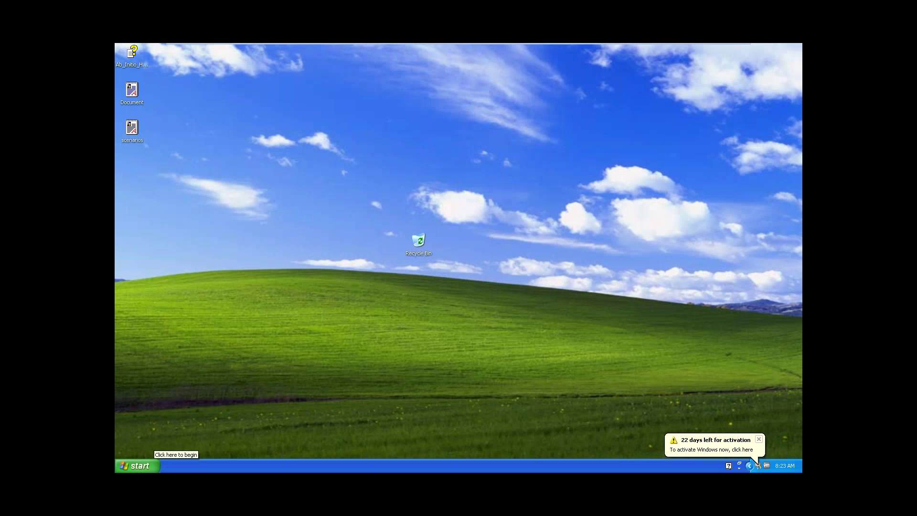
Uninstall Ab Initio Co>Operating System 2.10.15 through Add or Remove Programs in Control Panel
click(135, 463)
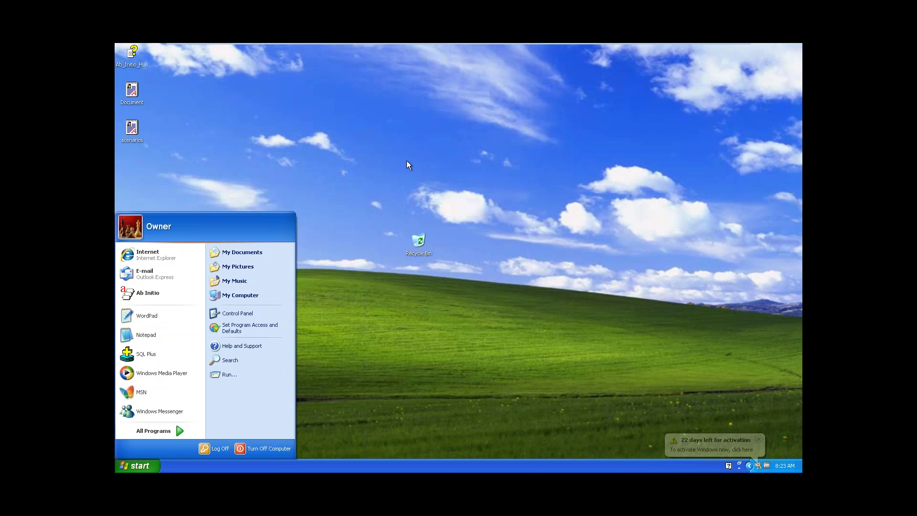
click(363, 179)
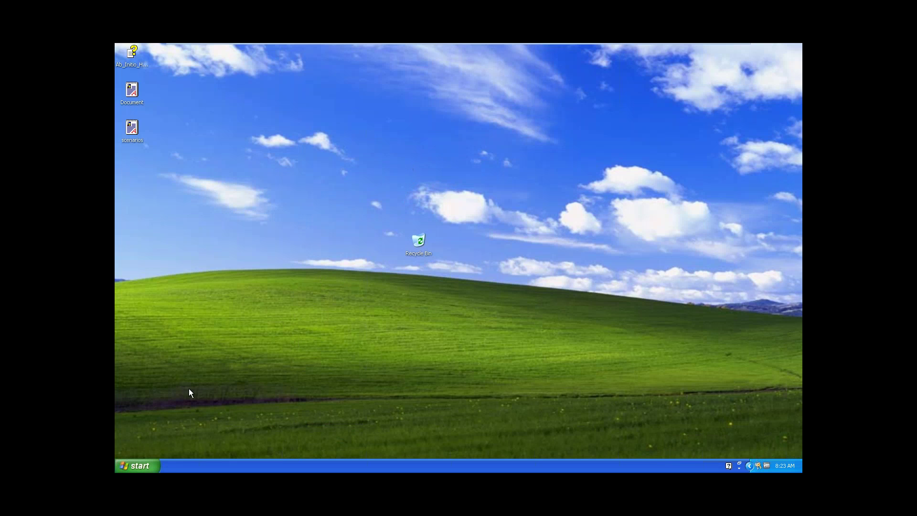
click(130, 465)
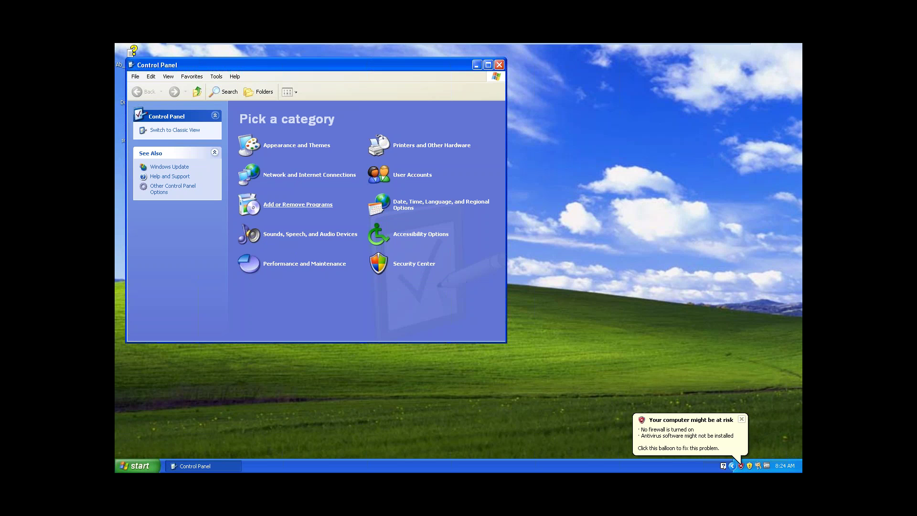
click(297, 205)
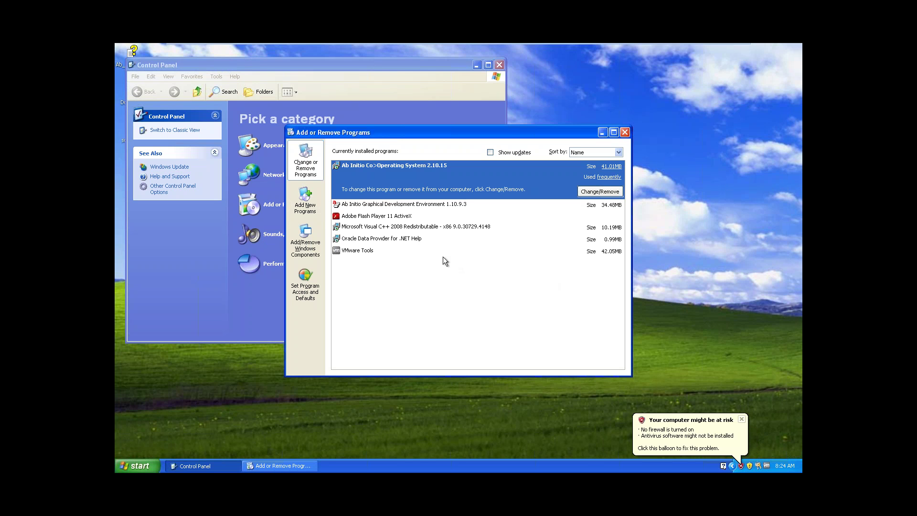
click(610, 193)
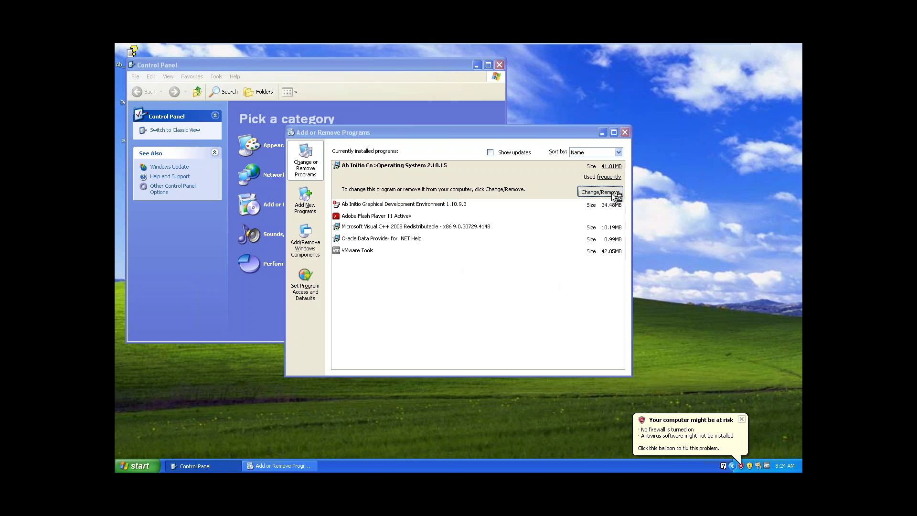
click(438, 283)
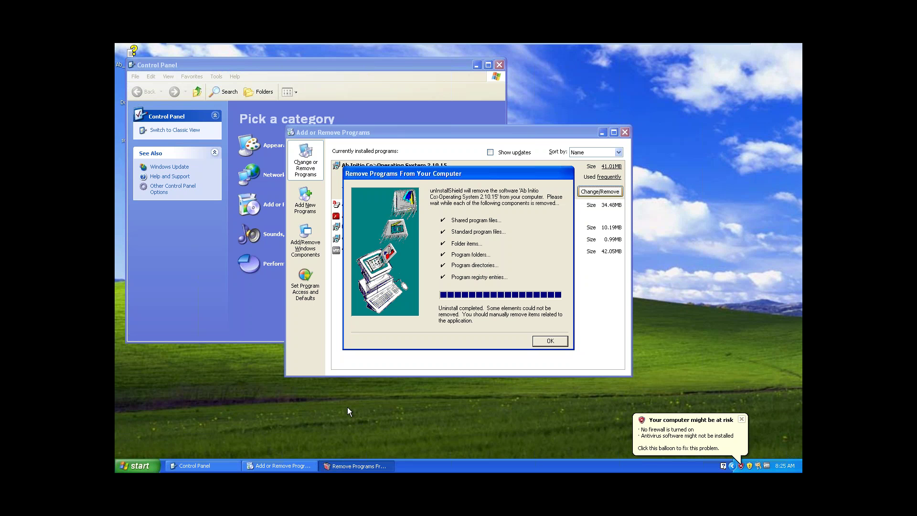
click(547, 344)
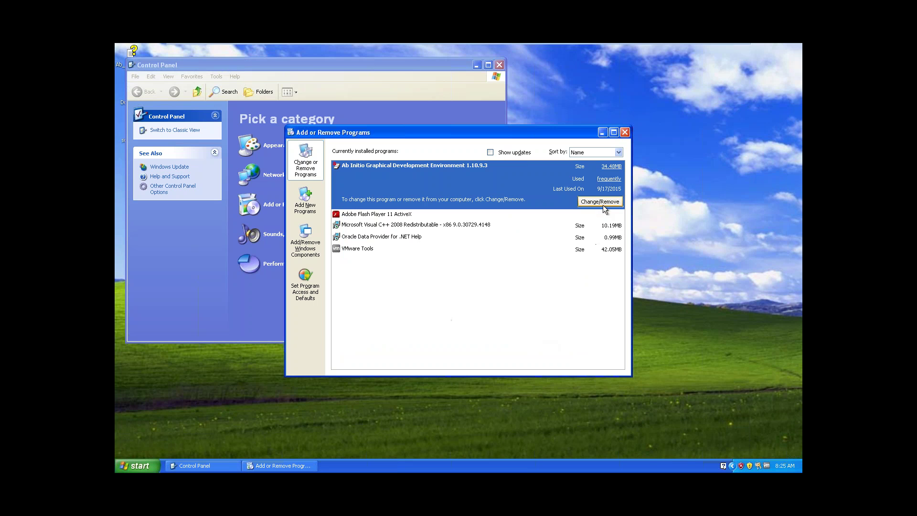
Uninstall Ab Initio Graphical Development Environment 1.10.9.3, then close Add or Remove Programs and Control Panel
click(603, 204)
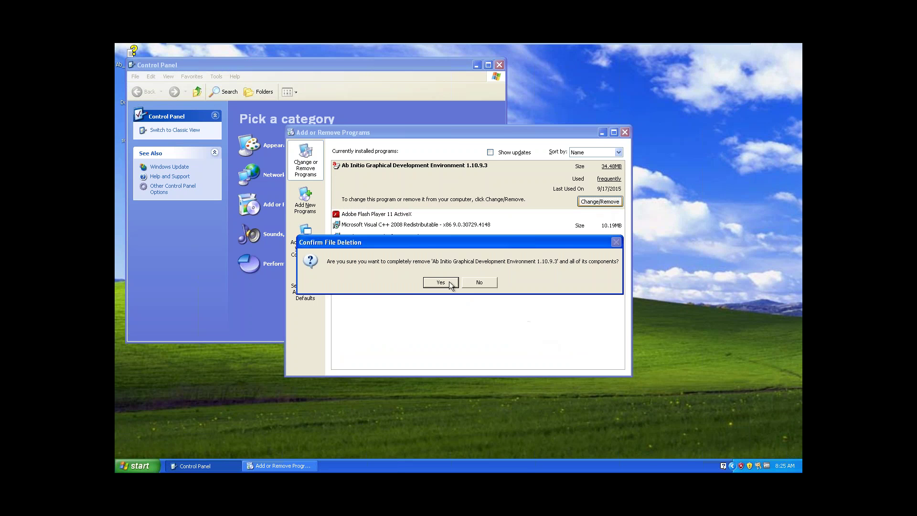
click(440, 283)
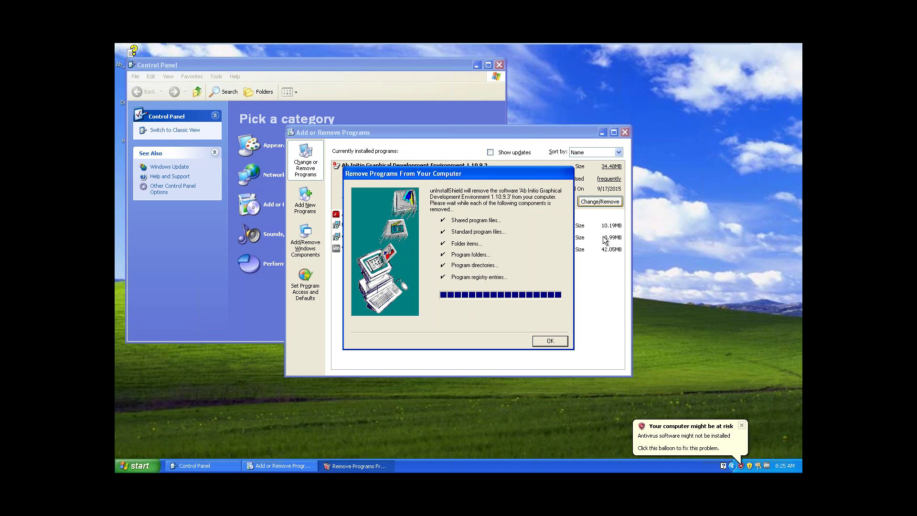
click(550, 341)
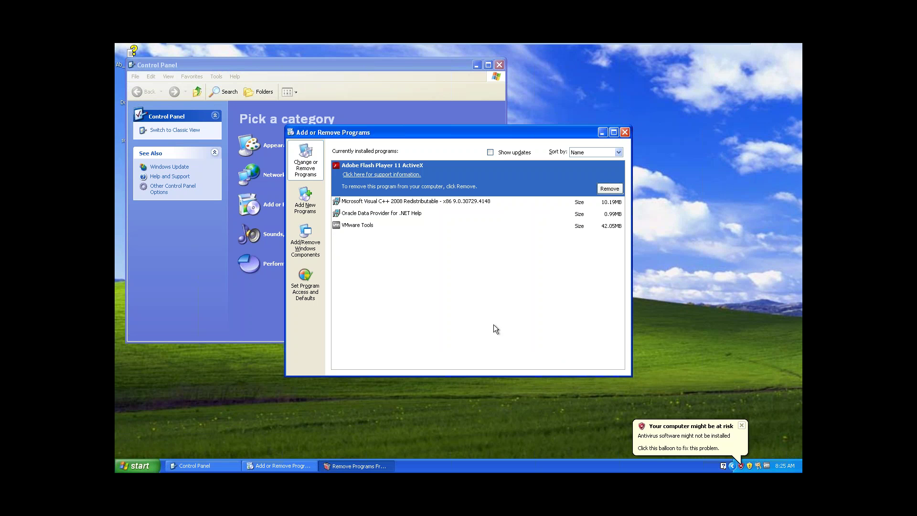
click(624, 132)
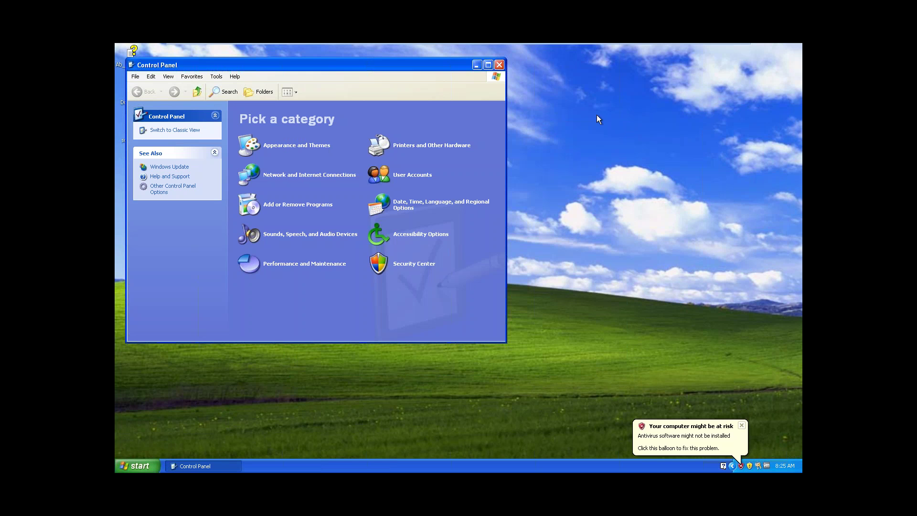
click(499, 65)
click(139, 466)
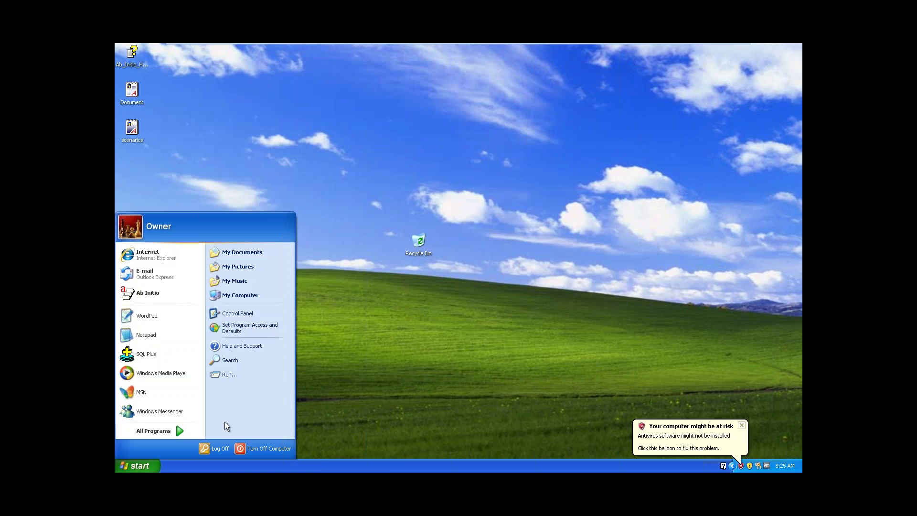
click(237, 281)
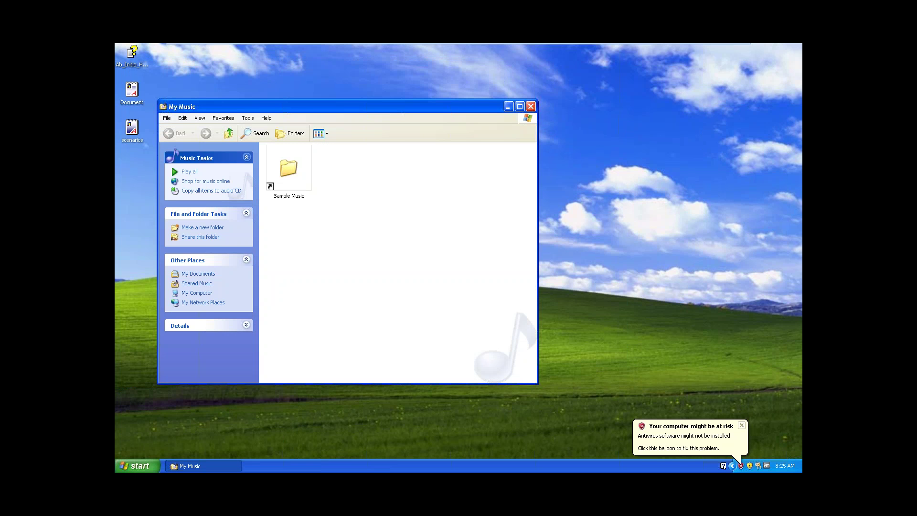
click(530, 106)
Browse to Local Disk (C:) in a maximized window and open the abinitionew folder
click(139, 466)
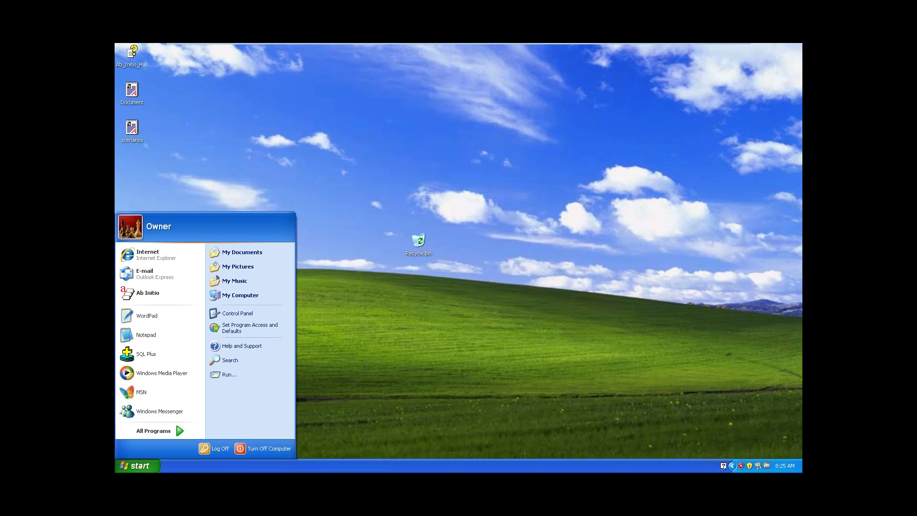
click(247, 298)
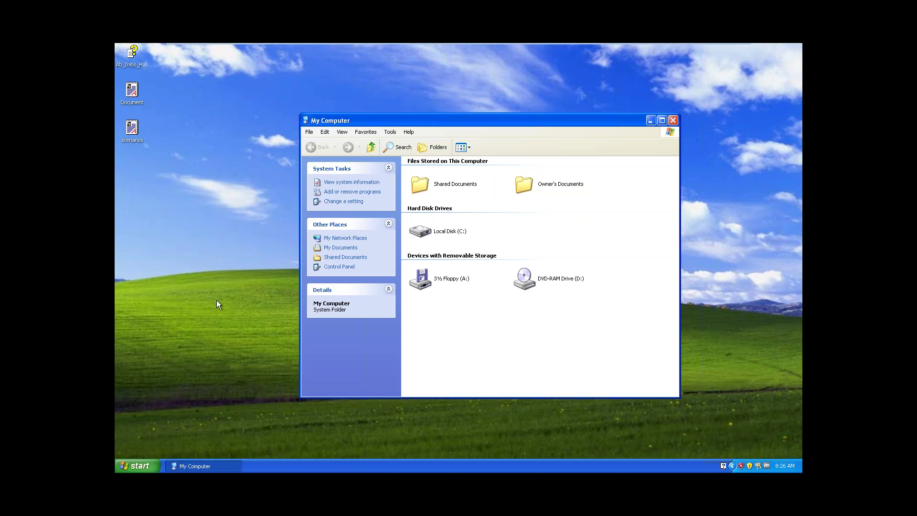
click(451, 234)
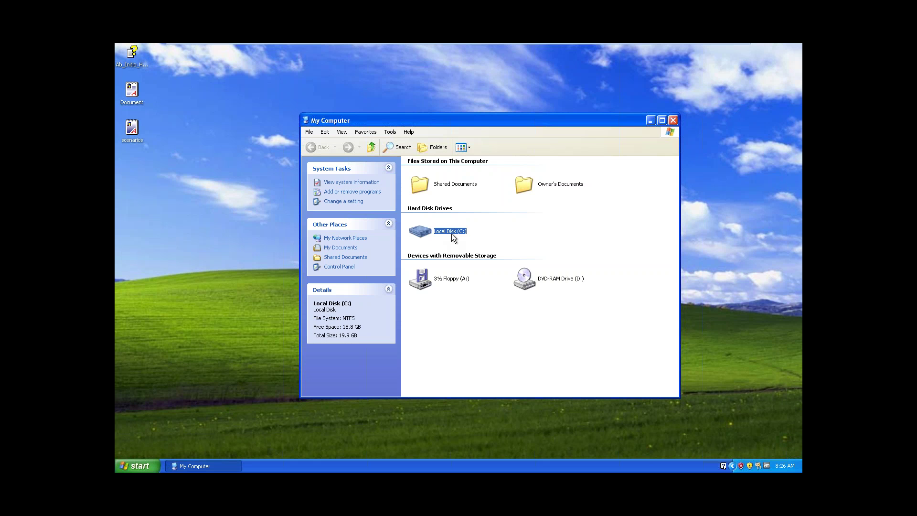
double_click(451, 234)
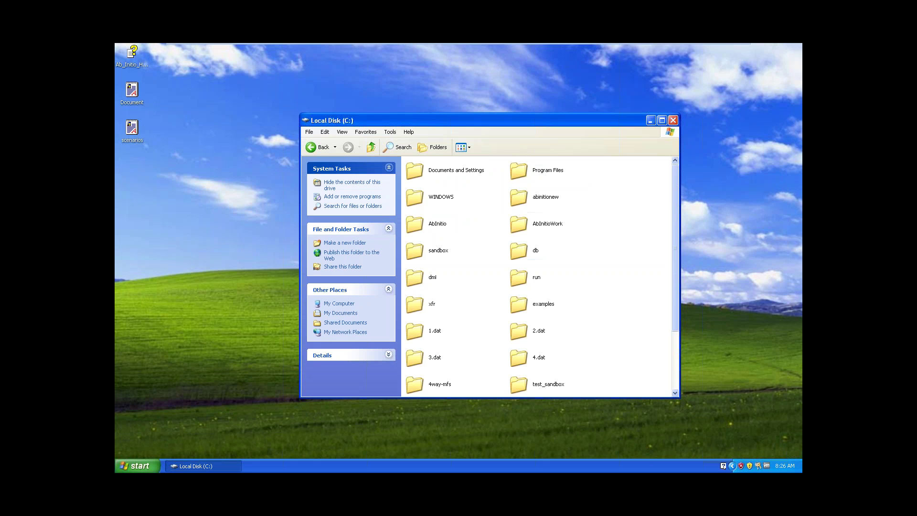
click(663, 121)
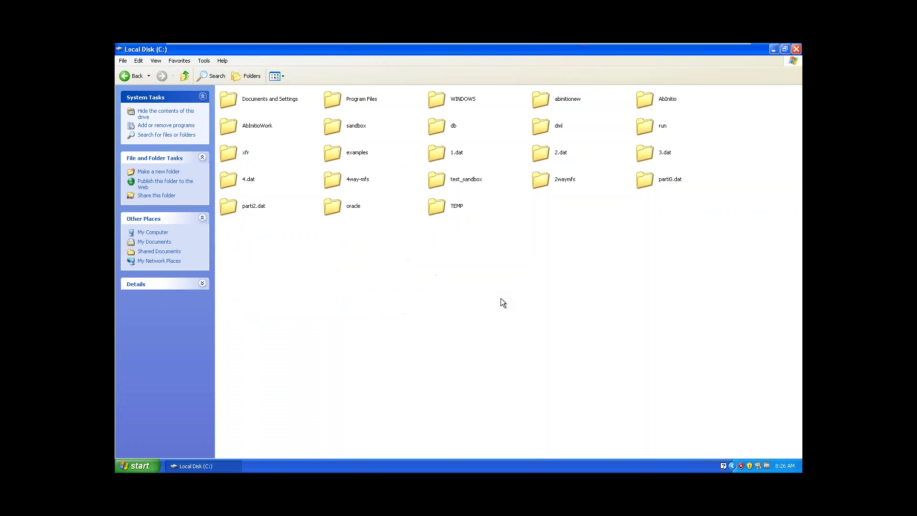
click(559, 97)
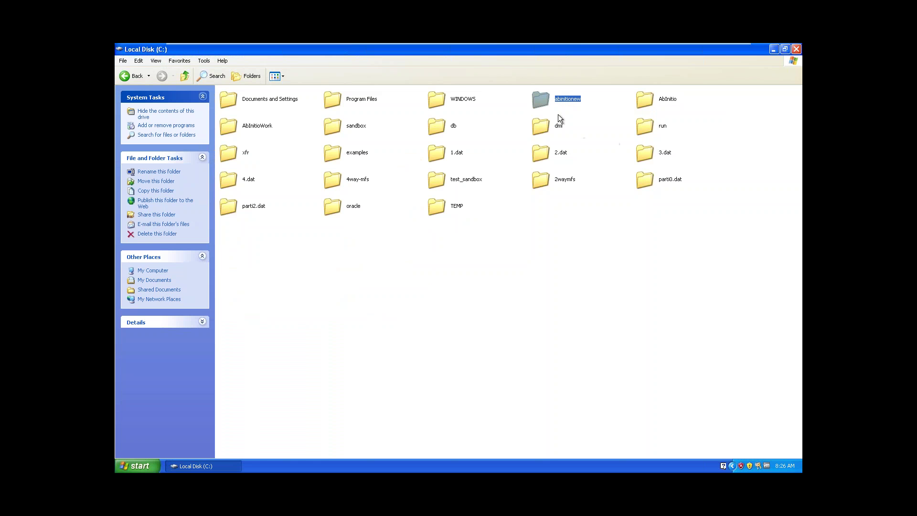
mouse_move(546, 113)
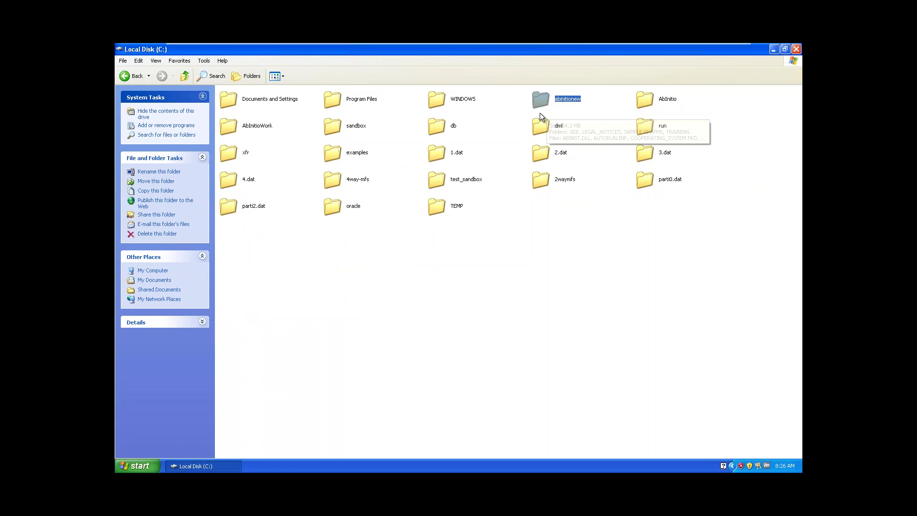
double_click(545, 100)
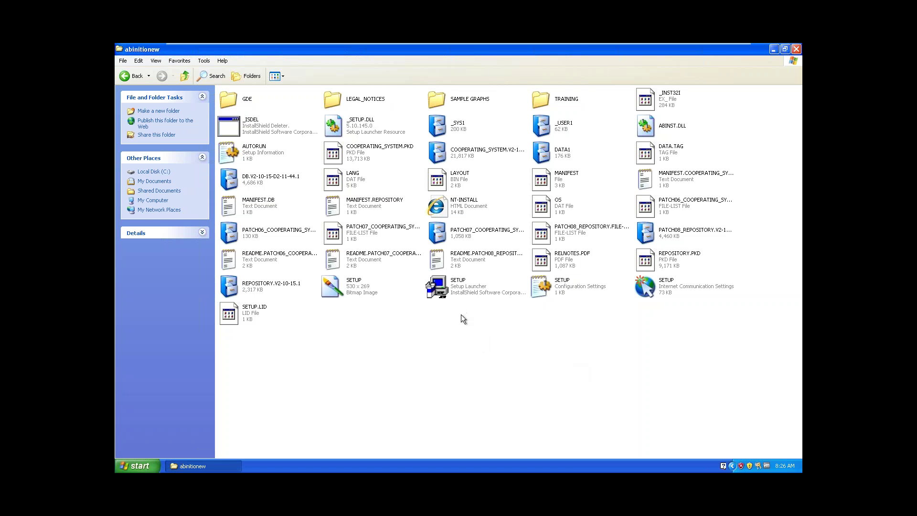
Launch the Ab Initio Co>Operating System setup from the abinitionew folder and accept its license agreement
click(459, 285)
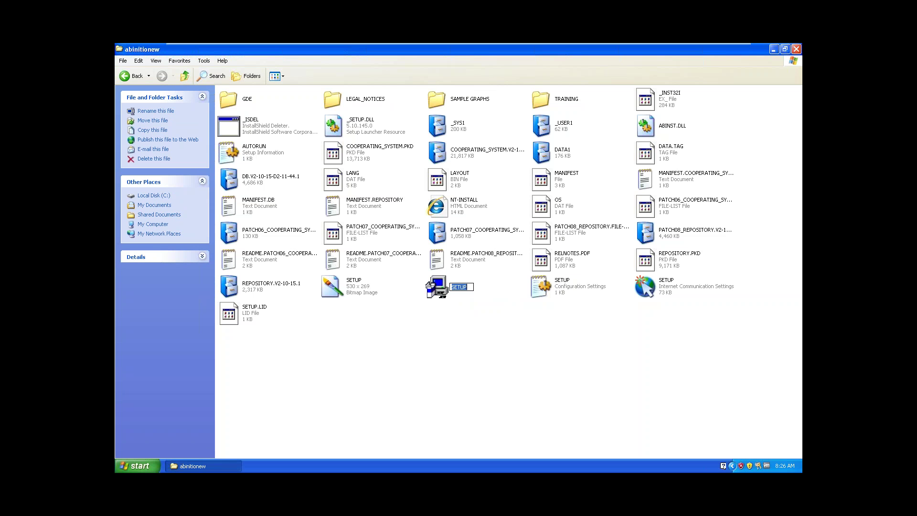
click(469, 323)
click(439, 283)
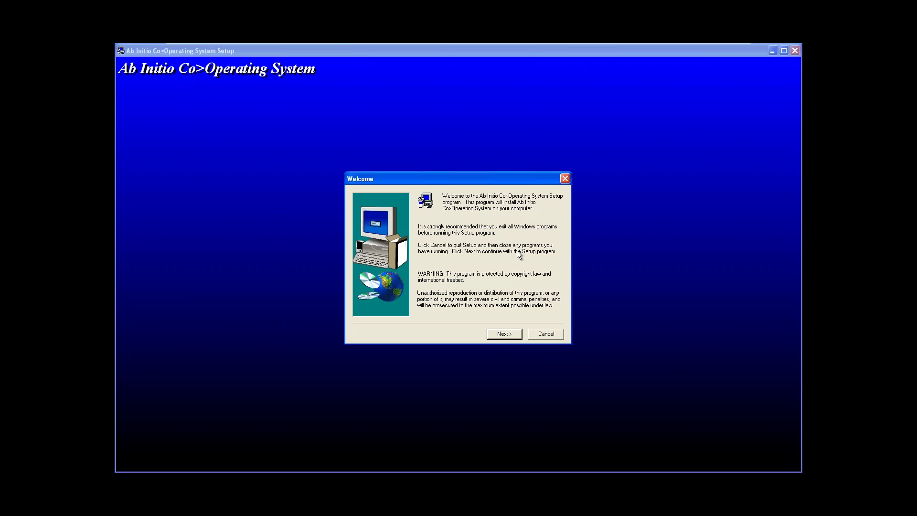
click(502, 335)
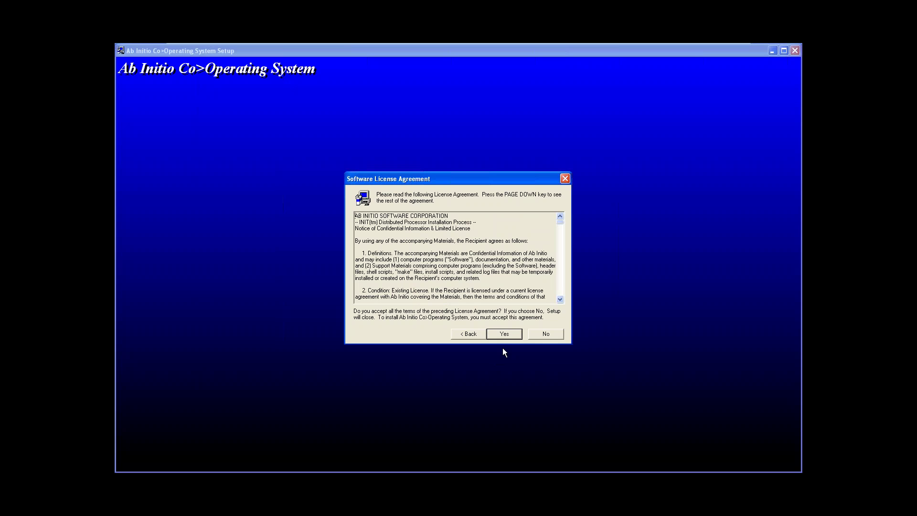
click(507, 334)
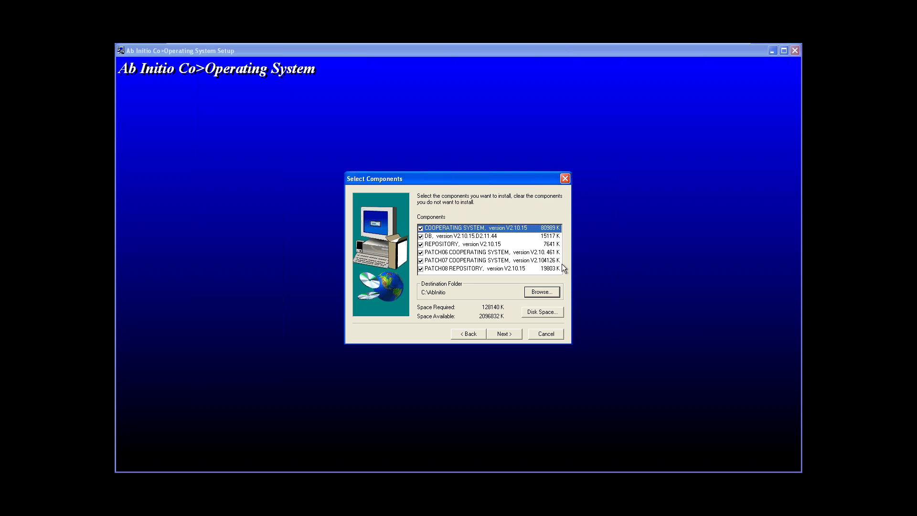
Install all listed Co>Operating System components to C:\AbInitio with C:\AbInitioWork as the AB_WORK_DIR location, and finish the setup
click(511, 333)
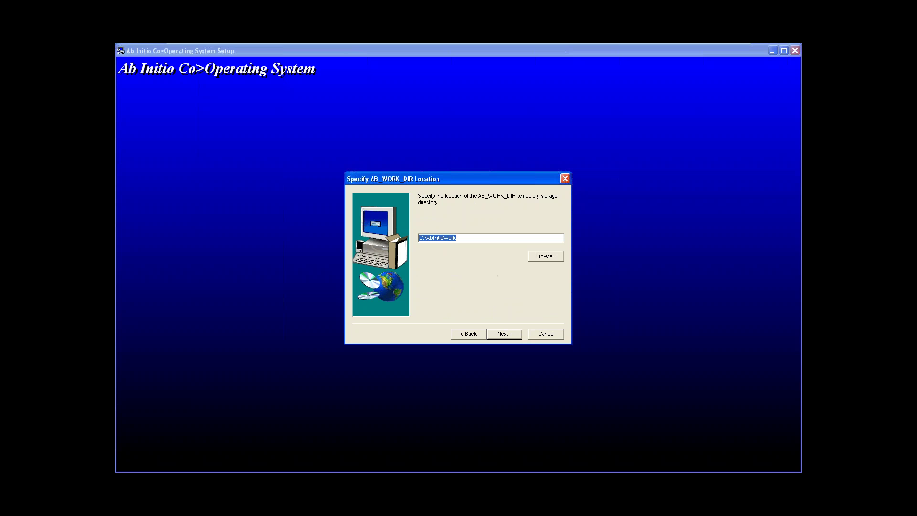
click(467, 238)
key(shift+Home)
click(470, 239)
drag(459, 239, 426, 240)
click(514, 336)
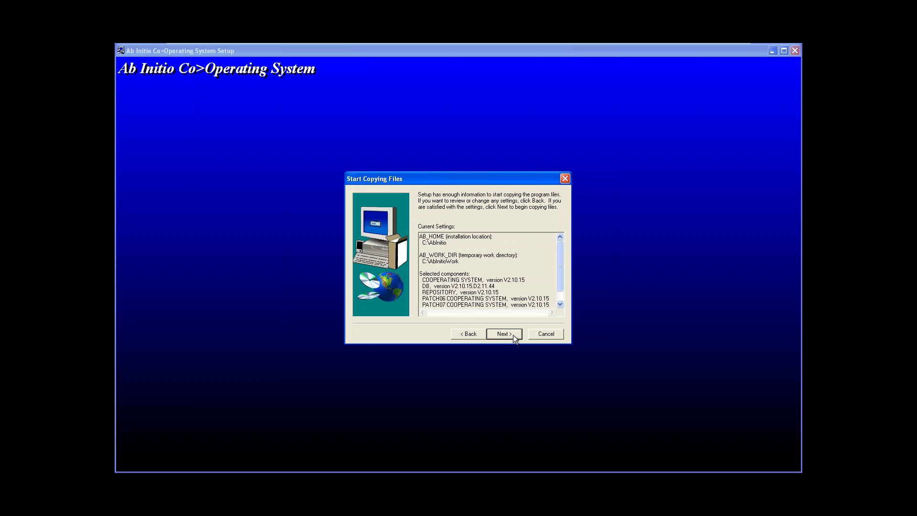
click(513, 334)
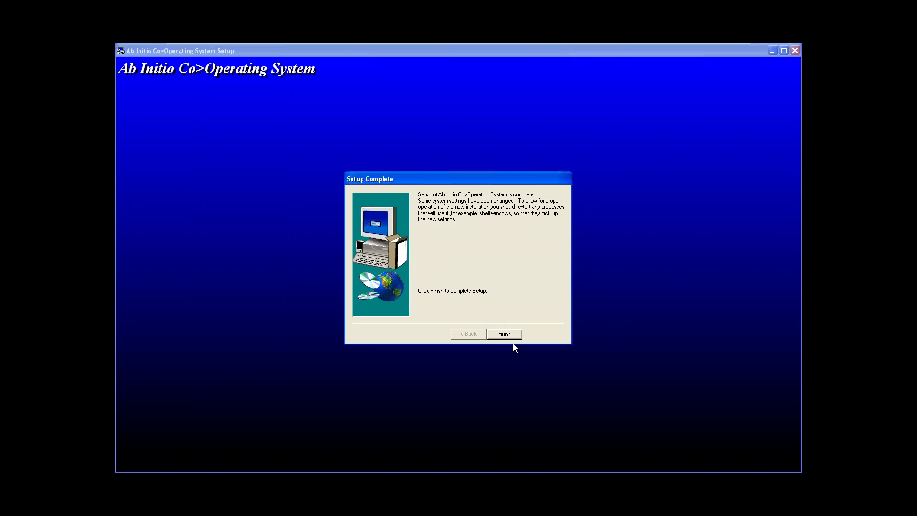
click(507, 334)
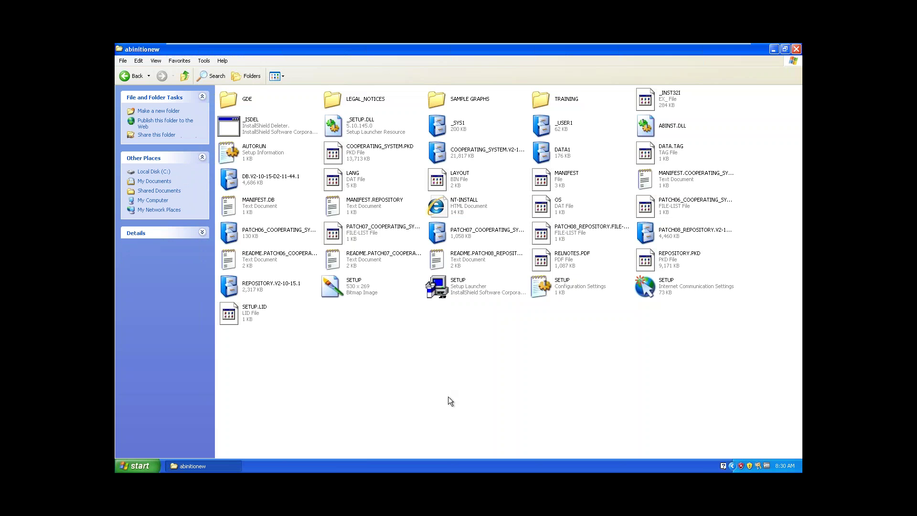
Launch the Ab Initio Graphical Development Environment setup from the GDE folder and accept its license agreement
click(463, 286)
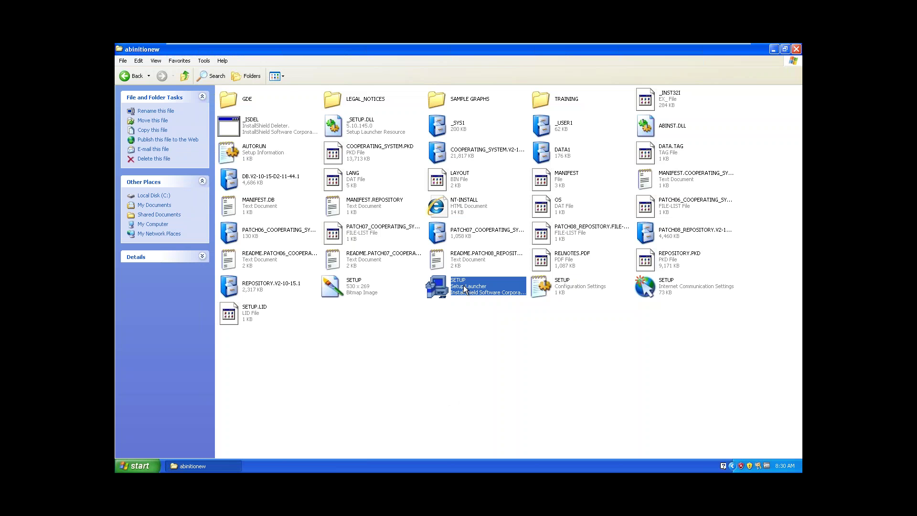
click(230, 102)
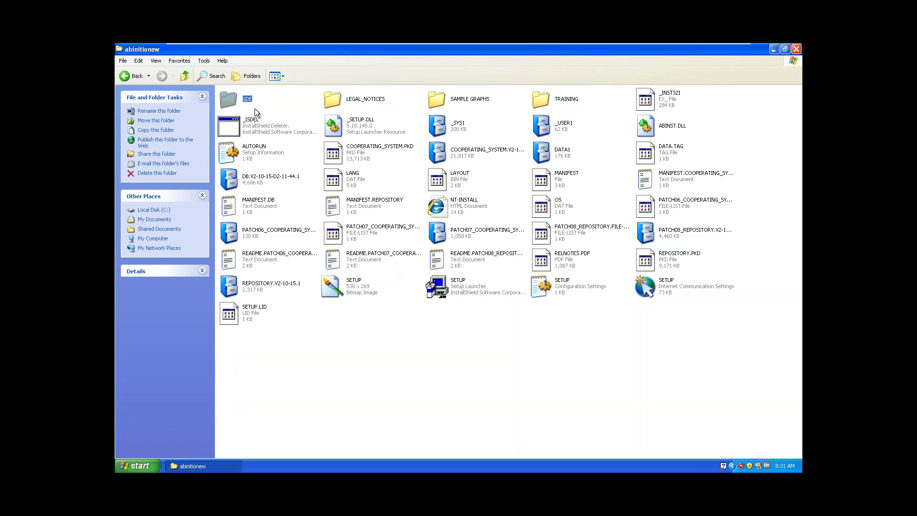
double_click(230, 101)
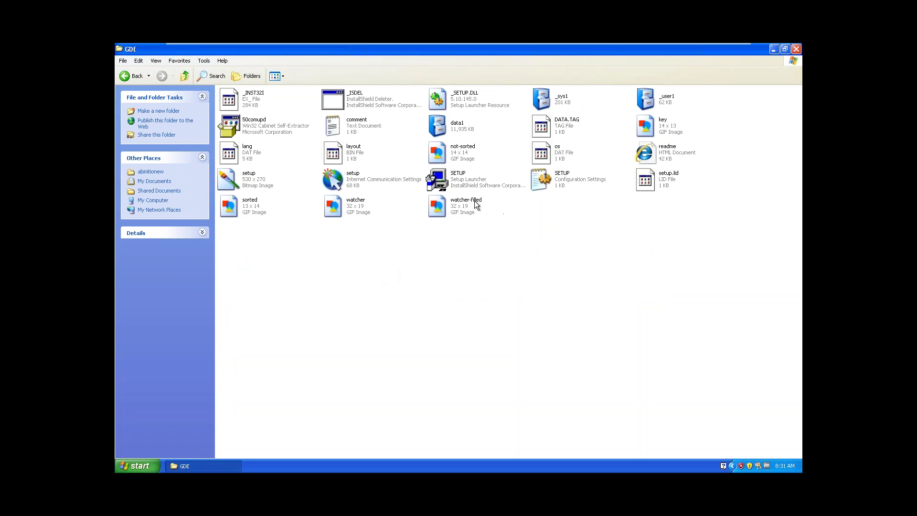
click(461, 185)
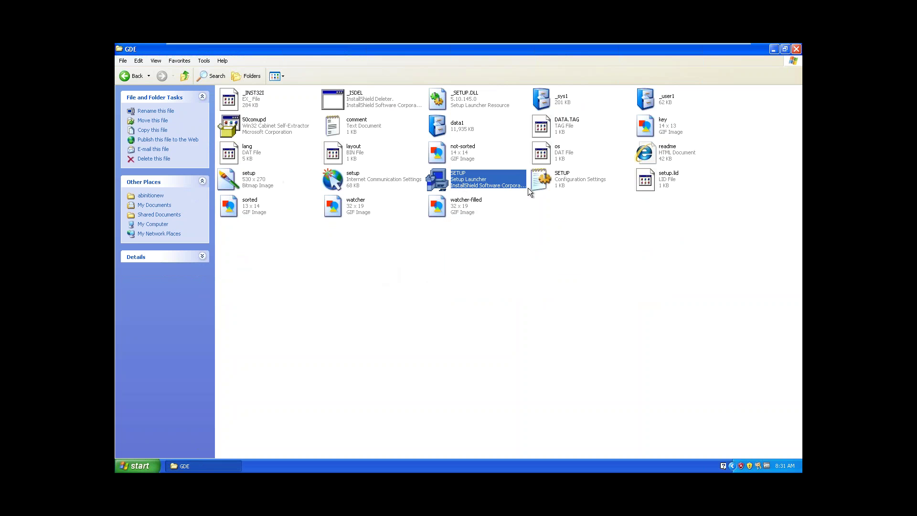
double_click(471, 185)
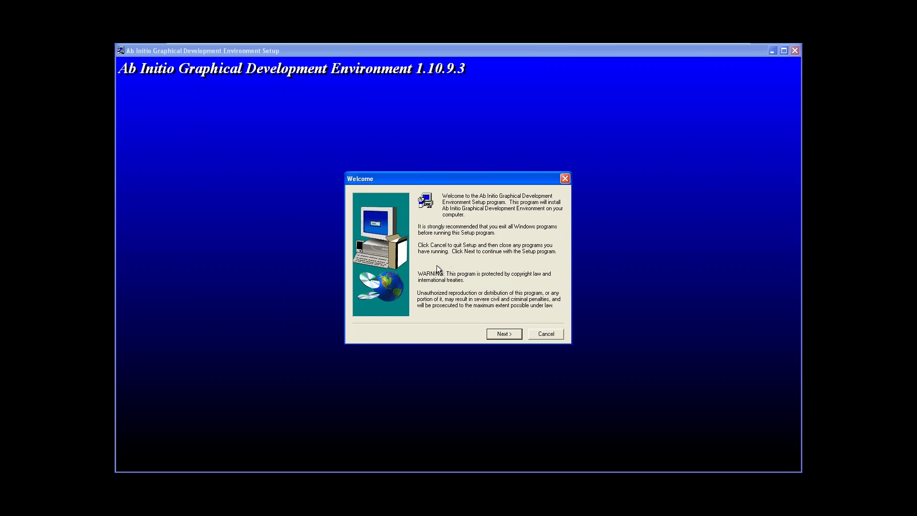
click(504, 336)
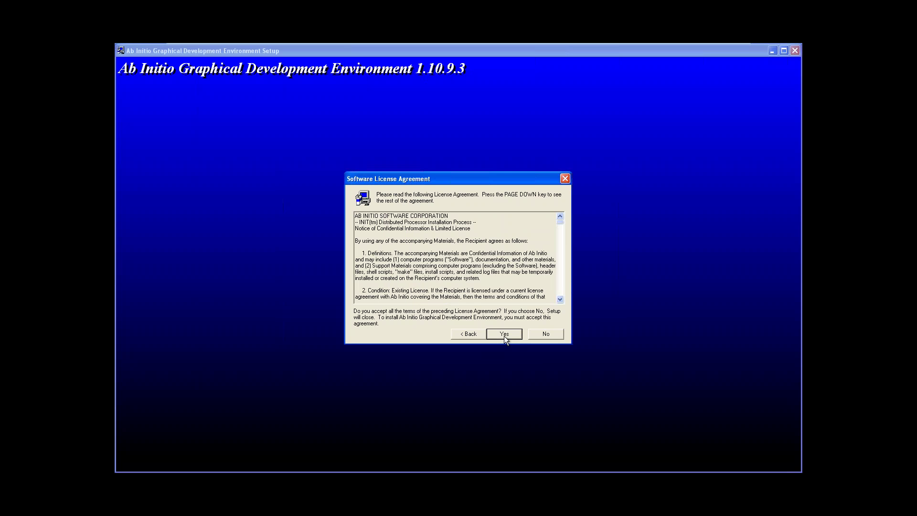
click(504, 334)
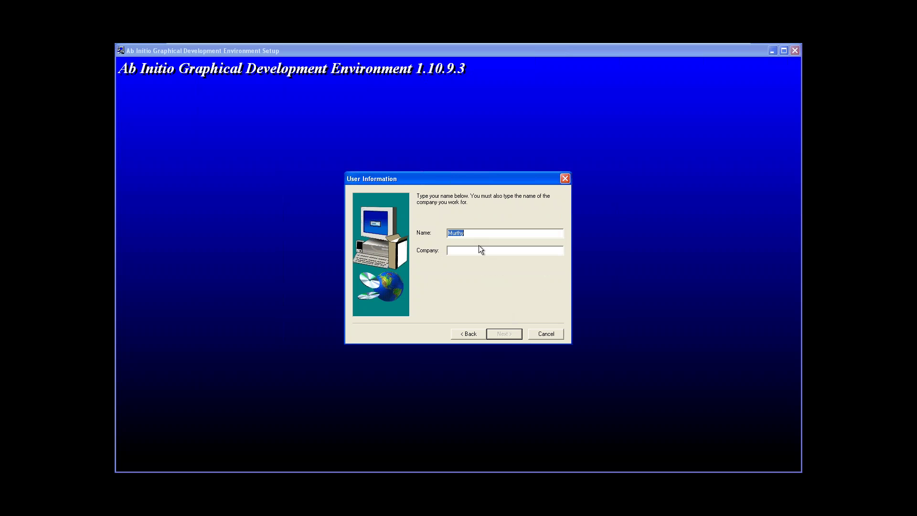
Enter "training" as the company, install the Graphical Development Environment to C:\Program Files\Ab Initio\Ab Initio GDE, and finish the setup
click(483, 233)
double_click(456, 234)
click(475, 252)
text(training)
click(501, 336)
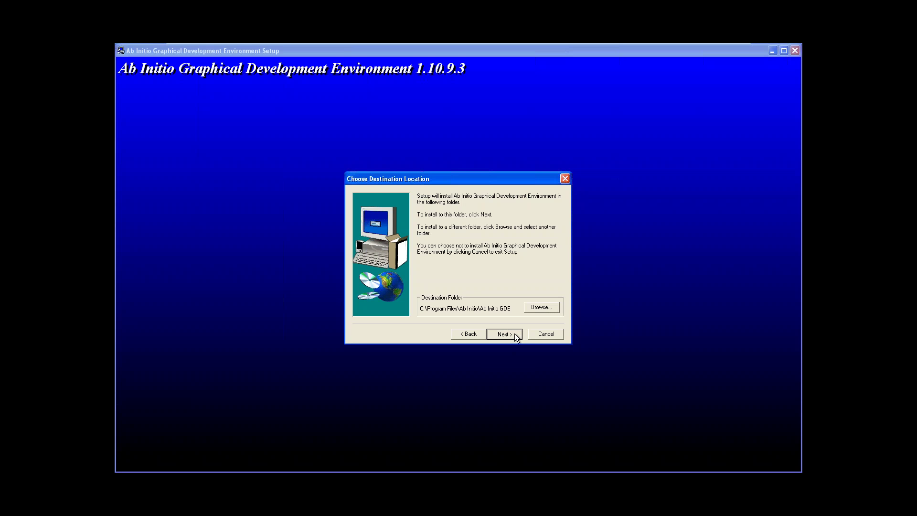
click(504, 333)
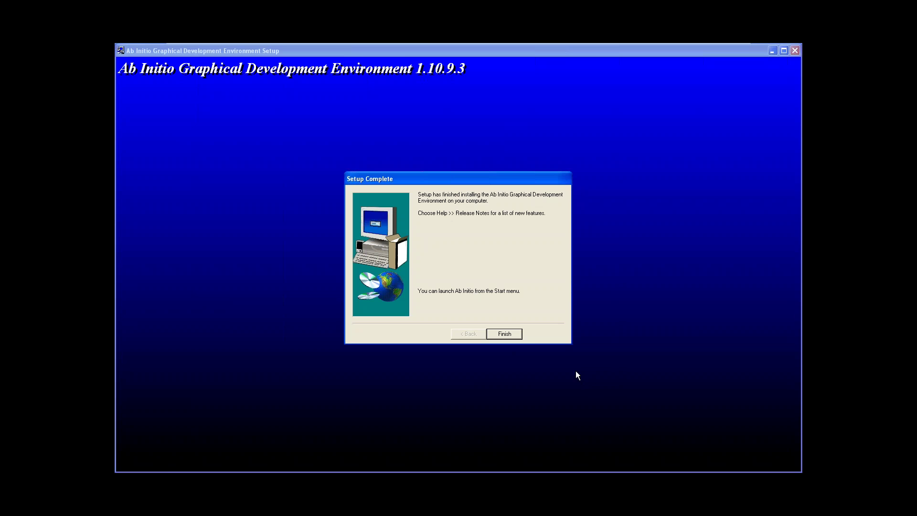
click(519, 335)
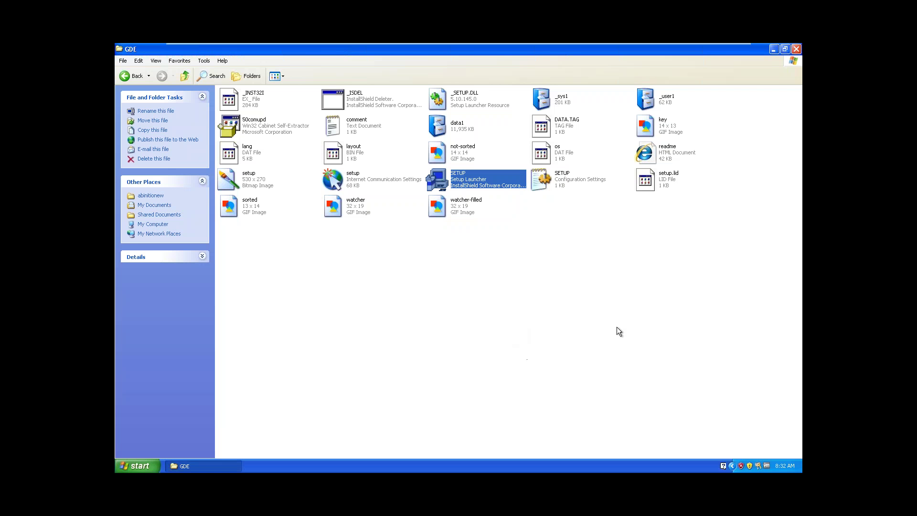
Close the GDE folder window and launch Ab Initio
click(796, 49)
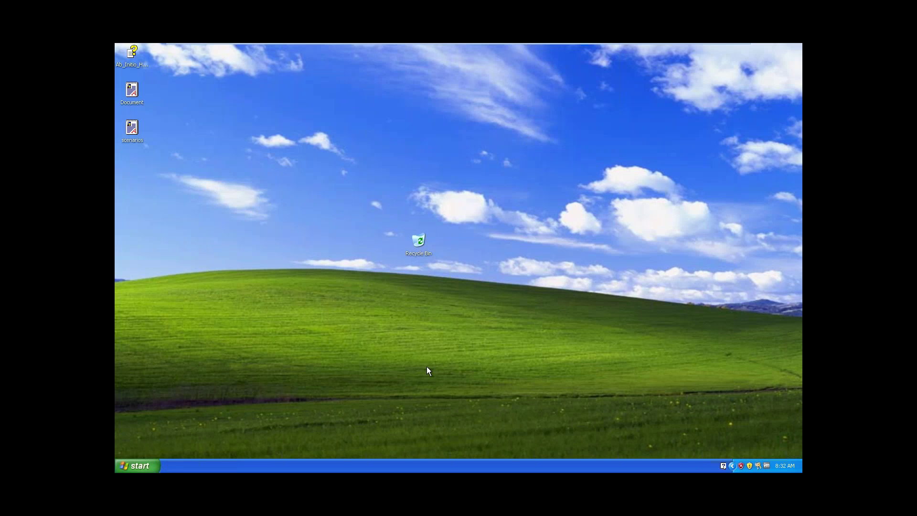
click(127, 465)
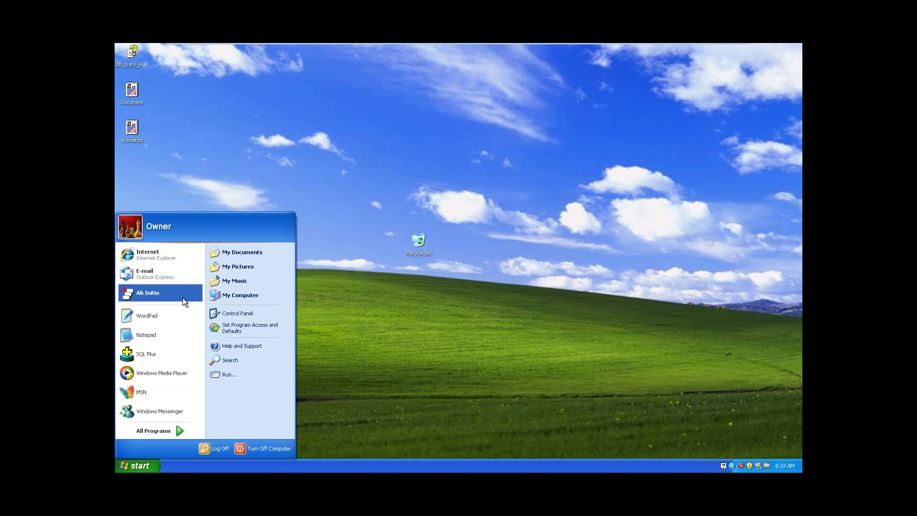
click(182, 297)
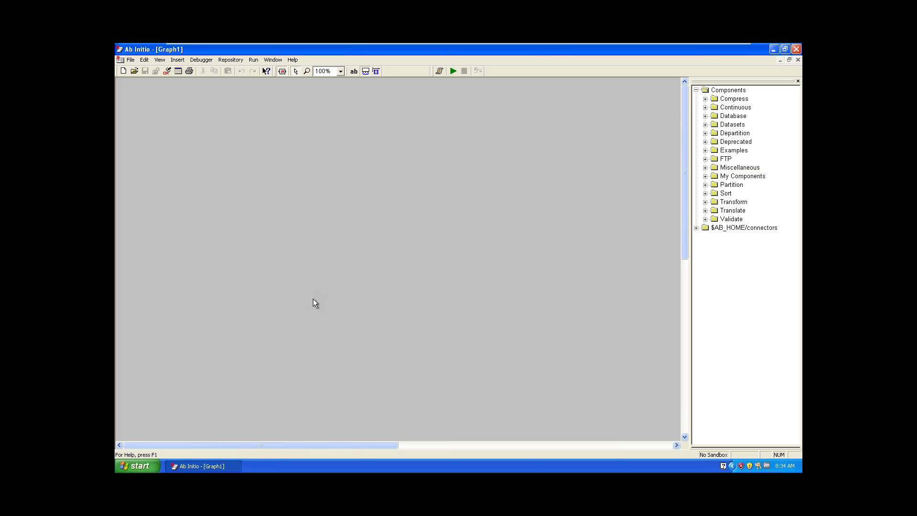
Open a blank WordPad document and set its font size to 24
key(super+r)
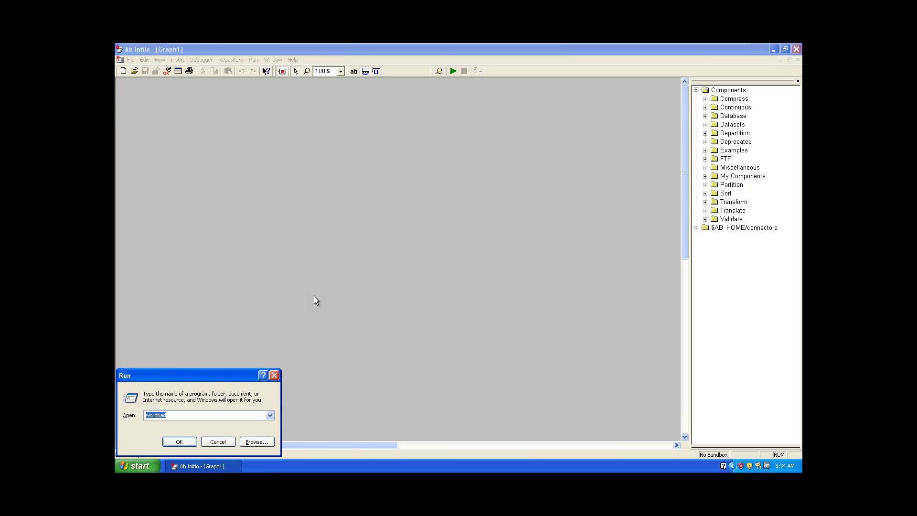
key(Return)
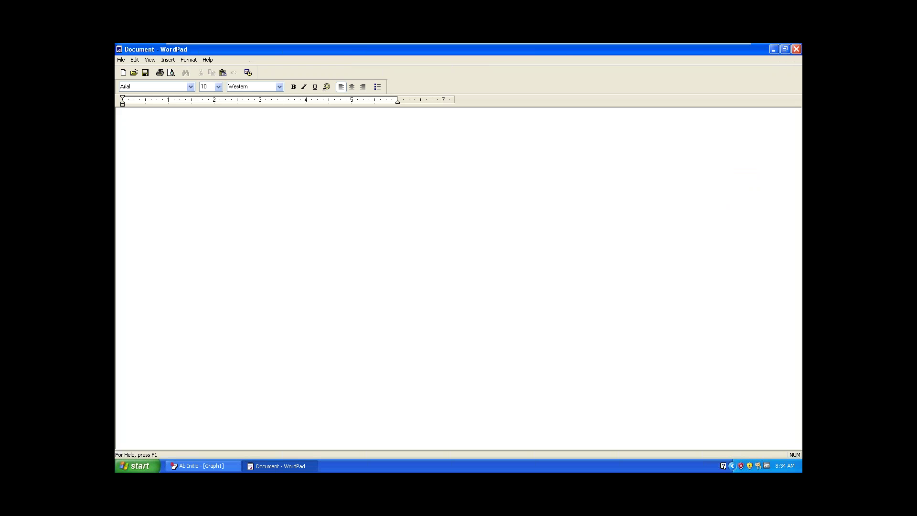
click(219, 89)
click(212, 158)
Write the command "cd /var/abinitio/application_hub" as the document's first line
text(cd /var/abini)
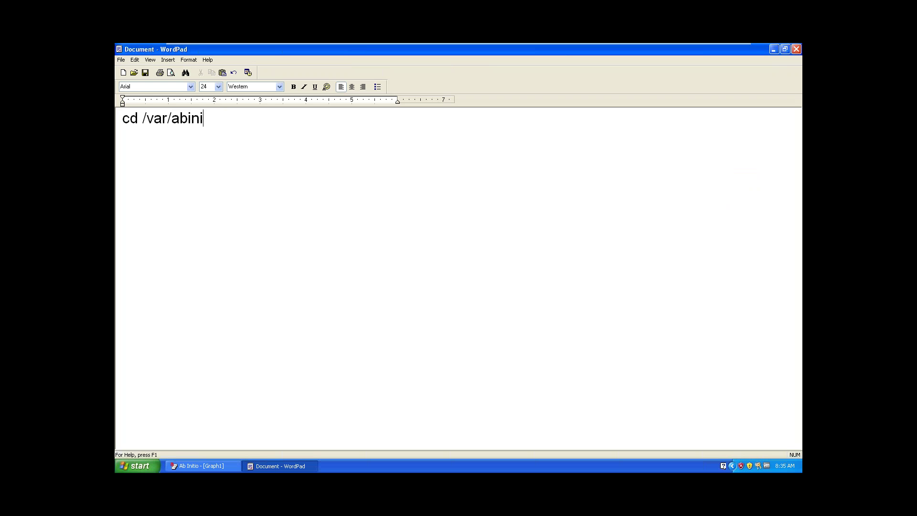
text(tio)
drag(171, 123, 146, 120)
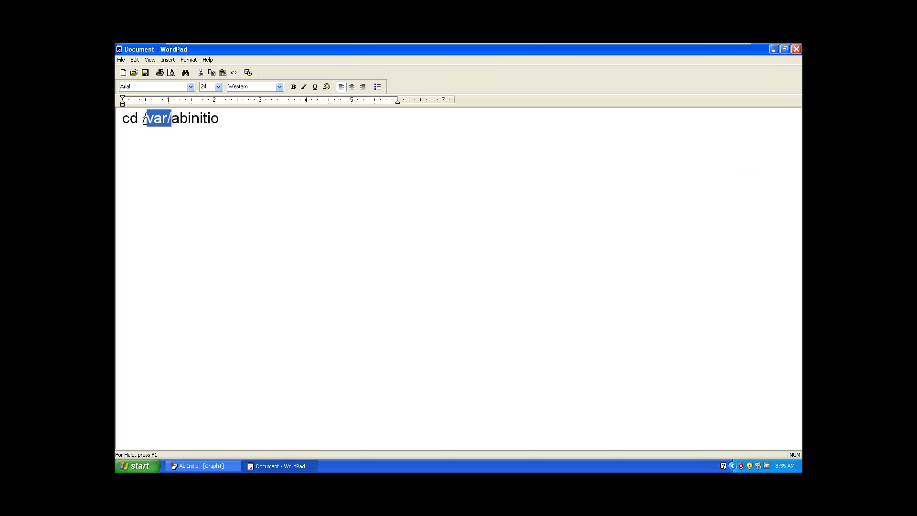
click(227, 118)
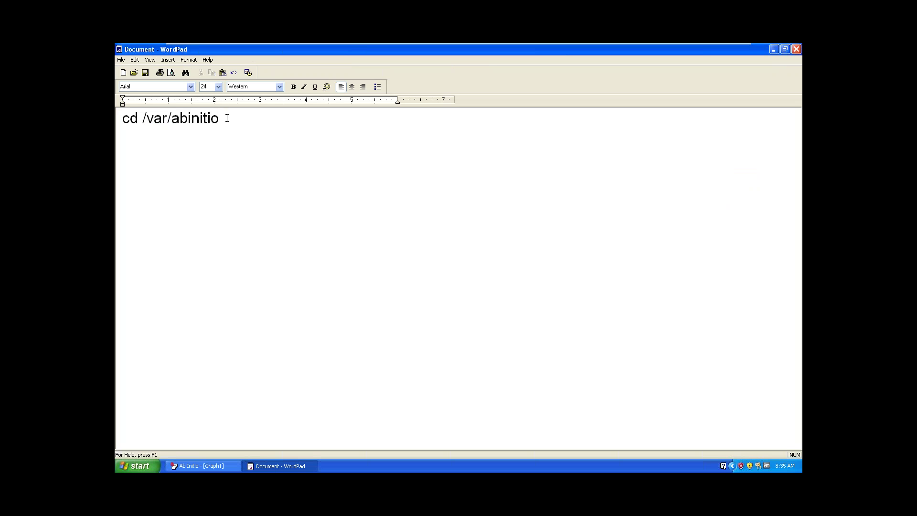
text(/applicati)
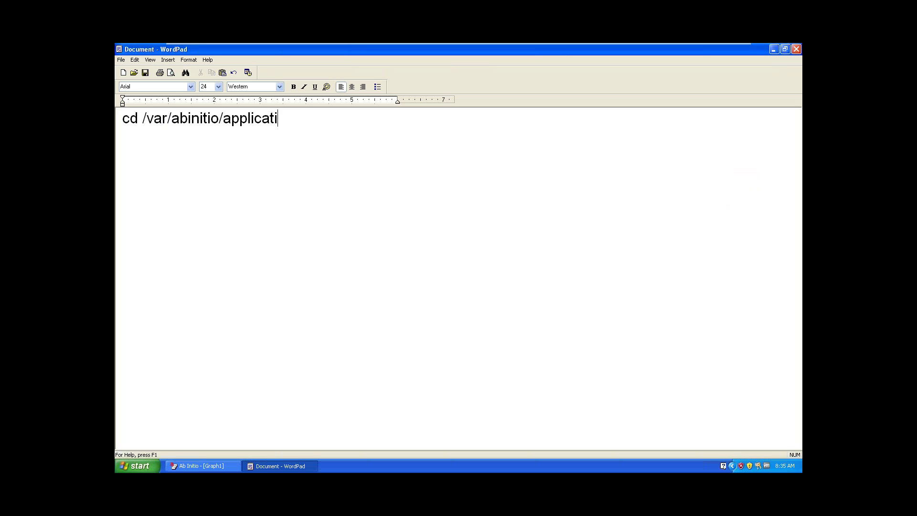
text(on_hu)
key(BackSpace)
text(ub)
Below a blank line, add "ls -lrt" with "apphubrc" on the line beneath it
key(Return)
text(ls -lrt ap)
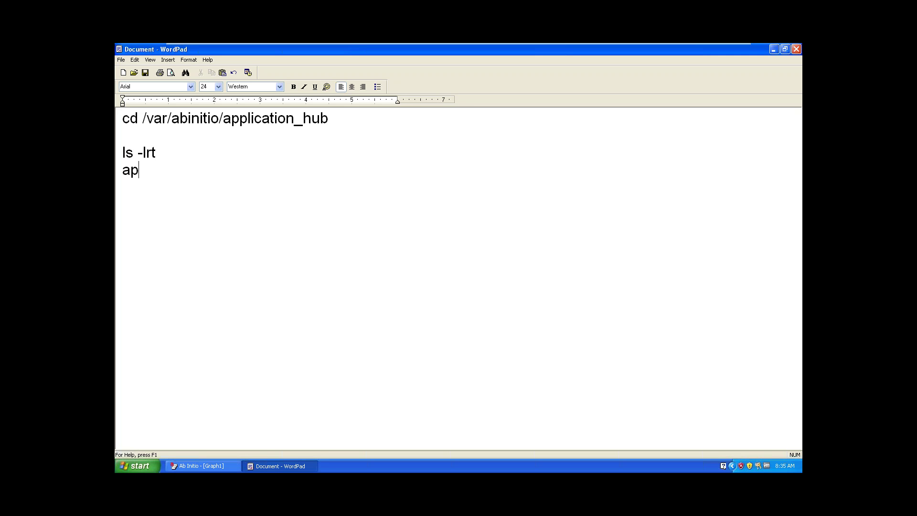
text(phubrc)
double_click(138, 177)
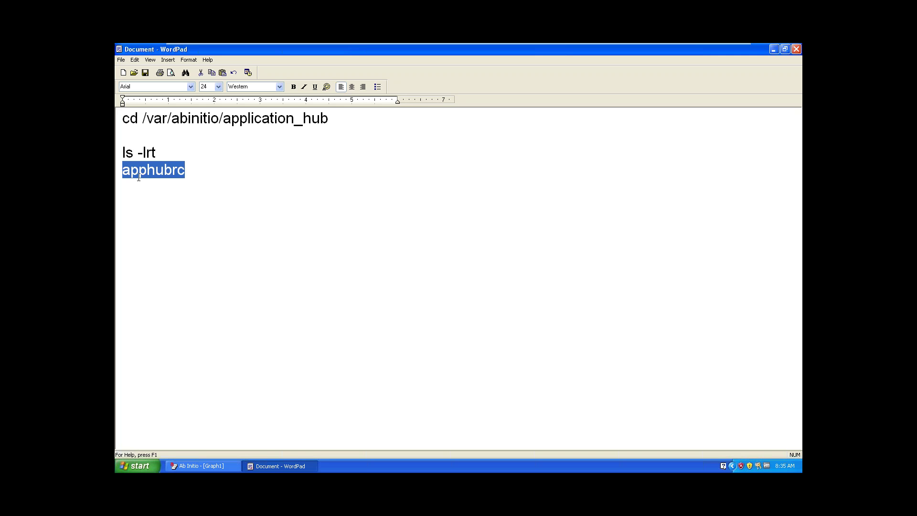
click(181, 187)
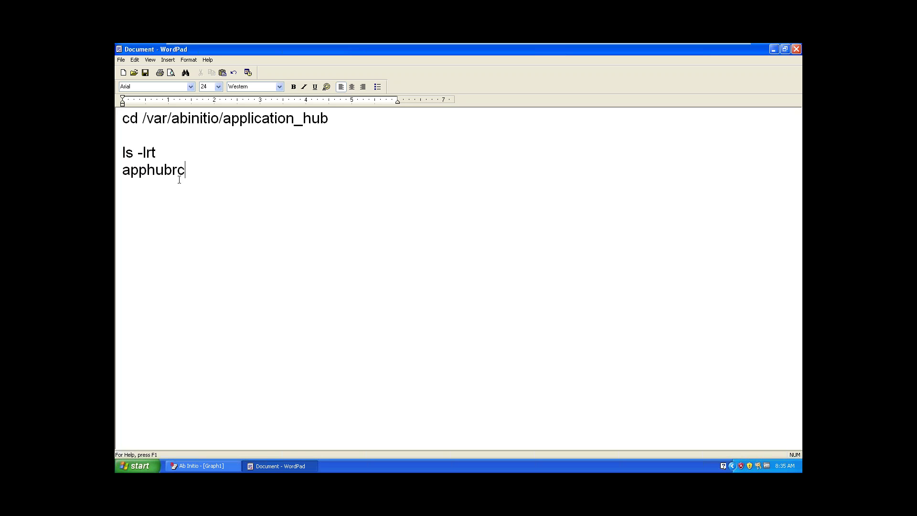
double_click(141, 181)
click(171, 170)
drag(172, 170, 187, 167)
double_click(188, 167)
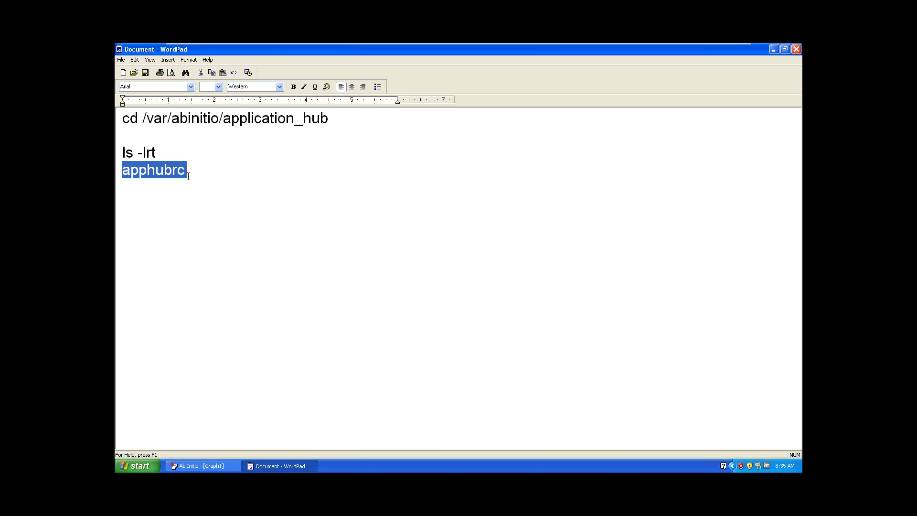
click(189, 176)
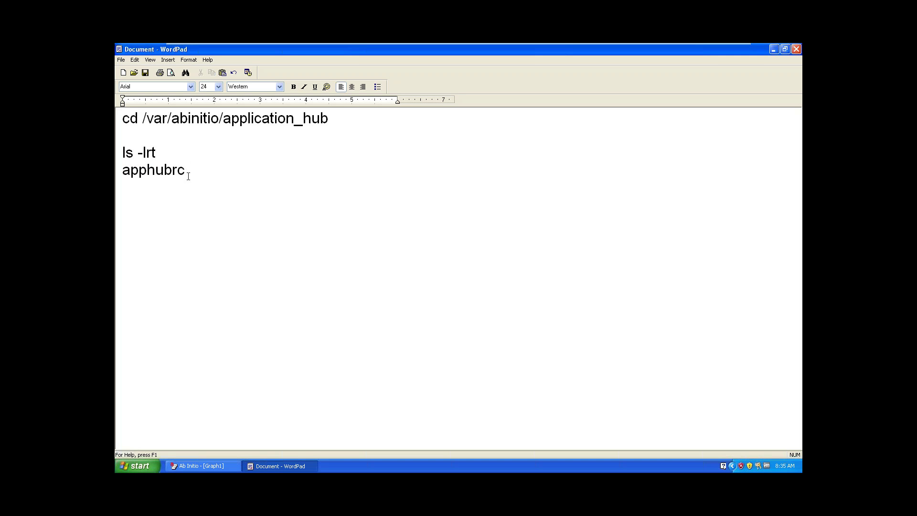
drag(188, 177, 133, 178)
Add the command "cat apphubrc" below a blank line, copying the file name from the line above
key(End)
text(\)
key(BackSpace)
key(Return)
key(Return)
text(cat)
double_click(134, 175)
key(ctrl+c)
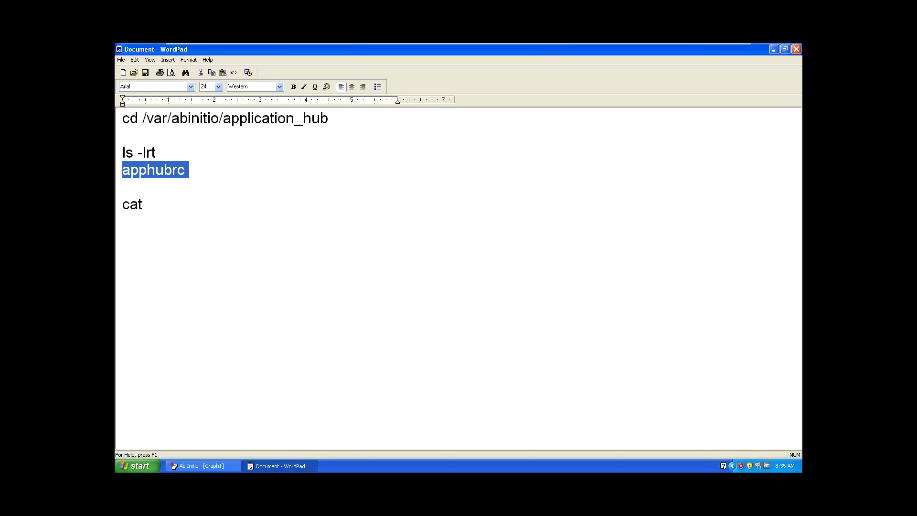
click(178, 204)
key(ctrl+v)
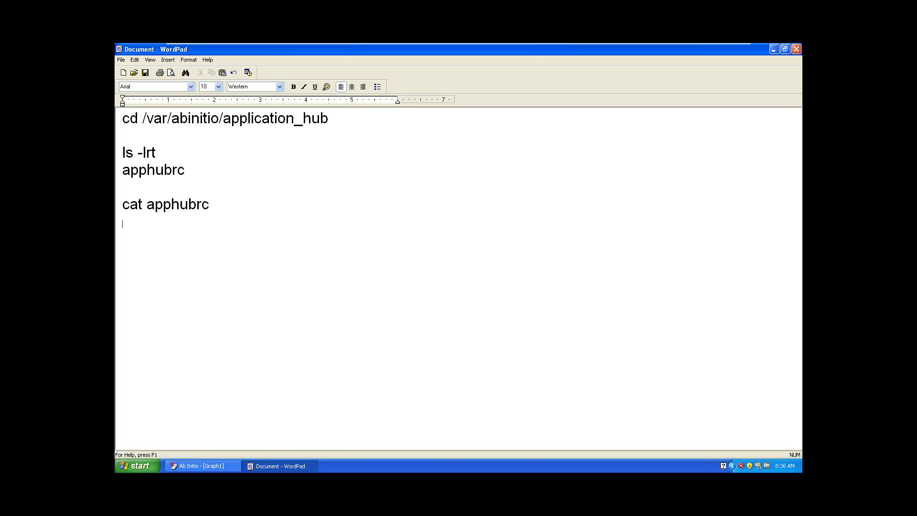
List AB_HOME, AB_AIR_ROOT and AB_OPS_CONSOLE on separate lines under the cat command
key(Caps_Lock)
text(CA)
key(BackSpace)
key(BackSpace)
key(BackSpace)
key(Return)
text(AB_HOME AB)
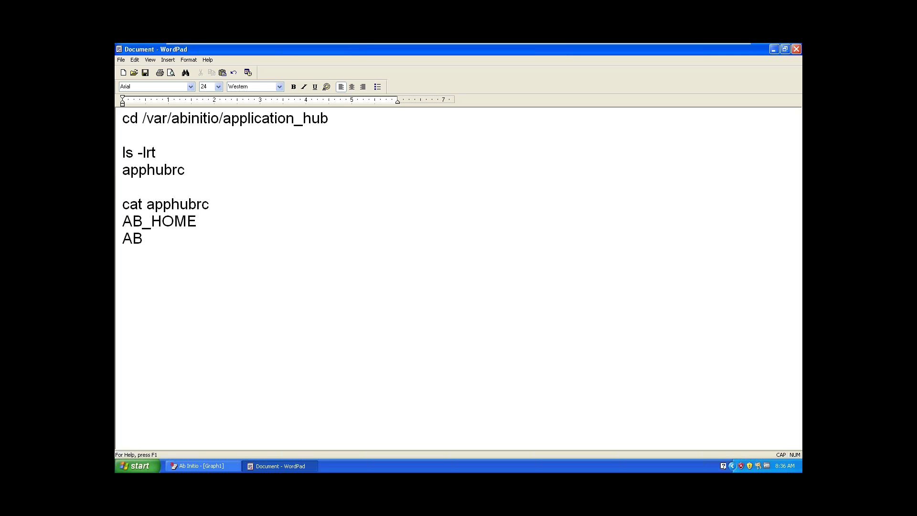
text(_AIR_ROOT)
key(Return)
text(AB_)
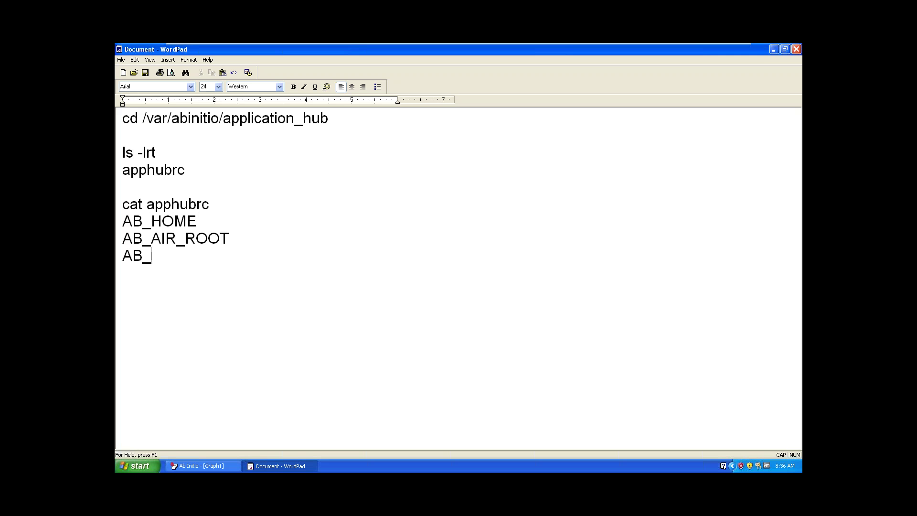
text(OPS_CONSOLE)
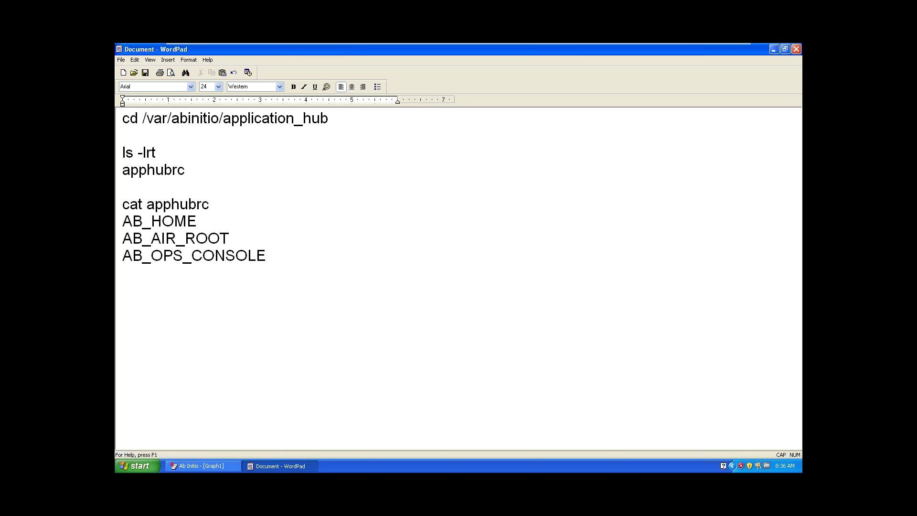
Annotate AB_HOME with "(path where ab initio co>op was instaled)", breaking the line after "co>op"
click(210, 223)
text())
key(BackSpace)
text())
key(Caps_Lock)
key(BackSpace)
text((path of)
key(BackSpace)
key(BackSpace)
text(where ab intio)
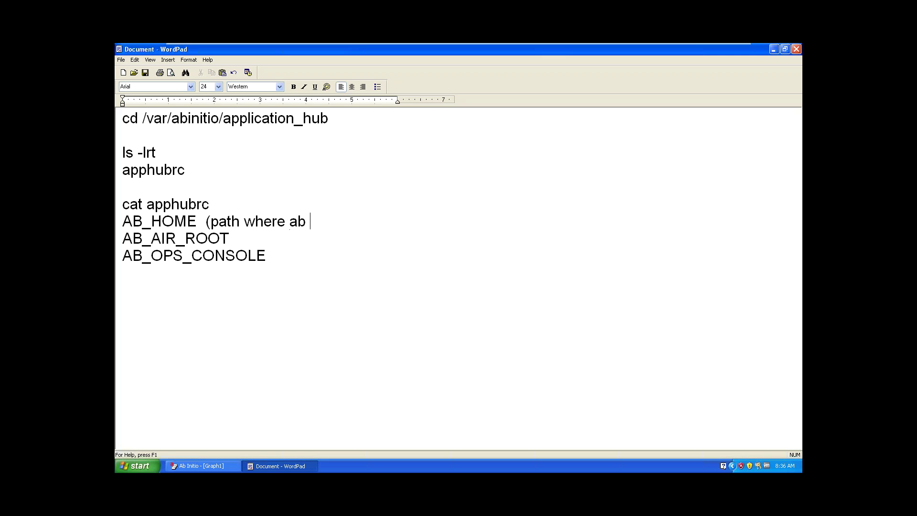
key(BackSpace)
key(BackSpace)
key(BackSpace)
text(itio )
text(co.)
key(BackSpace)
text(>op)
key(Return)
text(wa)
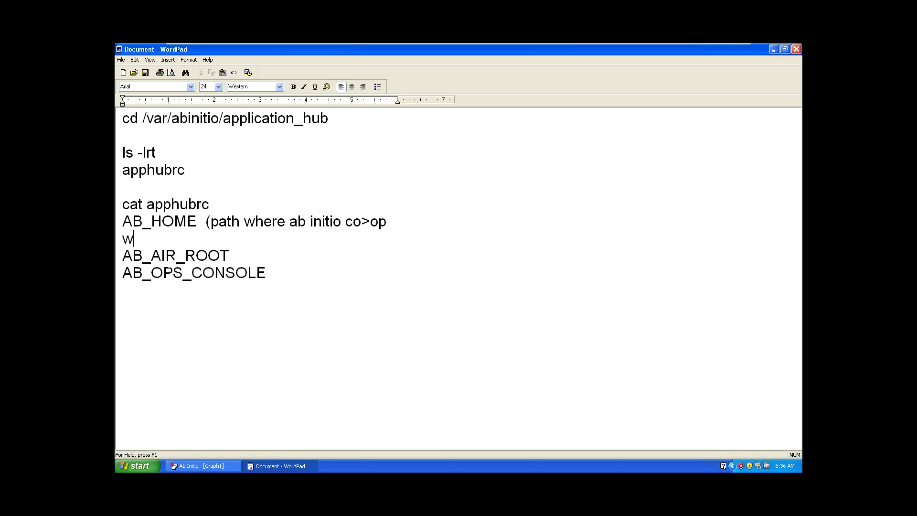
text(s instaled)
text(_)
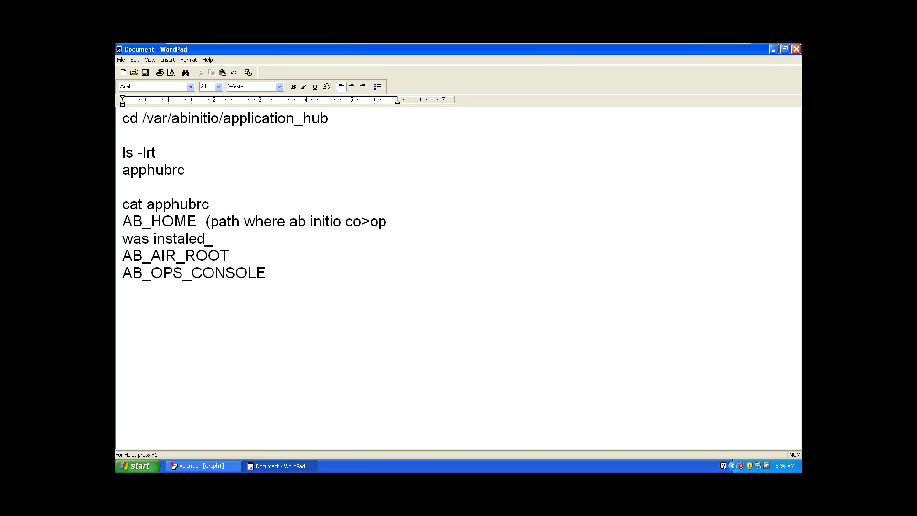
key(BackSpace)
text())
Annotate AB_AIR_ROOT with "(points to EME installation path)"
key(Down)
key(Right)
key(Right)
text((points to EME p)
key(BackSpace)
text(i)
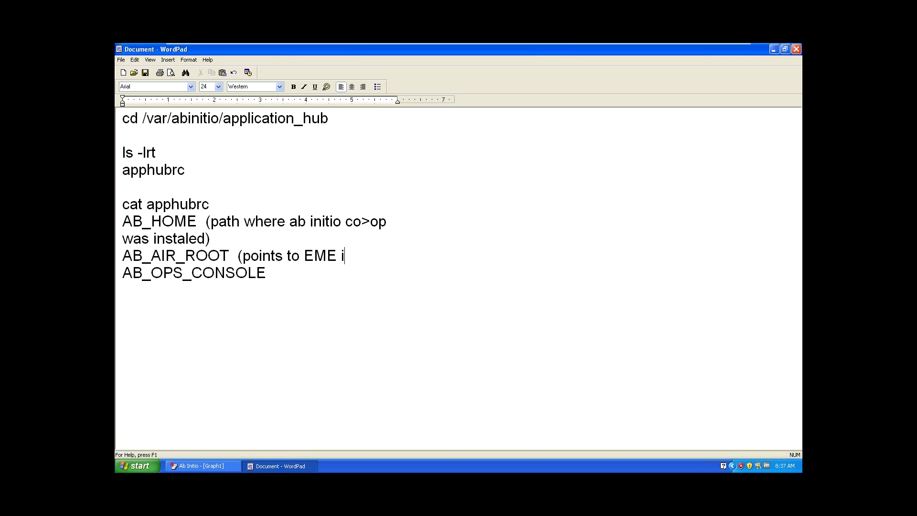
text(nstallation)
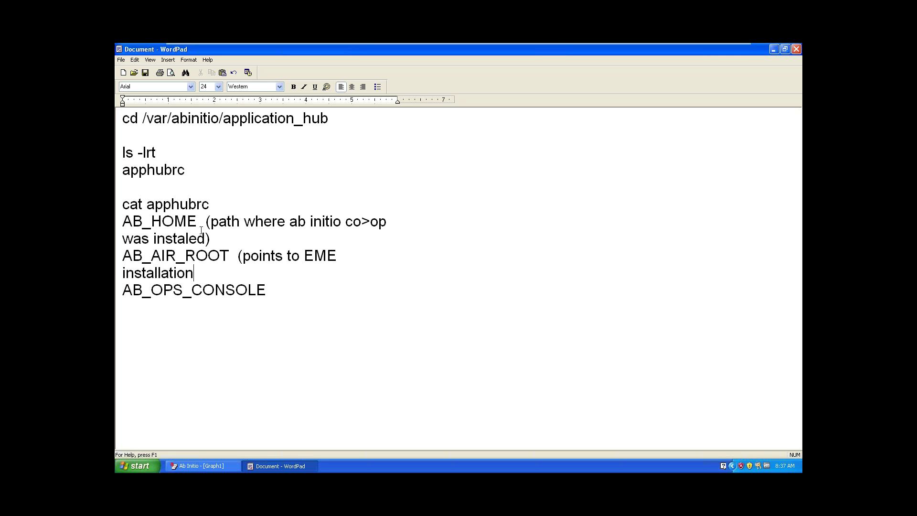
drag(176, 258, 155, 259)
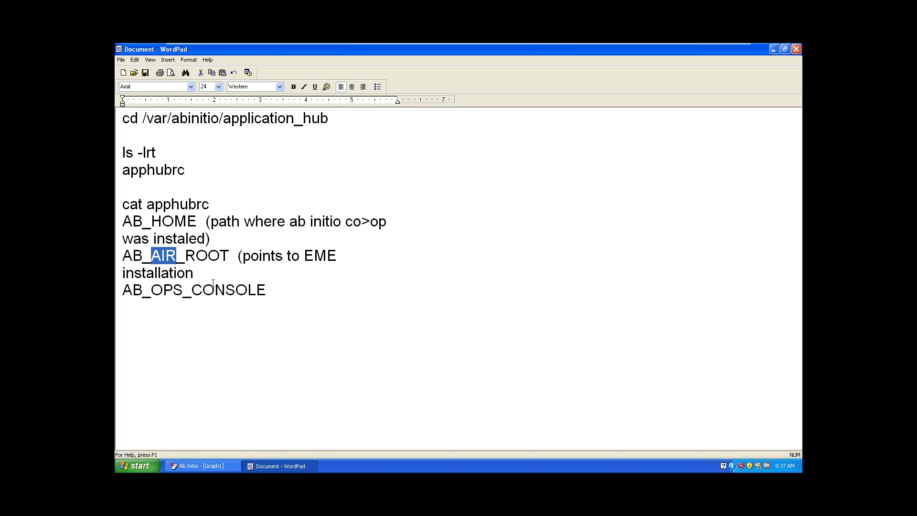
click(203, 273)
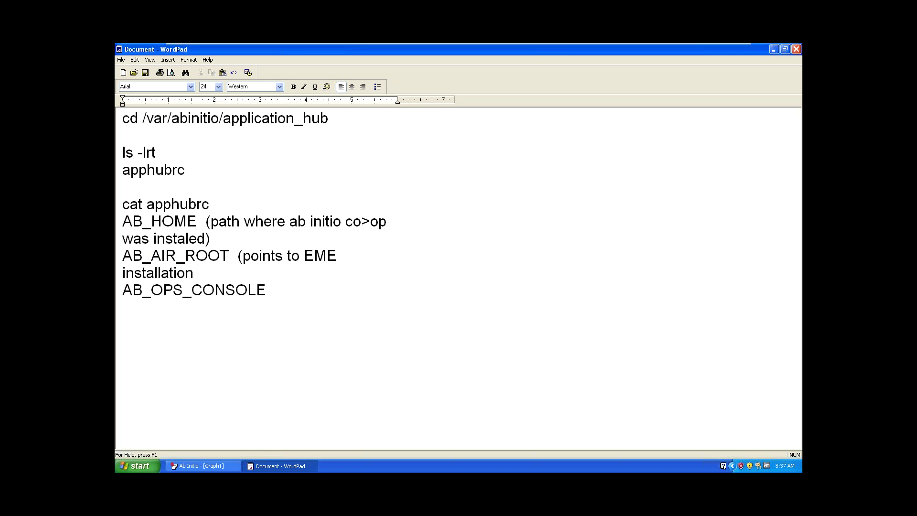
text(path))
key(Down)
key(End)
drag(278, 288, 120, 238)
click(227, 210)
Switch to the Ab Initio GDE and open the Normal host profile for editing from Graph1's run settings
click(213, 467)
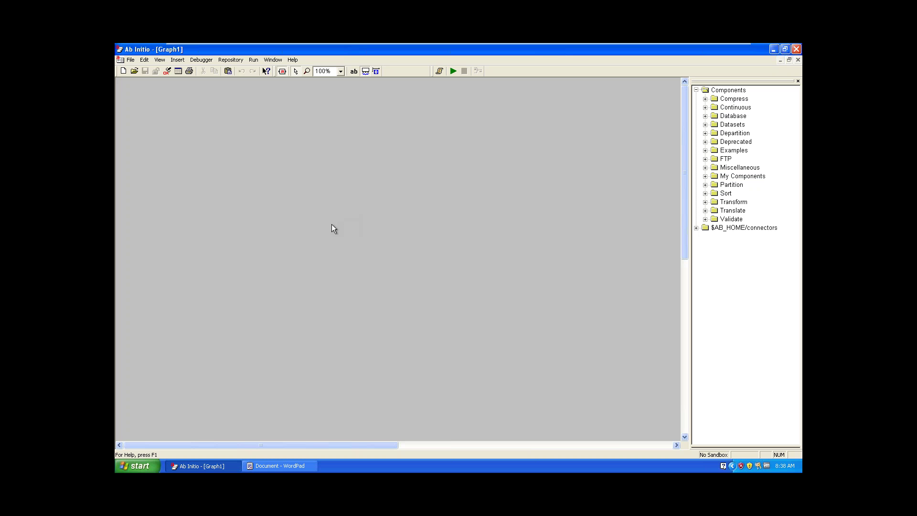
click(254, 61)
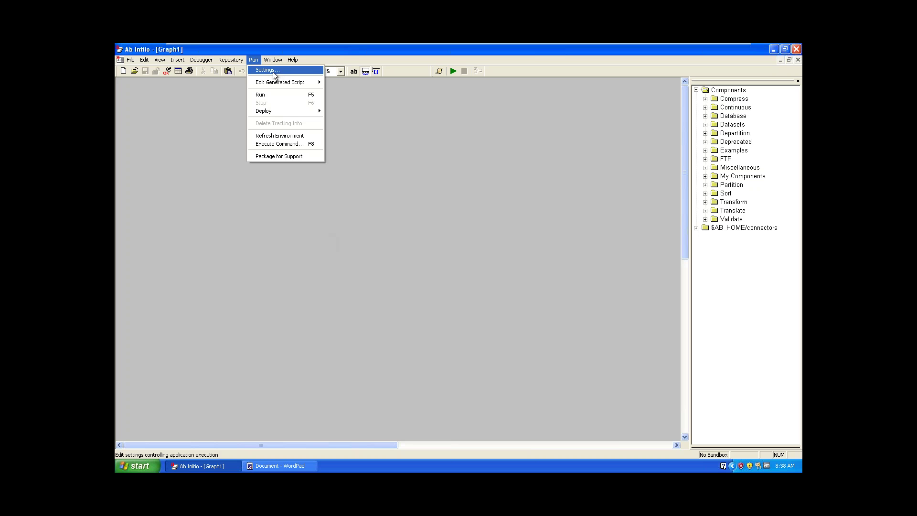
click(309, 59)
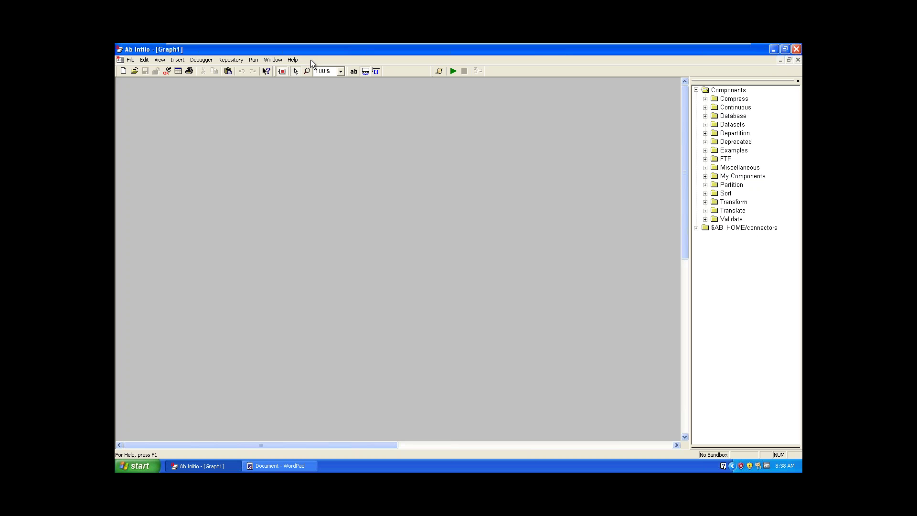
click(254, 61)
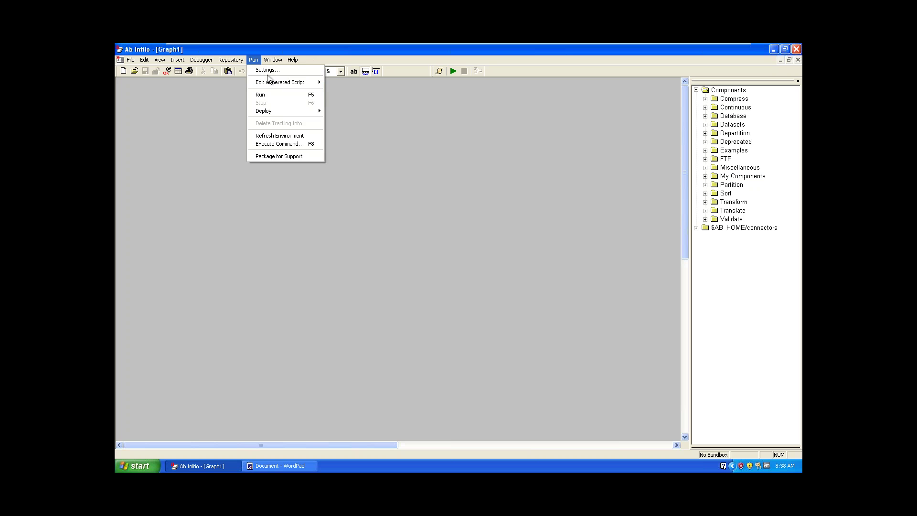
click(268, 70)
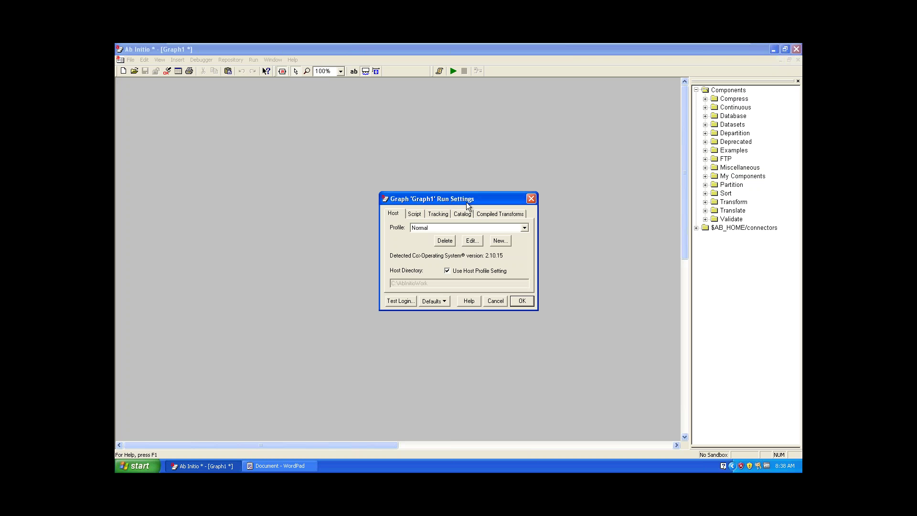
drag(426, 201, 381, 161)
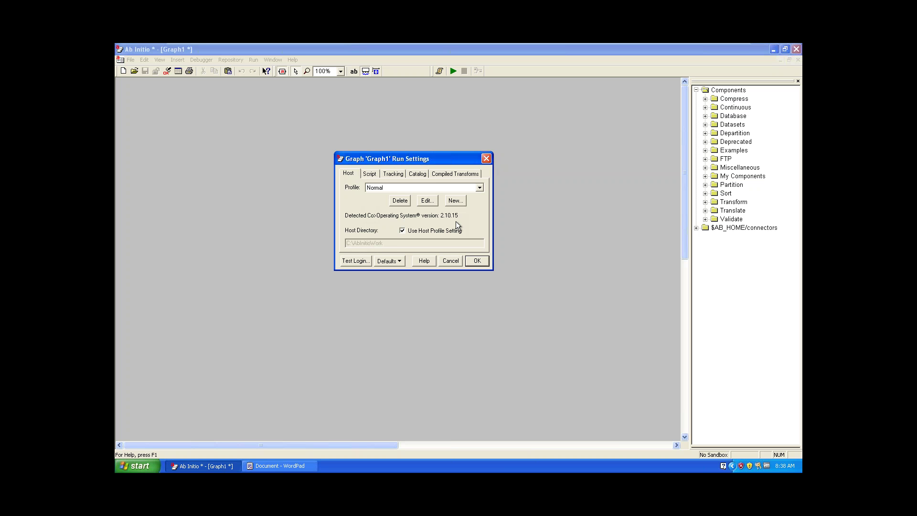
click(434, 201)
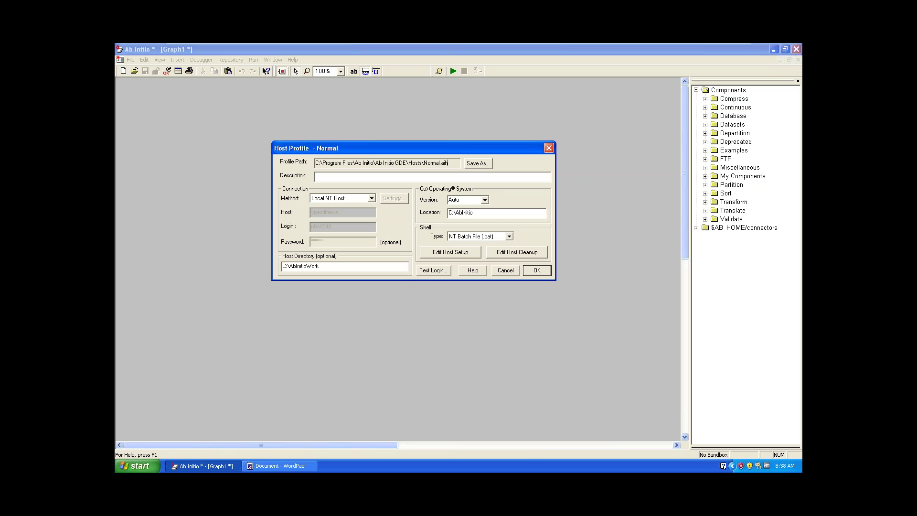
Examine the Normal host profile's path, description and Co>Operating System location
drag(461, 162, 314, 163)
click(348, 177)
click(483, 214)
drag(482, 213, 445, 215)
key(ctrl+c)
click(448, 163)
drag(433, 168, 310, 168)
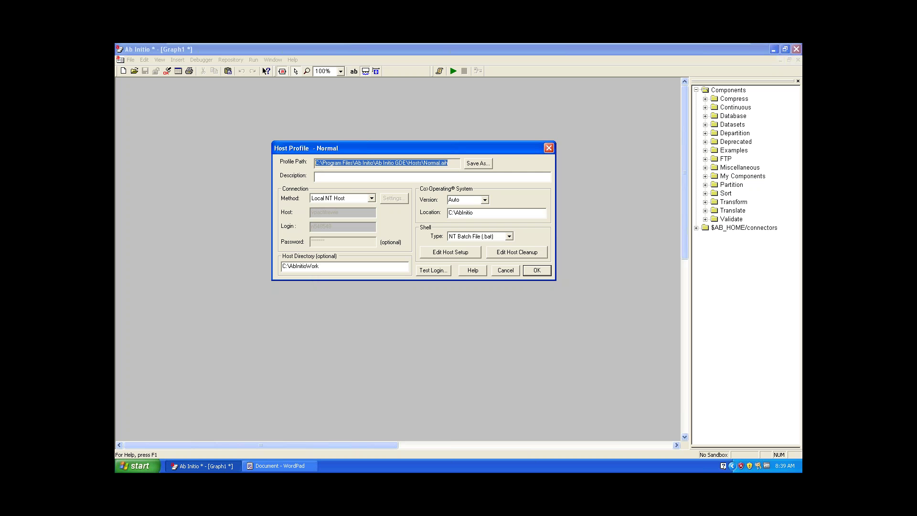
click(455, 166)
drag(392, 169, 287, 163)
click(448, 163)
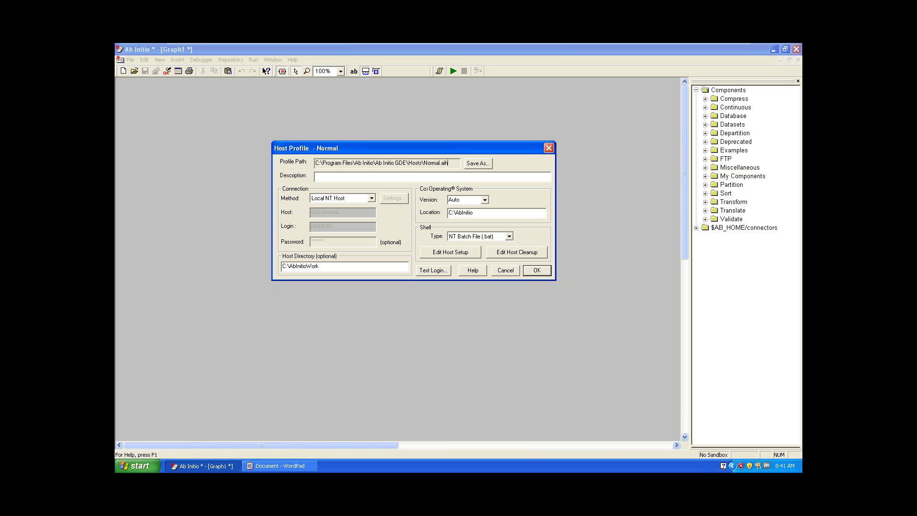
mouse_move(447, 162)
mouse_down()
mouse_move(430, 163)
mouse_move(449, 167)
mouse_move(438, 171)
mouse_up()
click(457, 162)
drag(457, 162, 314, 164)
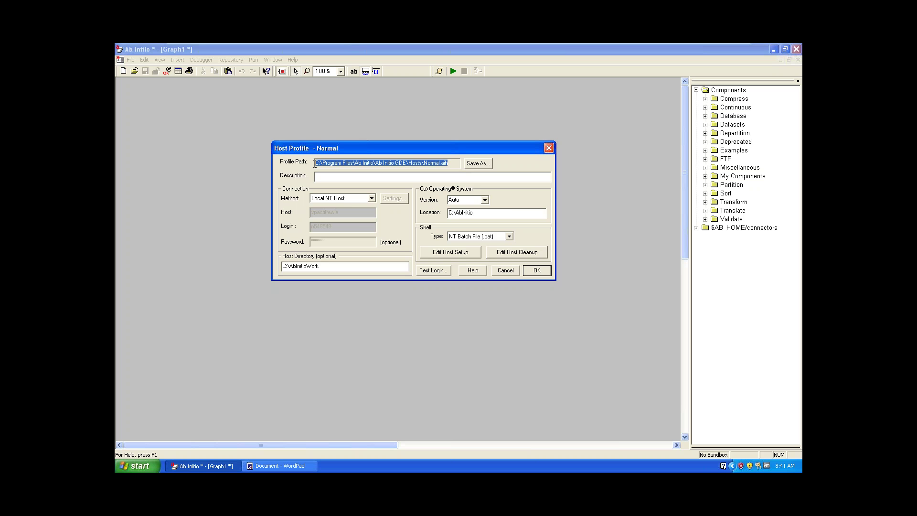
Check the name and storage options for saving the host profile as a copy, without saving
click(479, 165)
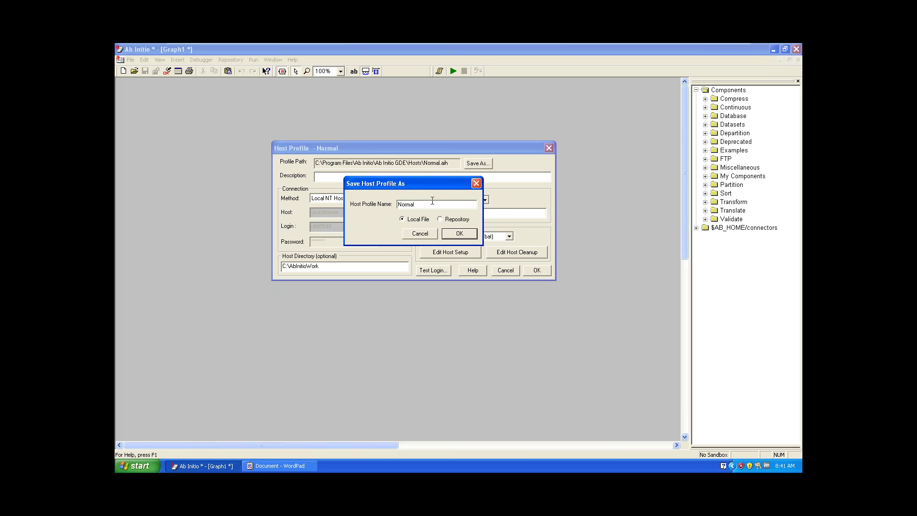
drag(415, 205, 384, 198)
click(474, 184)
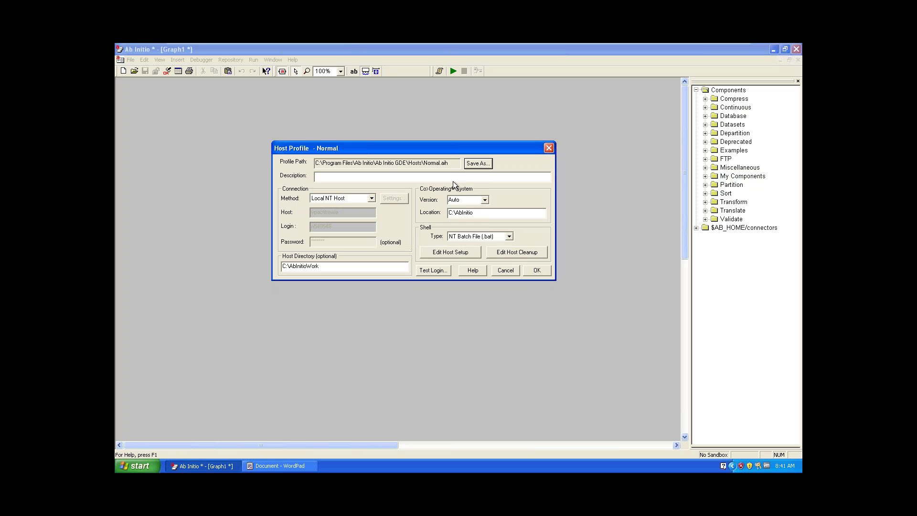
Set the host profile's description to "dev profile"
drag(448, 162, 306, 157)
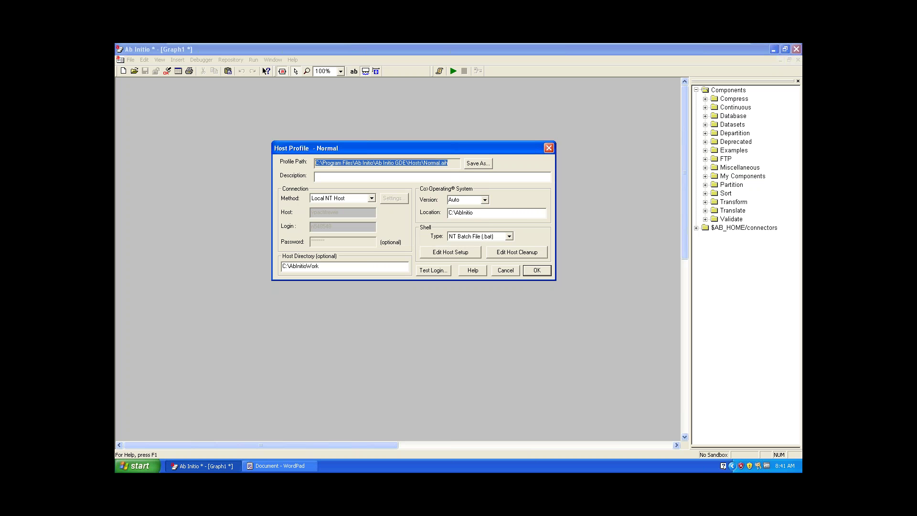
click(356, 177)
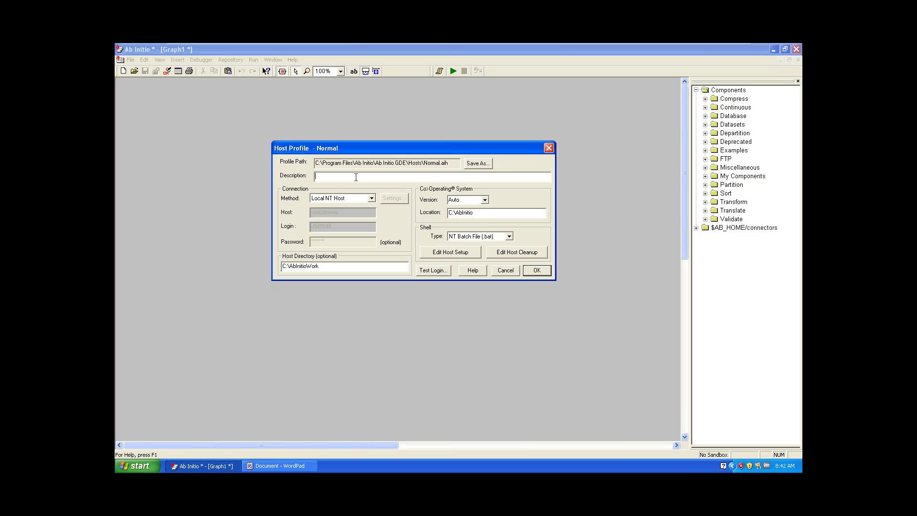
text(dev profile)
Try SSH as the connection method and examine the host and login fields
click(372, 198)
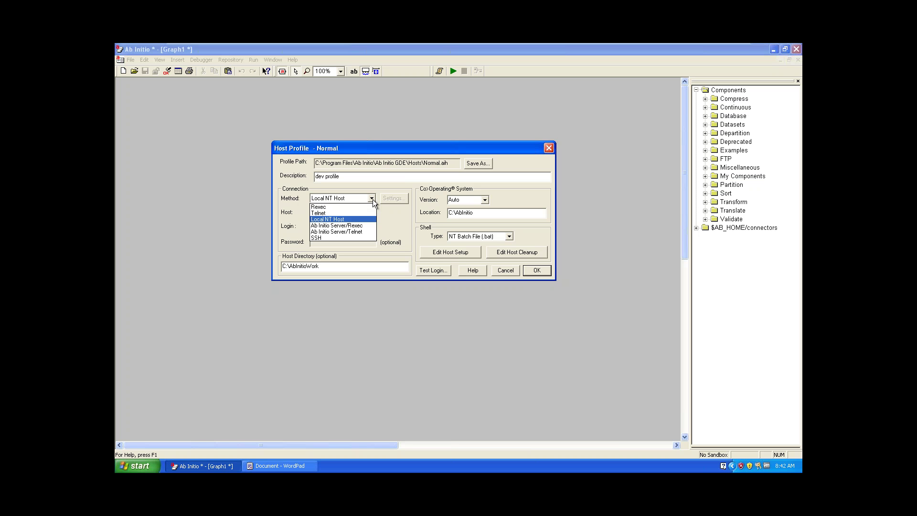
click(329, 237)
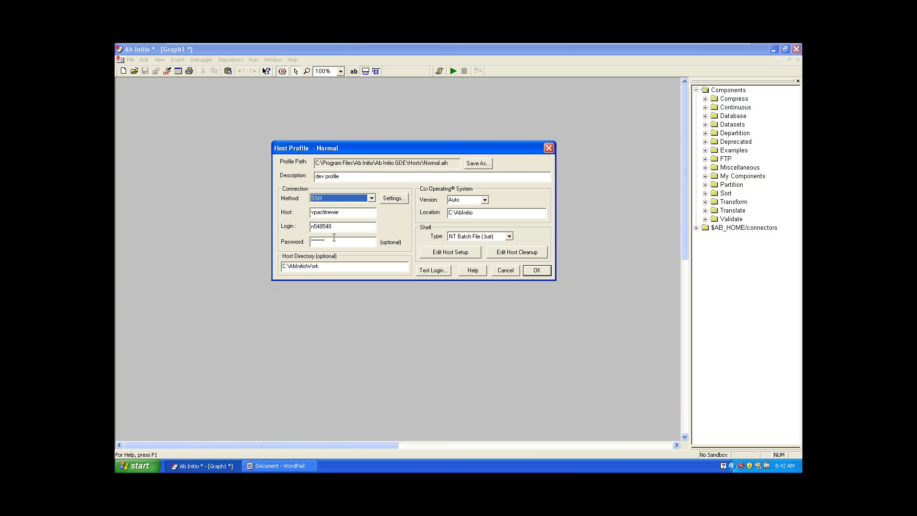
click(370, 198)
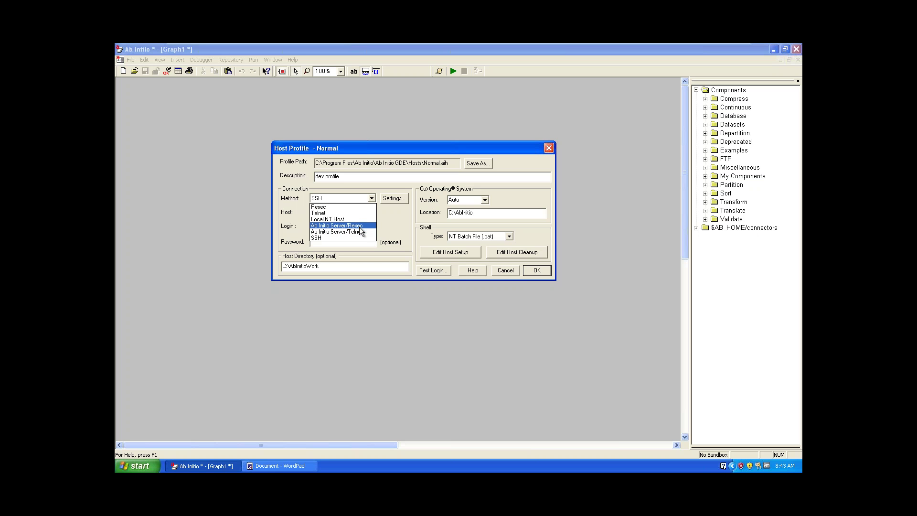
click(324, 237)
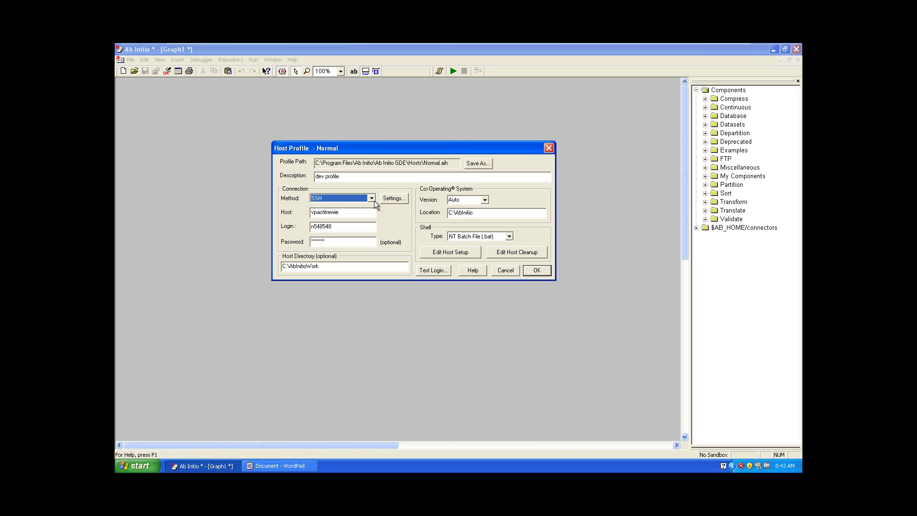
click(345, 211)
drag(347, 212, 310, 212)
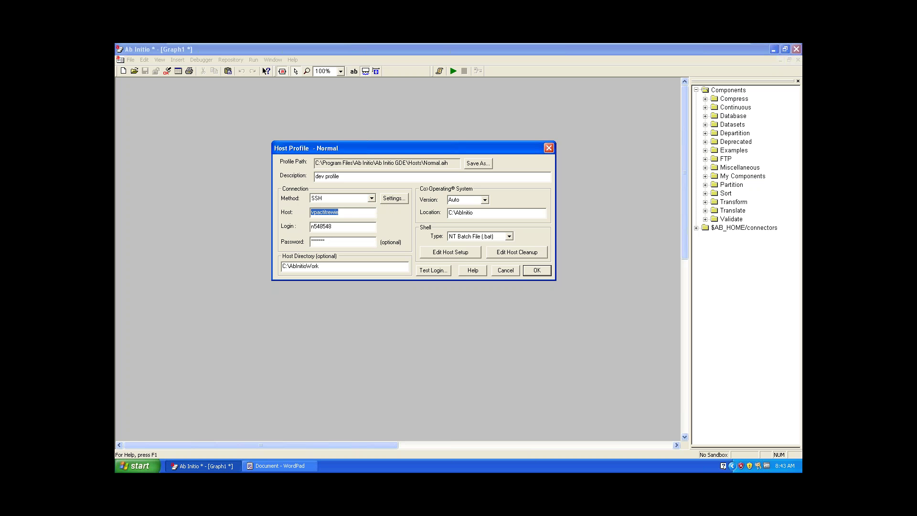
click(358, 212)
key(shift+Home)
click(332, 227)
drag(359, 230, 304, 228)
Try /home/unix as the host directory and restore C:\AbInitioWork
click(319, 266)
drag(327, 266, 281, 266)
key(Delete)
text(/home/unix)
drag(297, 271, 278, 272)
key(ctrl+v)
text(Work)
drag(325, 270, 279, 272)
click(368, 268)
Review the available Co>Operating System versions, keeping Auto selected
click(484, 201)
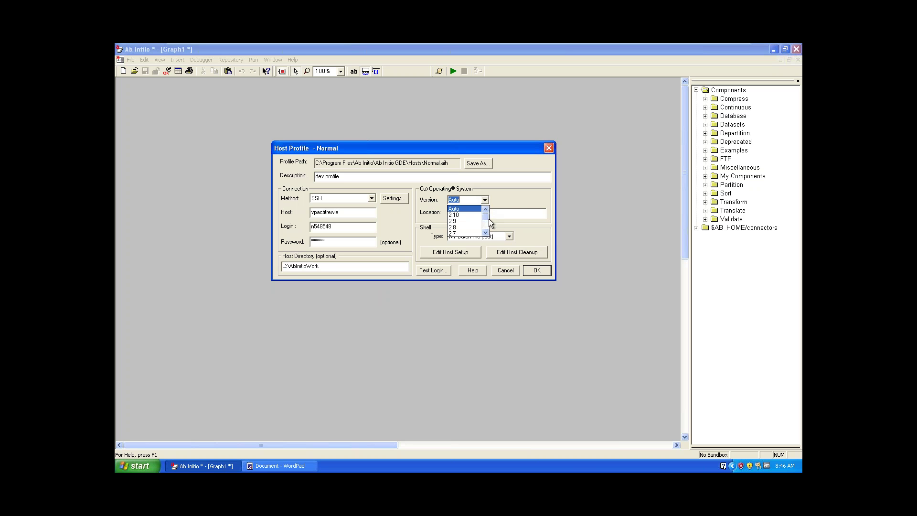
mouse_move(487, 219)
mouse_down()
mouse_move(487, 229)
mouse_move(486, 211)
mouse_up()
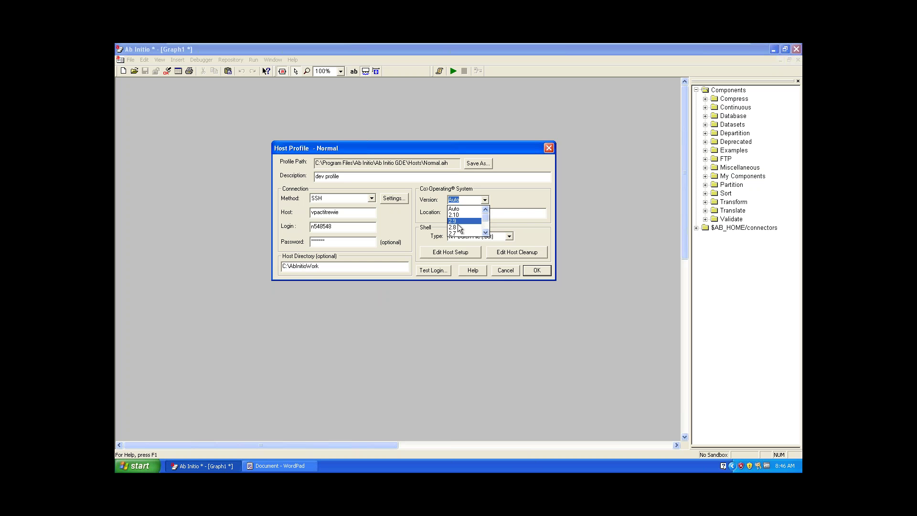
click(473, 207)
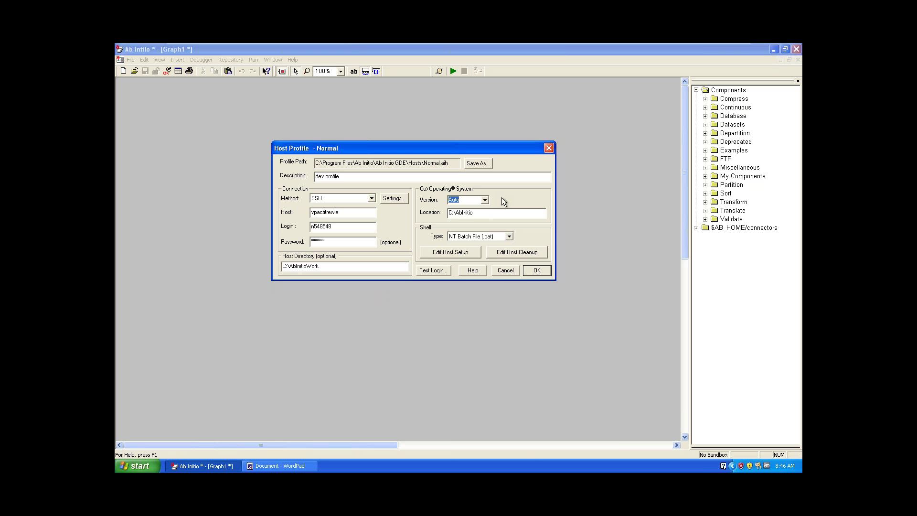
Try /var/abinitio as the Co>Operating System location and restore C:\AbInitio
click(498, 212)
drag(472, 212, 449, 215)
drag(504, 212, 446, 214)
key(ctrl+c)
key(Delete)
text(va)
key(BackSpace)
key(BackSpace)
text(/var/abinitio)
text(a)
key(BackSpace)
key(BackSpace)
key(BackSpace)
key(BackSpace)
key(BackSpace)
key(BackSpace)
key(BackSpace)
key(BackSpace)
key(BackSpace)
key(BackSpace)
key(BackSpace)
key(BackSpace)
key(BackSpace)
key(BackSpace)
key(BackSpace)
key(BackSpace)
key(BackSpace)
key(BackSpace)
key(ctrl+v)
Try UNIX Korn Shell (ksh) as the shell type and return it to NT Batch File (.bat)
click(509, 236)
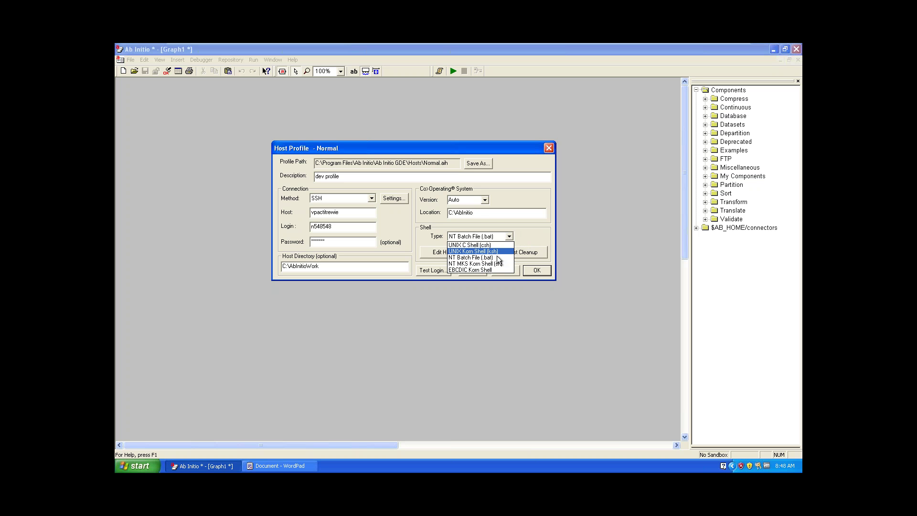
click(497, 256)
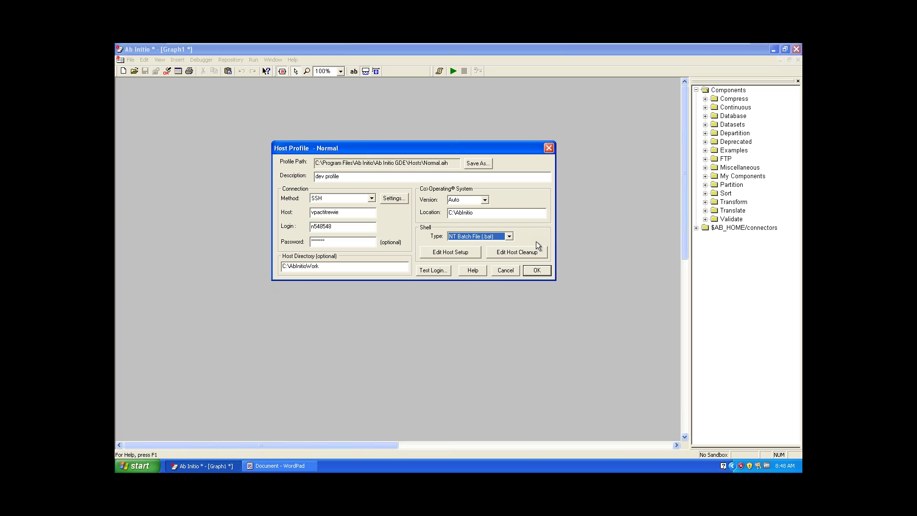
click(509, 236)
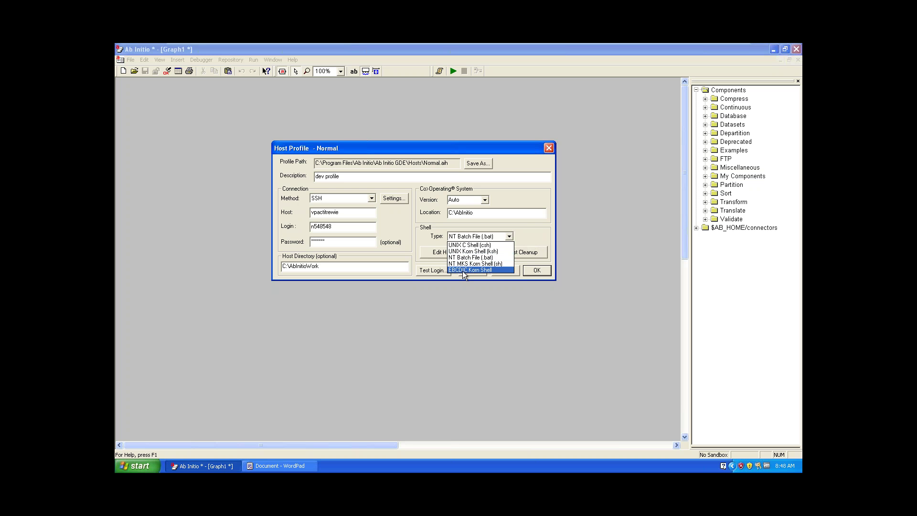
click(483, 252)
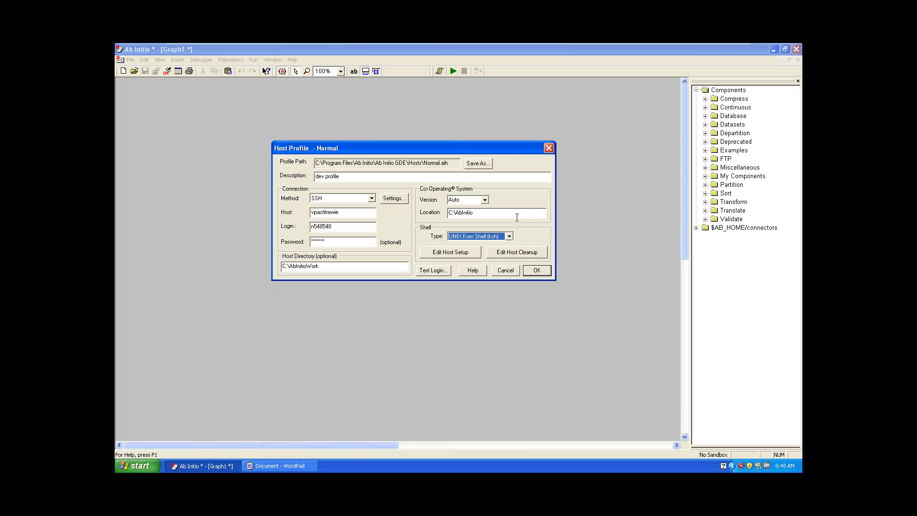
click(509, 236)
click(499, 258)
Return the connection method to Local NT Host, test the profile's login and dismiss the test result
click(372, 199)
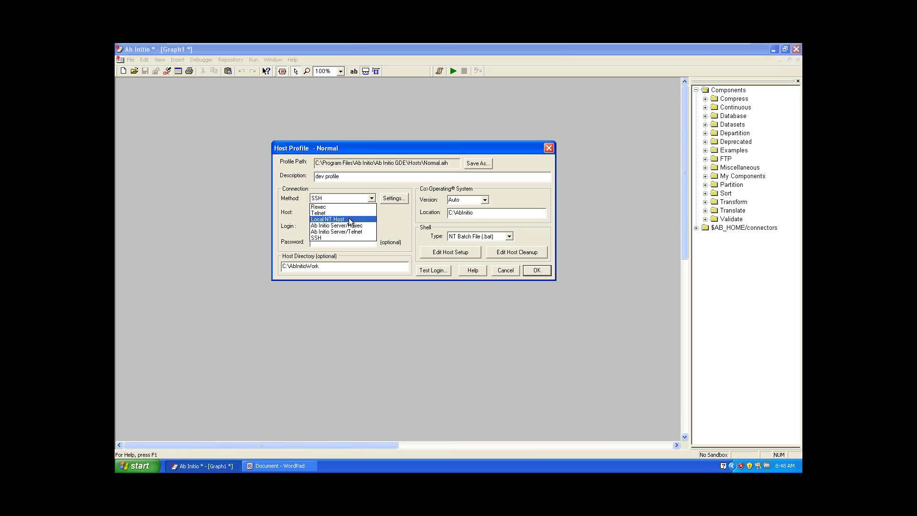
click(349, 219)
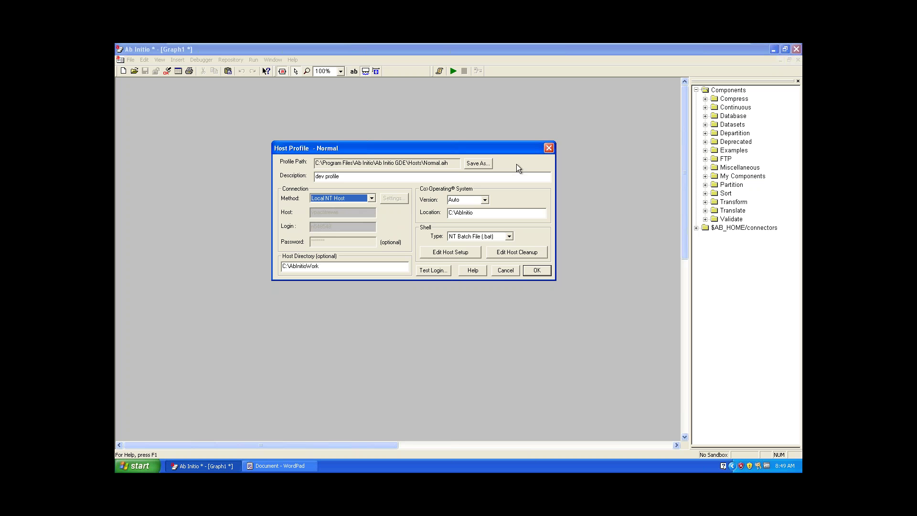
click(446, 270)
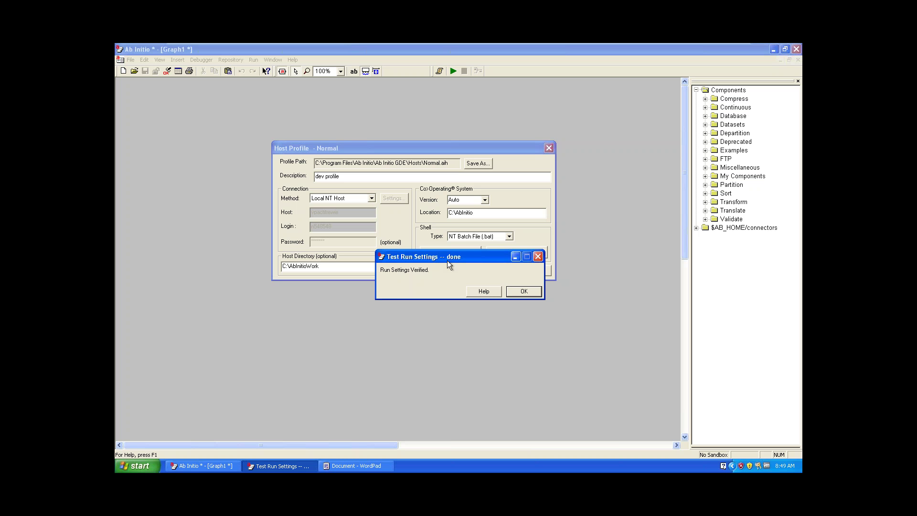
drag(453, 258, 401, 305)
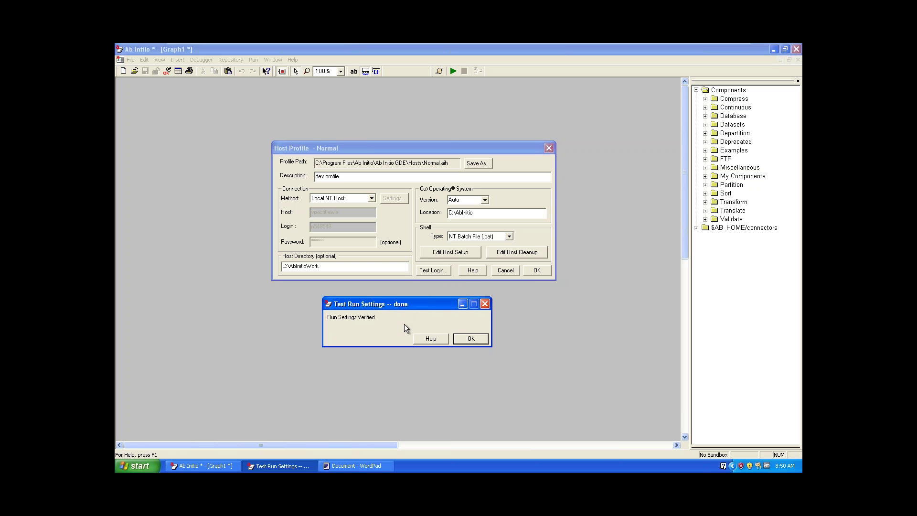
click(468, 340)
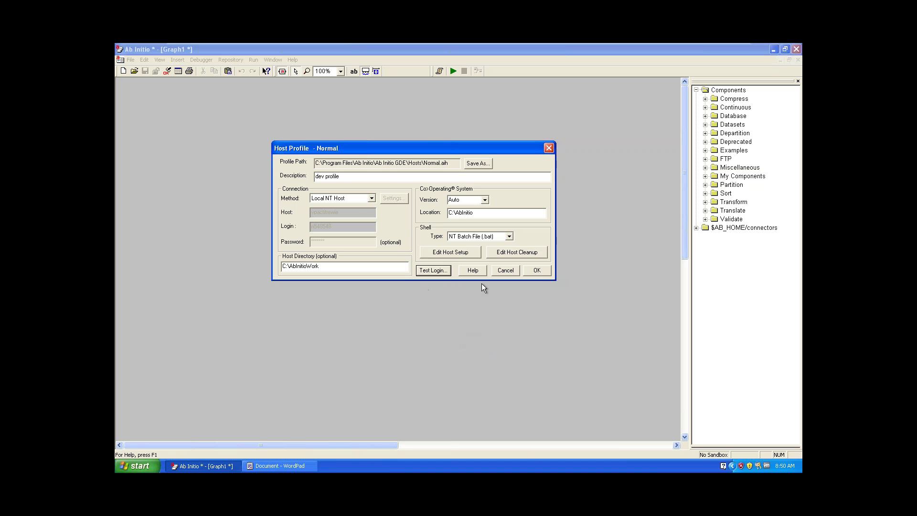
Accept the Normal host profile and confirm the graph's run settings
click(537, 271)
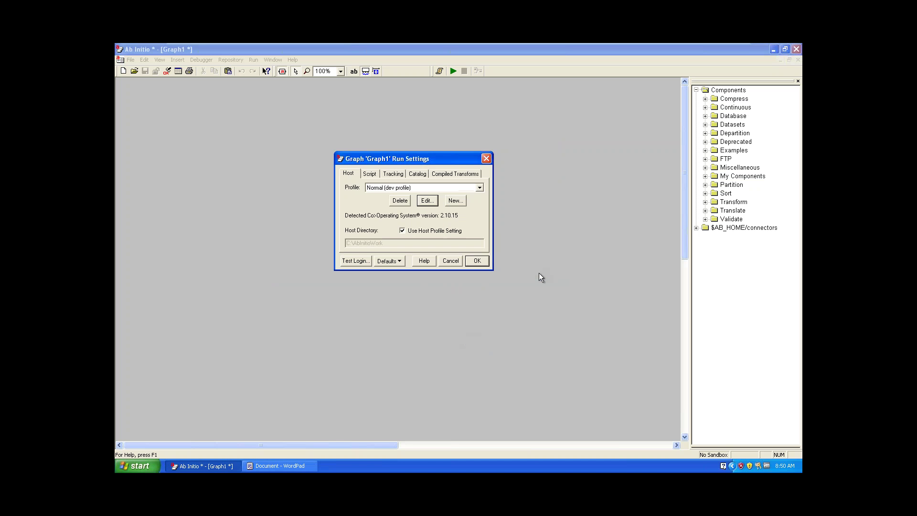
click(477, 261)
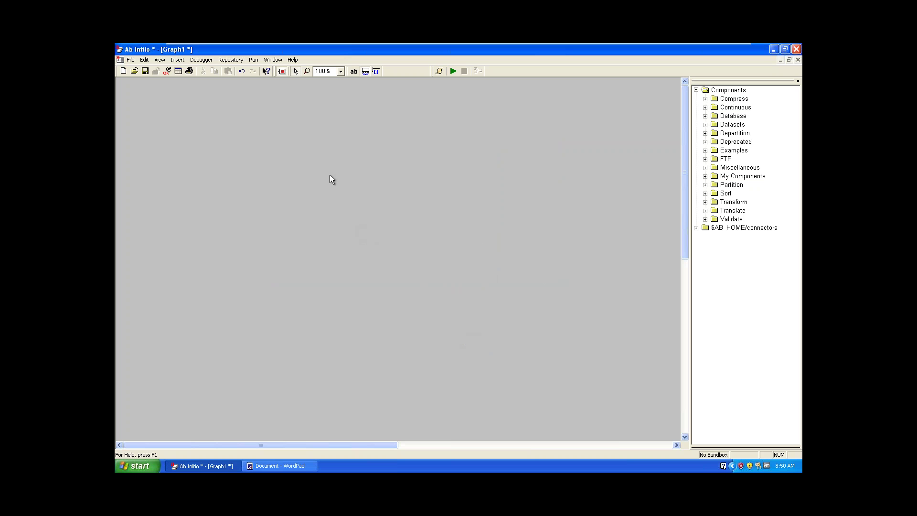
Review the connection methods in the Repository Settings, keeping Rexec selected, and close them without saving
click(226, 62)
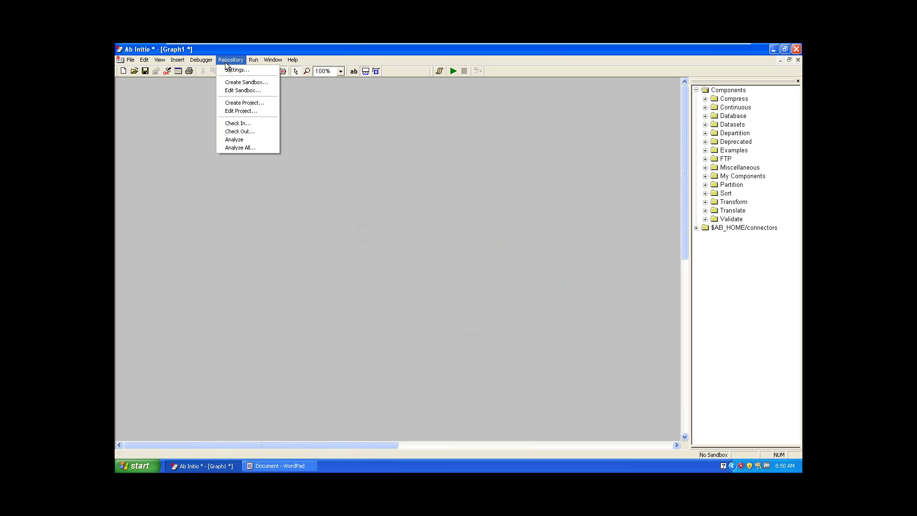
click(248, 71)
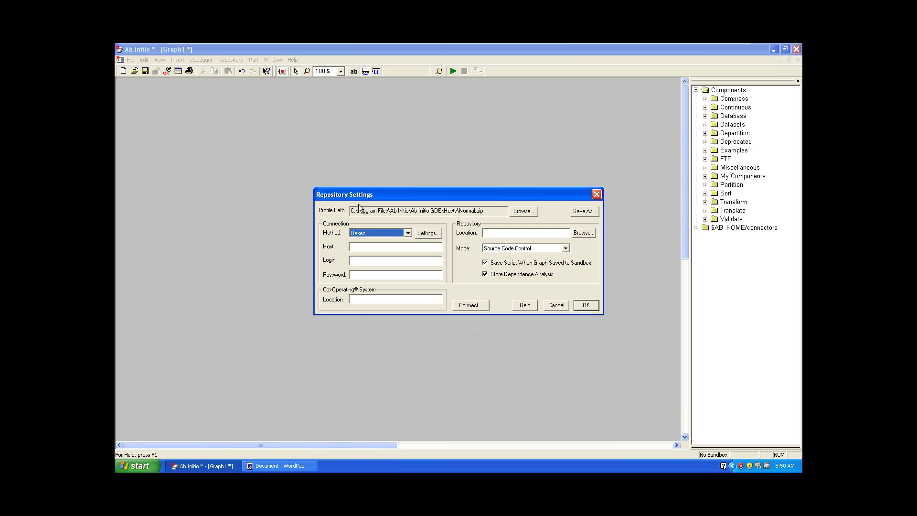
key(alt+Down)
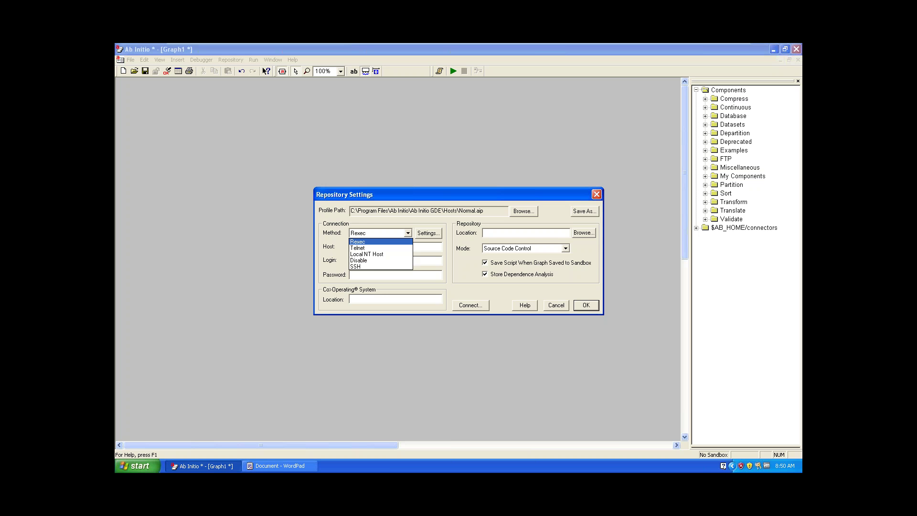
click(383, 240)
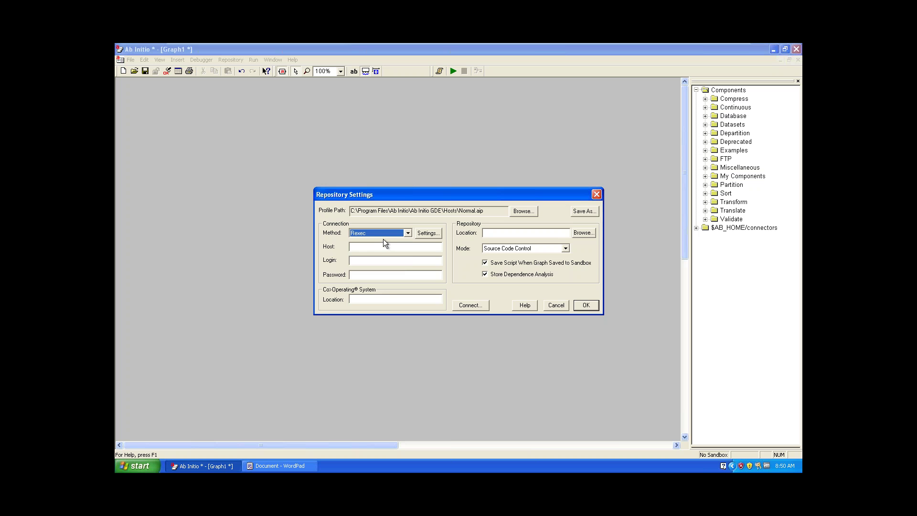
click(393, 248)
click(597, 194)
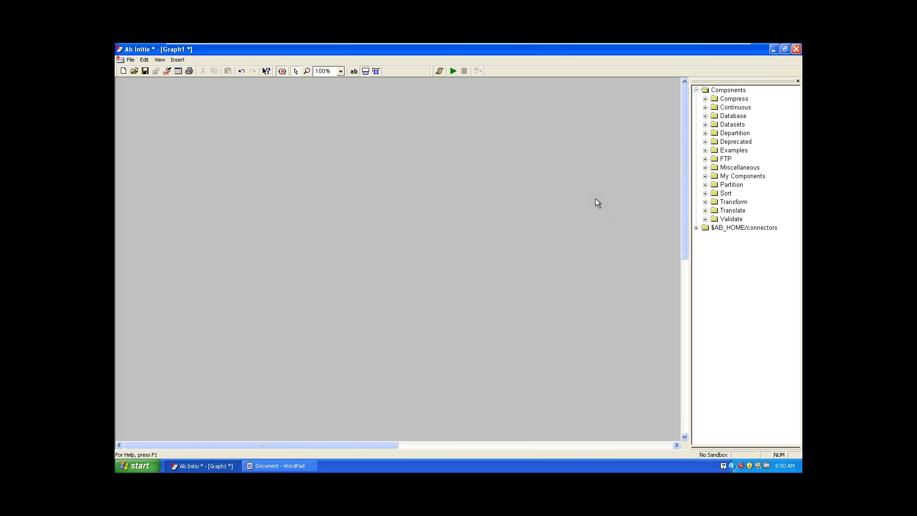
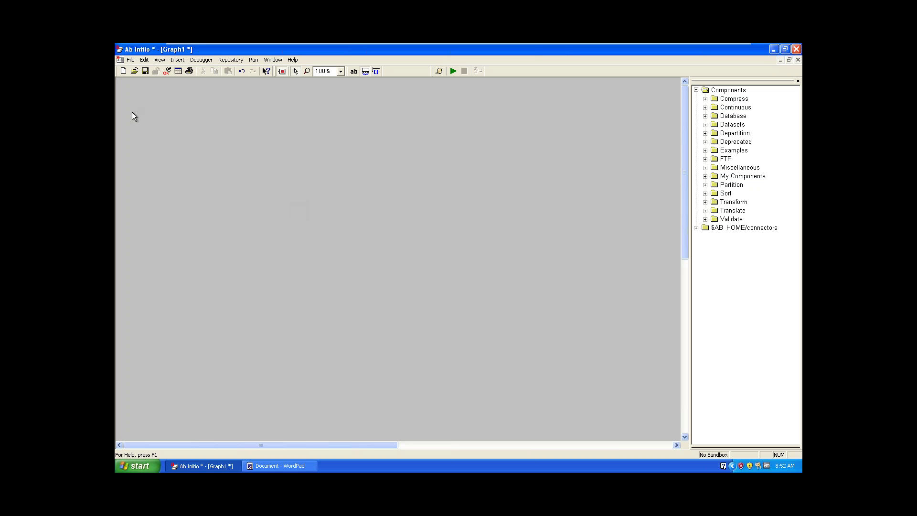
Hide the Component Organizer and show it again, two times in a row
drag(128, 97, 661, 423)
click(798, 81)
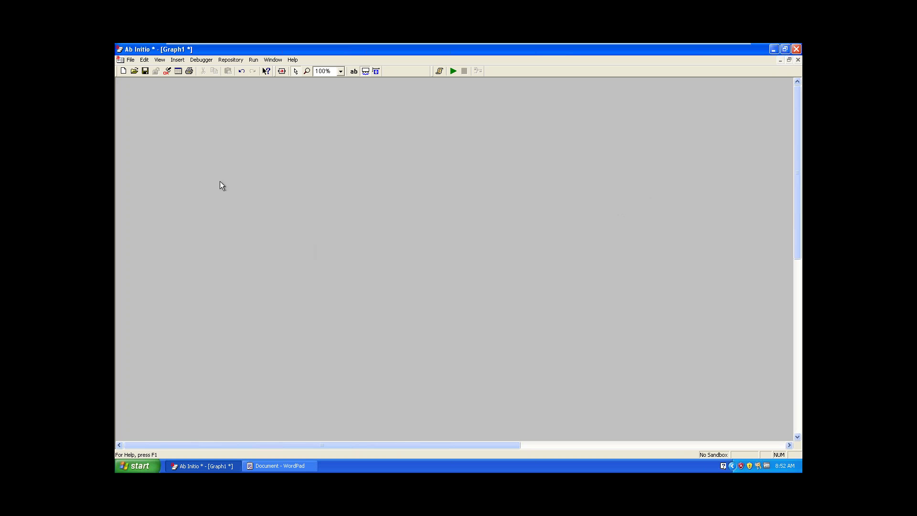
click(156, 64)
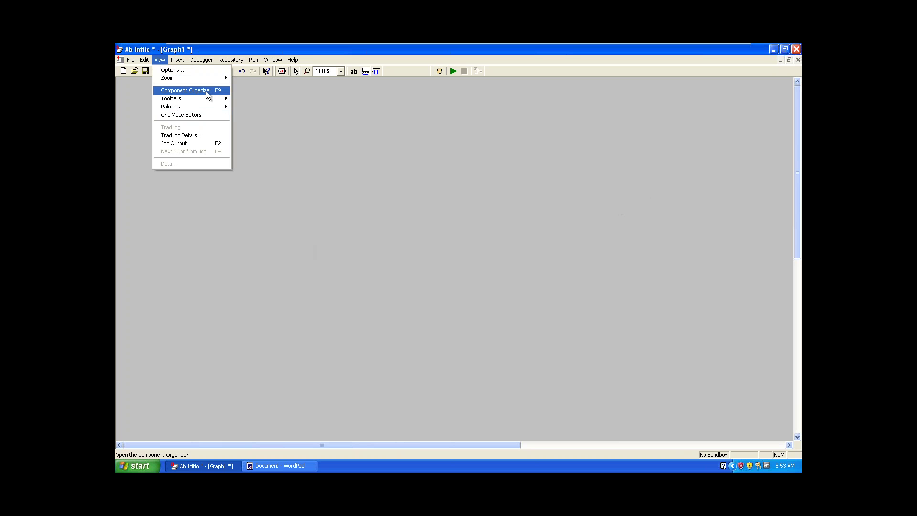
click(190, 91)
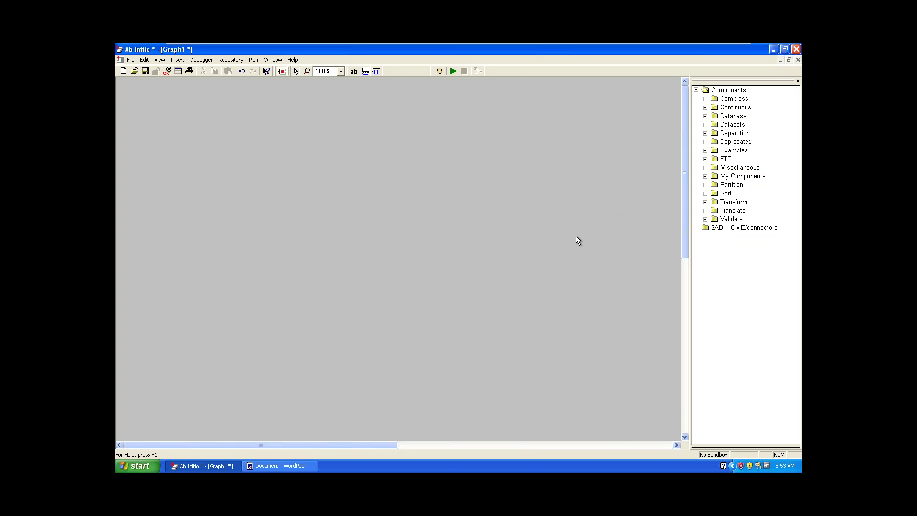
key(ctrl+shift+o)
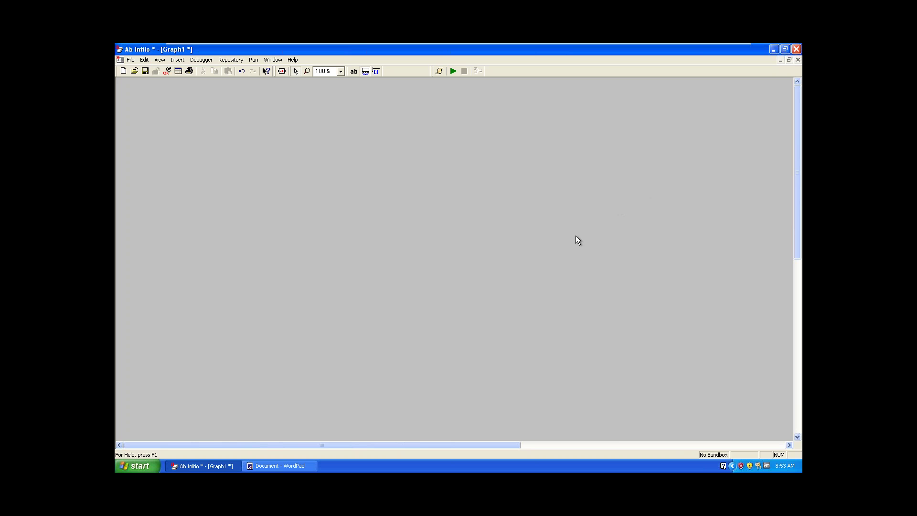
key(ctrl+shift+o)
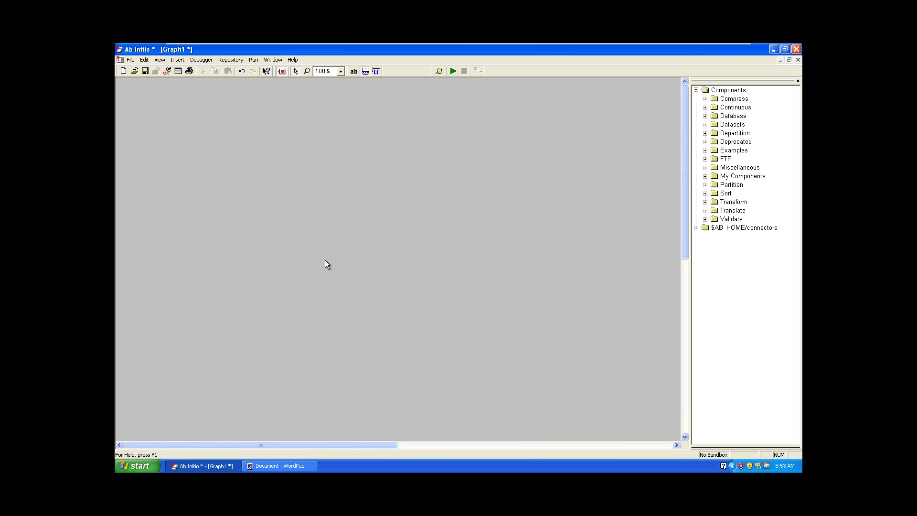
Place an Input File component from the Datasets folder near the left edge of the graph canvas
click(706, 125)
click(731, 142)
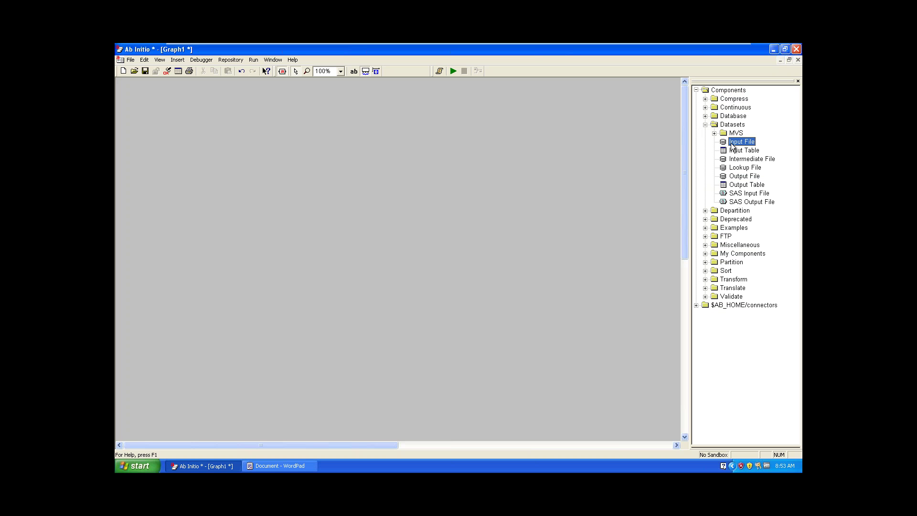
drag(732, 146, 169, 234)
click(250, 218)
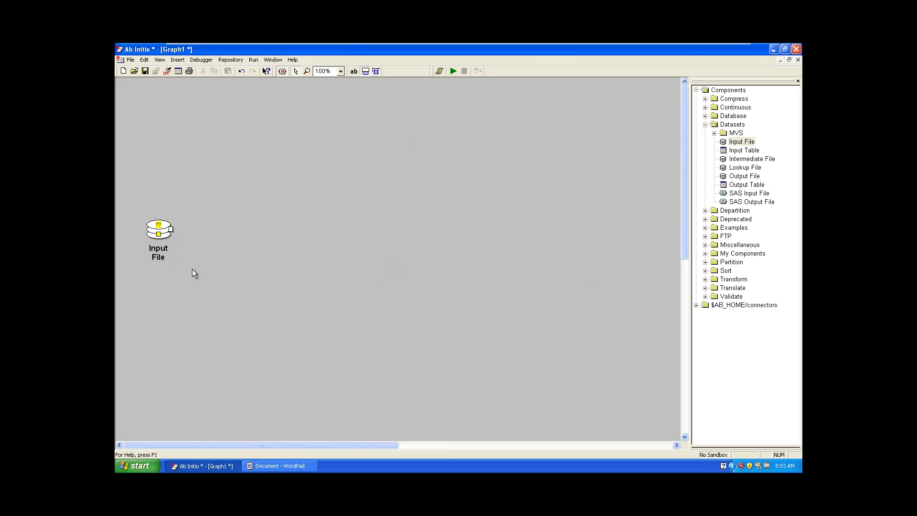
click(169, 232)
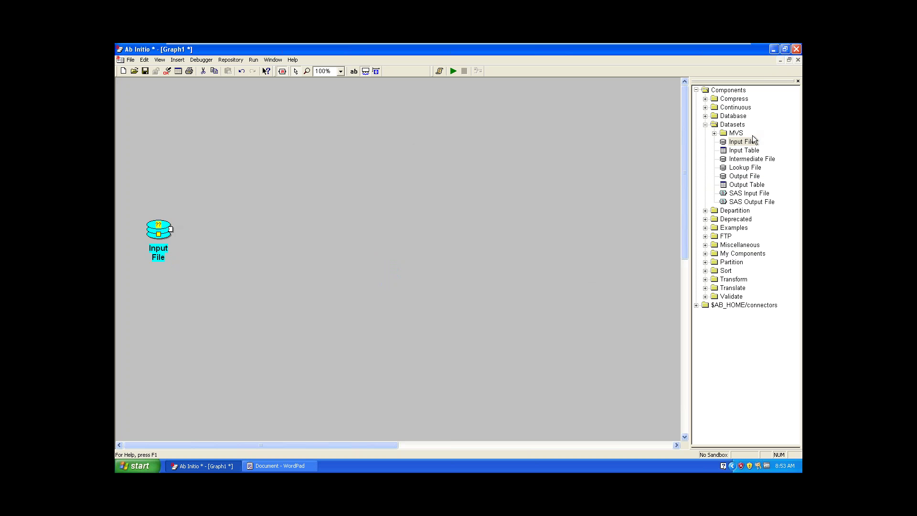
click(213, 114)
Try inserting a second Input File component into the graph and delete it
click(180, 61)
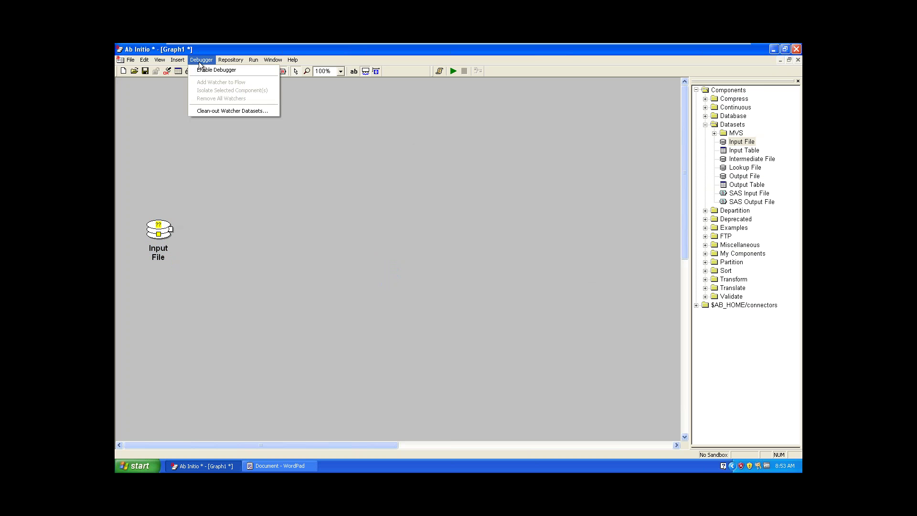
mouse_move(180, 62)
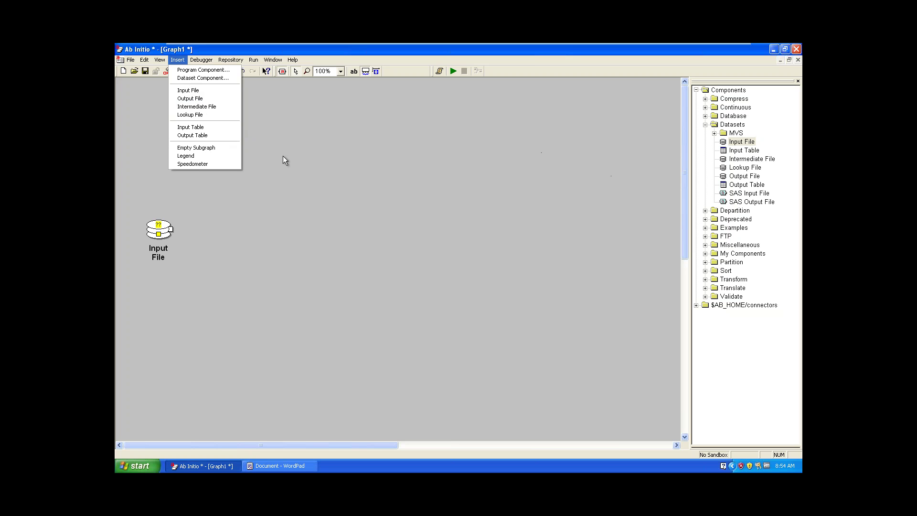
click(188, 91)
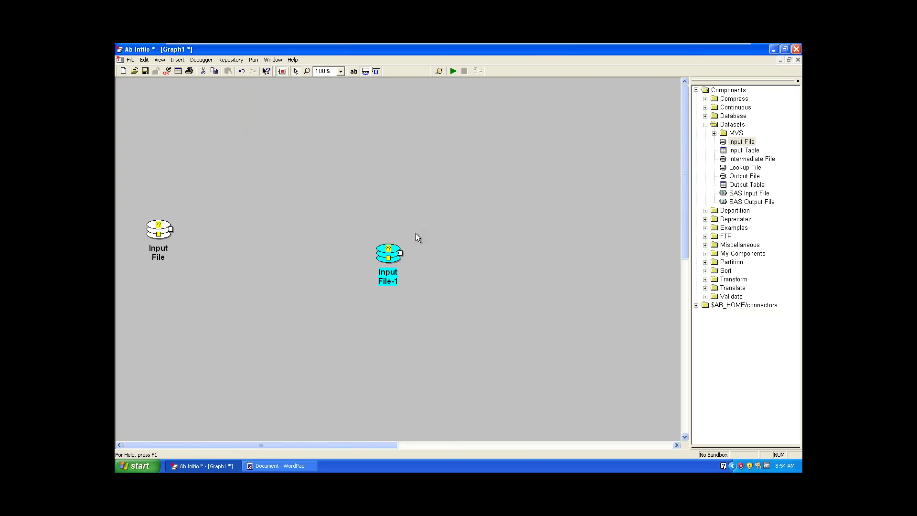
key(Delete)
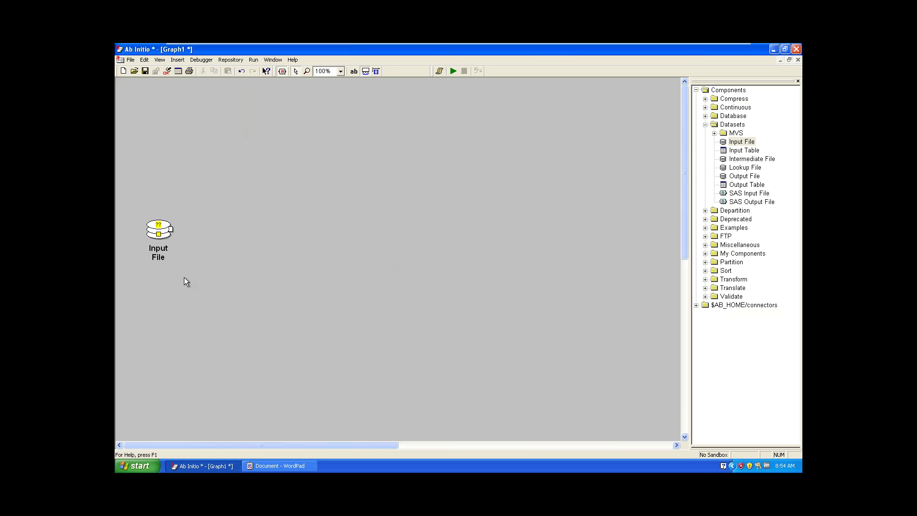
Move the Input File component slightly up and to the left on the canvas
click(161, 233)
drag(160, 233, 153, 200)
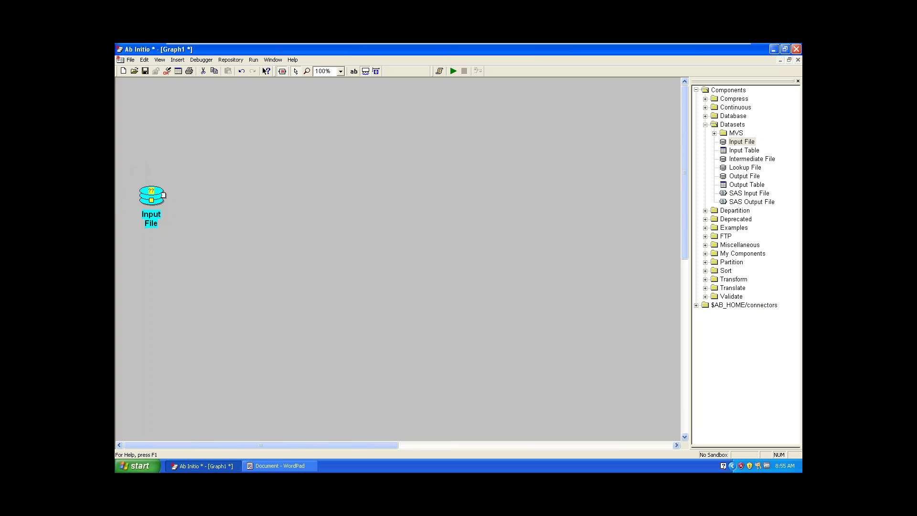
Open My Computer, select the Local Disk (C:) drive and clear the selection
click(154, 466)
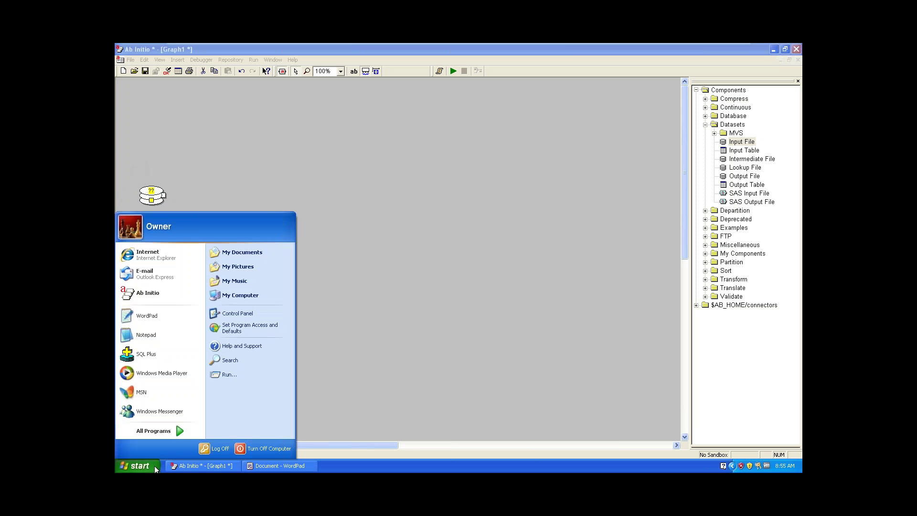
click(248, 296)
click(458, 236)
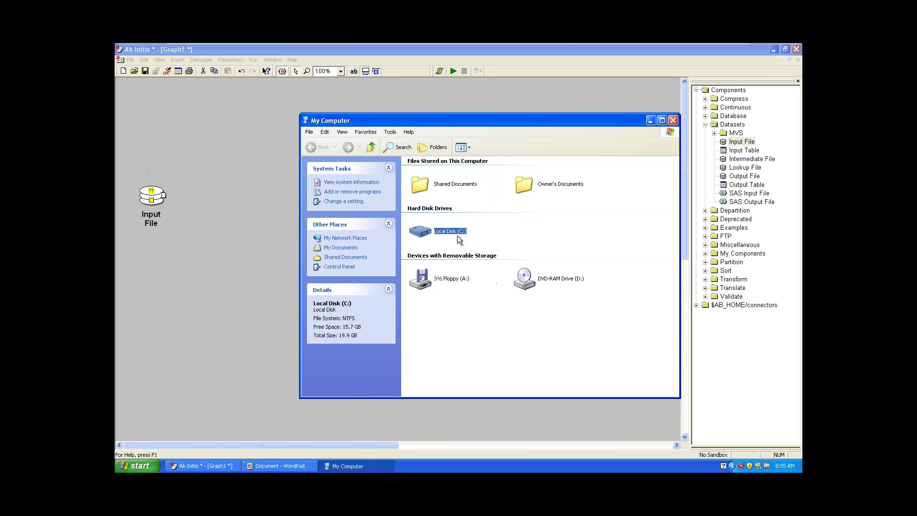
click(477, 354)
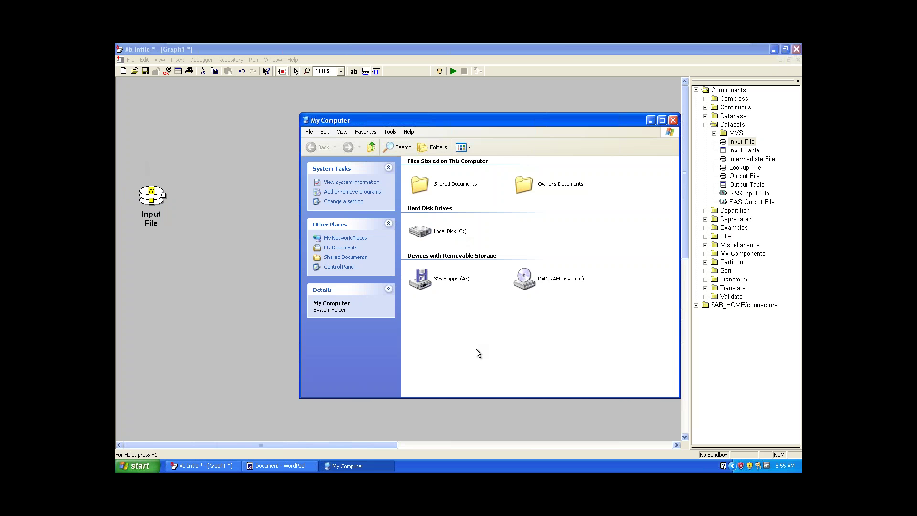
Launch Notepad with an empty document and maximize its window
key(super+r)
text(note)
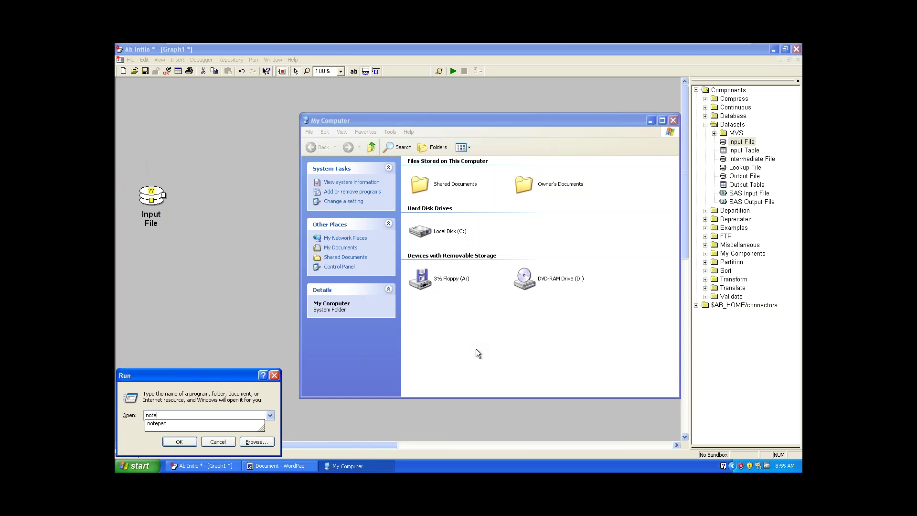
key(Down)
key(Return)
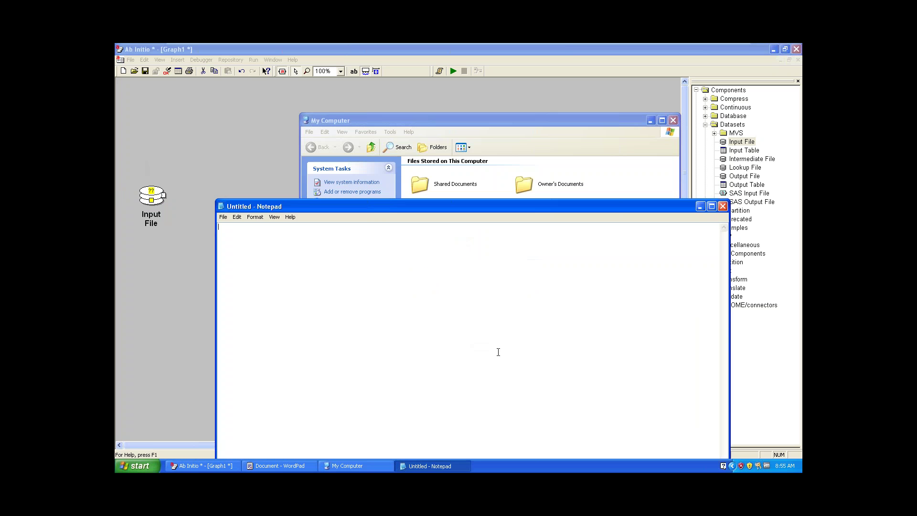
click(711, 206)
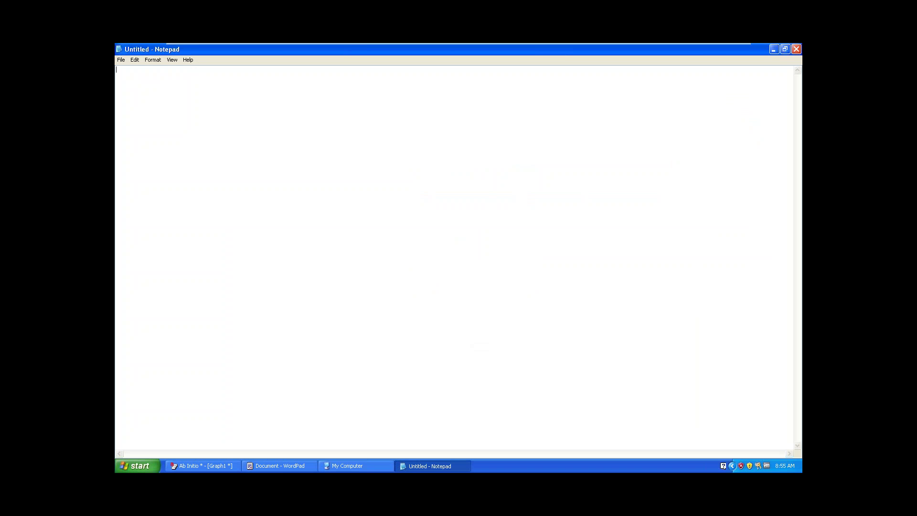
Enter two records without delimiters, each an ID, a name and an amount: 100 with 10000 and 101 with 45000
text(100)
text(Mur)
text(thy)
text(1000)
text(0)
text(0)
text(1)
text(Srini)
text(b)
text(as)
text(45000)
Add a third record with ID 105, a name and the amount 345000, correcting the name's spelling
text(10)
text(5Manta)
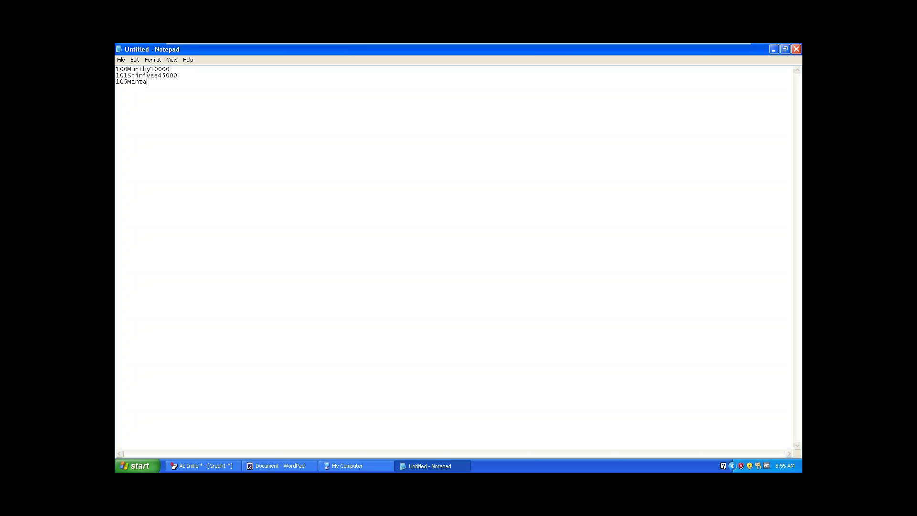
key(BackSpace)
key(BackSpace)
text(mta)
key(BackSpace)
key(BackSpace)
key(BackSpace)
key(BackSpace)
key(BackSpace)
text(m)
key(BackSpace)
text(amta)
text(345000)
key(Return)
drag(179, 84, 120, 66)
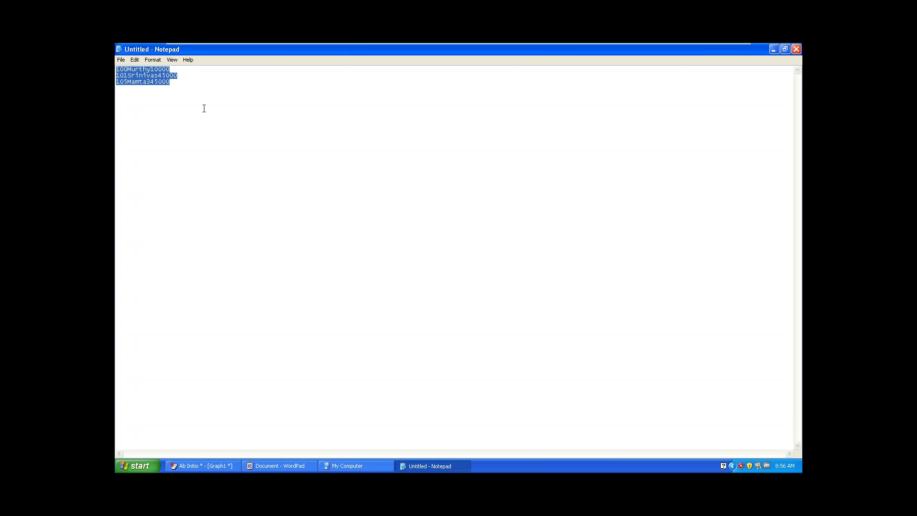
click(204, 109)
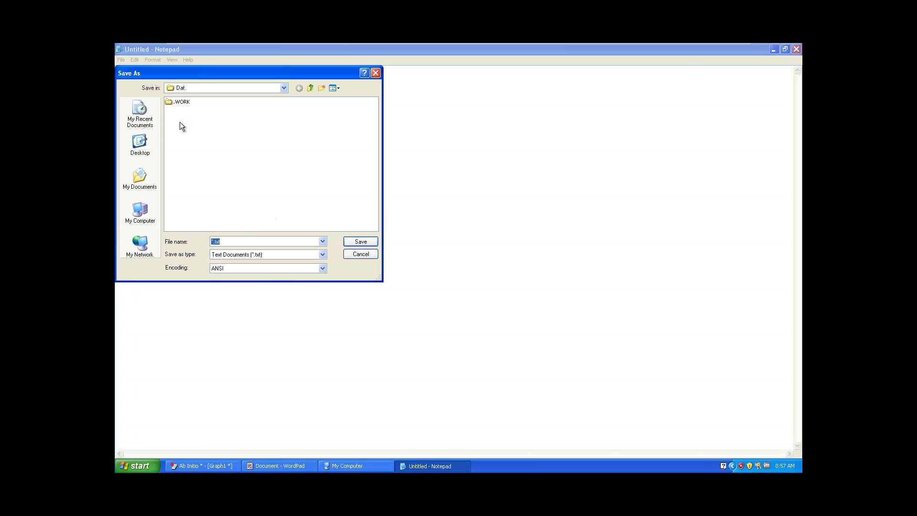
Save the records as fixed_size.dat in the Dat folder inside AbInitioWork
click(283, 88)
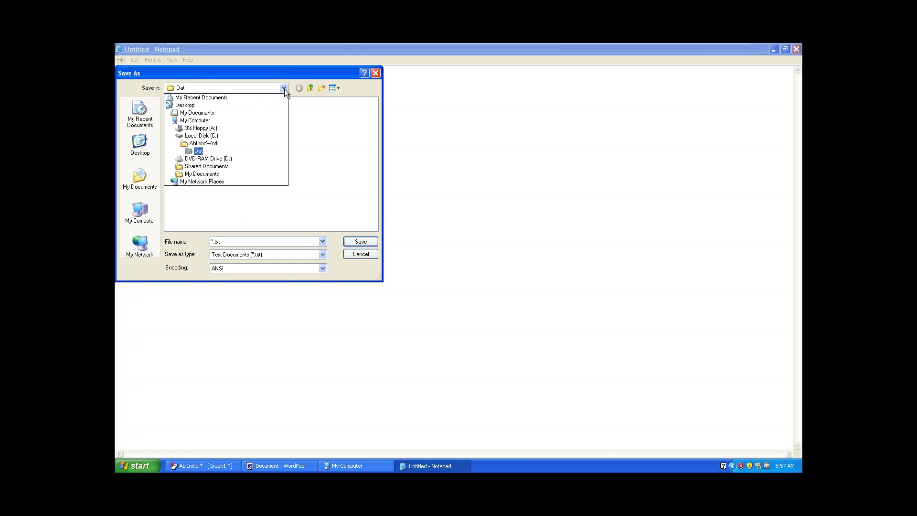
click(323, 142)
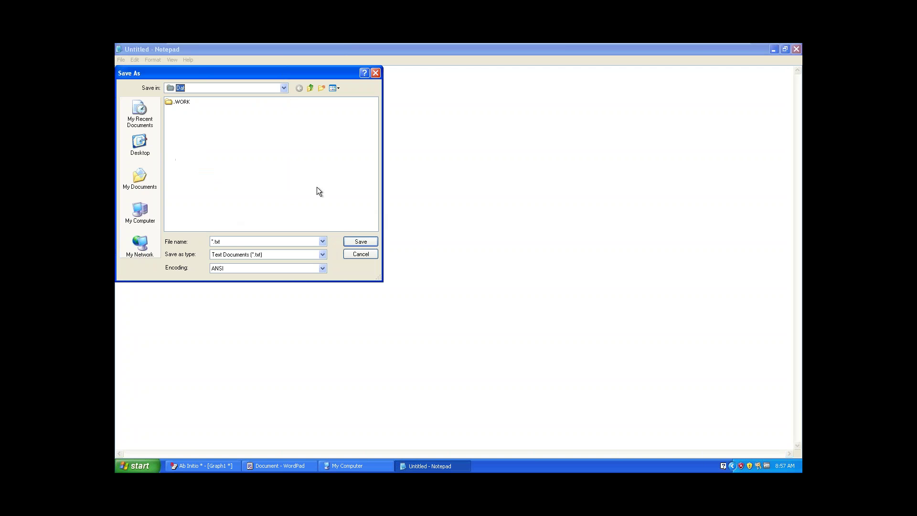
click(261, 243)
text(fix)
text(ed size.dat)
key(BackSpace)
text(_)
key(Home)
text(")
click(228, 241)
text(s)
click(226, 242)
click(361, 242)
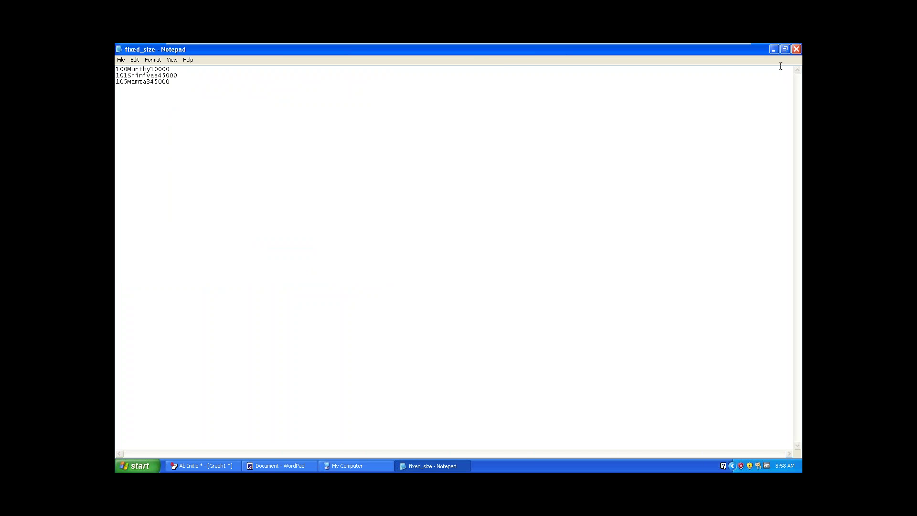
Minimize Notepad and close My Computer to return to the graph
click(774, 50)
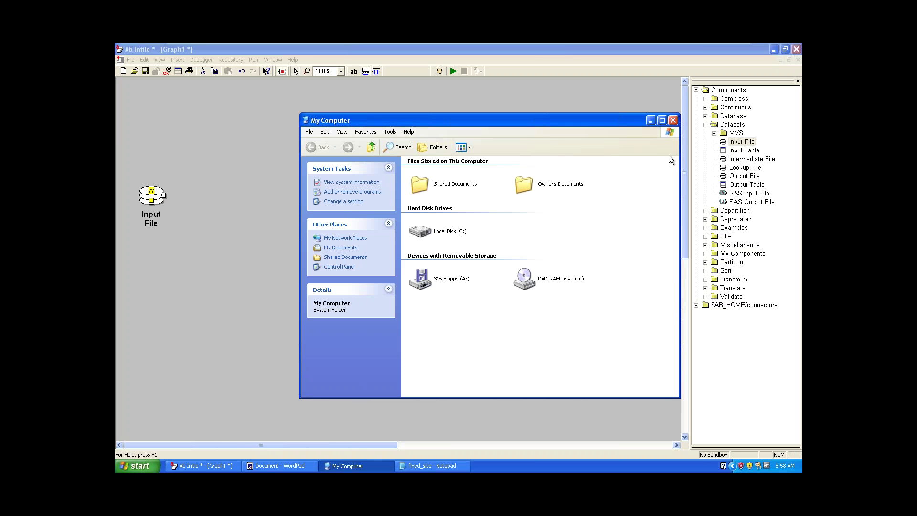
click(673, 121)
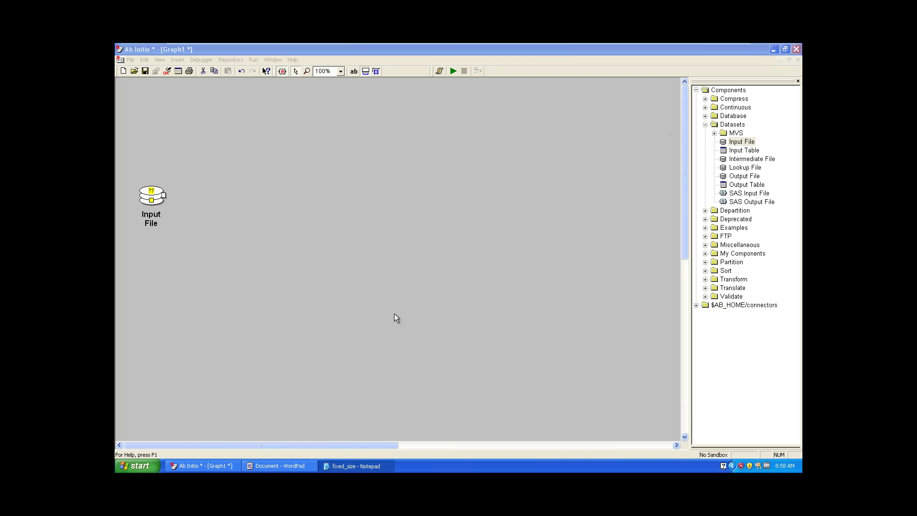
click(157, 198)
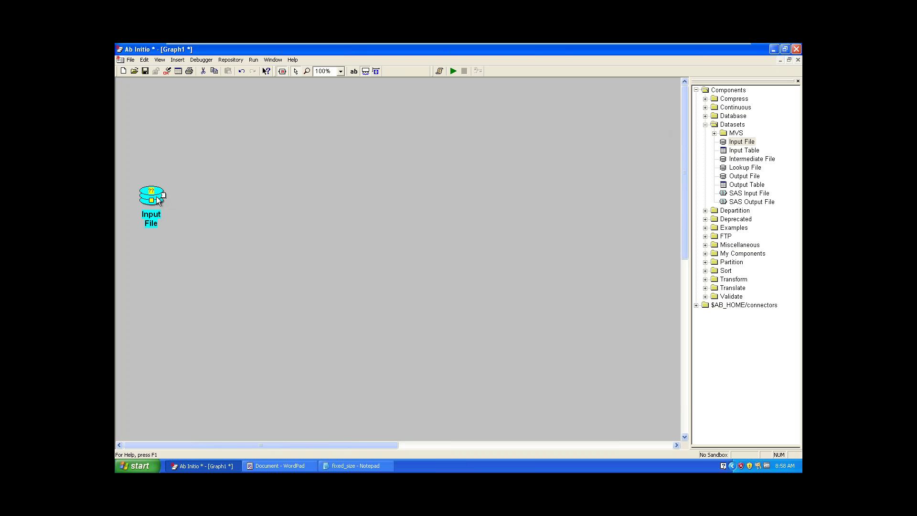
right_click(157, 197)
click(203, 189)
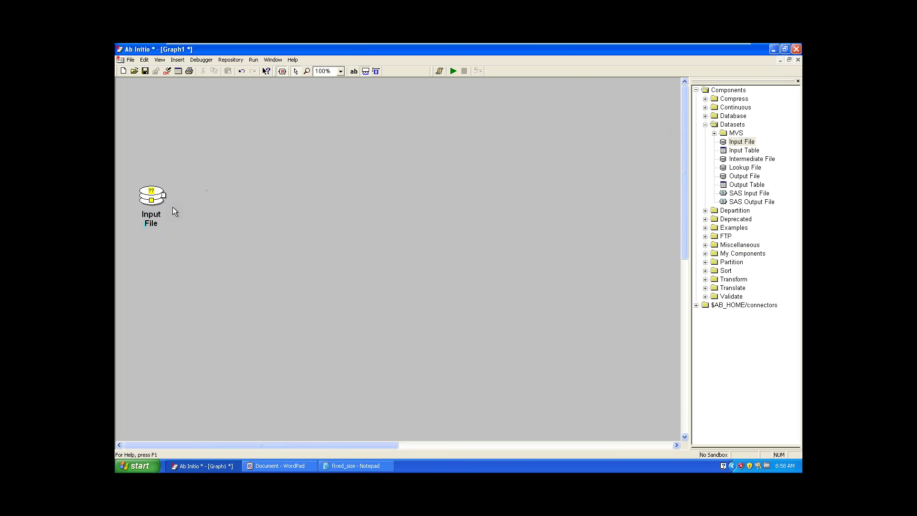
click(147, 199)
right_click(146, 197)
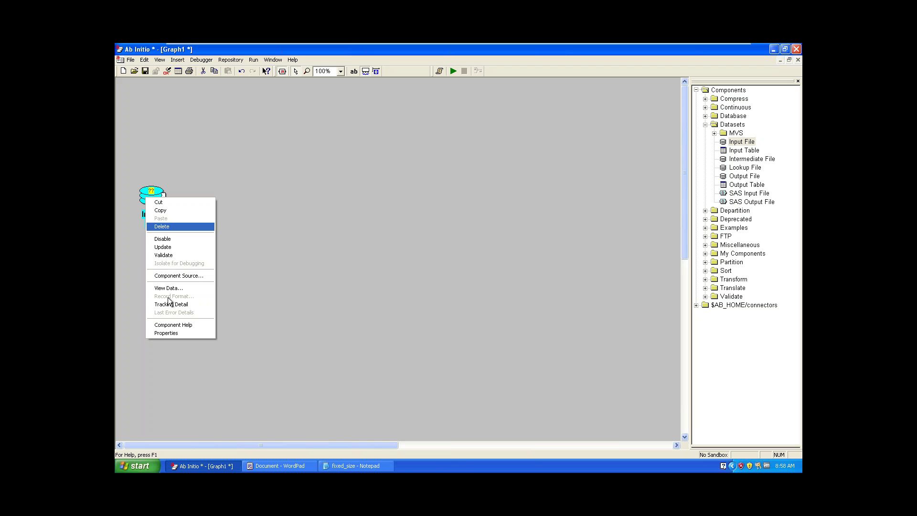
click(173, 334)
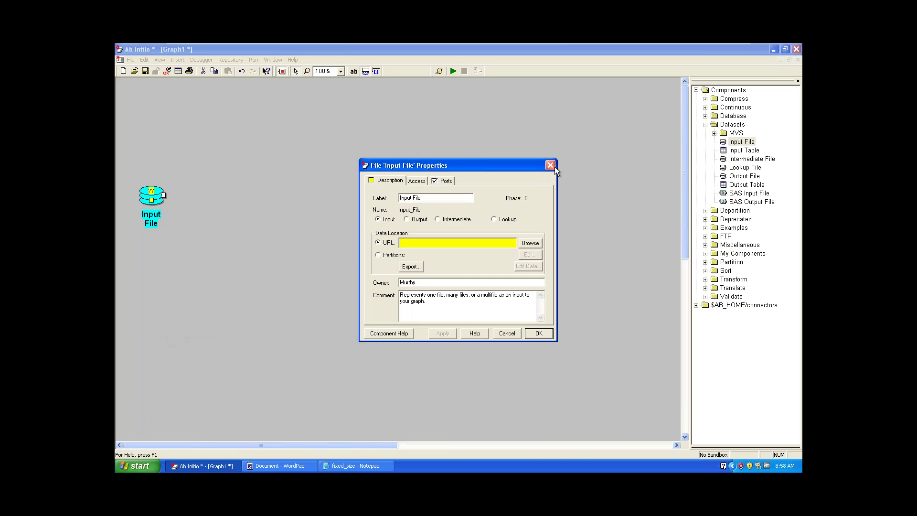
click(550, 165)
Open the Input File component's properties and look through its Access and Ports settings, returning to its description
drag(136, 202, 133, 201)
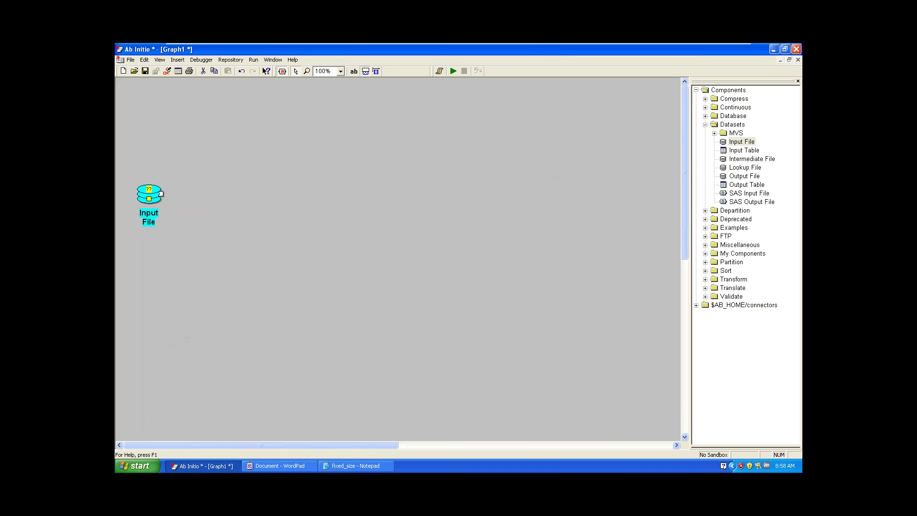
key(Return)
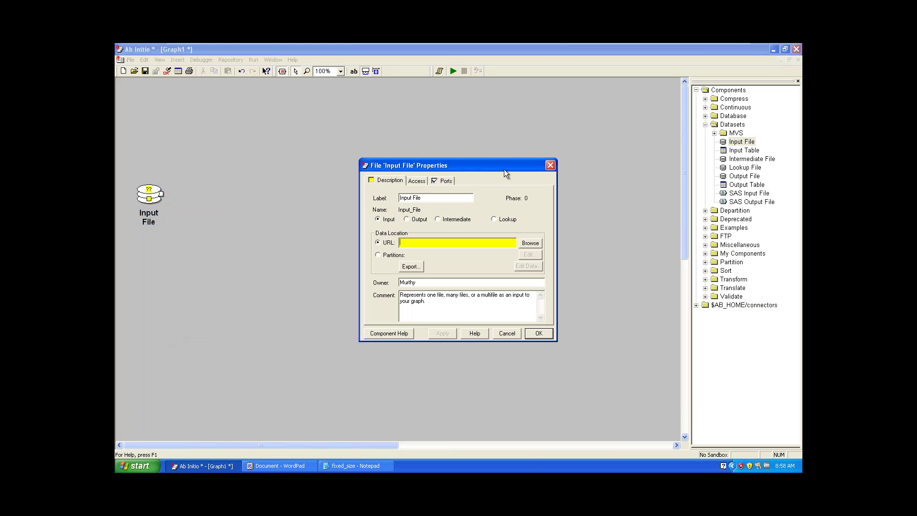
drag(508, 171, 471, 150)
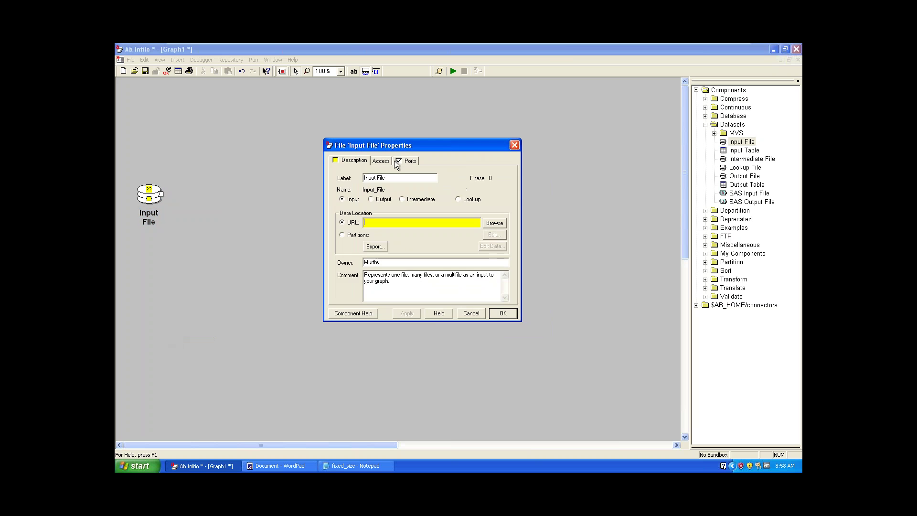
click(380, 161)
click(409, 162)
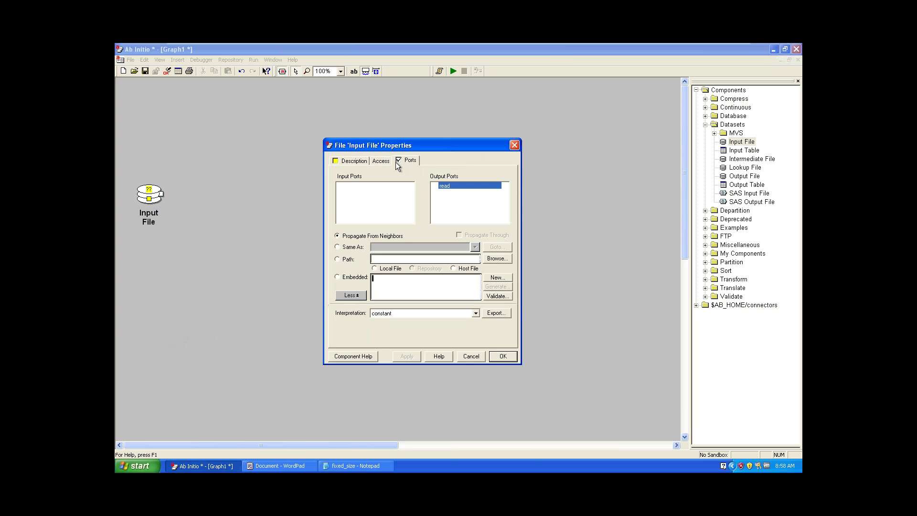
click(363, 161)
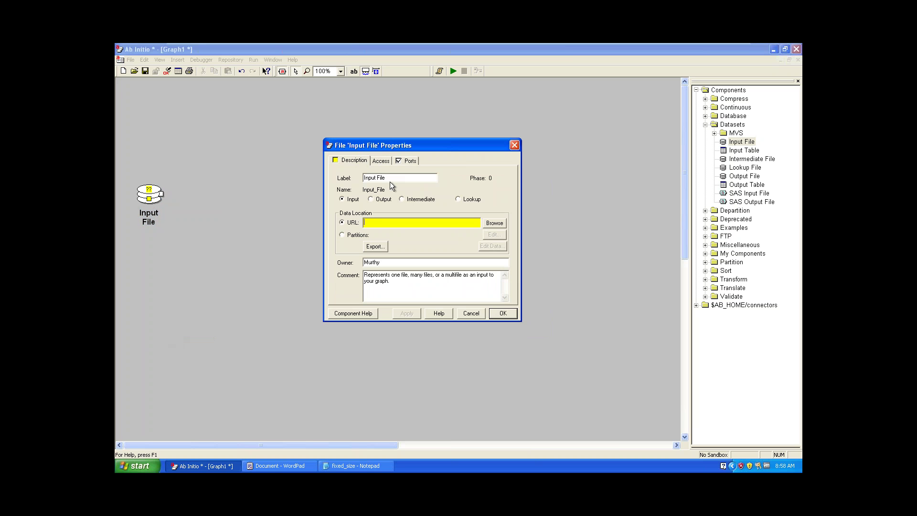
Replace the Input File component's label with "In(Customer deposts)"
drag(389, 178, 369, 179)
text(I)
text(Csutoe)
key(BackSpace)
key(BackSpace)
key(BackSpace)
key(BackSpace)
text(ustoe)
key(BackSpace)
text(mer deposts))
drag(416, 181, 359, 182)
key(End)
drag(413, 180, 362, 179)
key(End)
drag(389, 180, 355, 180)
drag(416, 183, 389, 181)
click(417, 181)
Keep the file type as Input and set the data location to fixed_size.dat in C:/AbInitioWork/Dat
click(372, 200)
click(402, 200)
click(354, 200)
click(504, 223)
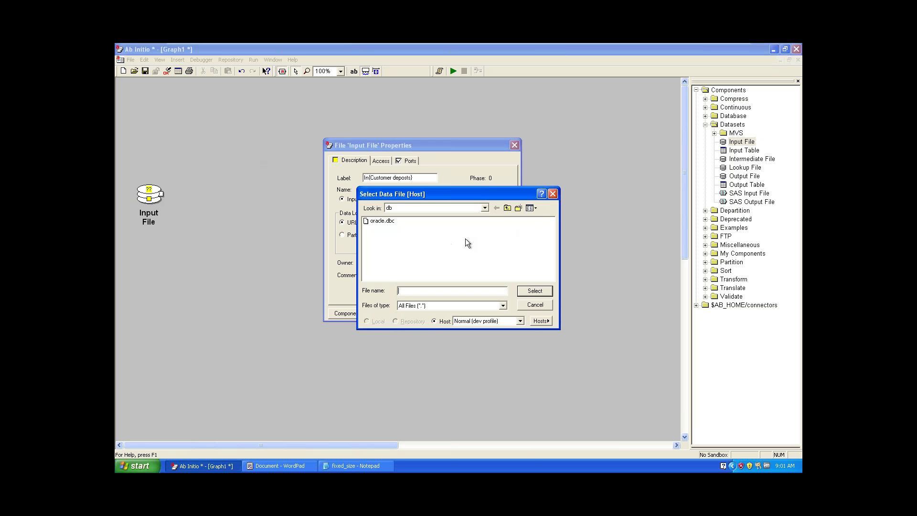
click(487, 208)
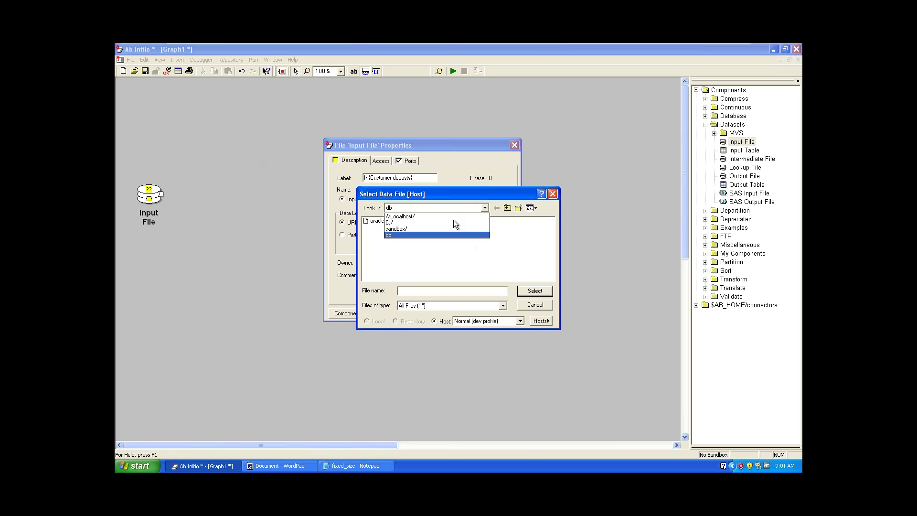
click(406, 223)
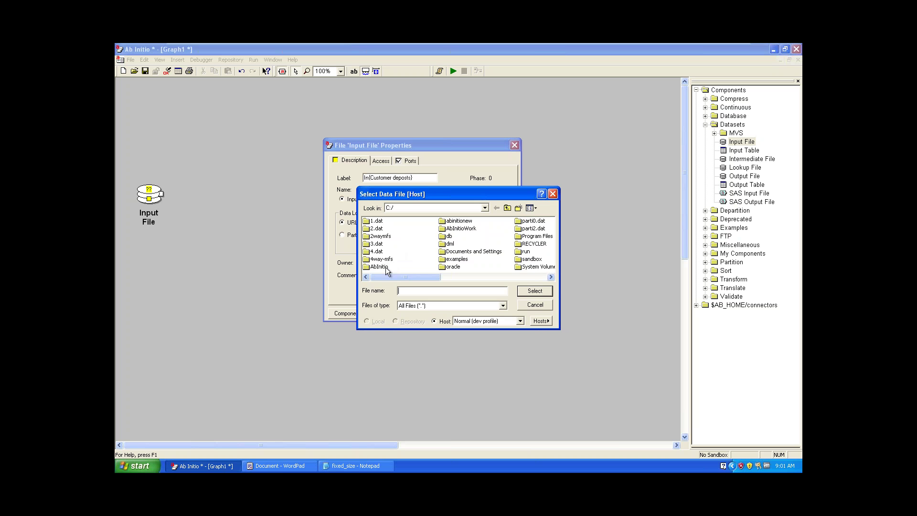
double_click(457, 229)
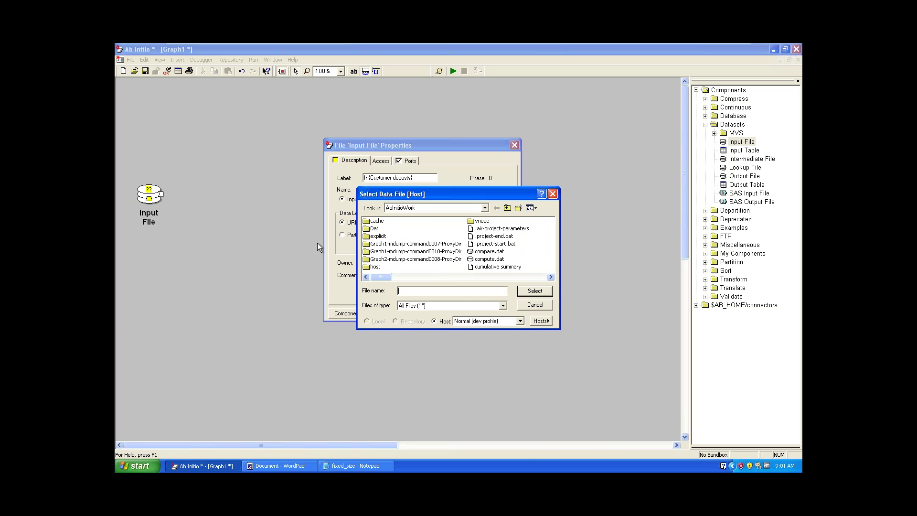
double_click(376, 231)
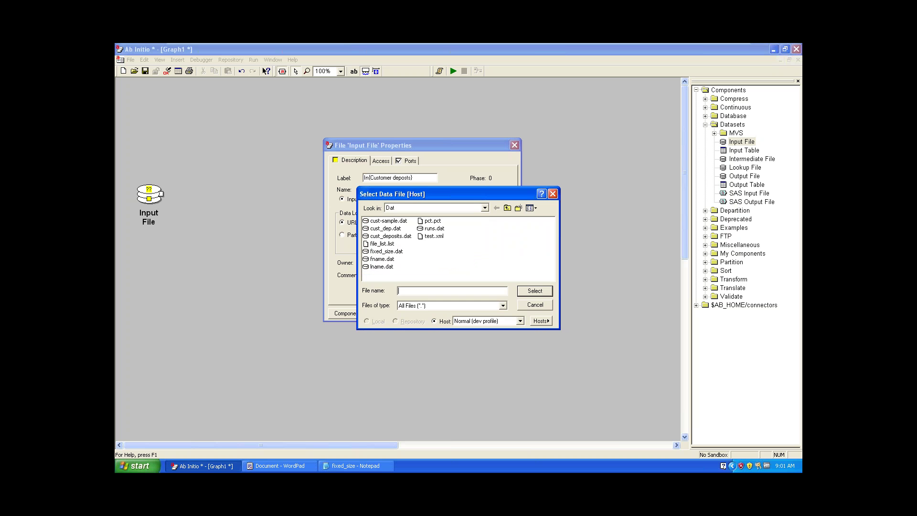
double_click(400, 252)
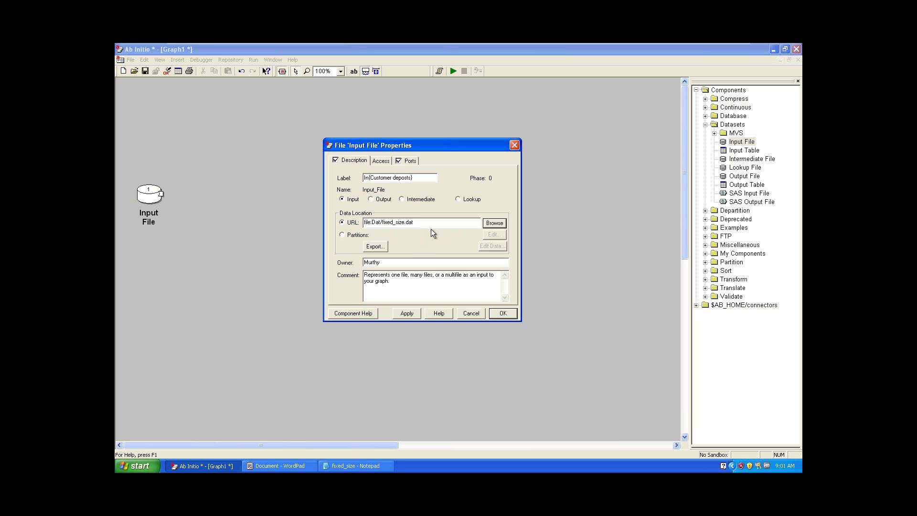
drag(427, 224, 360, 231)
Switch to the WordPad notes and add the path /abinitio/data/serial/<project_name> below the existing variables
click(280, 465)
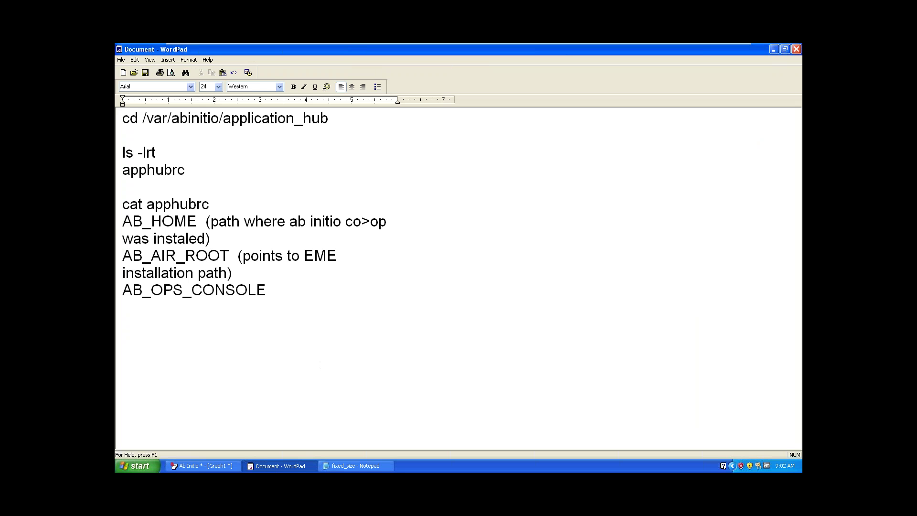
text(/abinitio/data/se)
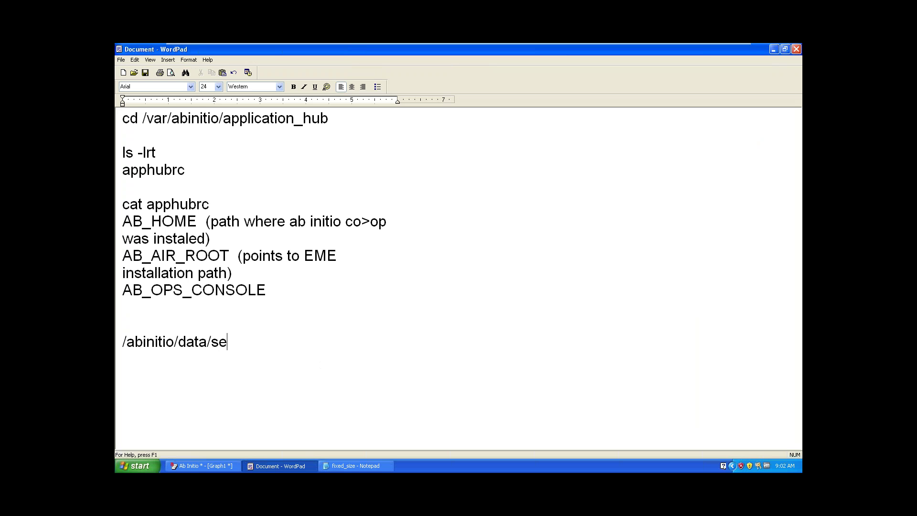
text(rial/<project_name>)
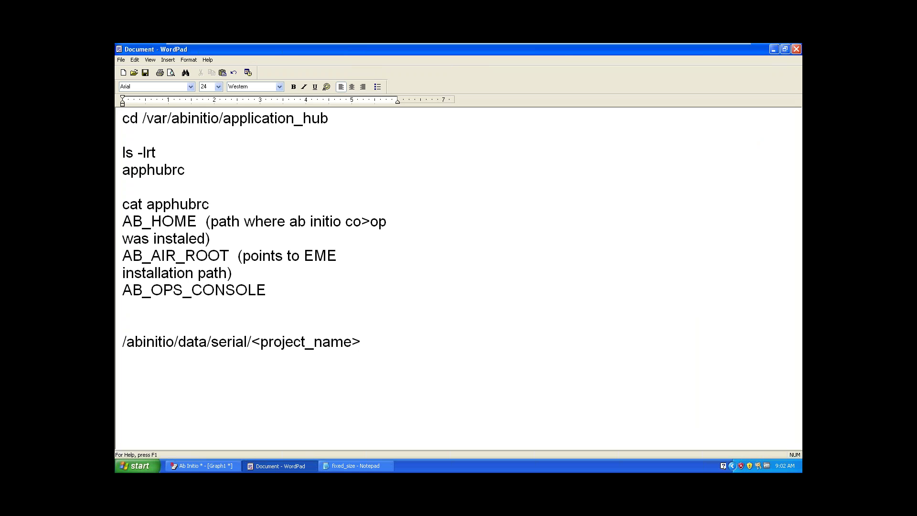
drag(366, 343, 144, 340)
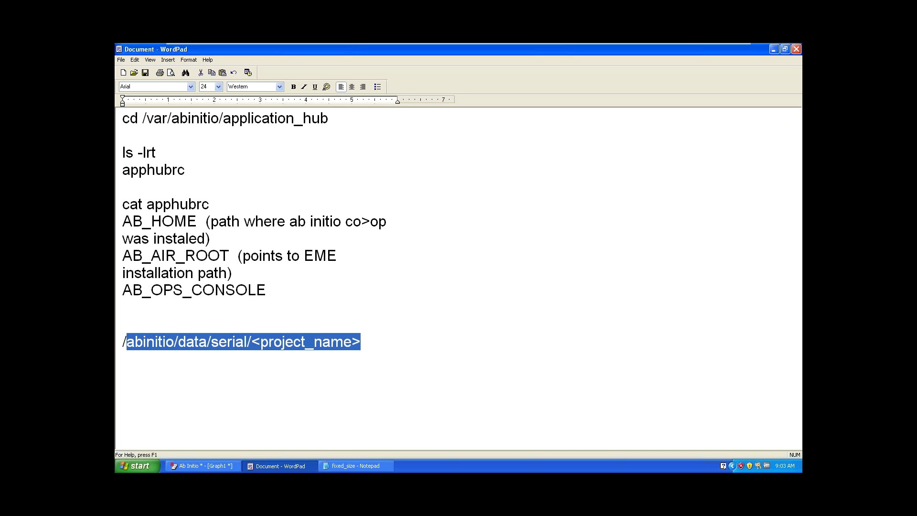
click(374, 346)
drag(361, 341, 121, 345)
click(378, 343)
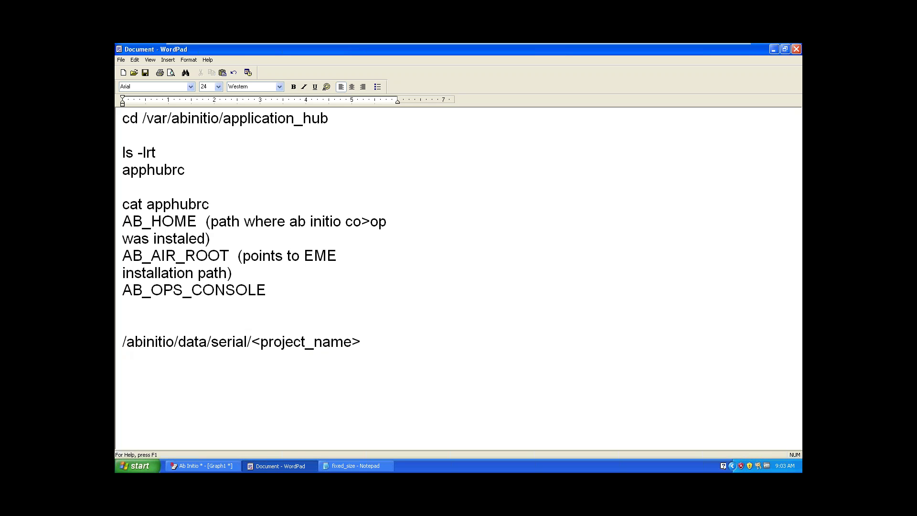
Add a trial line /inbox/files below the serial path and delete it
key(Return)
key(Return)
text(/inbox/files)
drag(211, 384, 120, 380)
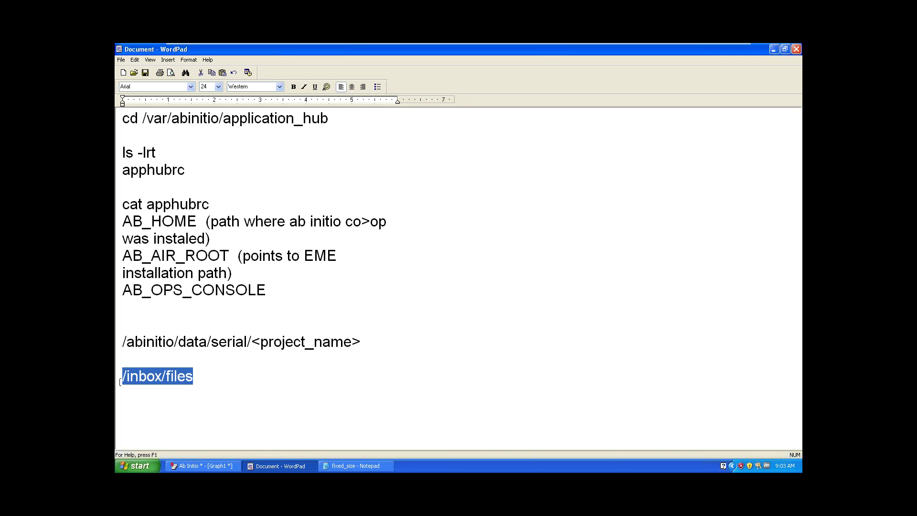
key(Delete)
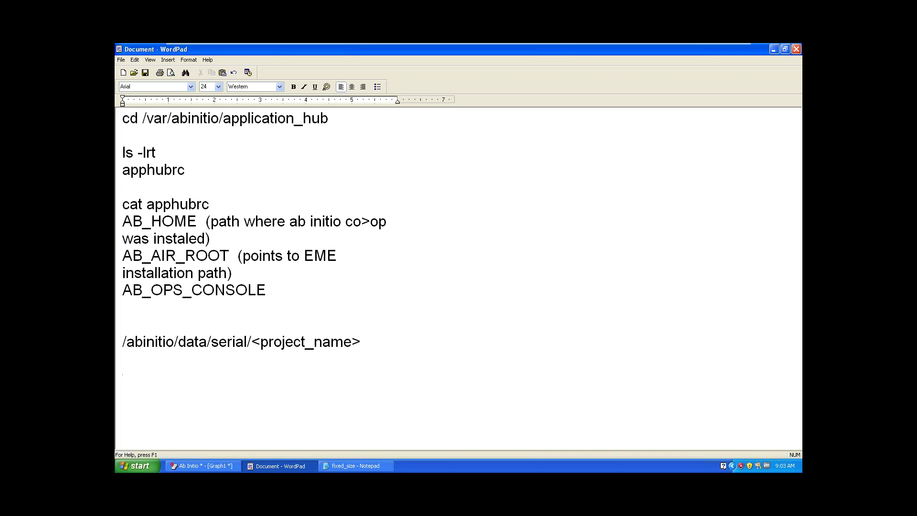
Copy the serial path from the notes, switch to Ab Initio GDE and replace the Input File's URL with it
drag(361, 343, 120, 342)
key(ctrl+c)
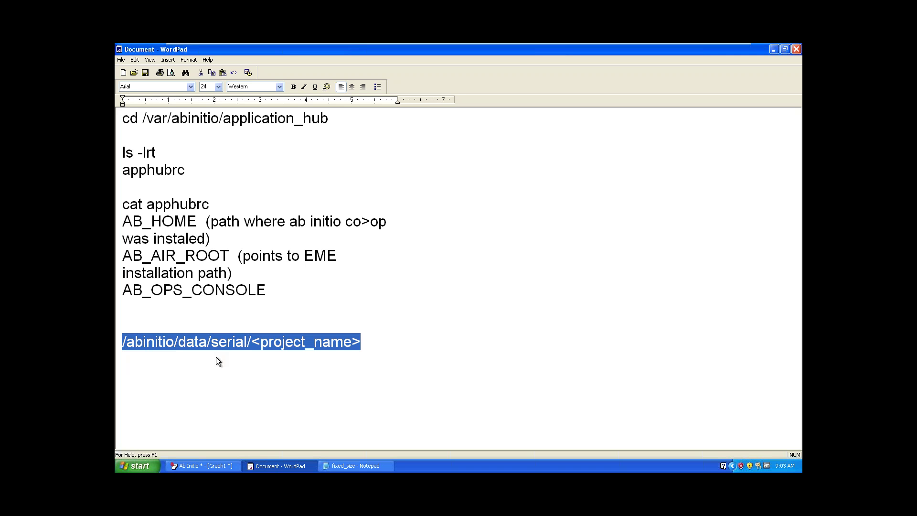
click(201, 466)
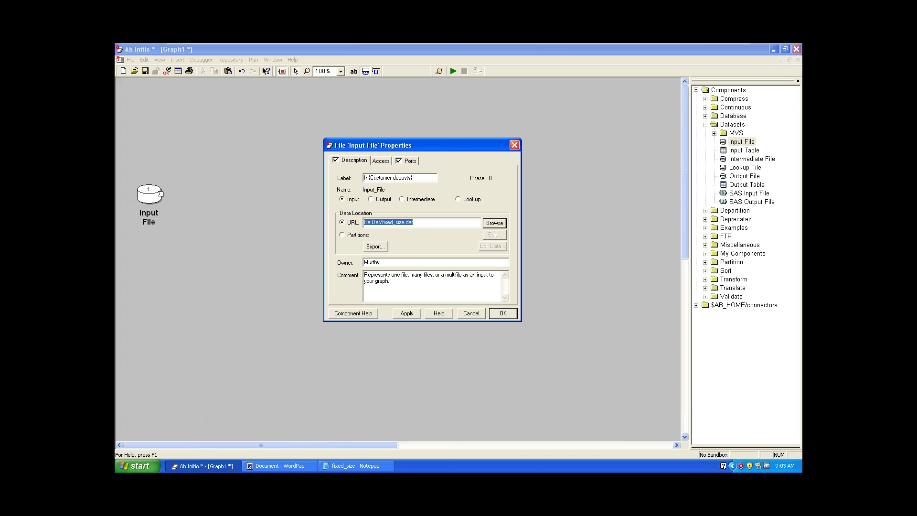
key(ctrl+v)
drag(447, 222, 361, 223)
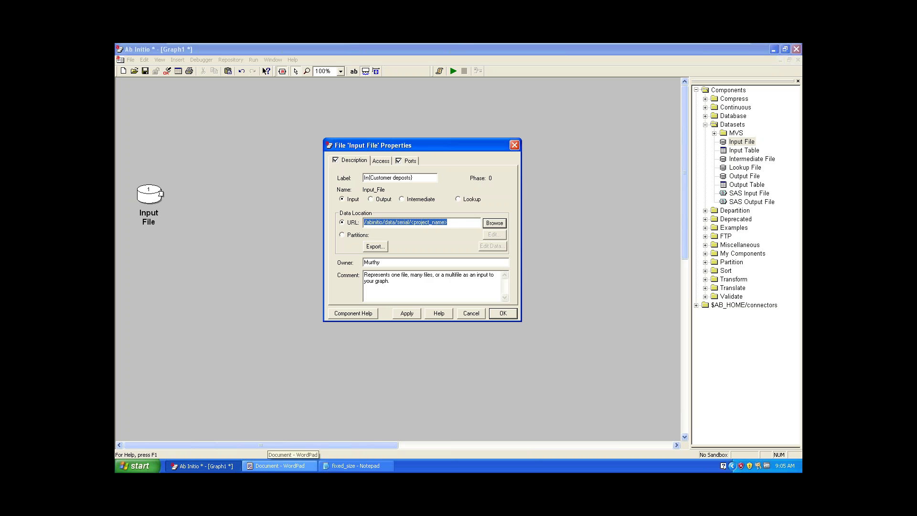
Switch to the WordPad notes and add the parameter name AI_SERIAL below the serial path
click(279, 466)
click(367, 356)
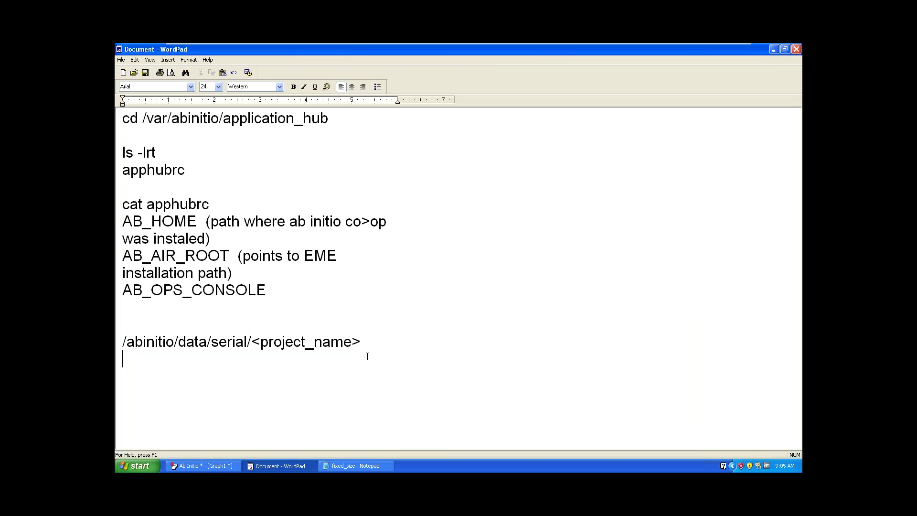
drag(372, 347, 120, 345)
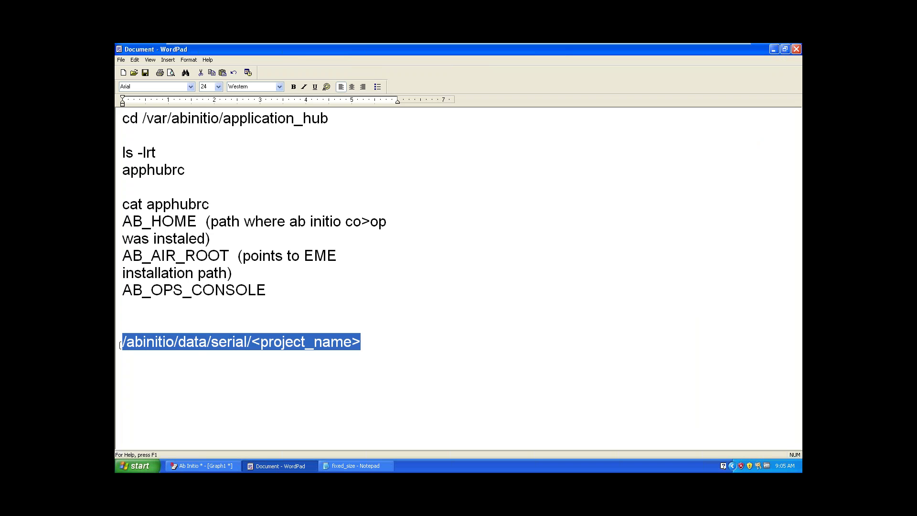
key(Right)
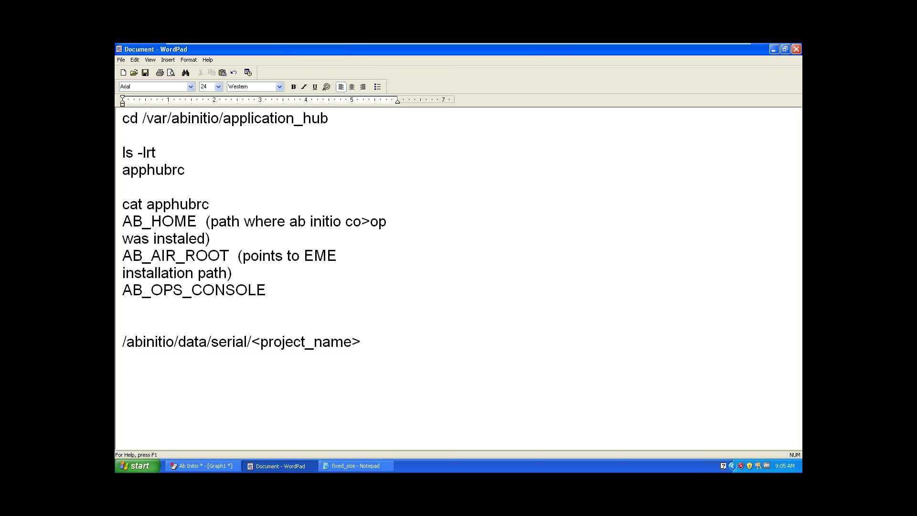
key(Right)
key(Caps_Lock)
text(AI_SERIAL)
double_click(173, 378)
drag(173, 377, 127, 385)
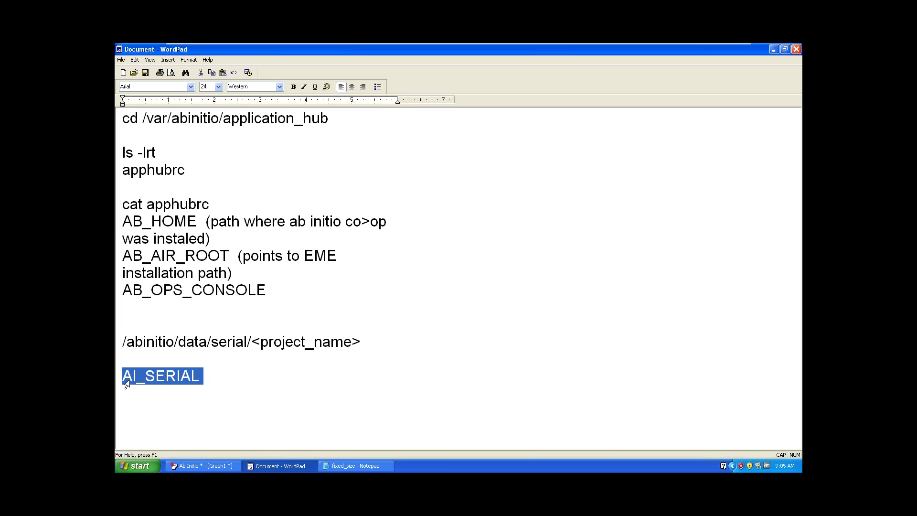
click(211, 383)
drag(211, 384, 120, 382)
drag(362, 342, 131, 348)
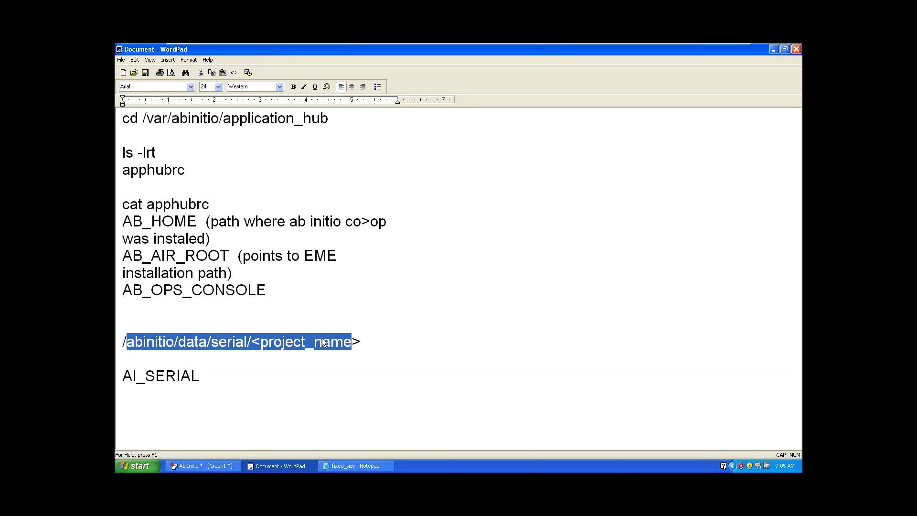
click(255, 388)
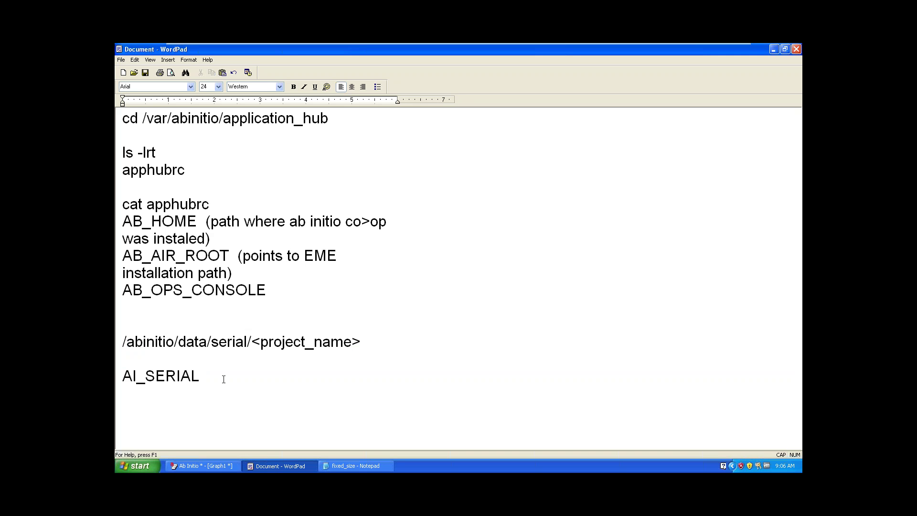
double_click(199, 376)
click(225, 396)
Duplicate AI_SERIAL on the line below it and extend the copy to AI_SERIAL_TEMP
drag(211, 372, 123, 377)
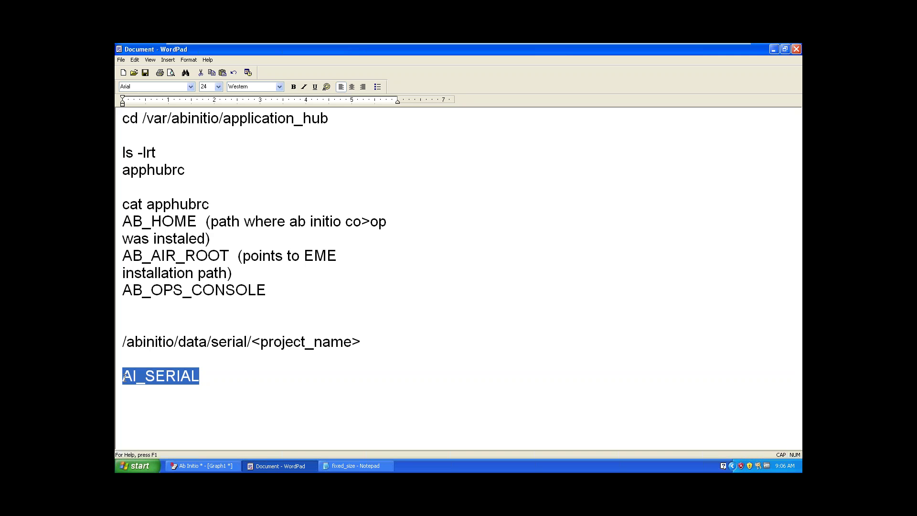
key(ctrl+c)
click(245, 385)
key(ctrl+v)
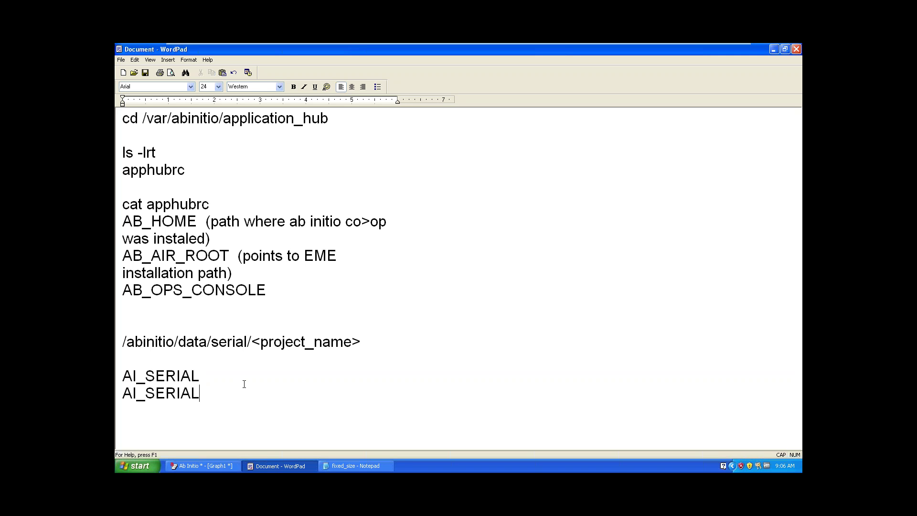
text(_TEMP)
Paste another copy of AI_SERIAL below AI_SERIAL_TEMP and change it to AI_MFS
key(Return)
key(ctrl+v)
key(BackSpace)
key(BackSpace)
key(BackSpace)
key(BackSpace)
key(BackSpace)
key(BackSpace)
text(MFS)
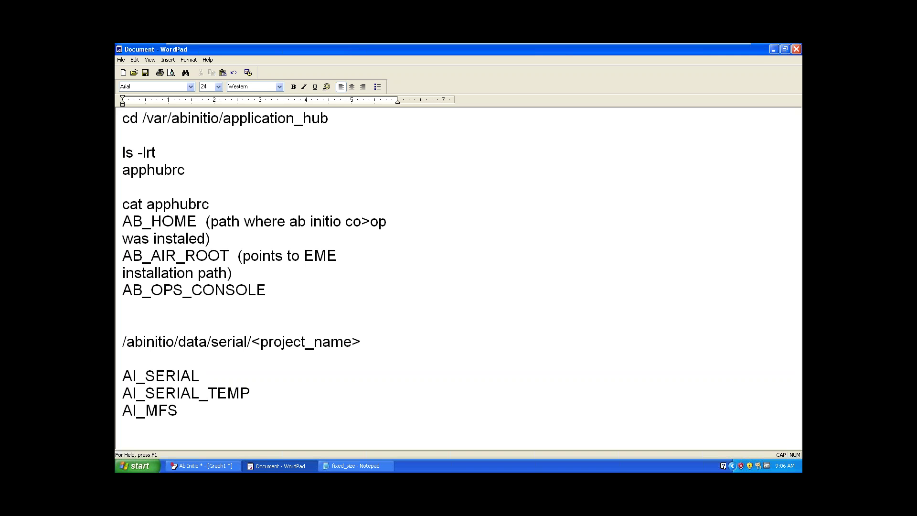
Examine the AI_SERIAL parameter name and the /abinitio/data/serial/<project_name> path in the notes
click(221, 379)
key(shift+Down)
drag(156, 380, 128, 377)
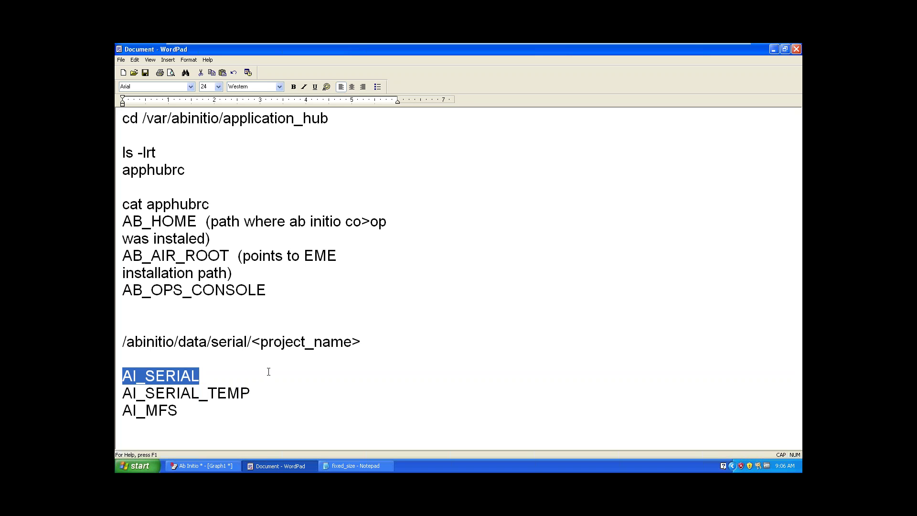
click(241, 373)
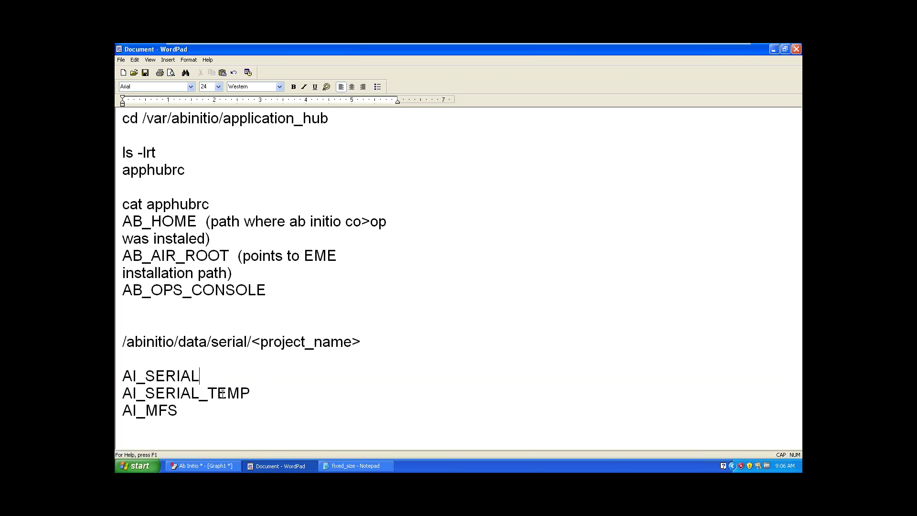
drag(201, 376, 123, 380)
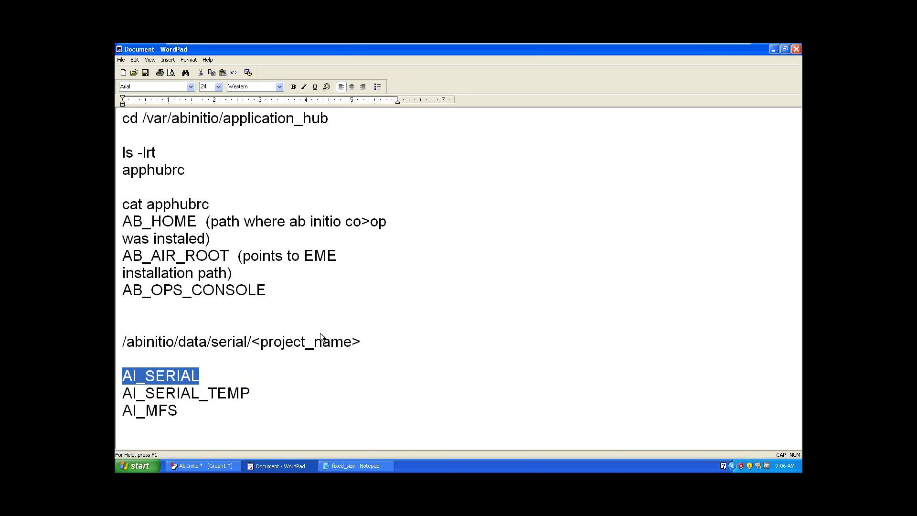
click(360, 347)
drag(360, 349, 121, 345)
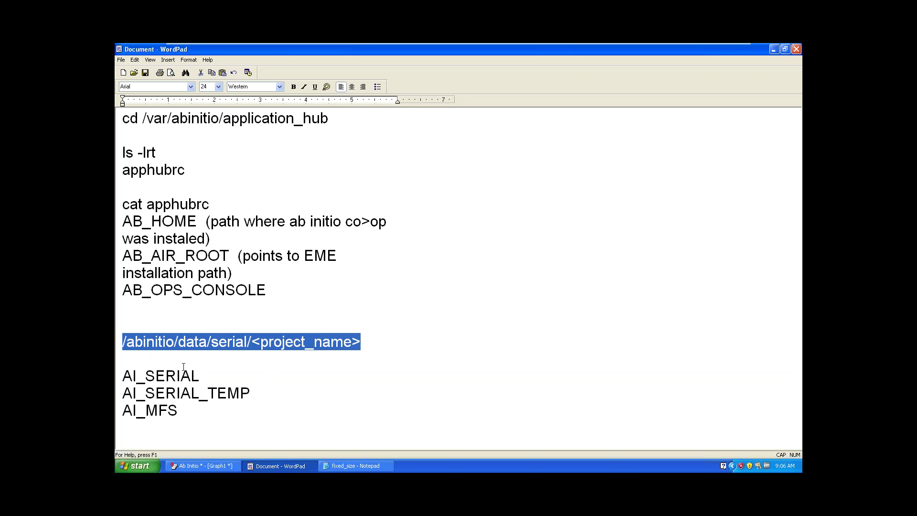
Copy AI_SERIAL from the notes, switch to Ab Initio GDE and replace the Input File's URL with it
drag(197, 378, 130, 376)
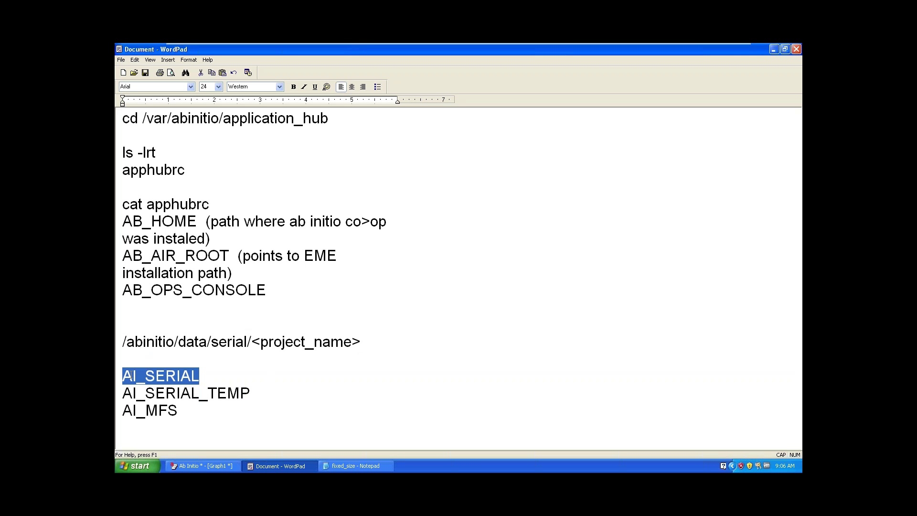
click(202, 465)
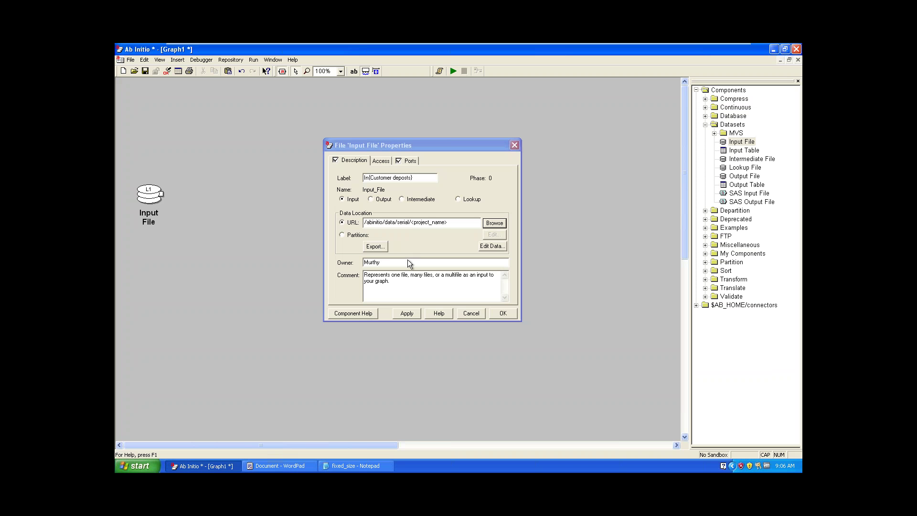
drag(448, 222, 313, 222)
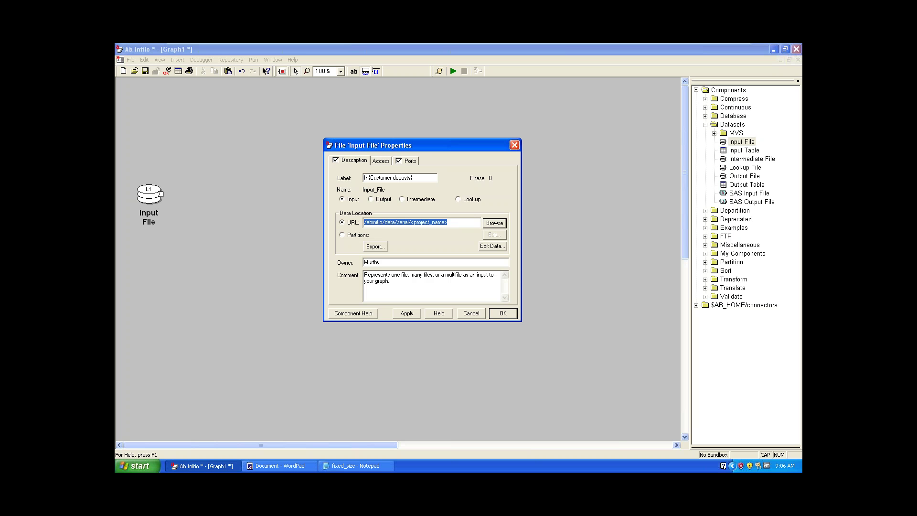
key(ctrl+v)
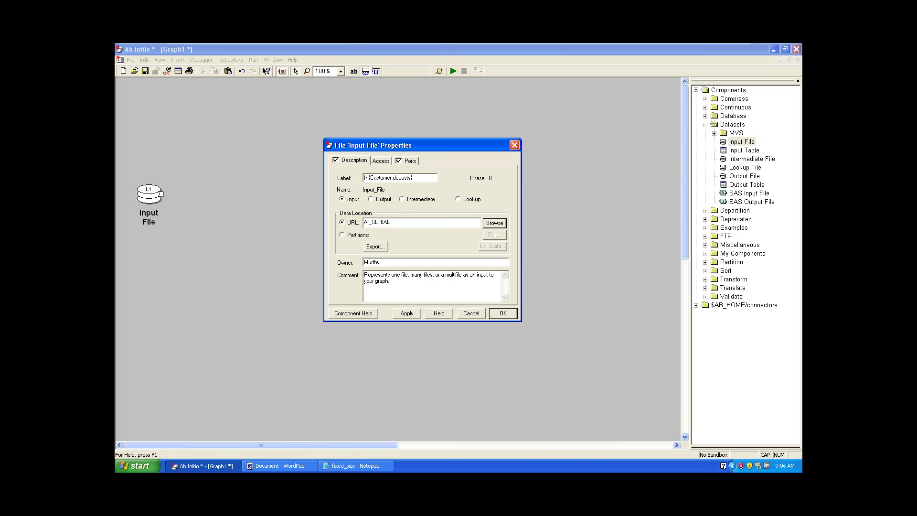
Complete the Input File's URL as $AI_SERIAL/cust_dep.dat
key(Caps_Lock)
text(/cu)
text(dep.dat)
drag(431, 222, 377, 225)
drag(377, 225, 363, 225)
drag(391, 224, 358, 227)
click(392, 222)
click(365, 222)
text($)
Try adding braces after the dollar sign in the URL, and remove them again
drag(395, 222, 364, 224)
click(368, 222)
text({})
key(BackSpace)
key(BackSpace)
drag(392, 223, 363, 223)
click(434, 220)
double_click(380, 222)
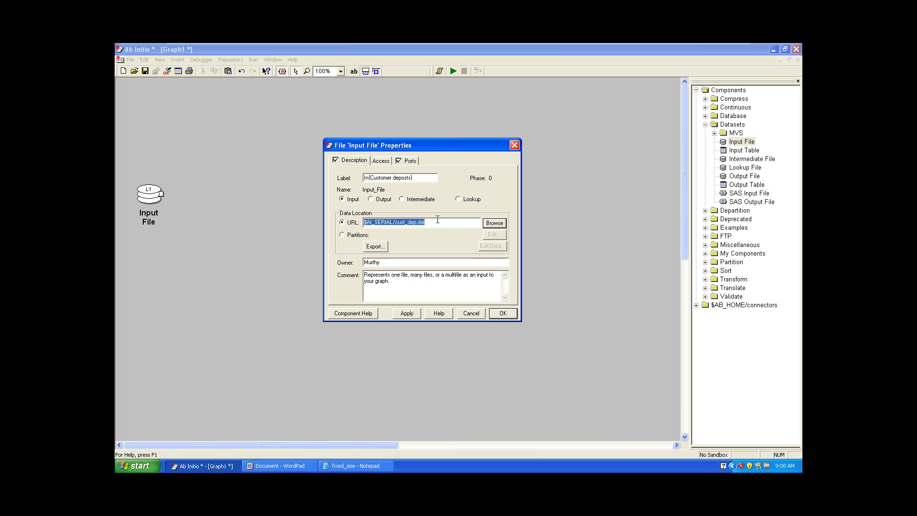
Try to browse for the data file from the $AI_SERIAL/cust_dep.dat URL, and close the file selection
click(500, 222)
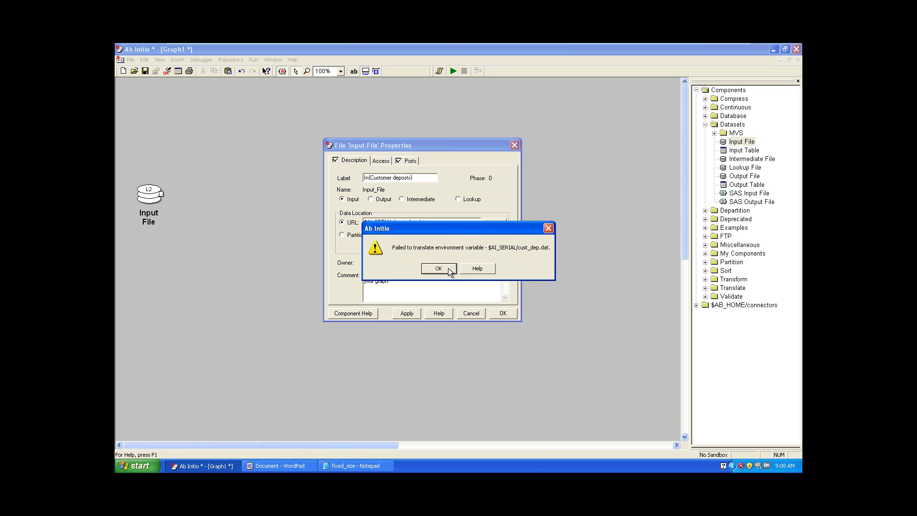
click(448, 267)
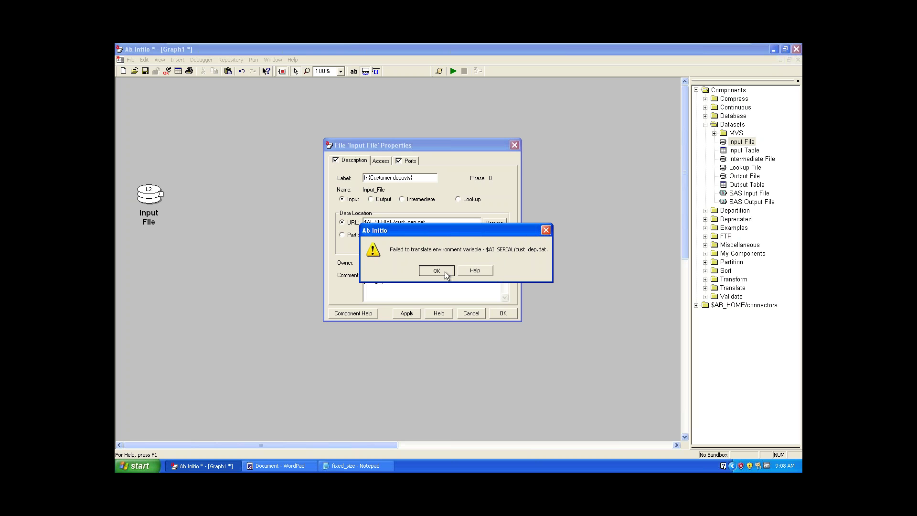
click(445, 271)
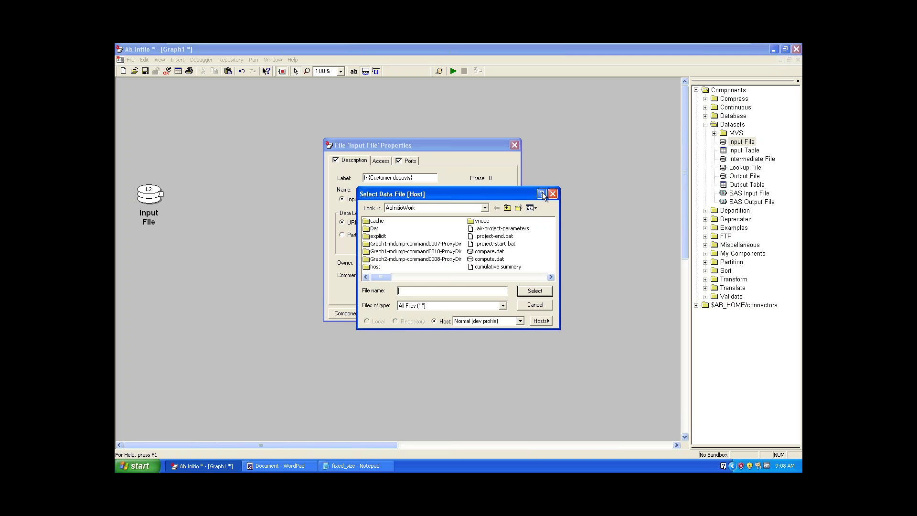
click(553, 194)
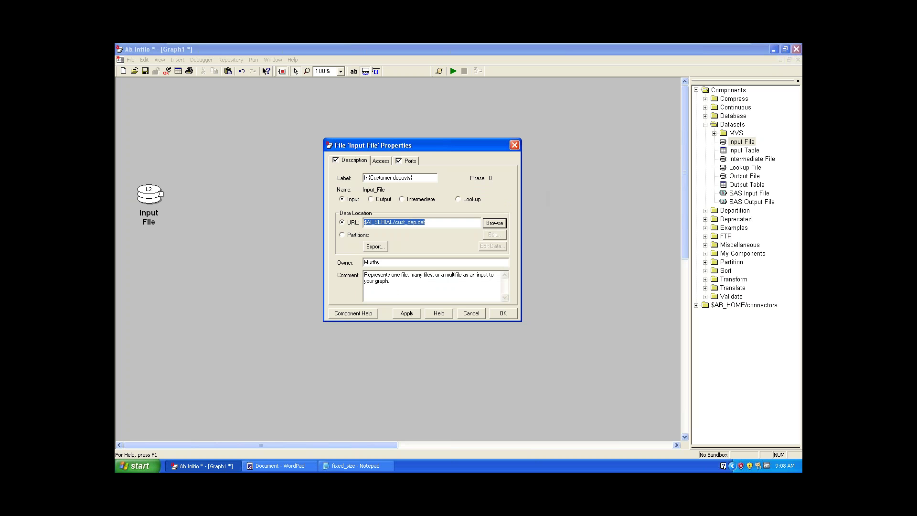
Clear the Input File's URL and choose fixed_size.dat from the Dat folder as the data file
key(Delete)
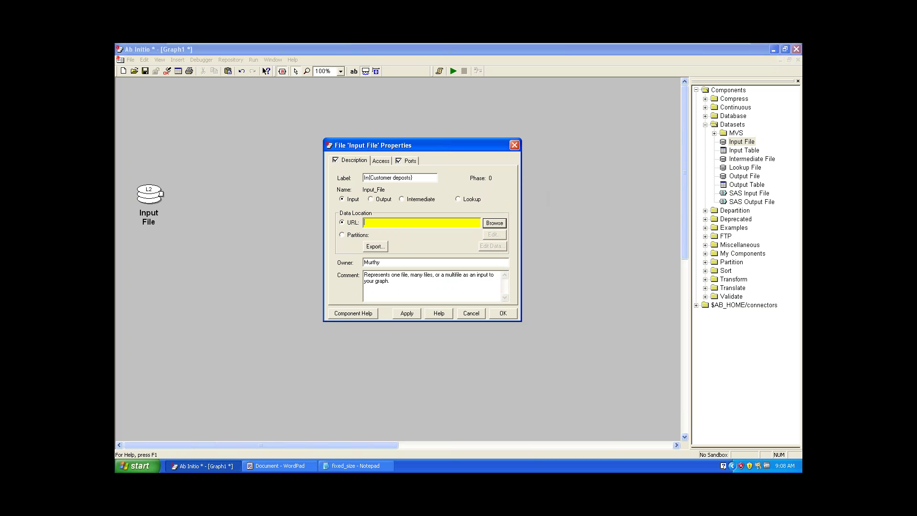
click(492, 224)
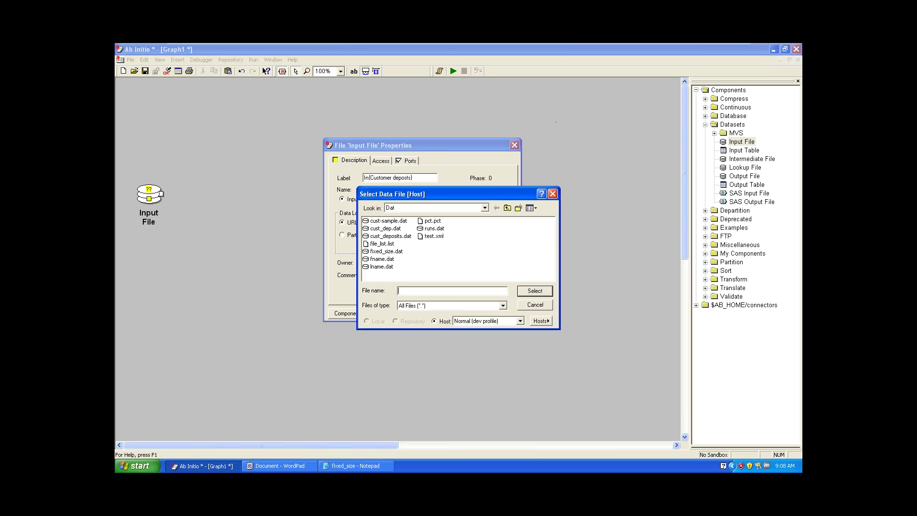
double_click(392, 254)
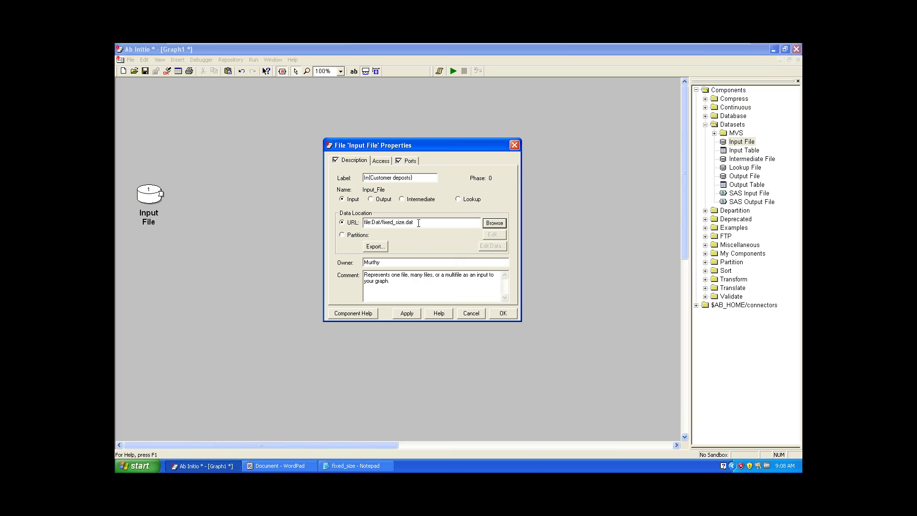
Examine the Input File's URL, owner, comment and file-handling access settings
drag(418, 223, 361, 225)
click(390, 263)
drag(376, 266, 363, 263)
drag(393, 287, 363, 275)
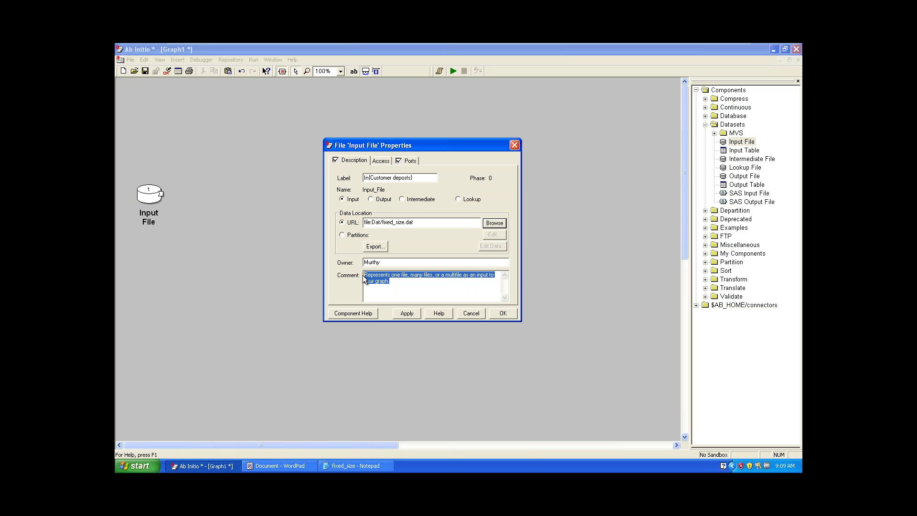
click(413, 283)
drag(380, 280, 357, 270)
click(422, 284)
drag(422, 284, 372, 275)
click(379, 161)
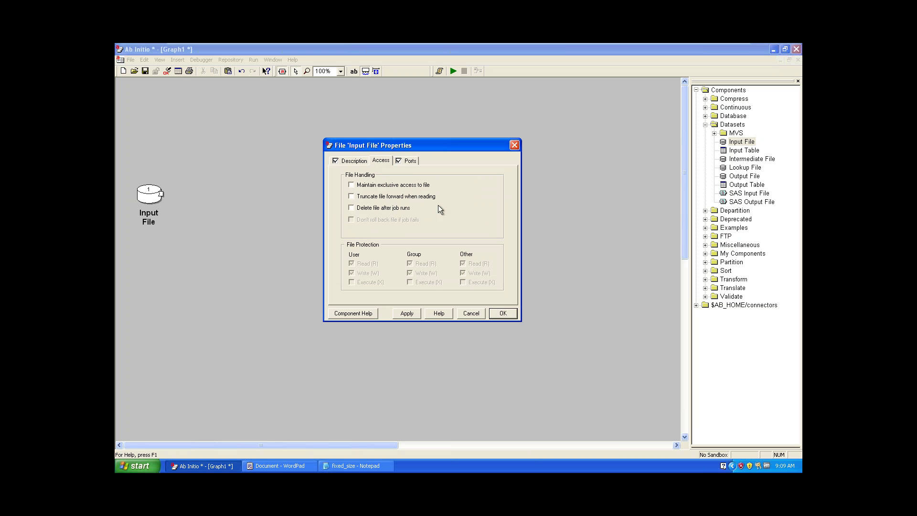
click(361, 161)
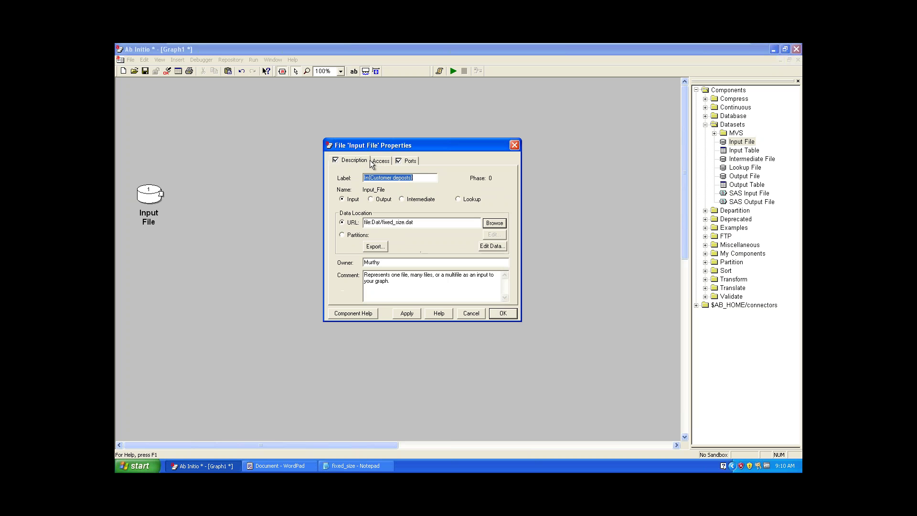
double_click(415, 222)
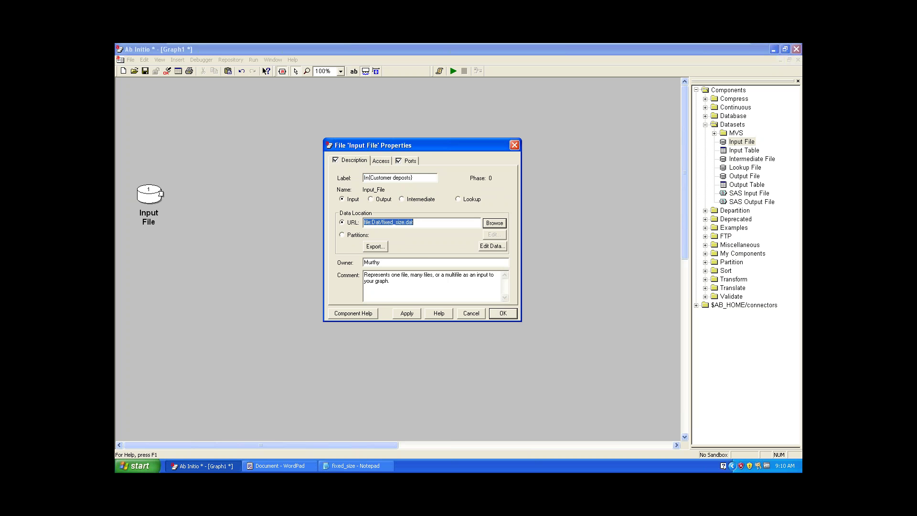
Turn off Truncate file forward when reading for the Input File and accept its properties
click(381, 161)
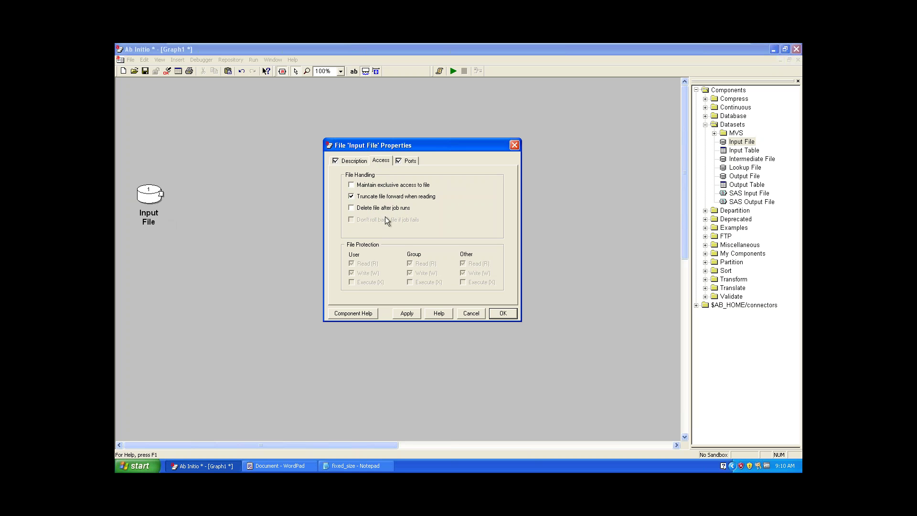
click(370, 196)
click(504, 313)
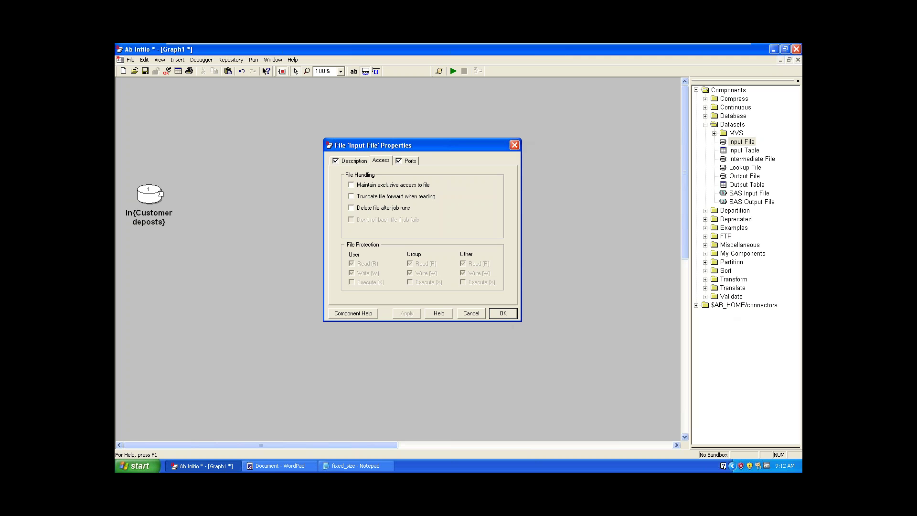
Add a Run Program component from Miscellaneous to the graph and enter mv as its command line
click(705, 245)
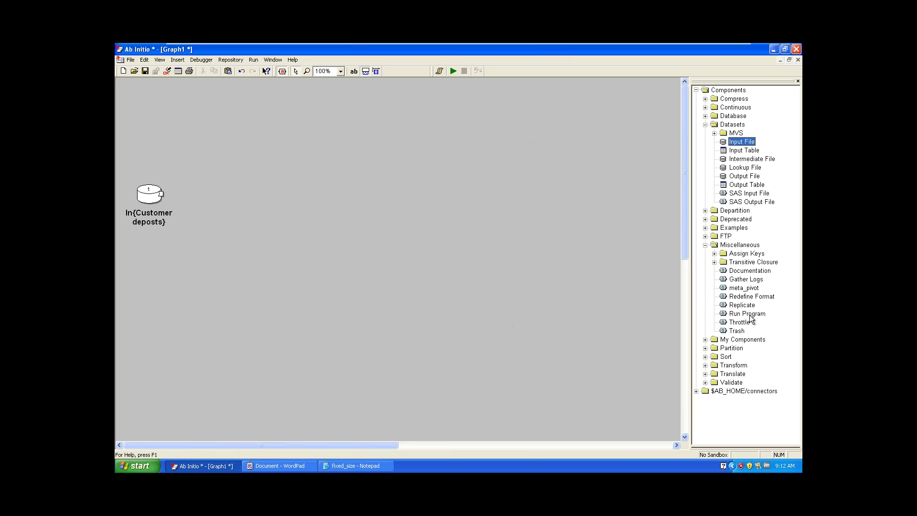
drag(747, 313, 404, 262)
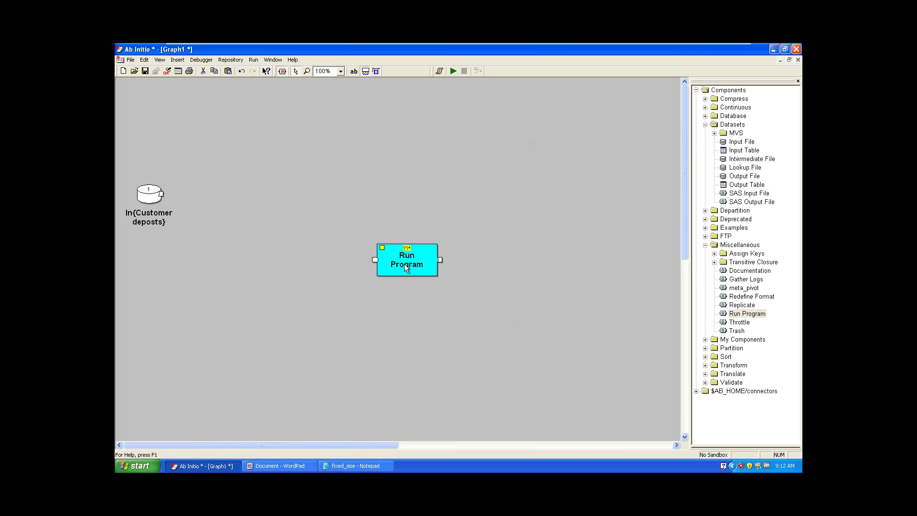
double_click(404, 263)
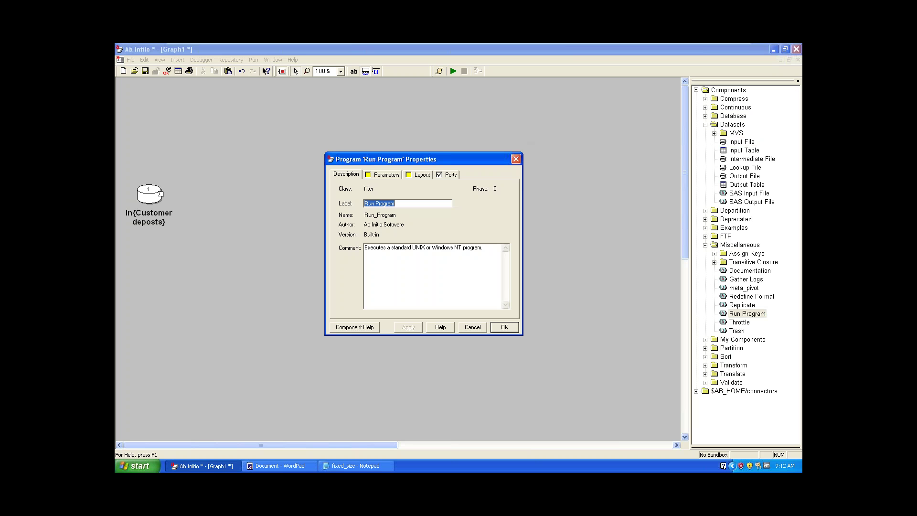
click(380, 178)
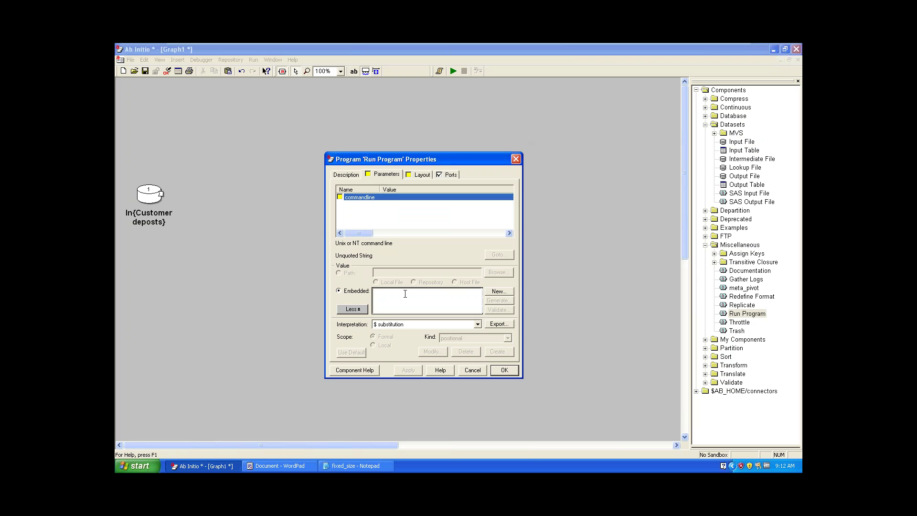
text(mv)
Clear the Run Program component's command line and delete the component from the graph
drag(403, 298, 360, 297)
key(Delete)
click(515, 160)
click(404, 283)
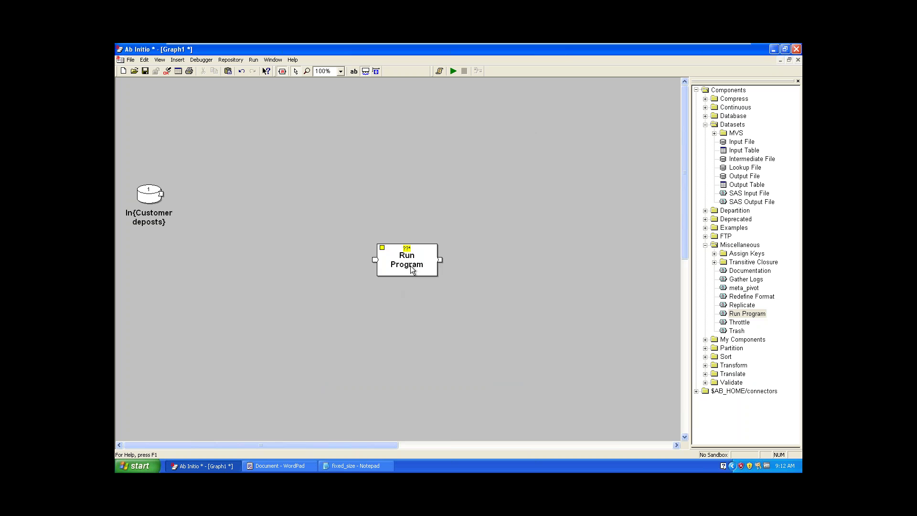
key(Delete)
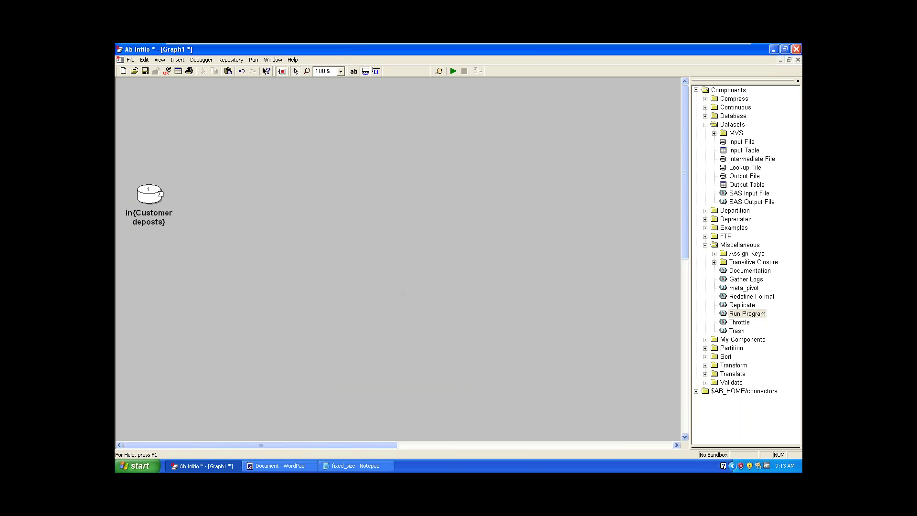
Switch to the WordPad notes and add the line conduct>it below AI_MFS, separated by blank lines
click(280, 465)
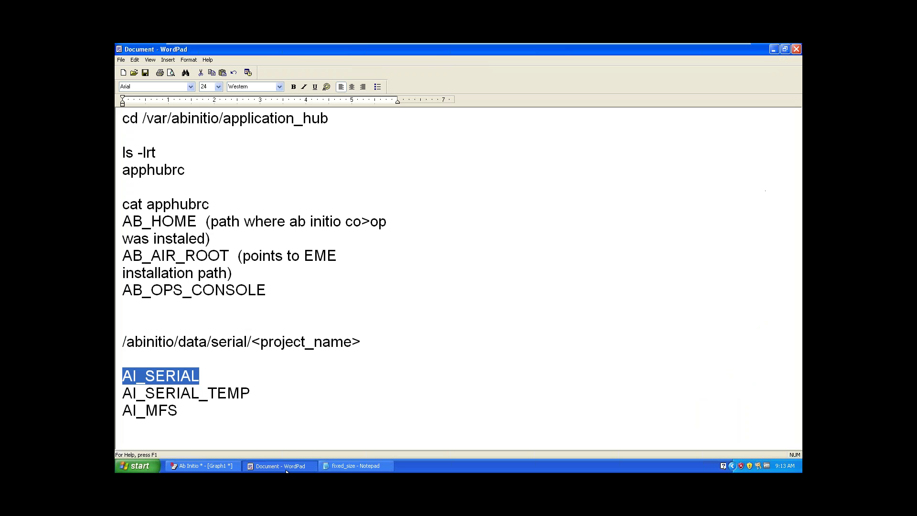
click(287, 439)
key(BackSpace)
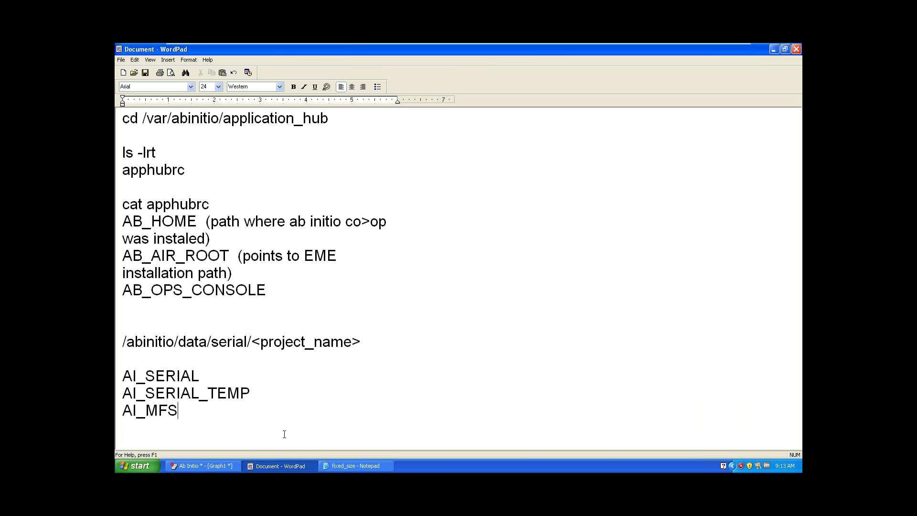
key(Return)
key(Return)
text(con)
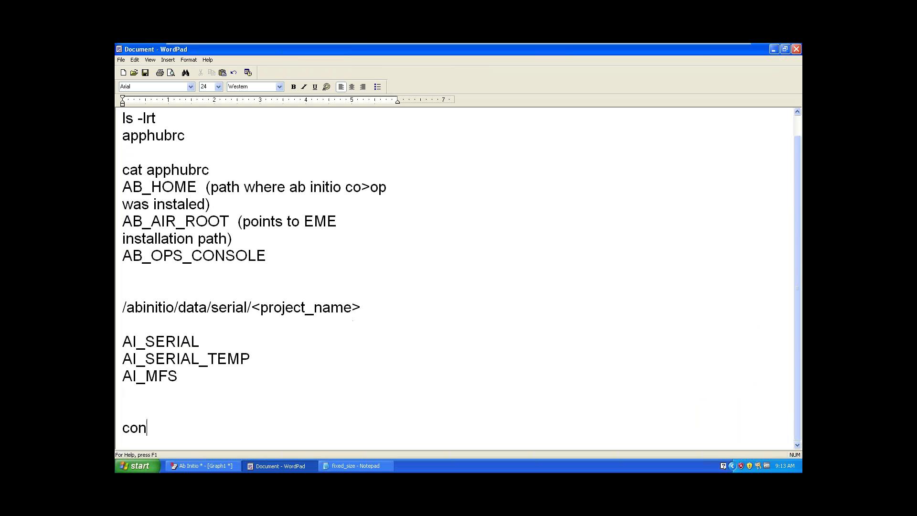
text(duct>it)
key(Return)
Switch to the Ab Initio graph and review the Input File's access and port properties
click(225, 466)
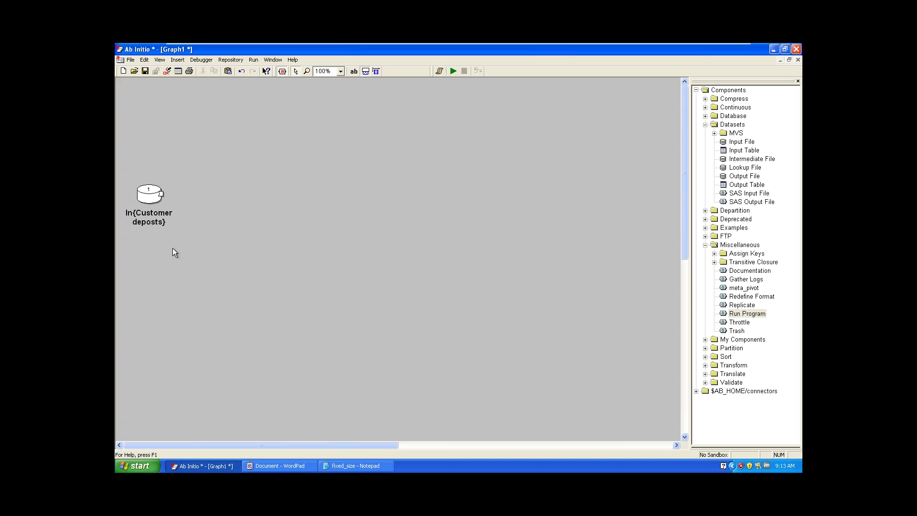
double_click(147, 197)
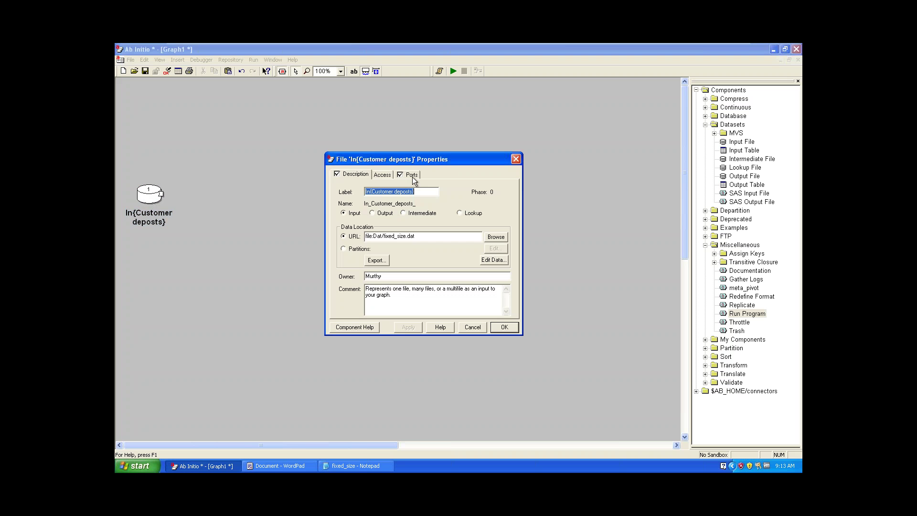
click(381, 175)
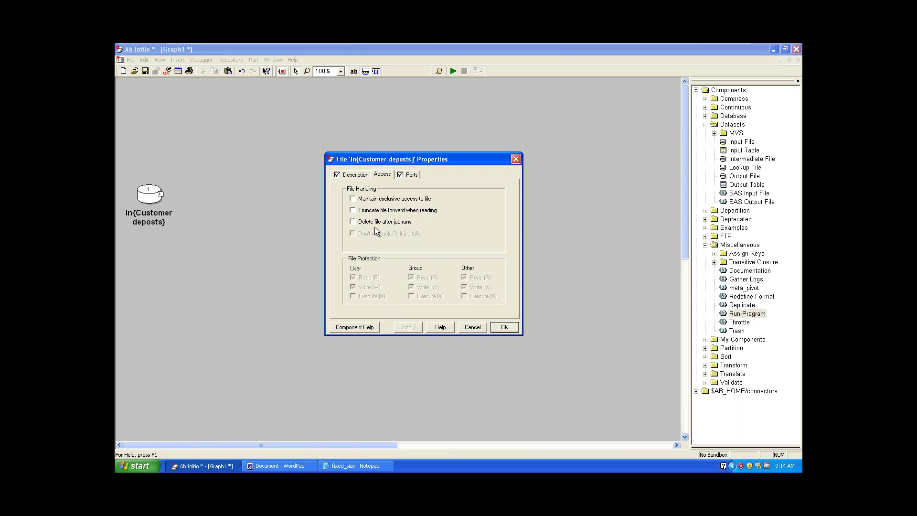
click(417, 177)
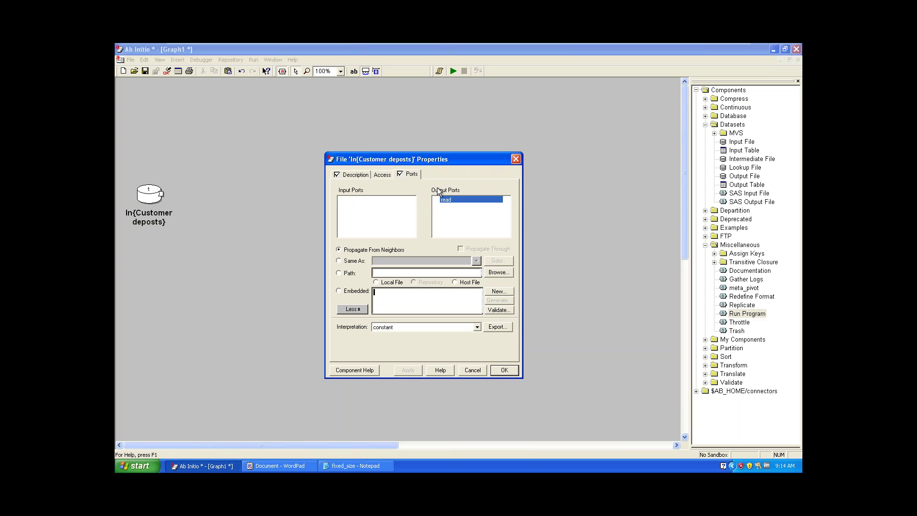
click(516, 159)
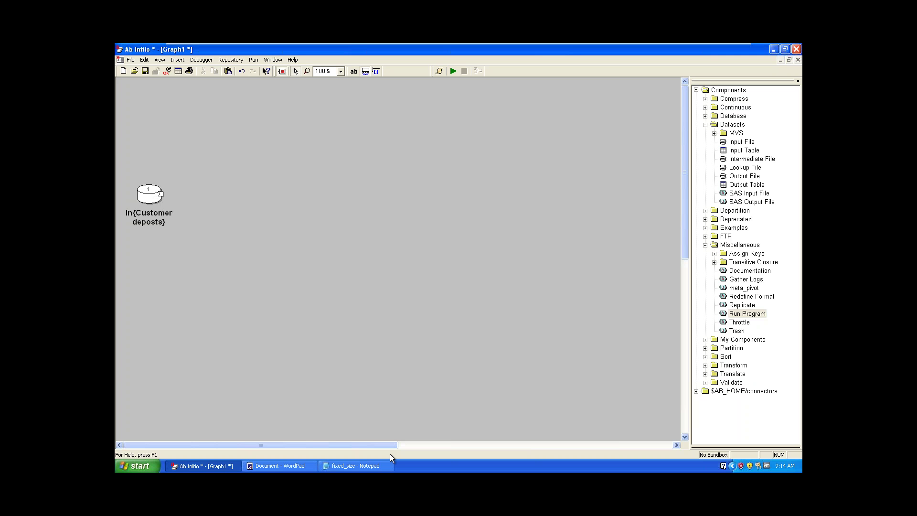
Check the source records in the fixed_size Notepad file, then return to the graph and glance at the Input File's properties
click(385, 470)
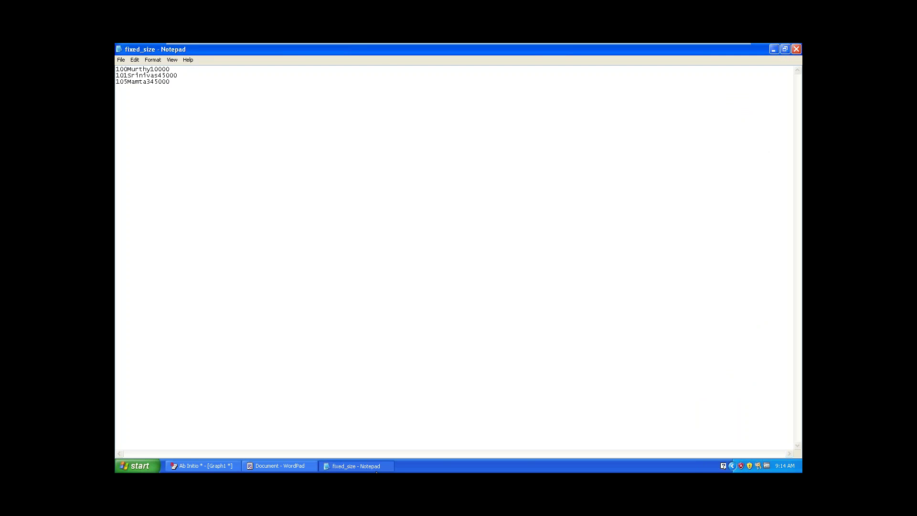
click(774, 50)
click(150, 201)
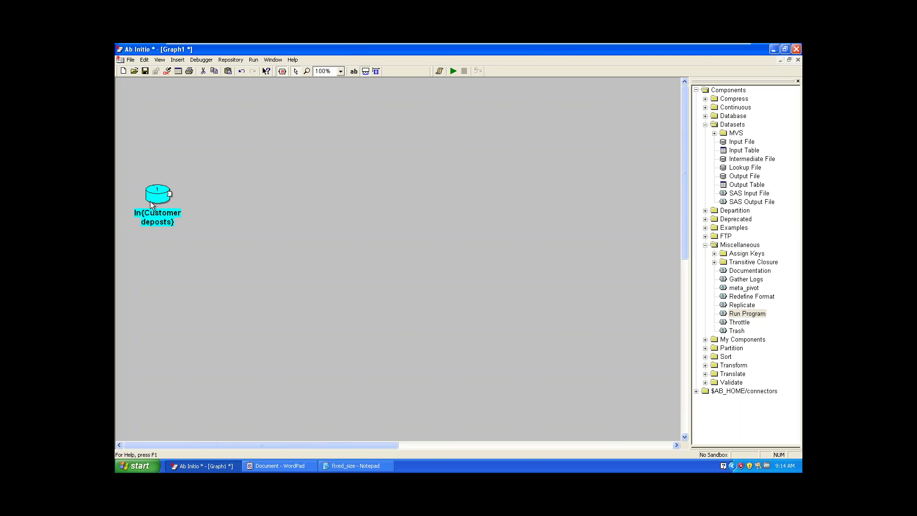
double_click(150, 201)
click(520, 154)
Try to view the data of the Input File component in the graph
right_click(162, 193)
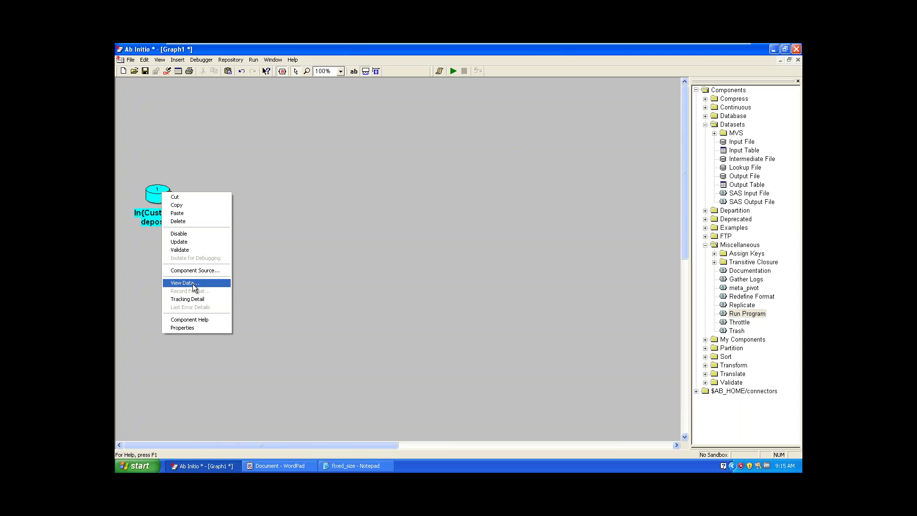
click(193, 283)
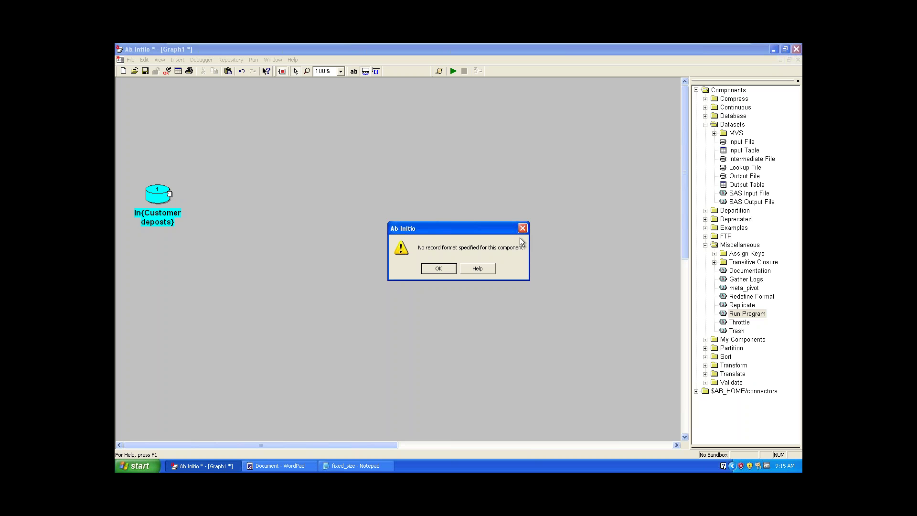
click(441, 271)
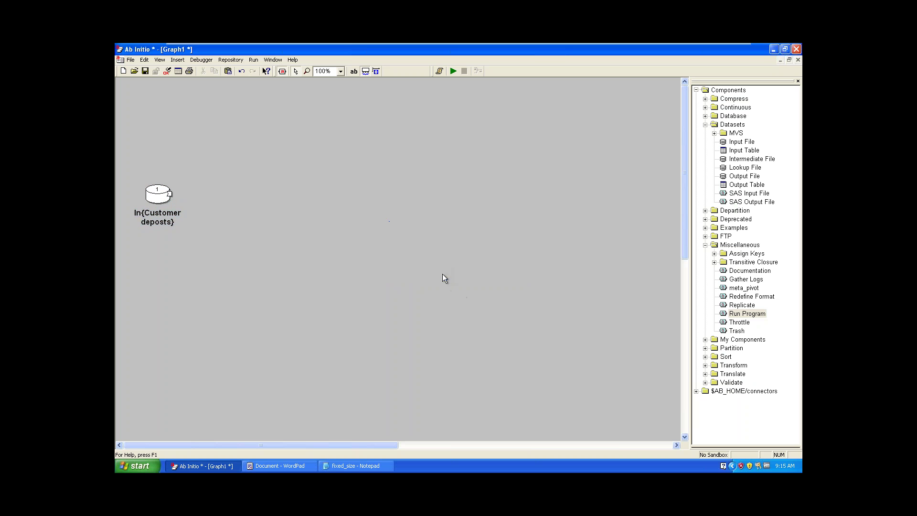
Examine the export-as-parameter settings for the Input File's URL without exporting, and select the whole URL in its properties
double_click(157, 197)
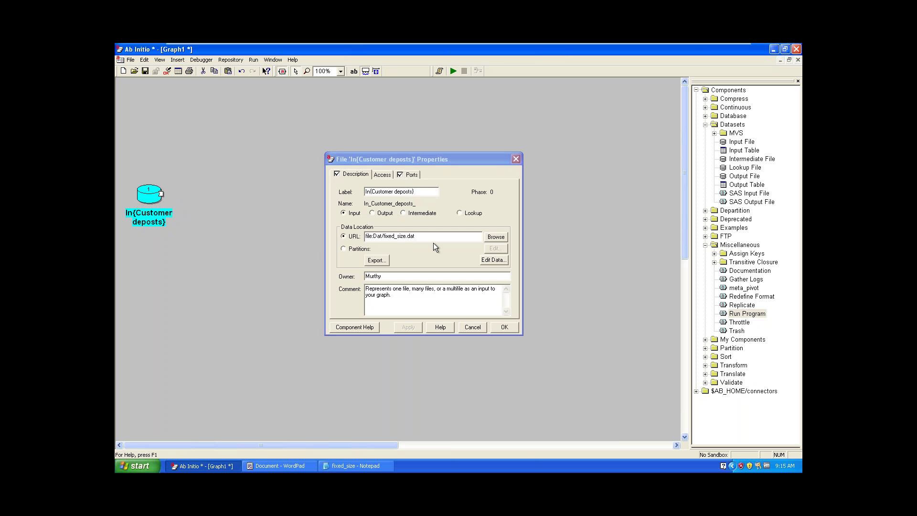
click(388, 260)
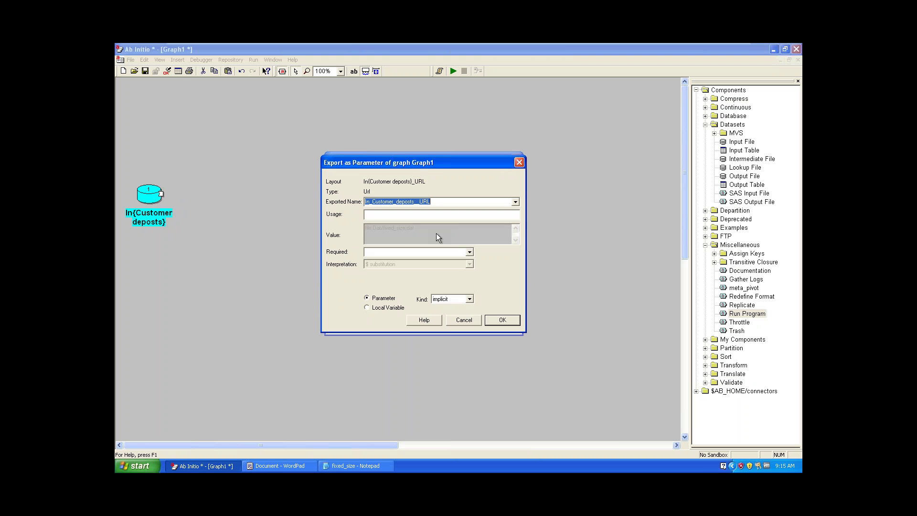
click(519, 162)
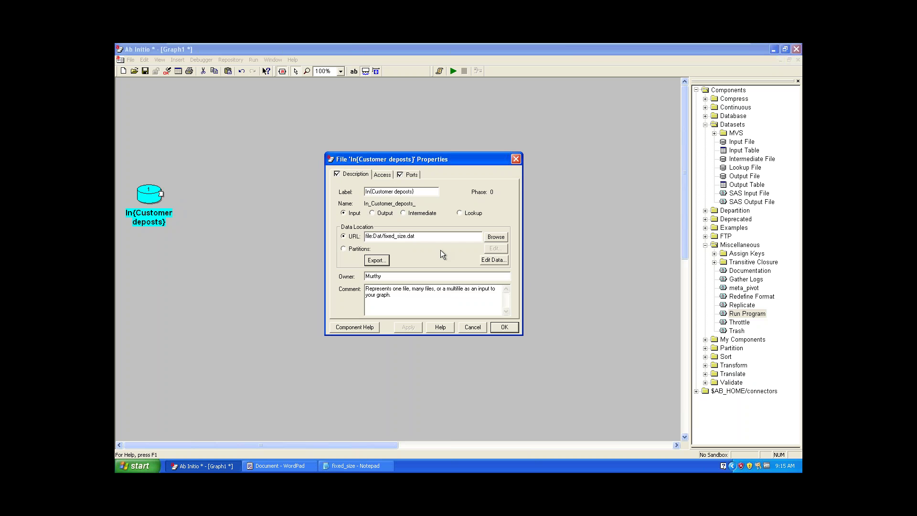
drag(414, 236, 365, 235)
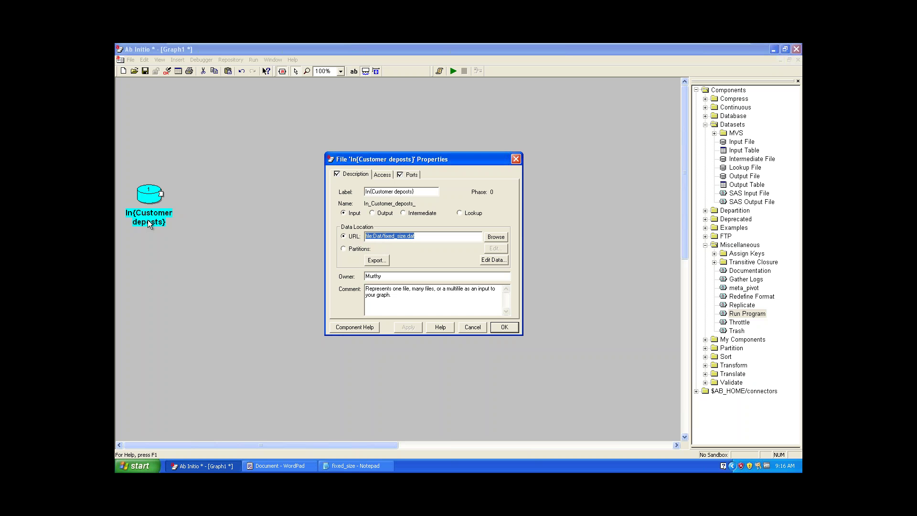
Review the port settings in the properties of the In{Customer deposts} input file and close the dialog
click(515, 159)
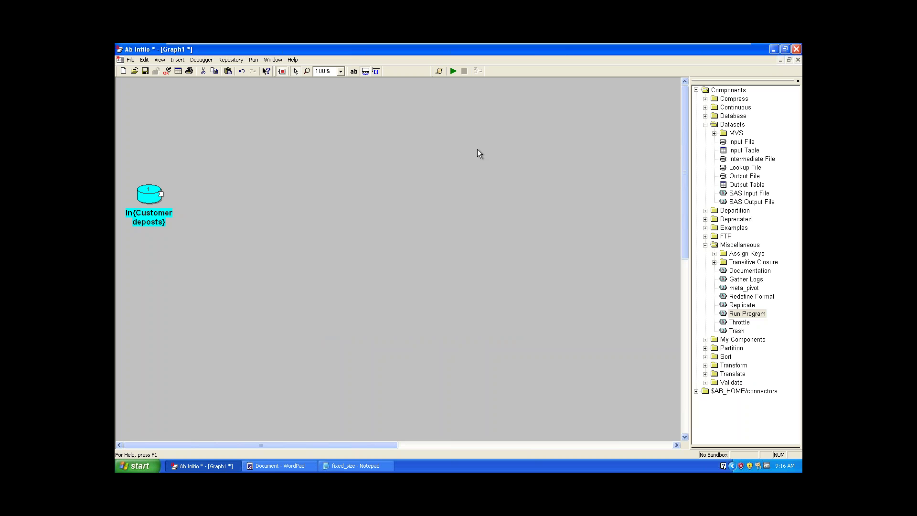
click(182, 195)
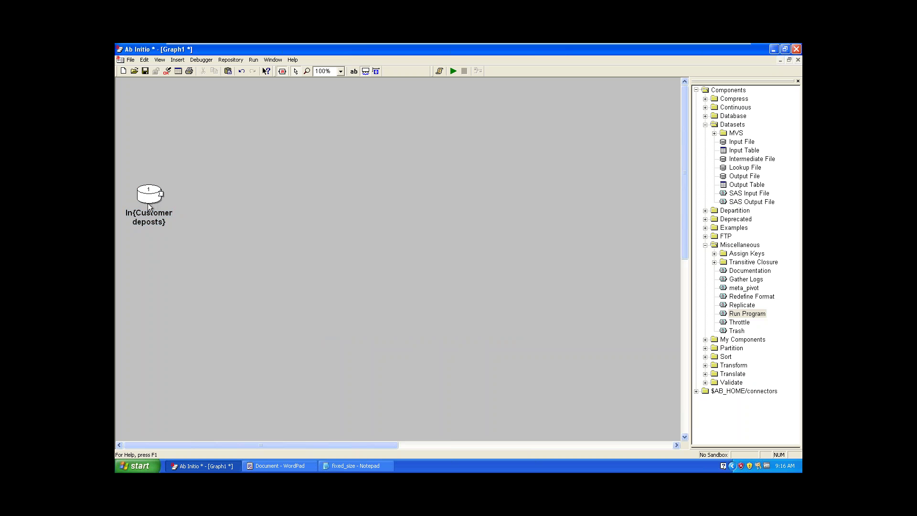
double_click(138, 198)
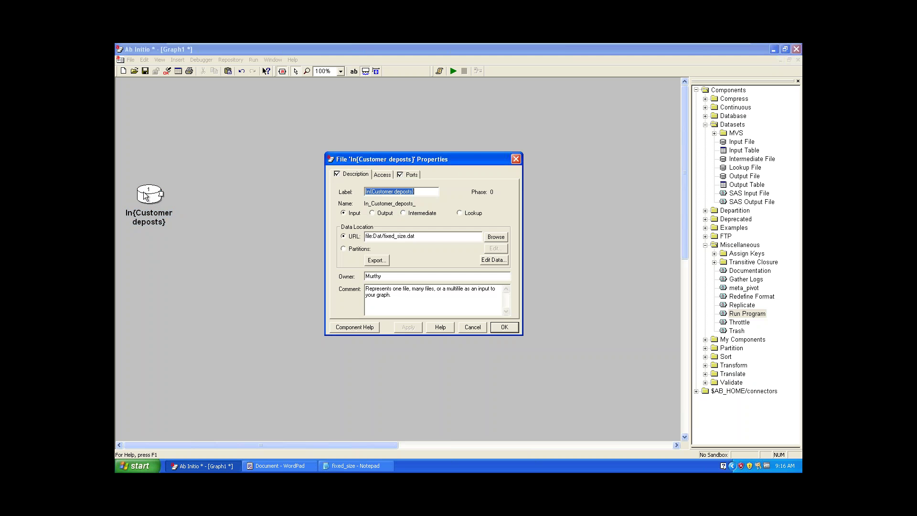
click(411, 175)
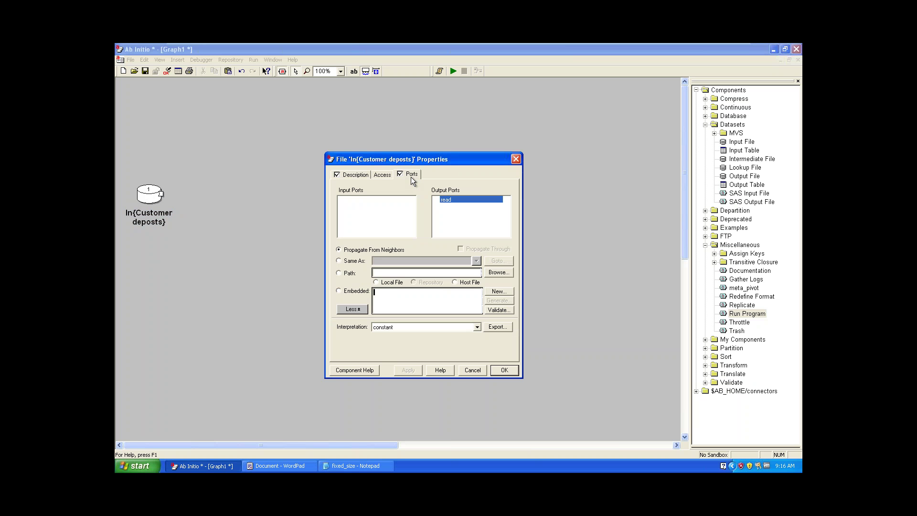
click(514, 161)
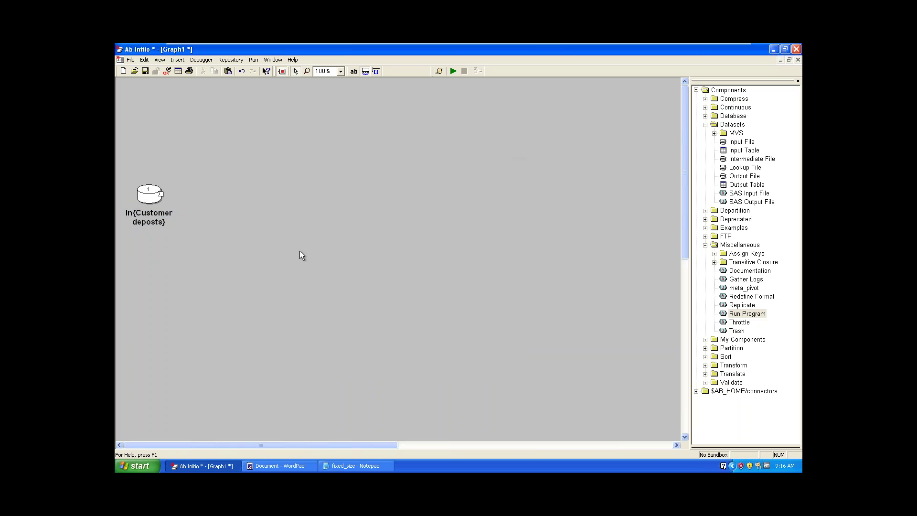
Add a Reformat component from the Transform group to the graph beside the In{Customer deposts} input file
drag(139, 202, 148, 202)
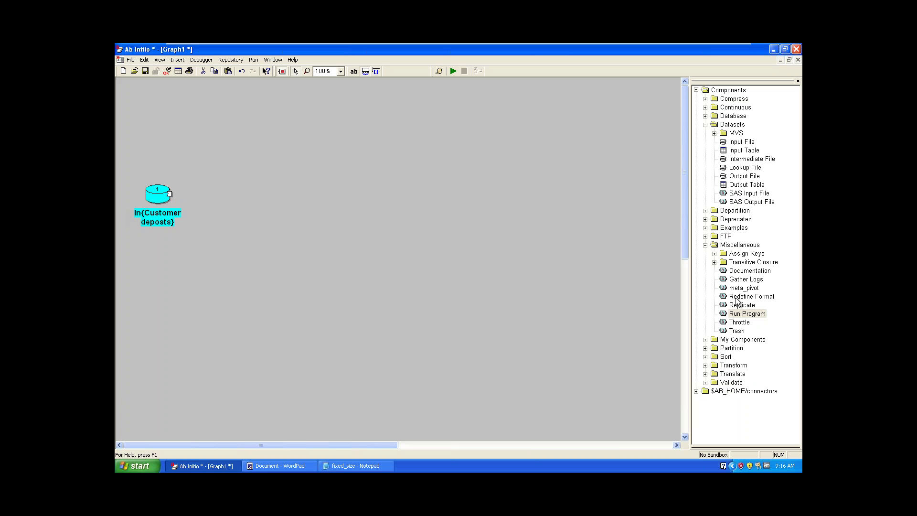
click(705, 366)
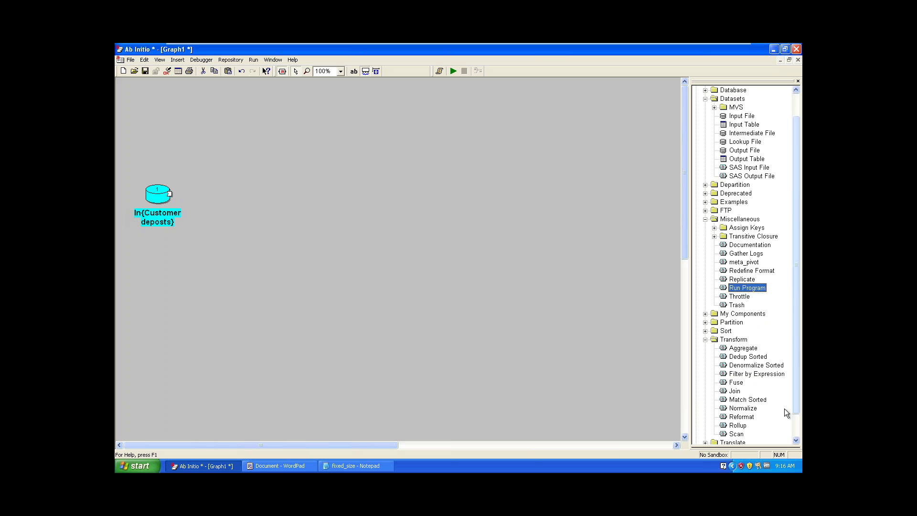
scroll(794, 363, down, 1)
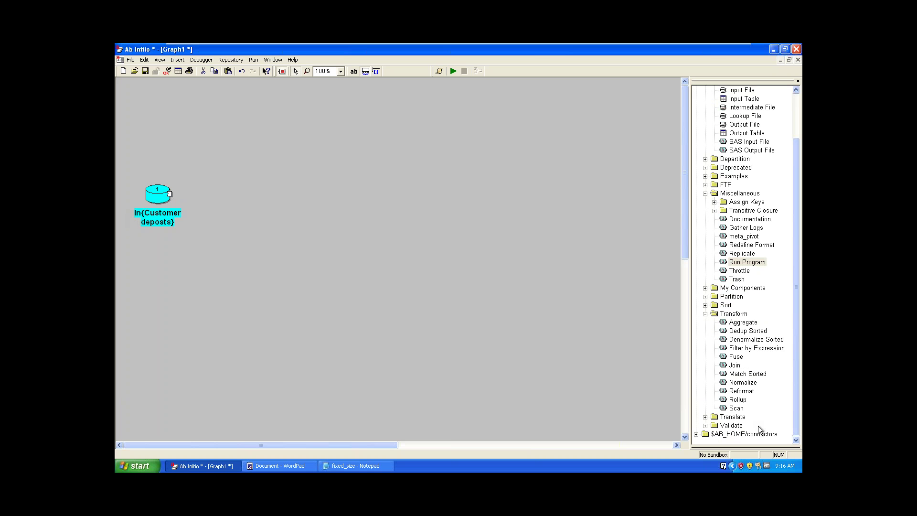
drag(754, 392, 259, 197)
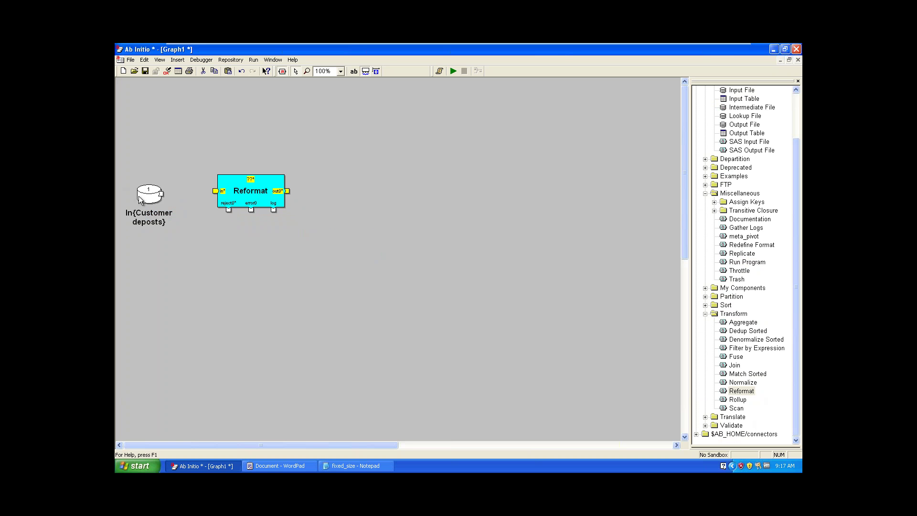
Line up the input file with the Reformat component and connect the file's output port to Reformat's in port
drag(140, 199, 148, 198)
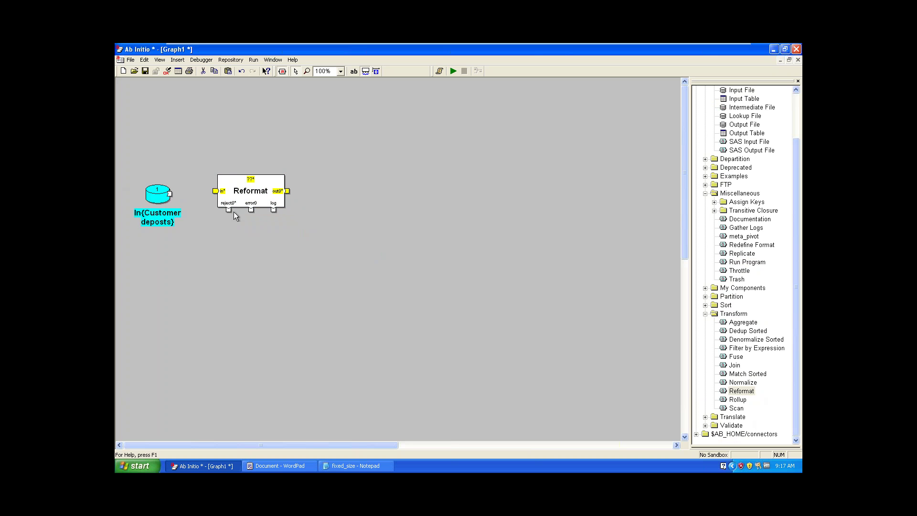
drag(236, 198, 247, 200)
click(218, 247)
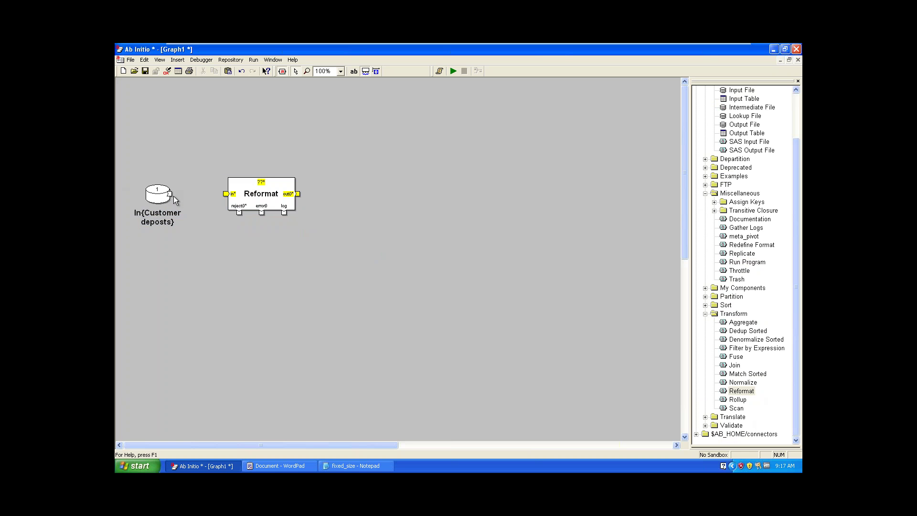
click(259, 202)
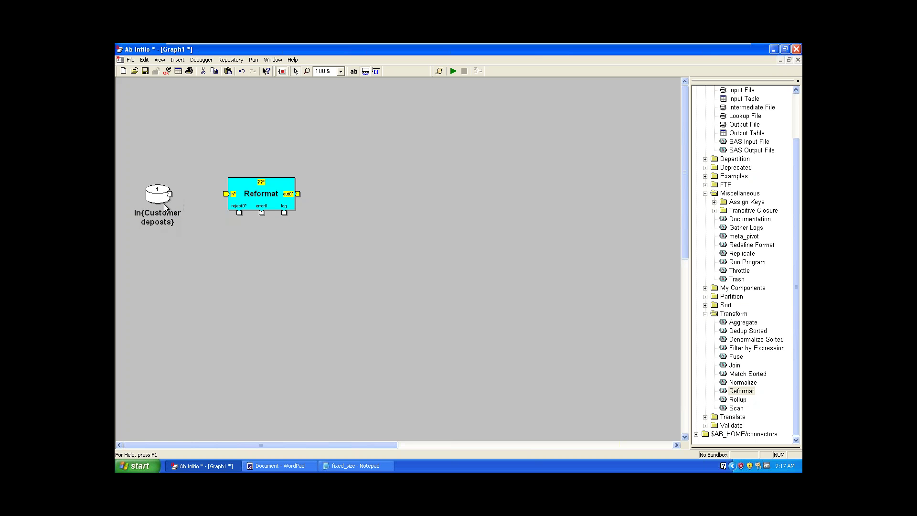
drag(170, 195, 288, 193)
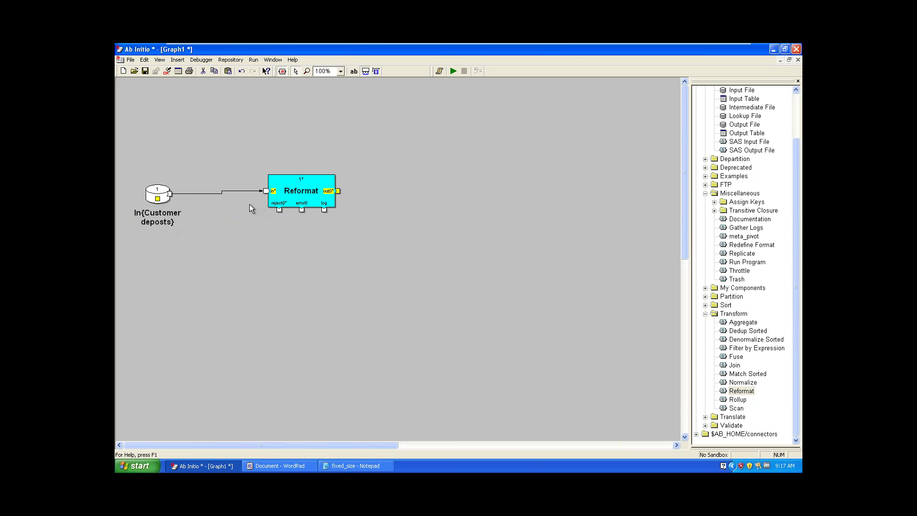
Inspect the description properties of the connected In{Customer deposts} input file and close them without changes
click(162, 204)
click(282, 195)
click(158, 199)
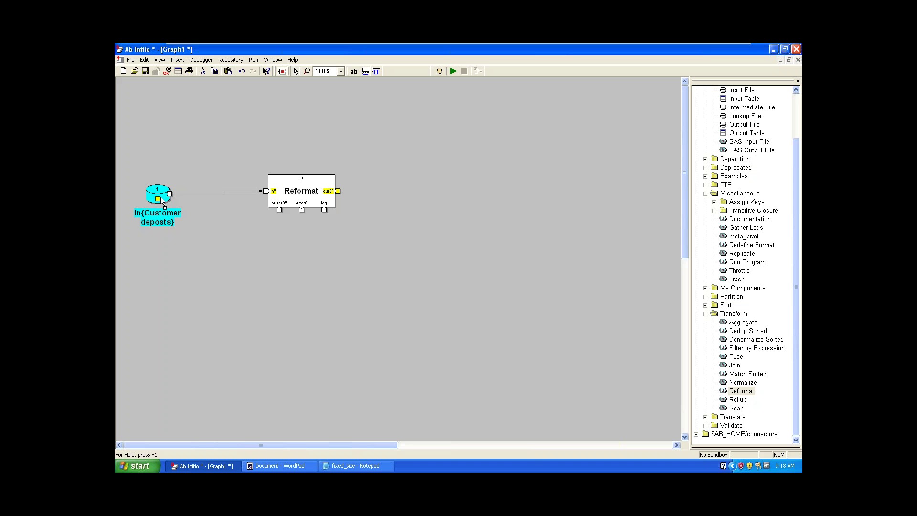
double_click(162, 199)
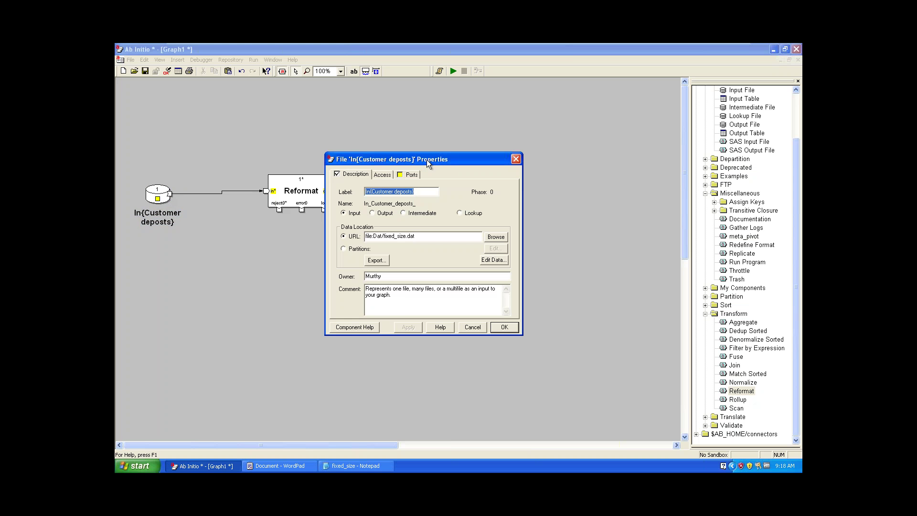
drag(439, 157, 288, 263)
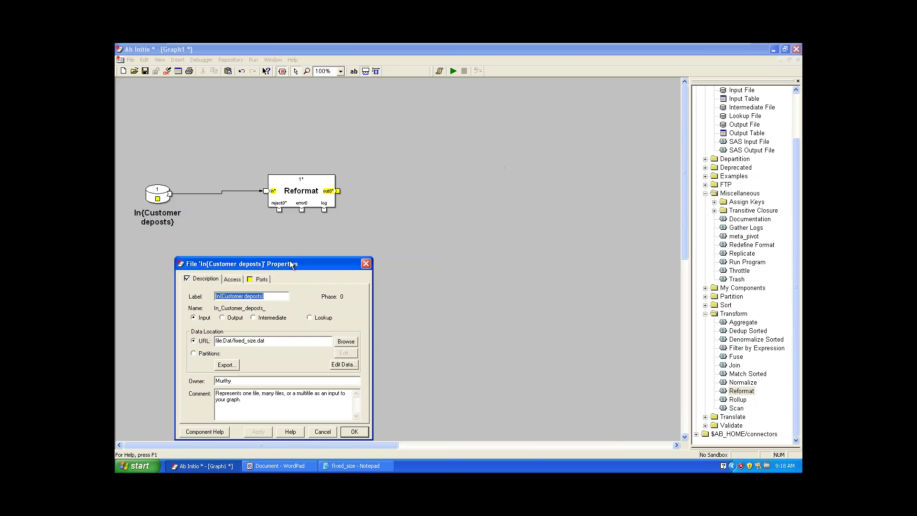
click(365, 264)
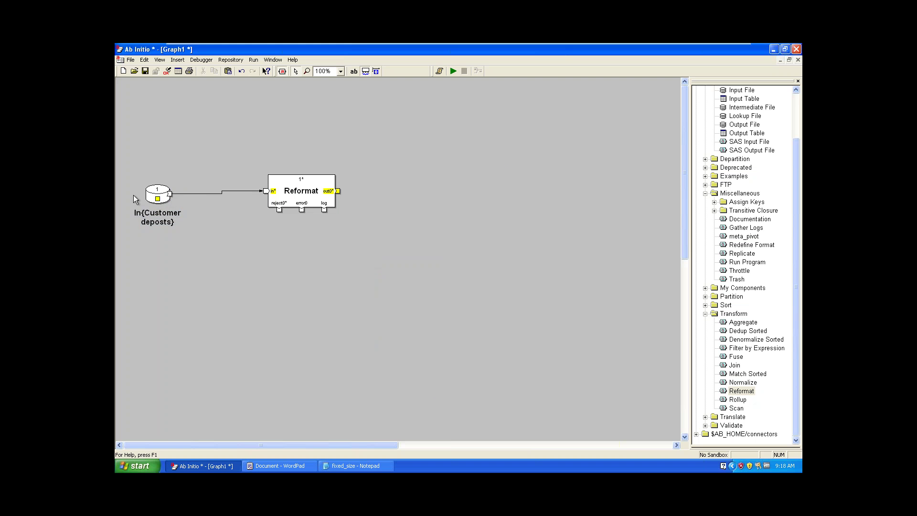
click(161, 190)
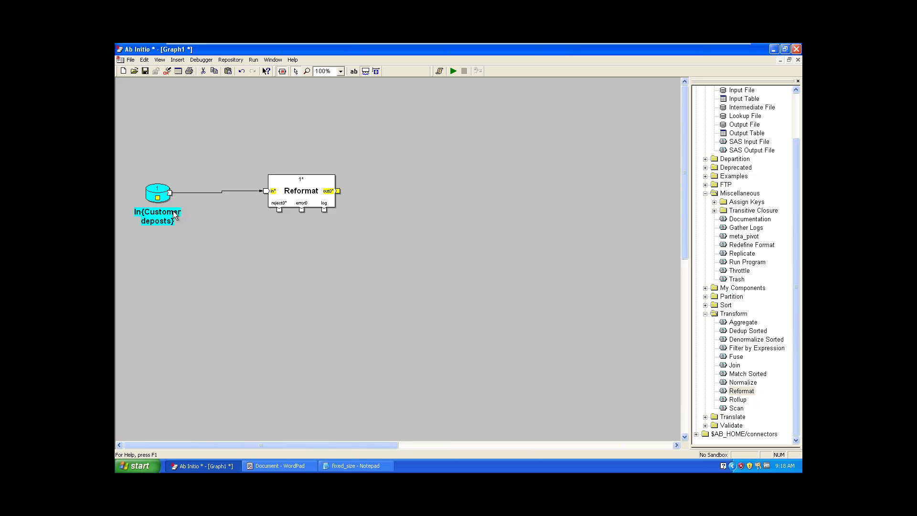
Switch to the WordPad document and add the heading "Ab Initio objects:" at its end, followed by a blank line
click(304, 467)
scroll(458, 277, down, 3)
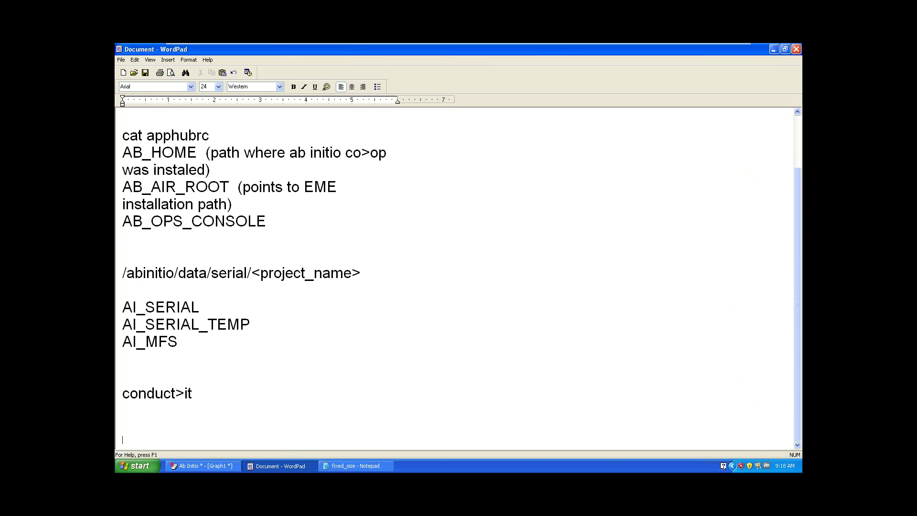
text(A)
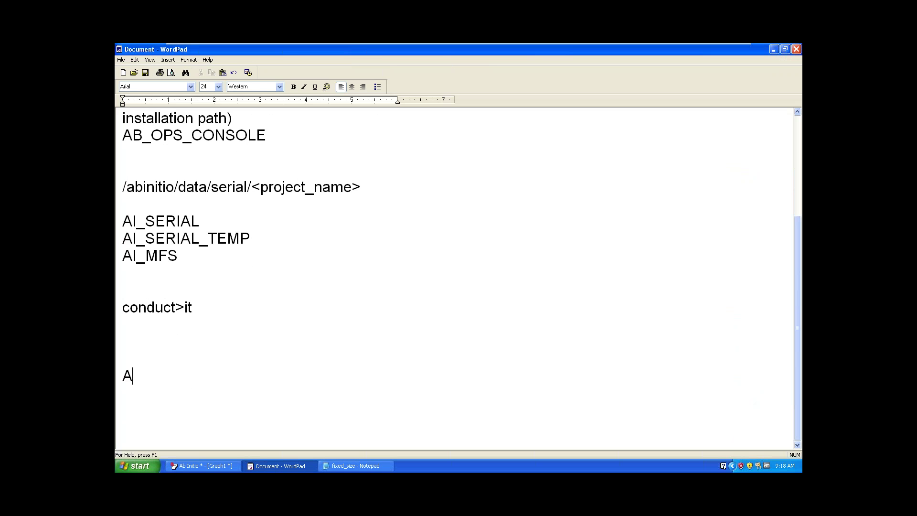
text(b Initio onbj)
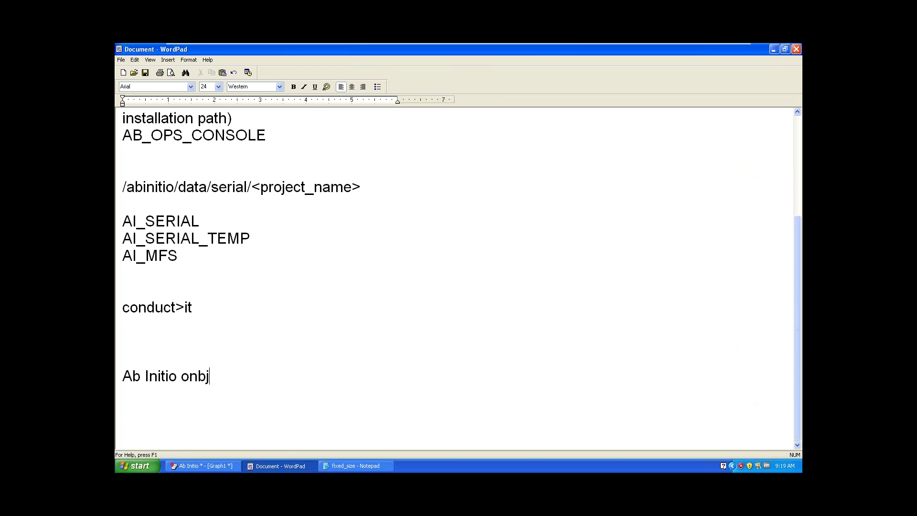
key(BackSpace)
text(ects:)
key(BackSpace)
key(BackSpace)
key(BackSpace)
key(BackSpace)
key(BackSpace)
key(BackSpace)
key(BackSpace)
text(nbj)
key(BackSpace)
key(BackSpace)
key(BackSpace)
text(bjects:)
key(Return)
key(Return)
Start a numbered list under the Ab Initio objects heading with the item "1. DML"
text(1.)
key(Caps_Lock)
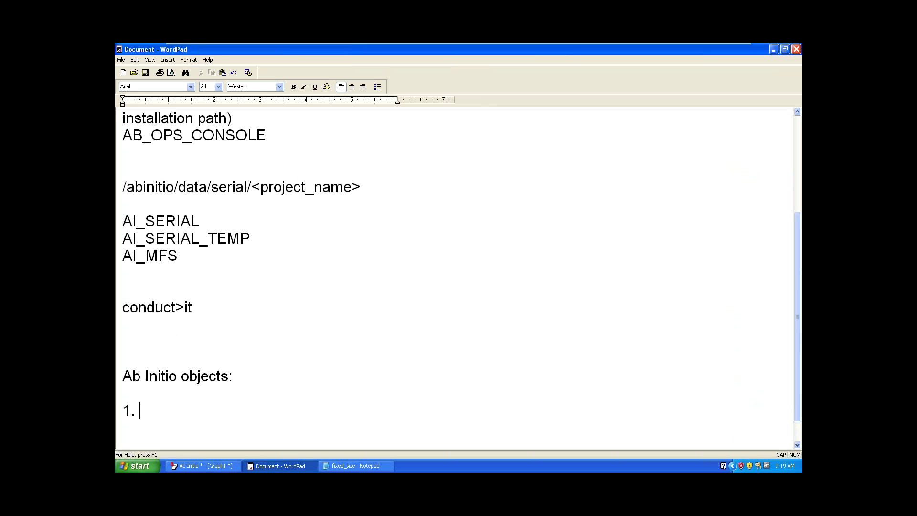
text(DML)
key(Return)
Write the indented description "DML file is the record of the dataset." under the DML item
key(Caps_Lock)
key(Caps_Lock)
text(DML)
key(Caps_Lock)
text(fil)
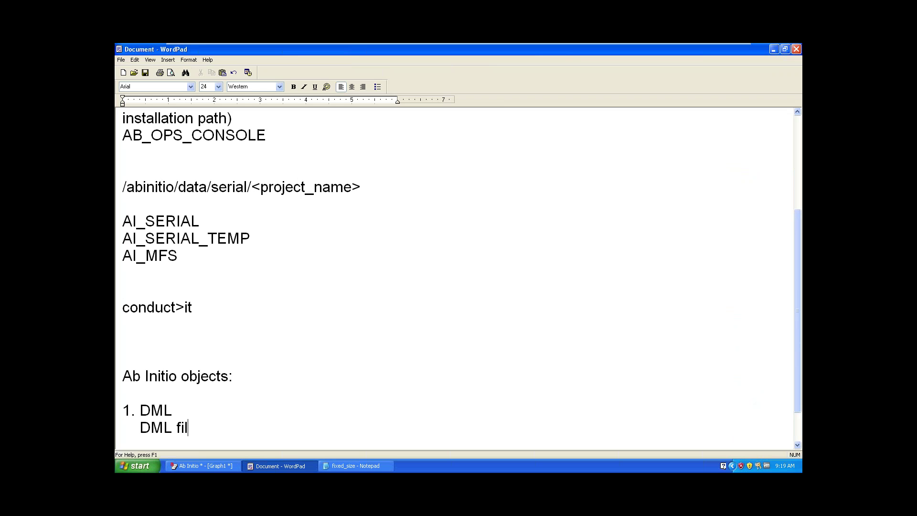
text(es is the record f th)
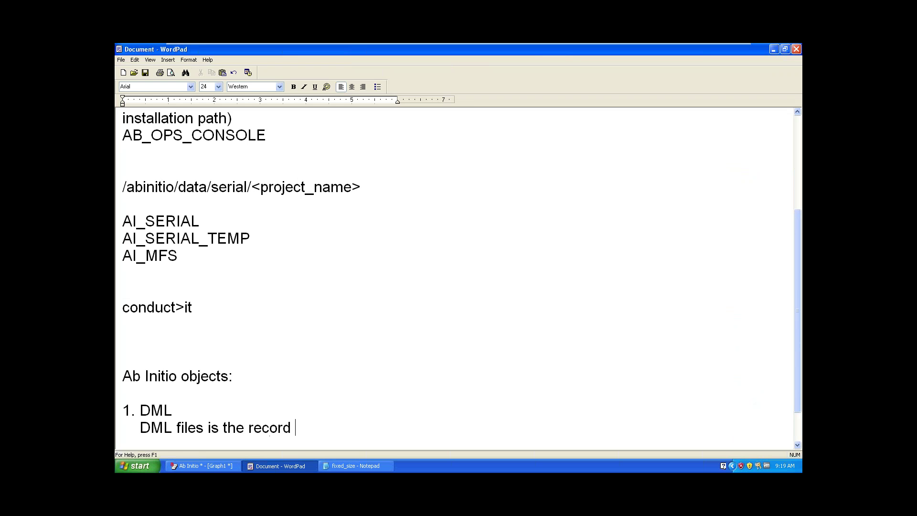
key(BackSpace)
key(BackSpace)
key(BackSpace)
key(BackSpace)
text(of the dataset.)
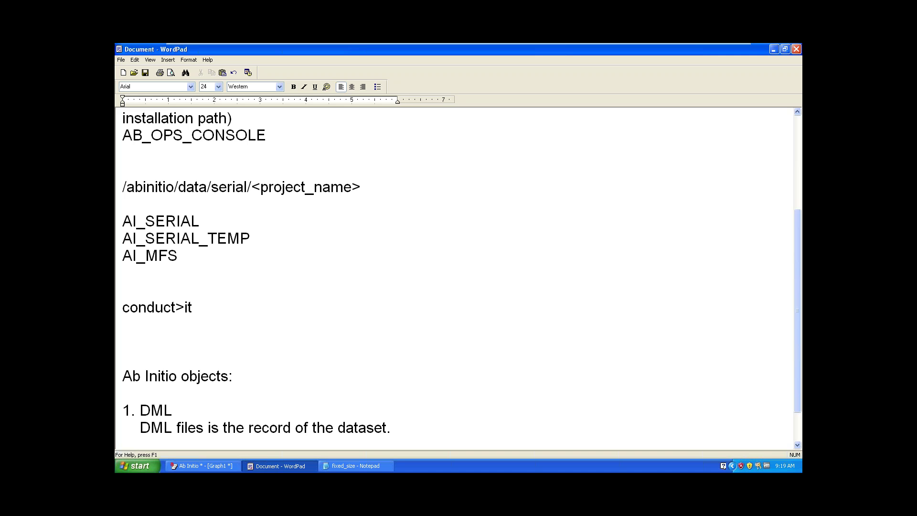
click(204, 428)
key(BackSpace)
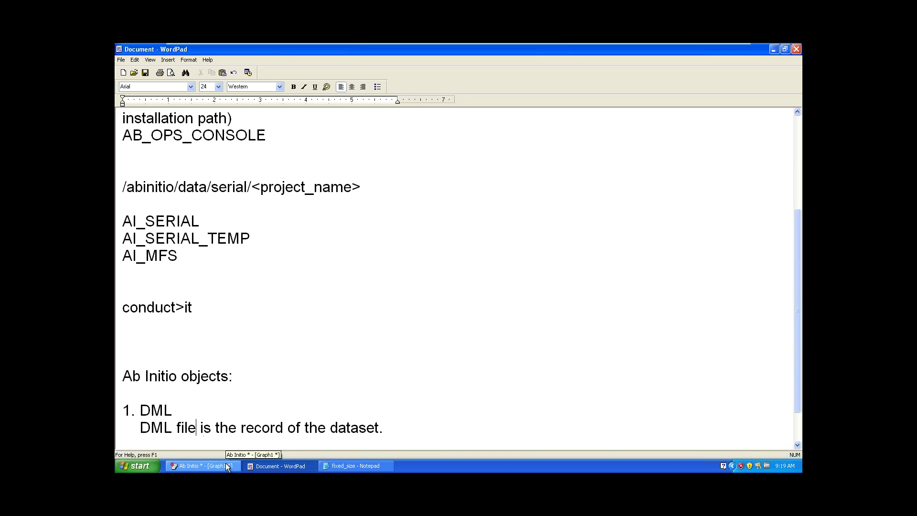
Continue the DML description on a new line with "called as record format or metadata of the file."
click(399, 431)
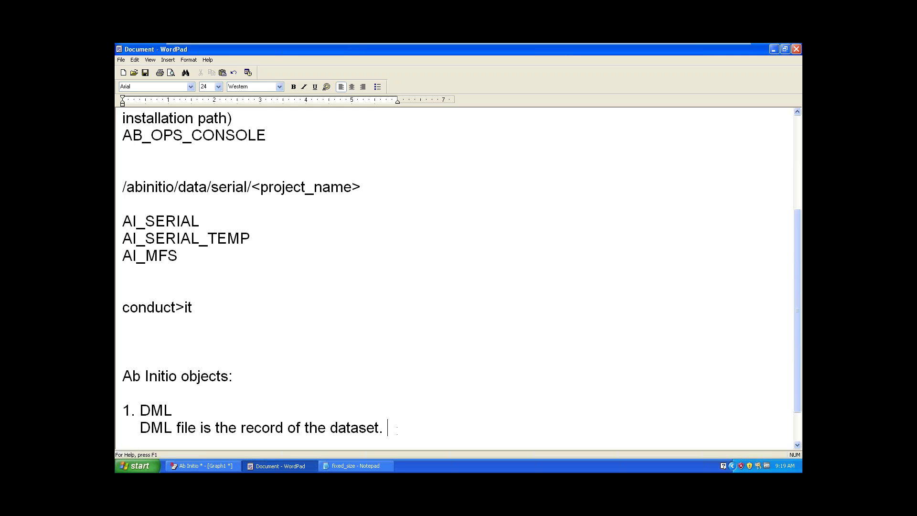
key(Return)
text(cla)
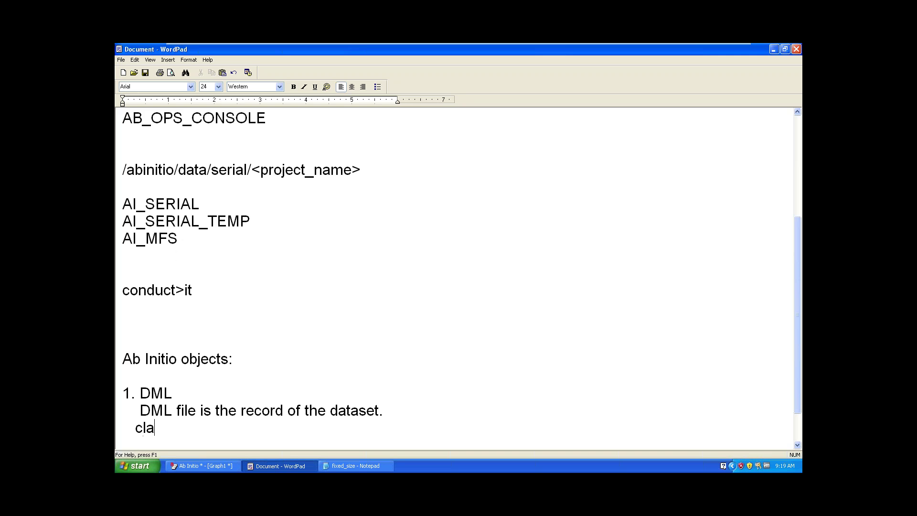
key(BackSpace)
key(BackSpace)
text(alled as reco)
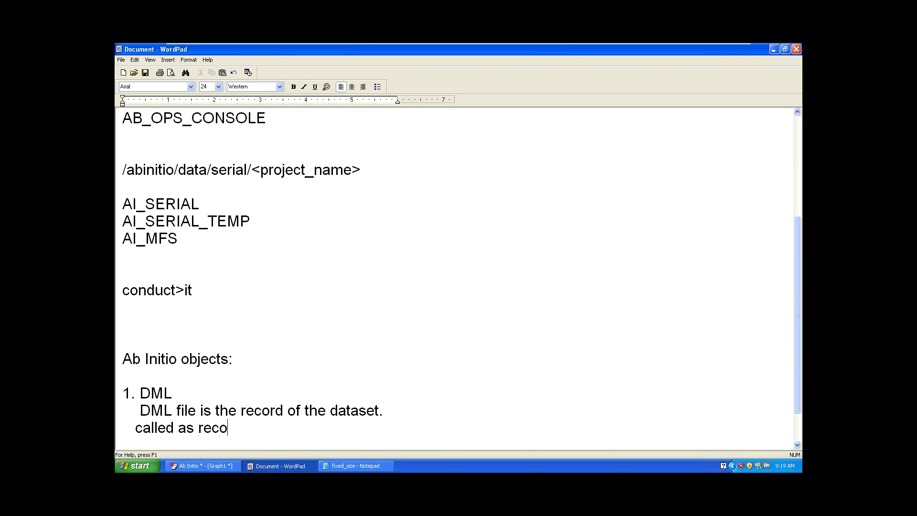
text(rd format or met)
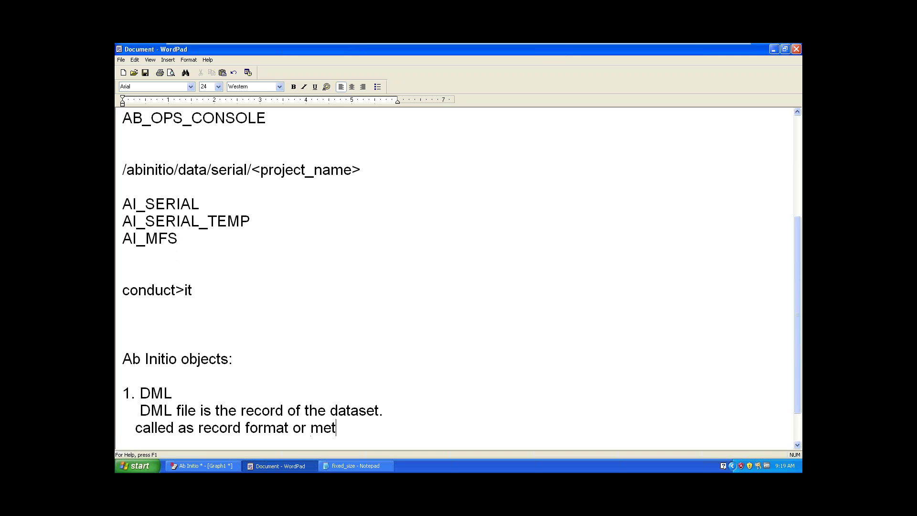
text(atda)
key(BackSpace)
key(BackSpace)
key(BackSpace)
text(data of th)
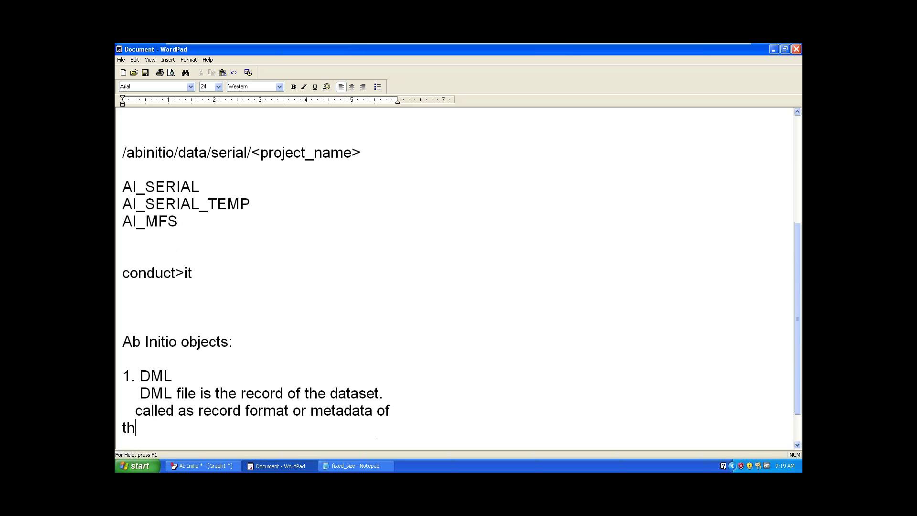
text(e file.)
Leave a blank line below the DML description, add the indented line "extension is: .dml", and start a new line
key(Return)
key(Return)
text(e)
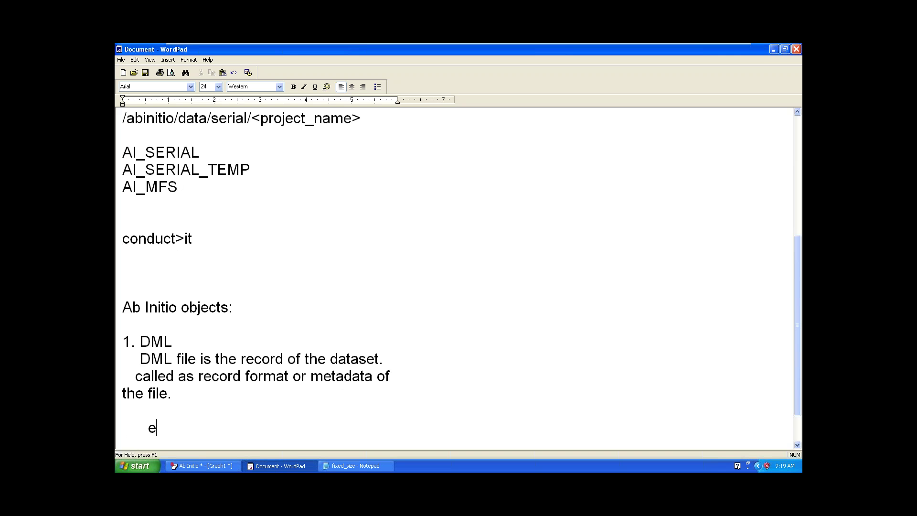
text(xtension is)
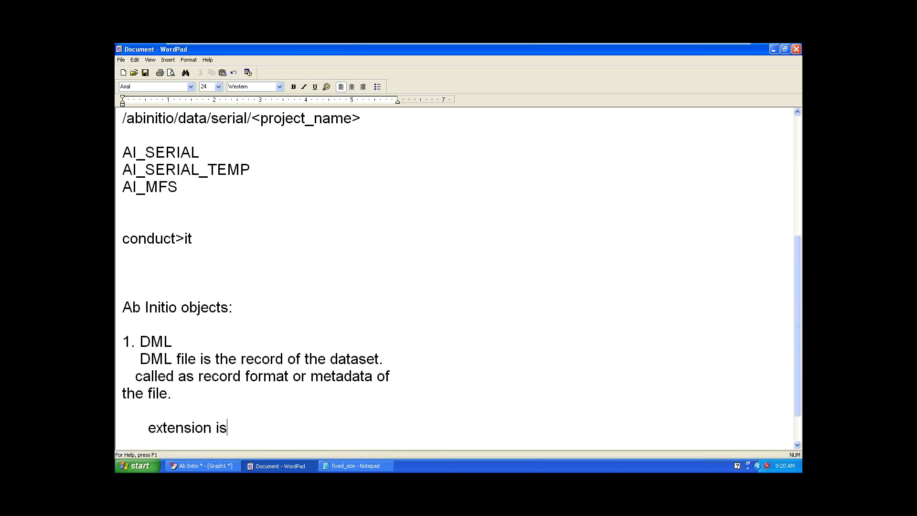
text(: .dml)
double_click(250, 430)
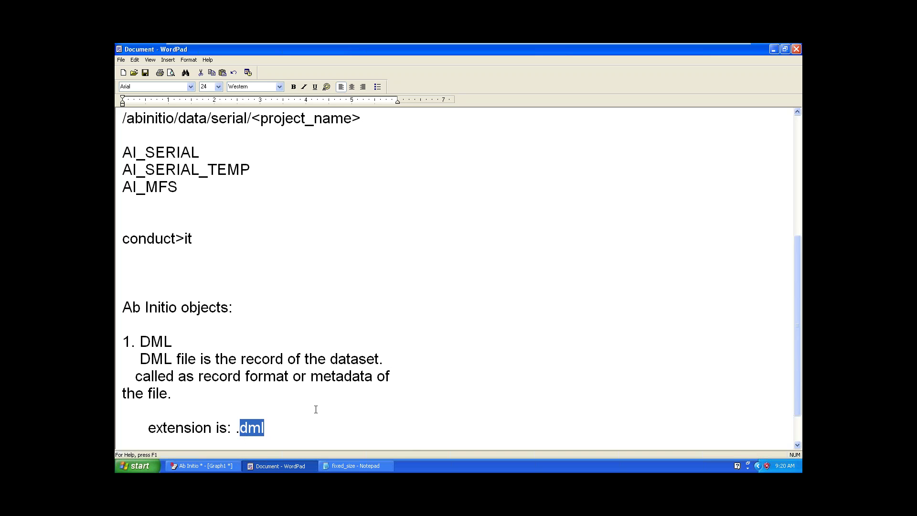
click(305, 434)
key(Return)
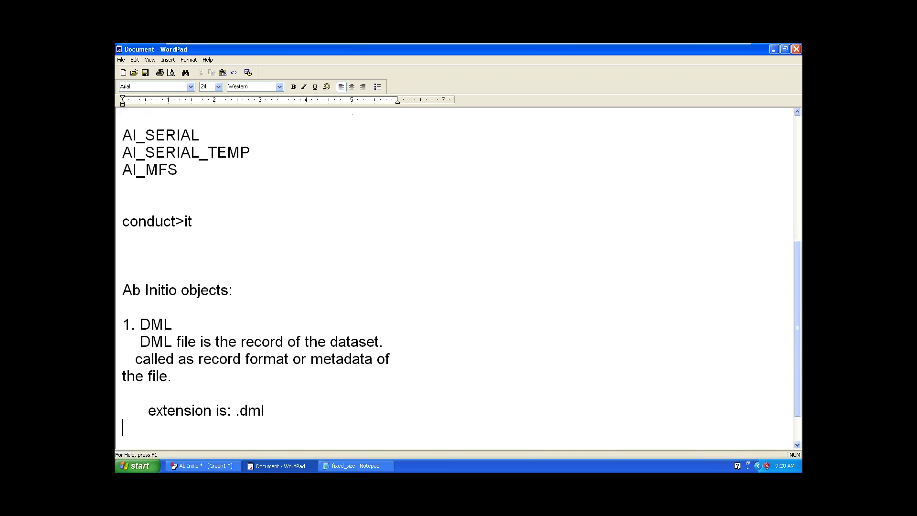
Add the list item "2. .dat" with the indented line "is the extension of file." beneath it
text(2.)
text(.dat)
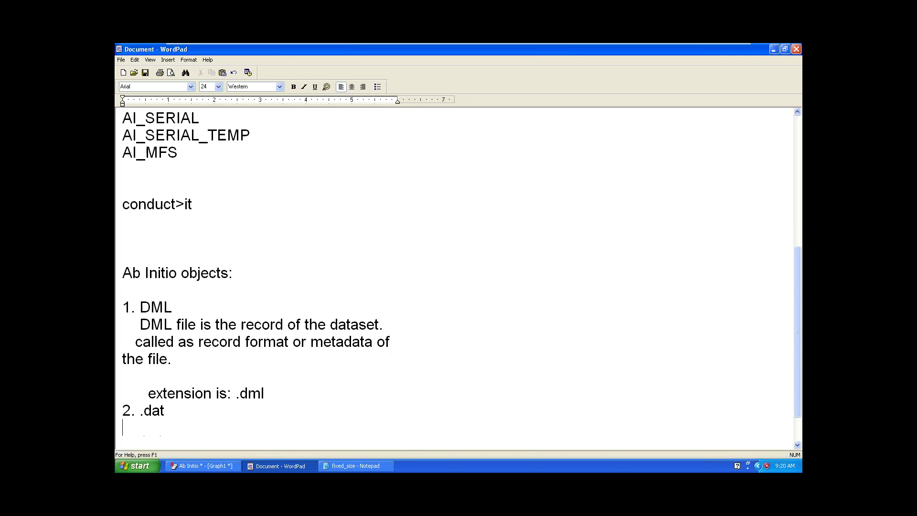
key(Return)
text(is the extension)
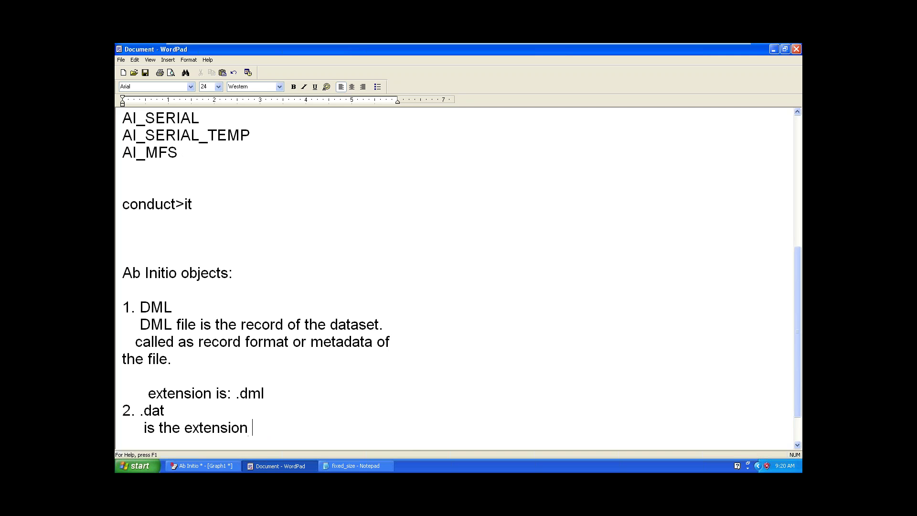
text( f)
key(BackSpace)
text(f)
key(BackSpace)
text(of)
text(file.)
key(Return)
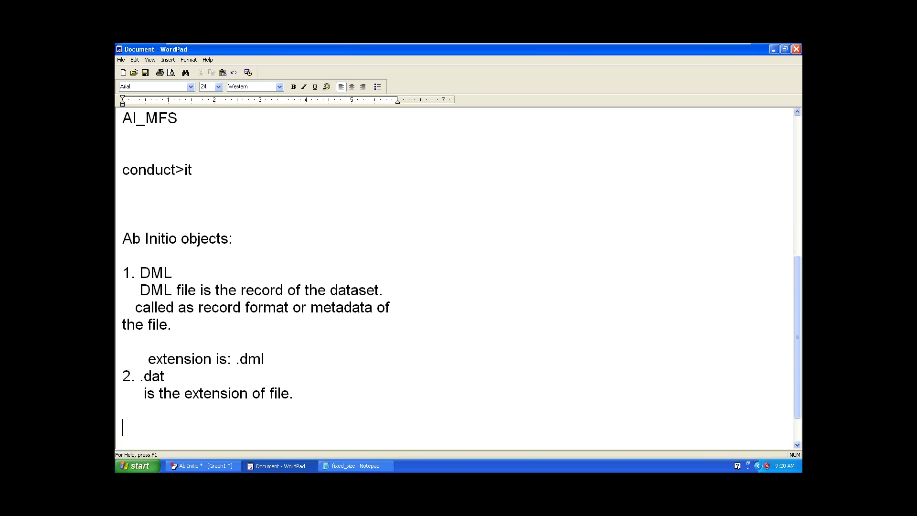
key(Return)
text(3.)
drag(265, 365, 148, 359)
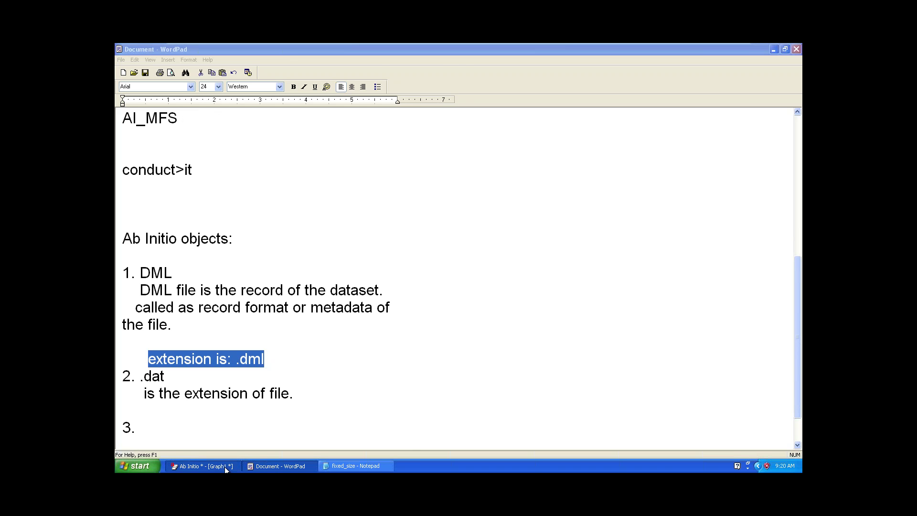
Switch to Ab Initio, open the port properties of the Customer deposts input file and move the dialog clear of the graph
click(224, 466)
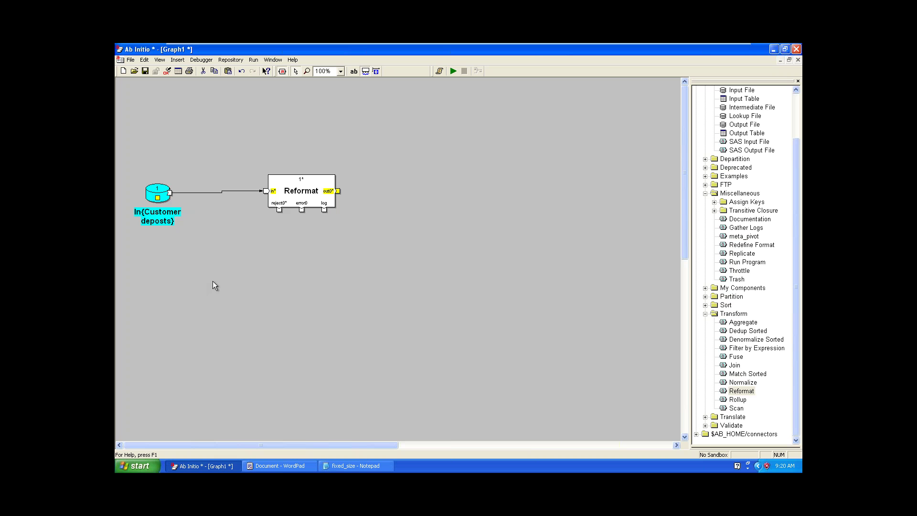
double_click(173, 220)
click(264, 293)
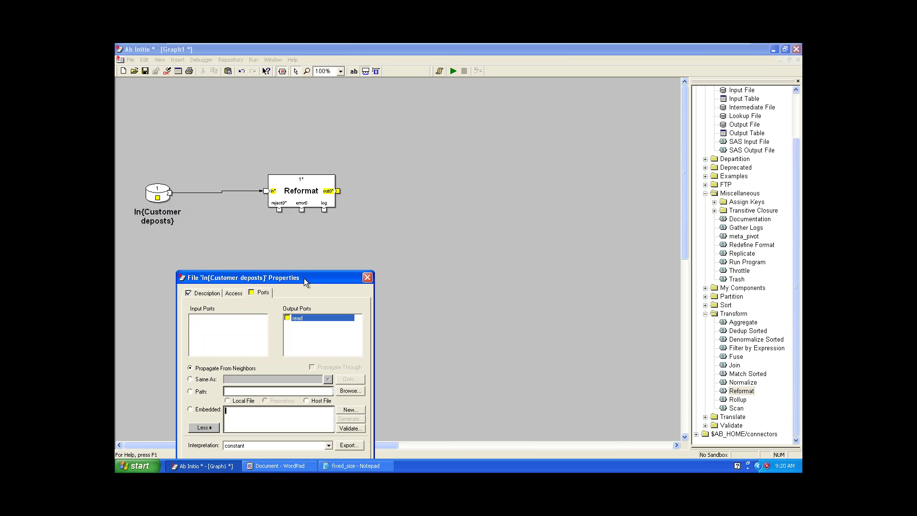
drag(304, 278, 416, 117)
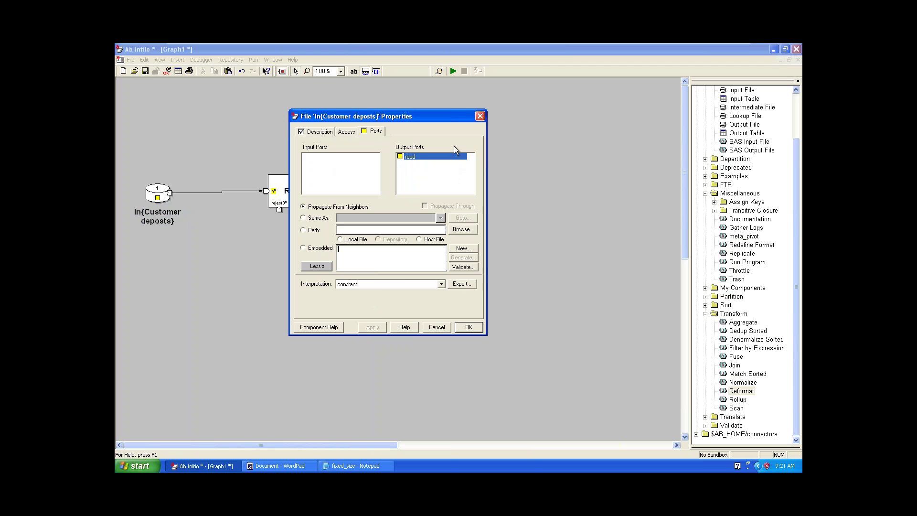
drag(381, 115, 468, 153)
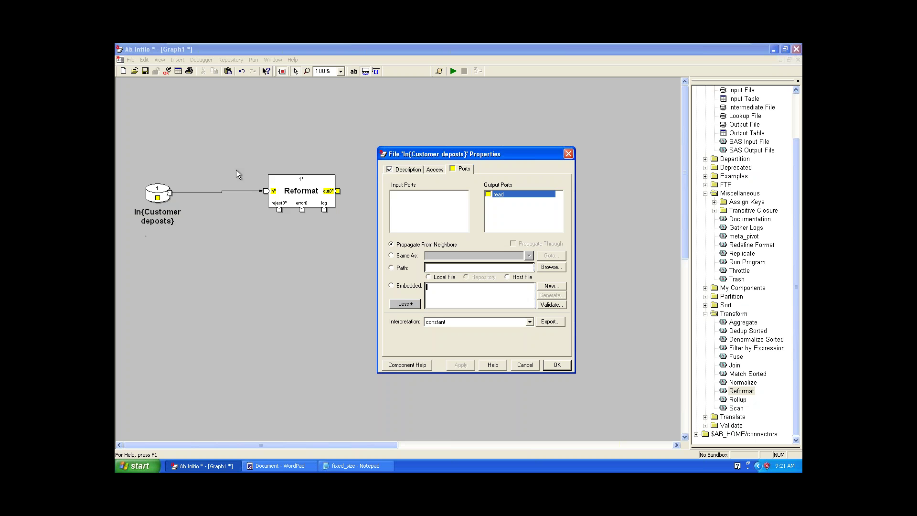
Return to the WordPad notes, replace the empty "3." item with the indented line "to-do-cues." and leave blank lines below it
click(280, 466)
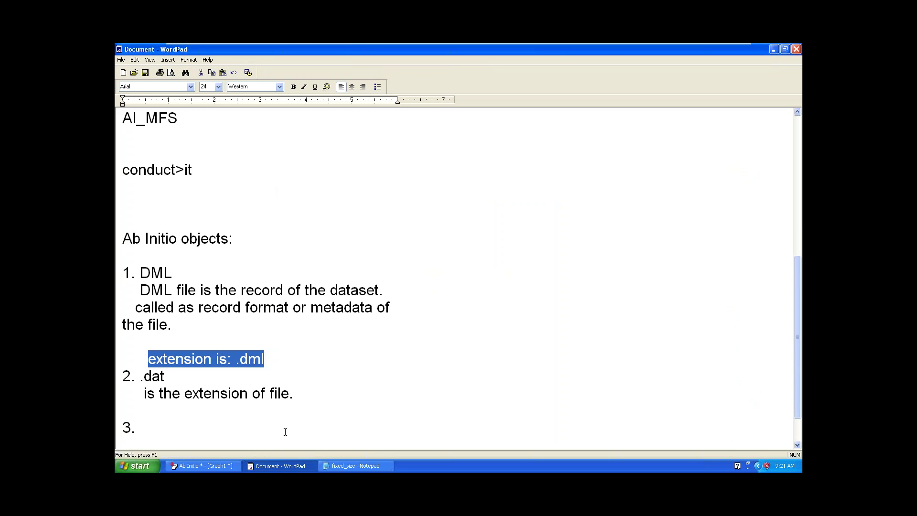
click(285, 432)
key(BackSpace)
key(BackSpace)
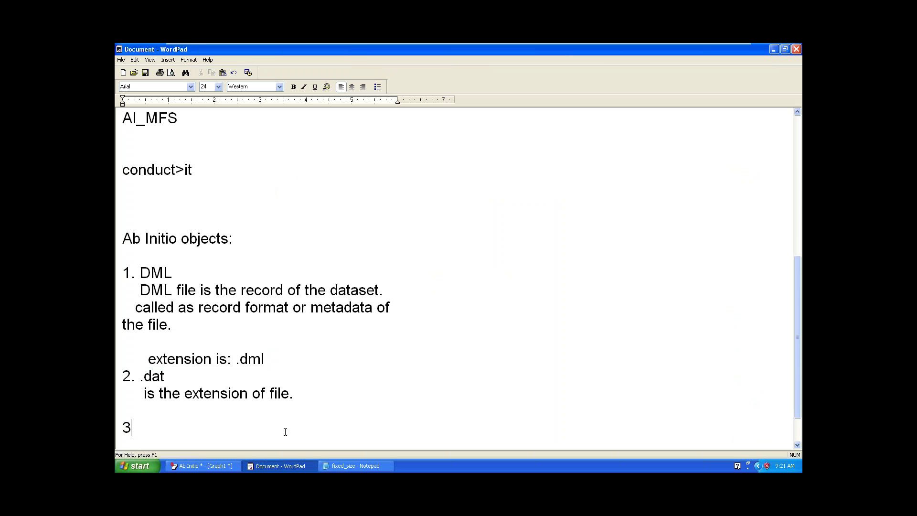
text(to-do-cues.)
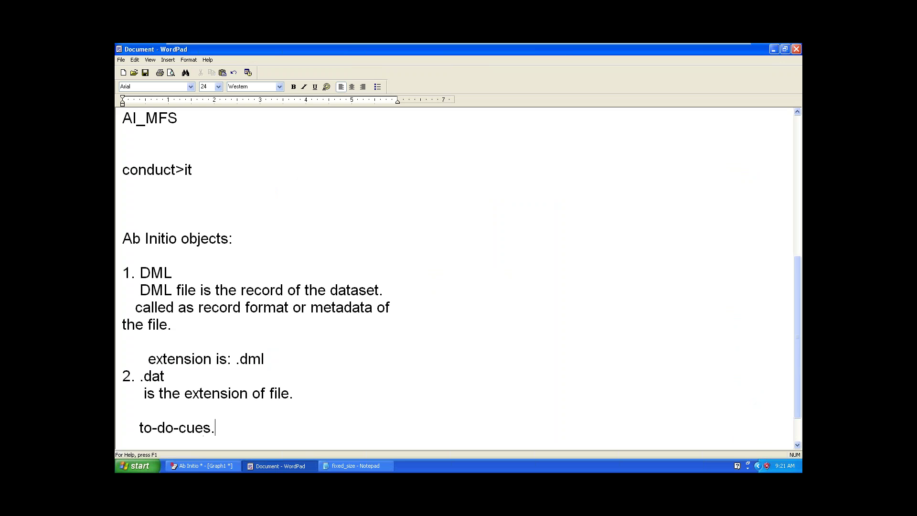
key(Return)
key(Return)
key(Return)
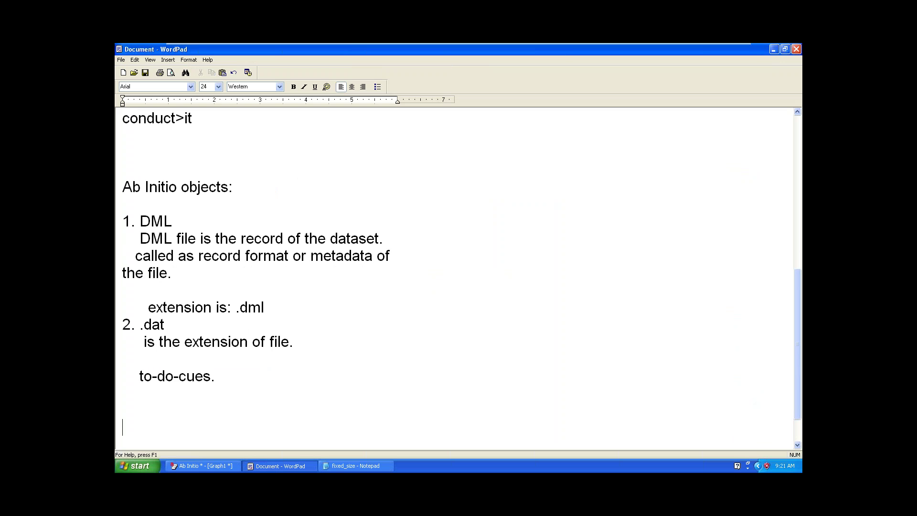
Highlight "to-do-cues." in the notes, then switch to Ab Initio and open a new embedded record format for the input file's read port
drag(231, 383, 141, 375)
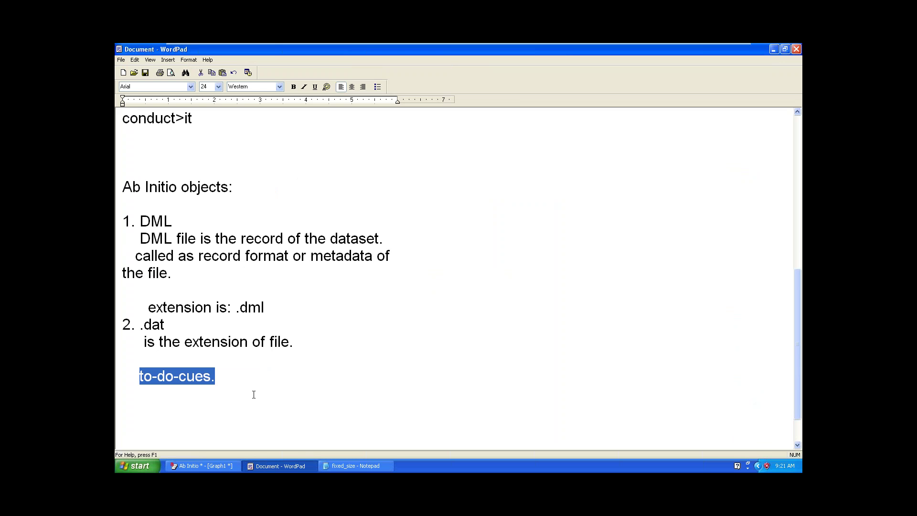
key(alt+Tab)
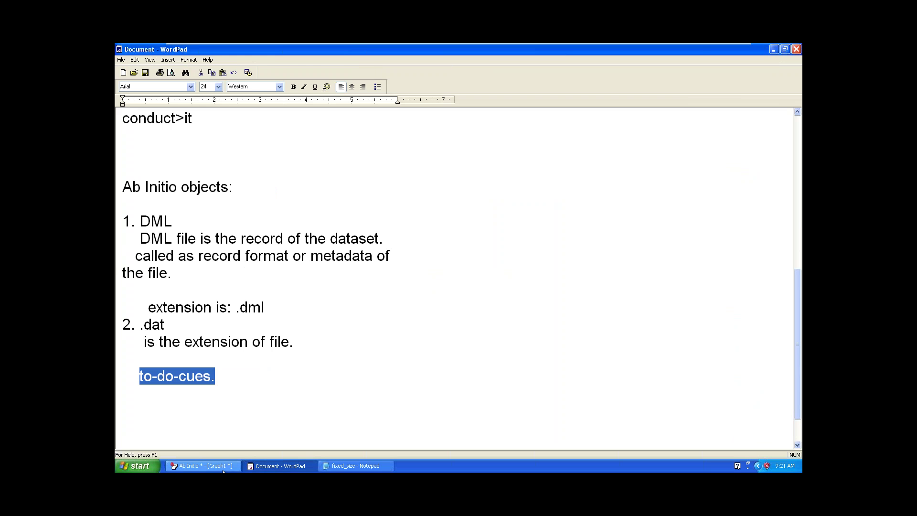
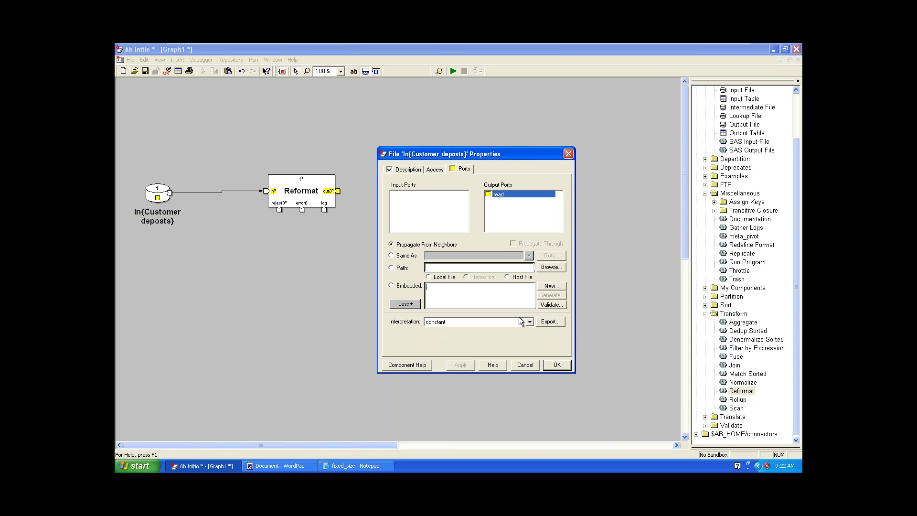
click(407, 286)
click(552, 287)
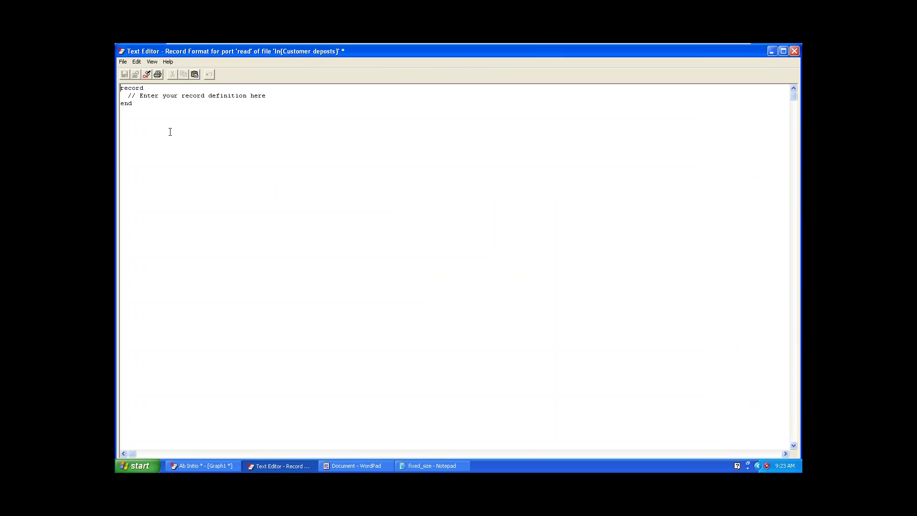
Switch to WordPad and add the heading "Data types:" at the end of the notes
click(367, 466)
click(238, 433)
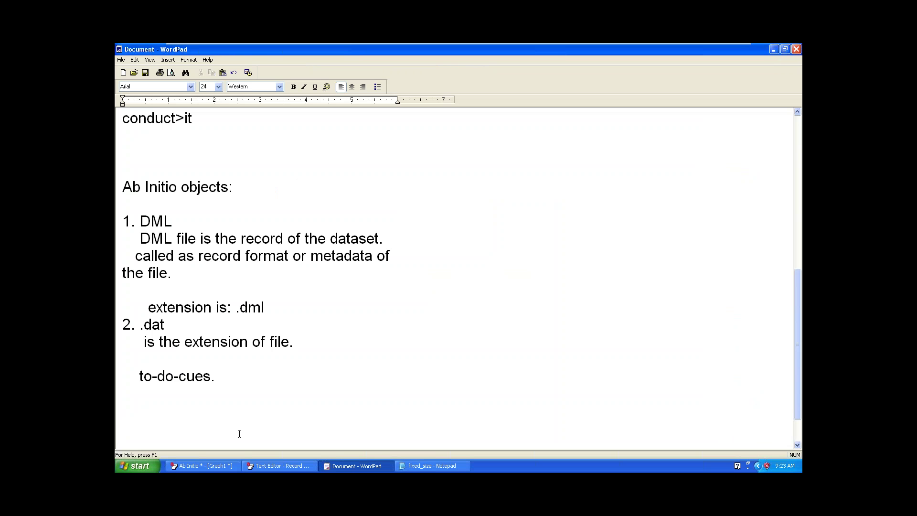
text(Data types:)
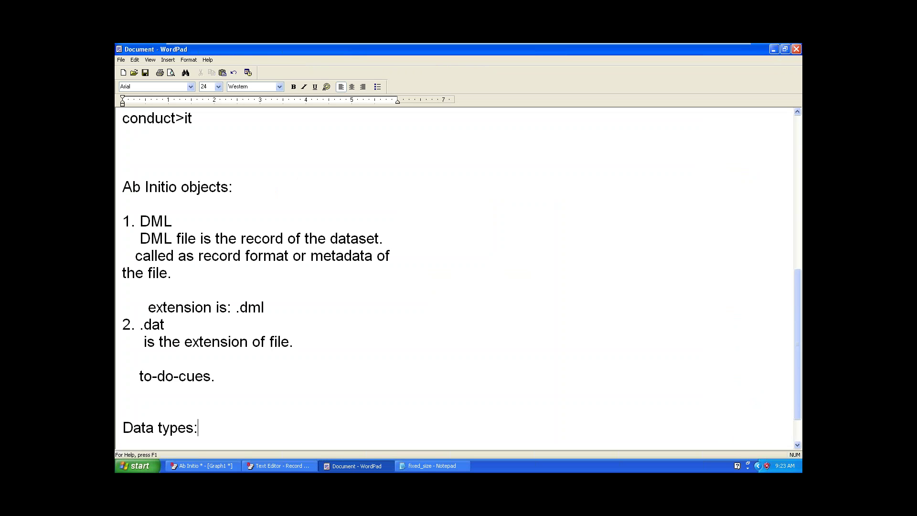
key(Return)
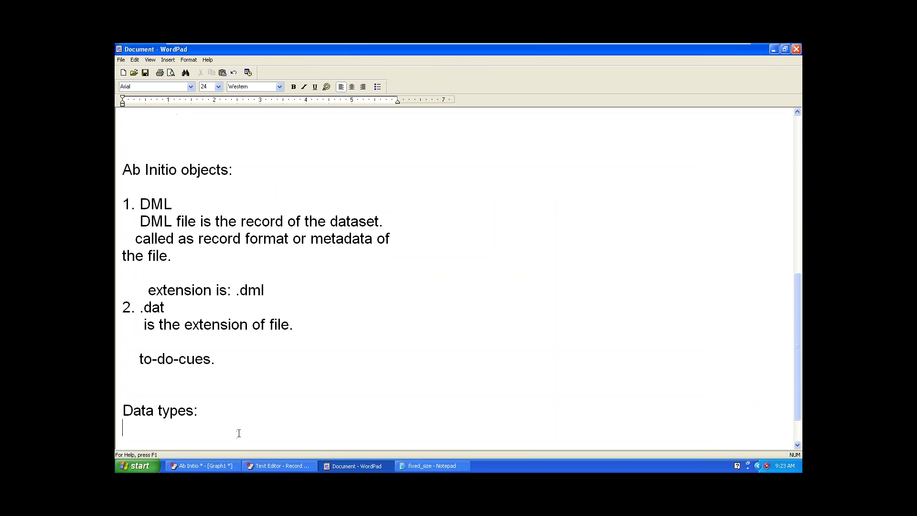
Write the first data type entry, "1. decimal (integer,float,number)"
text(1. decimal ()
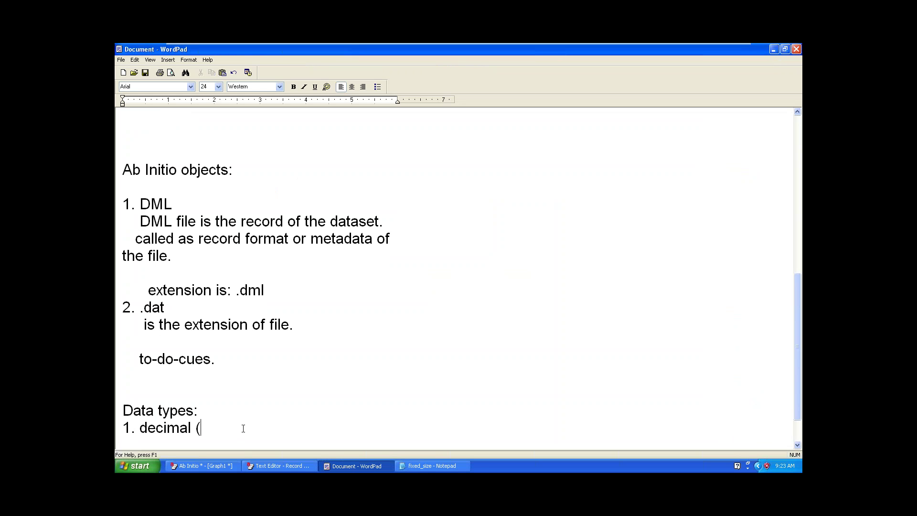
text(integer,float,numb)
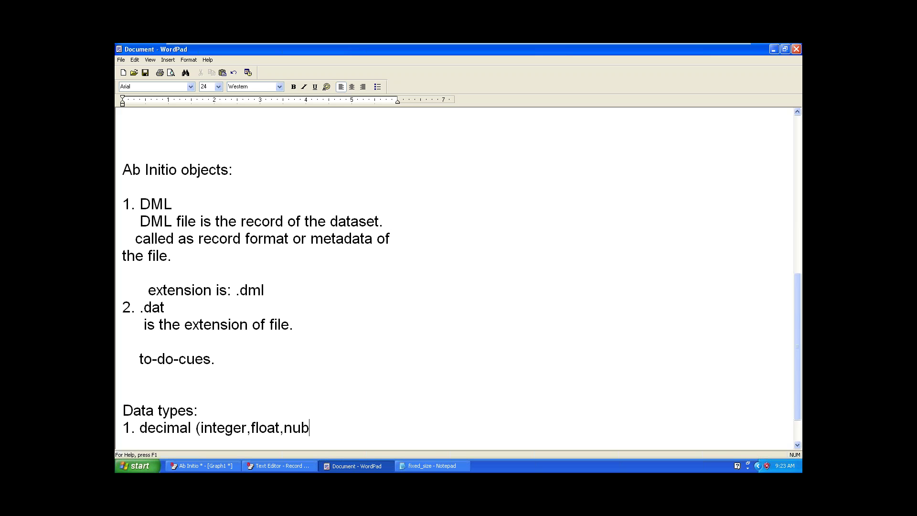
key(BackSpace)
text(mber)
text())
key(Return)
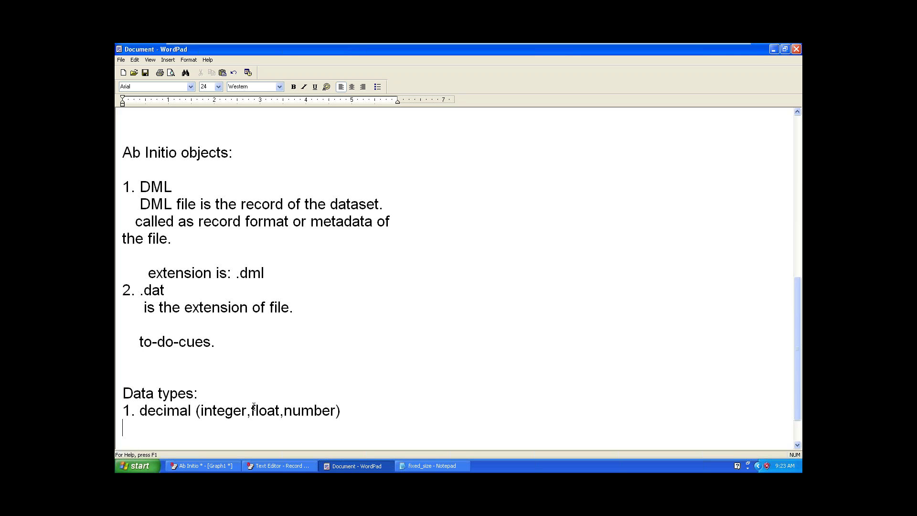
Add the data type entries "2. string (varchar)" and "3. date (format)" on separate lines
text(2. string)
text((varchar))
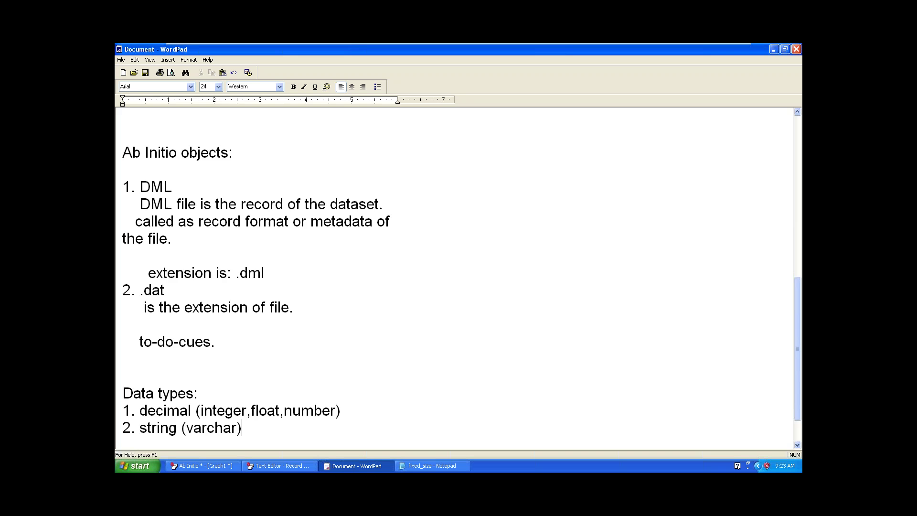
key(Return)
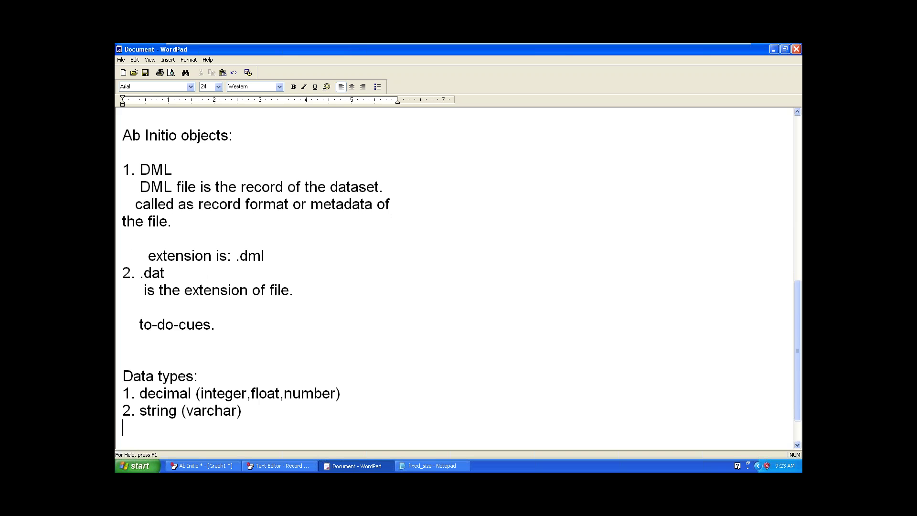
text(3. data)
key(BackSpace)
key(BackSpace)
text(e (format)
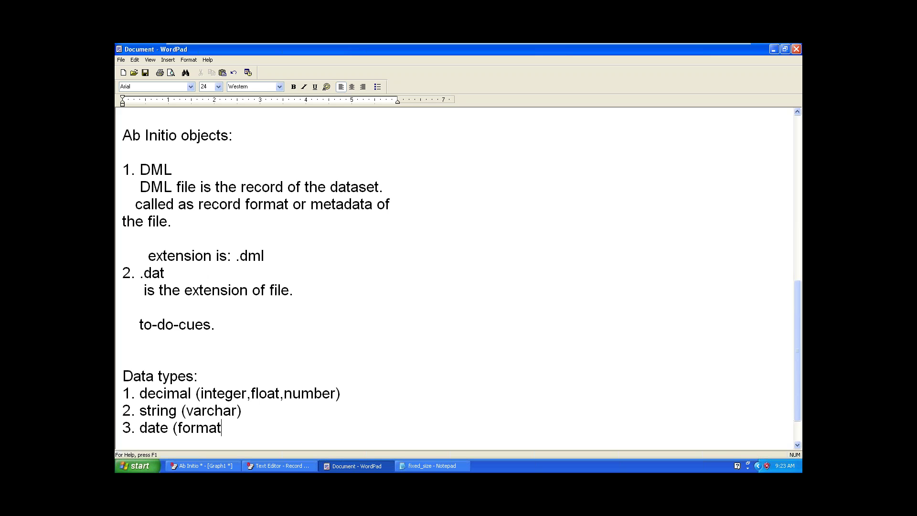
text())
key(Return)
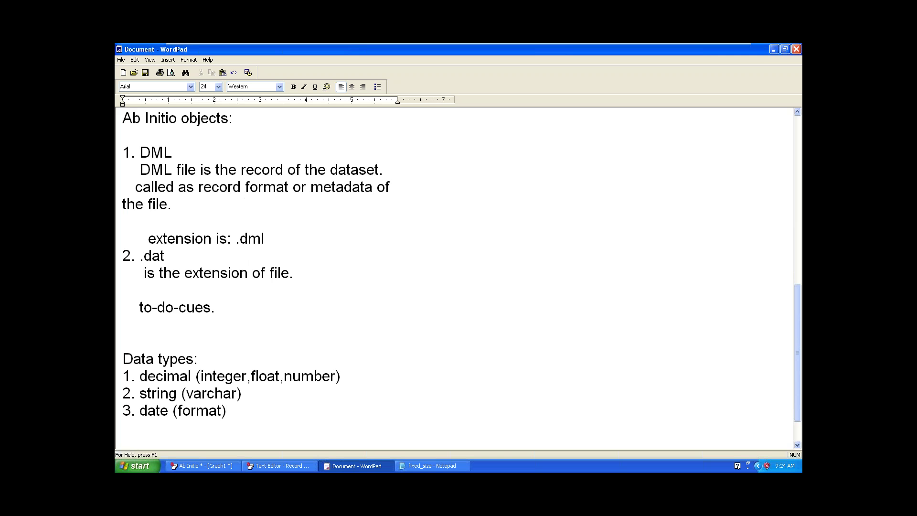
Add the data type entries "4. int" and "5. long", and start a line with only the number 6
text(4. int)
key(Return)
text(5. )
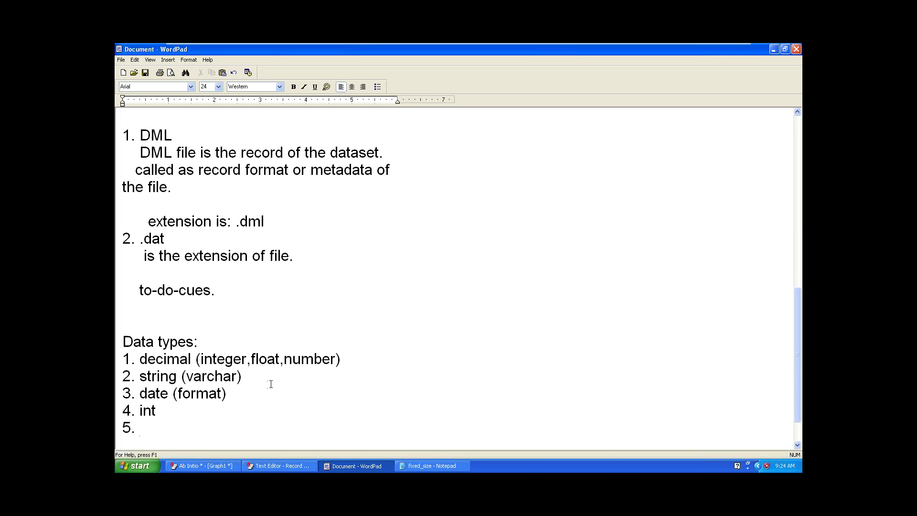
text(long)
key(Return)
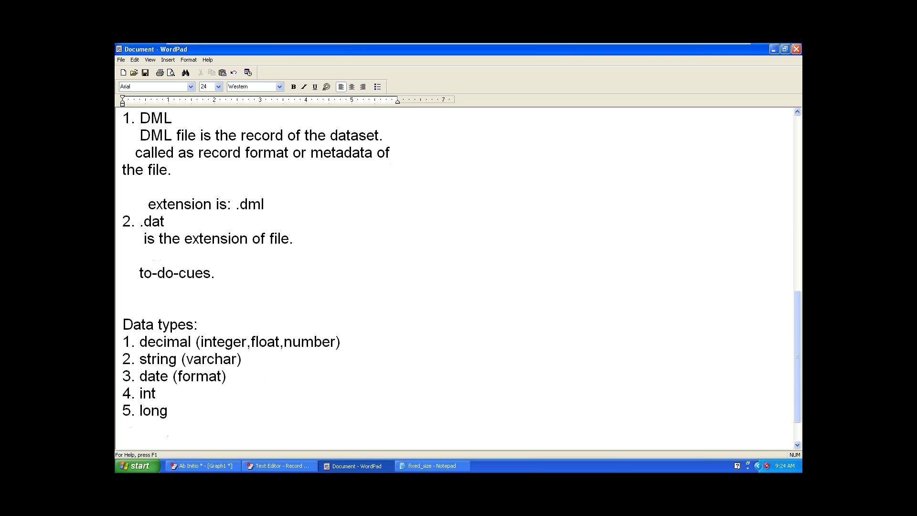
text(6 re)
key(BackSpace)
key(BackSpace)
key(BackSpace)
Highlight the first three data types, then close Ab Initio's record format editor and open a new record format for the read port
drag(227, 376, 120, 333)
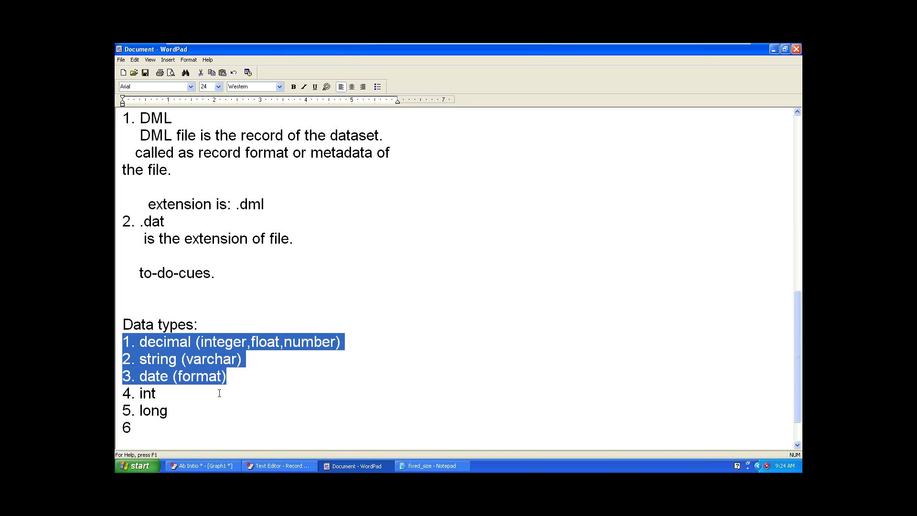
drag(229, 376, 120, 346)
click(299, 466)
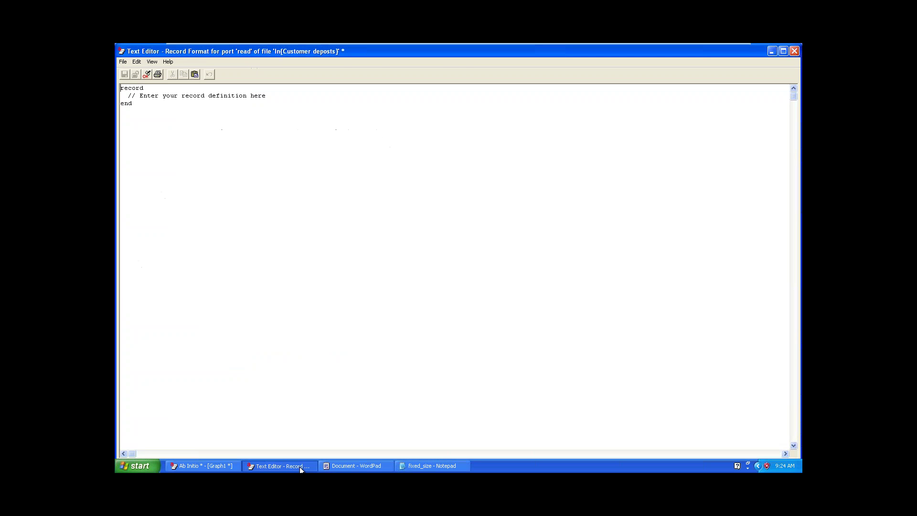
click(793, 53)
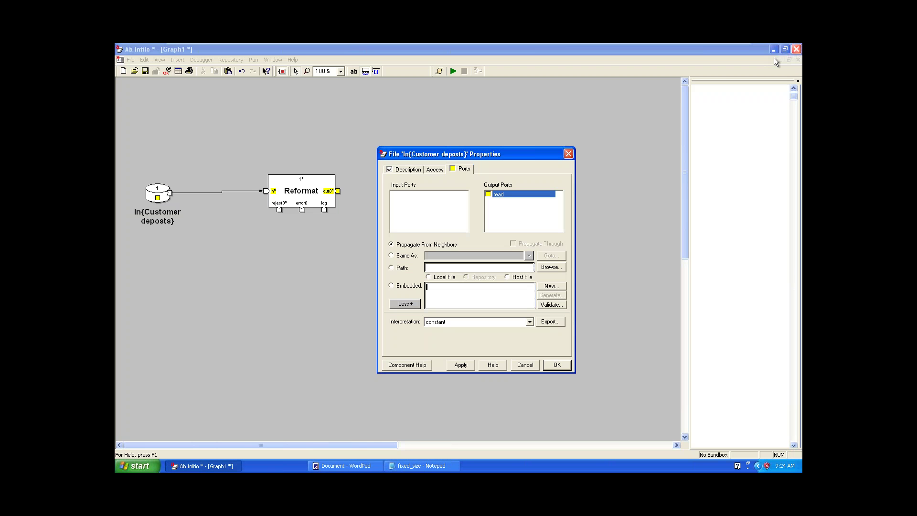
click(560, 287)
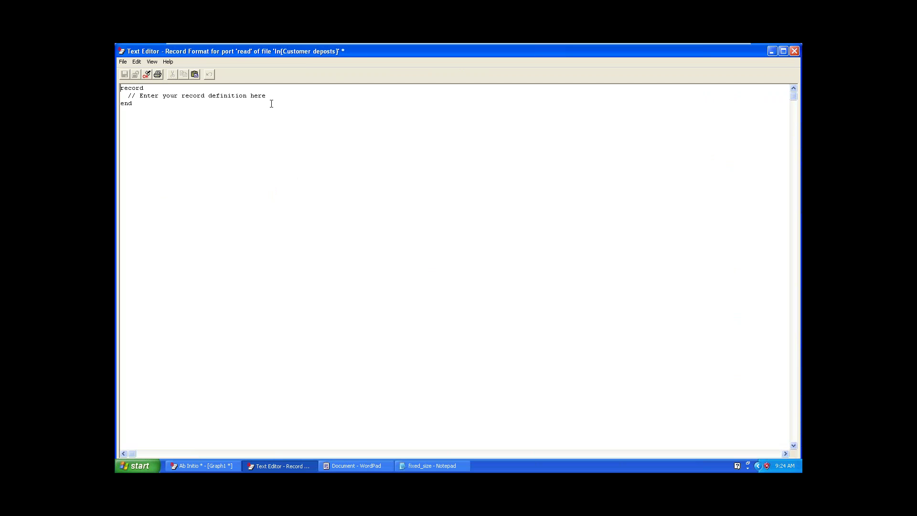
Return to the WordPad notes and add the capitalized heading "EDITORS:" after four blank lines below the 6
click(353, 465)
click(184, 427)
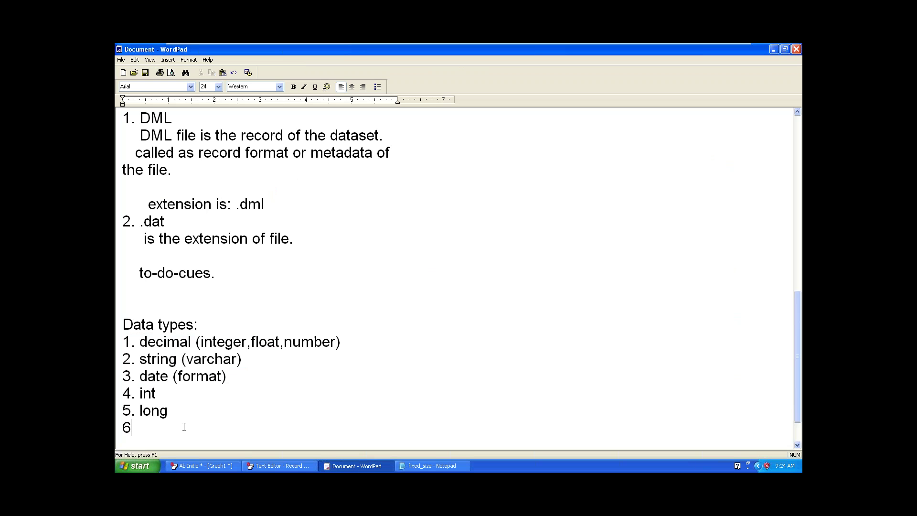
key(Return)
key(Return)
key(Return)
key(Return)
key(Return)
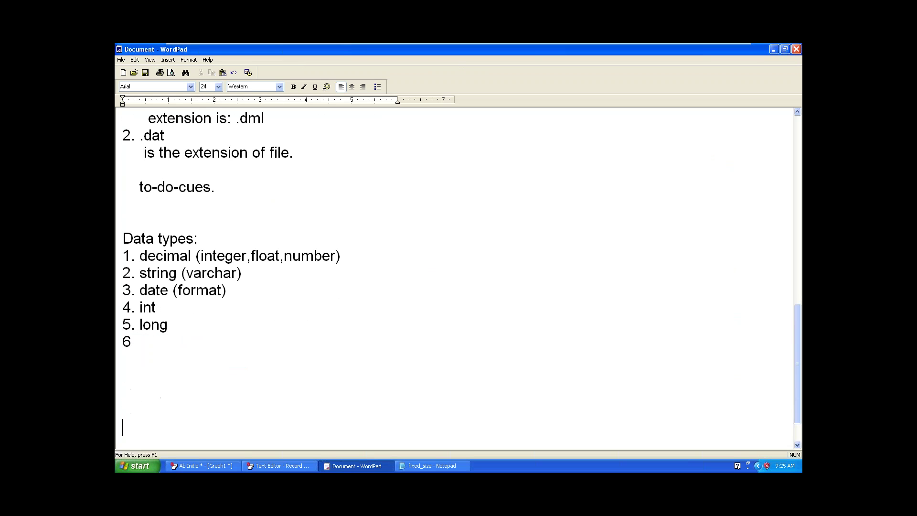
key(Caps_Lock)
text(EDITORS:)
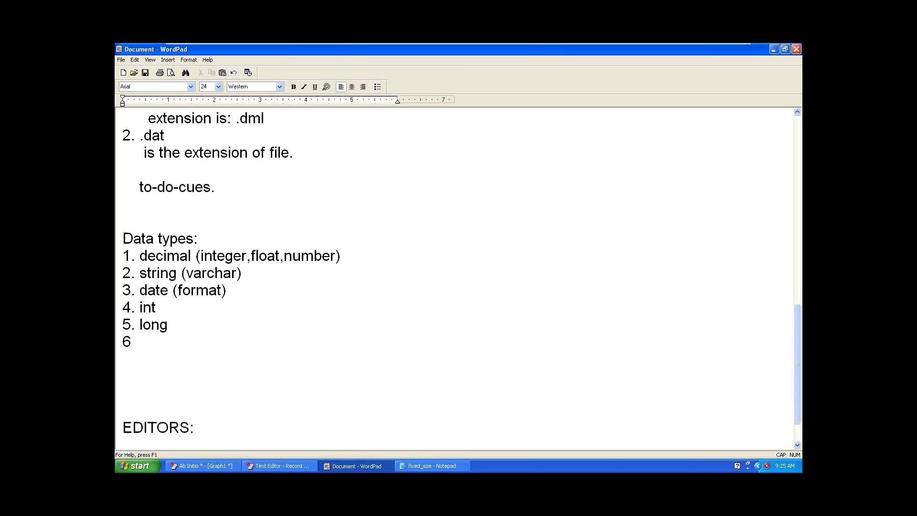
Add the list entry "1. Text editor" on the line below the EDITORS heading
key(Return)
key(Caps_Lock)
text(1. T)
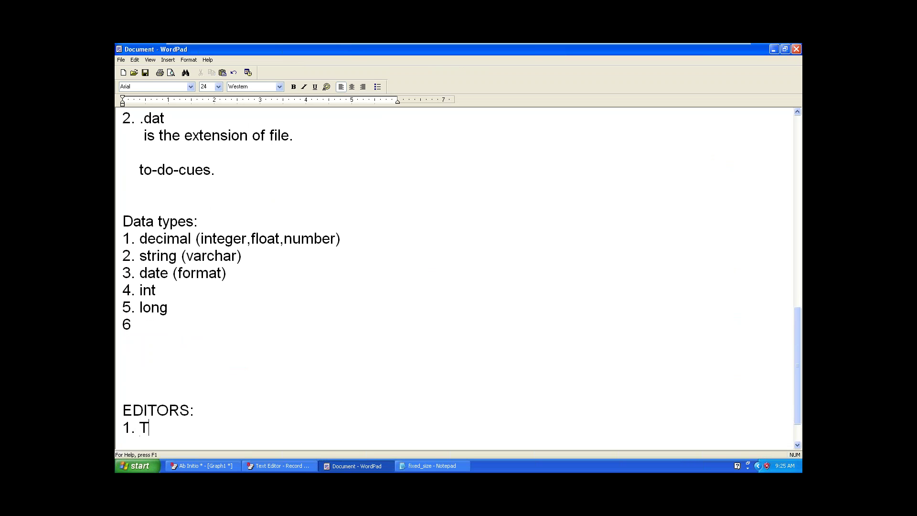
text(ext editor)
Describe the text editor on an indented line as "notepad where you can define any kind of code." and start a new line
key(Return)
text(notep)
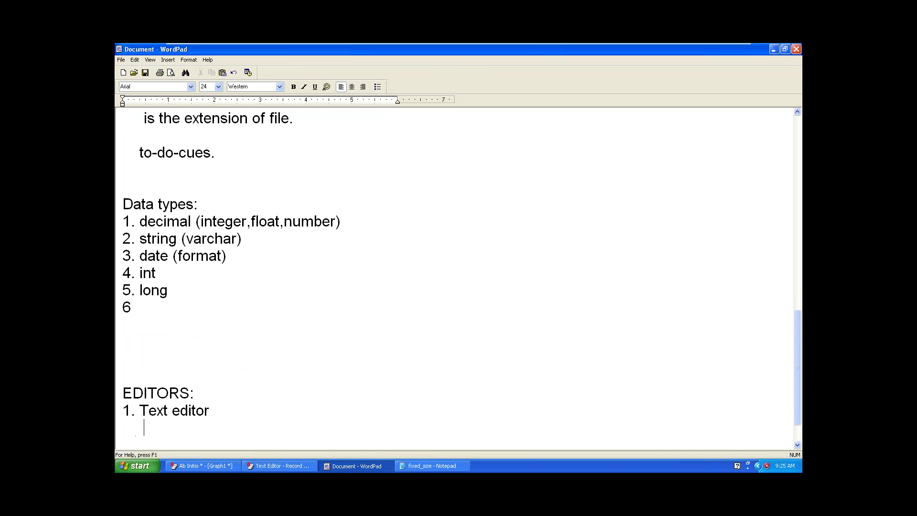
text(ad wh)
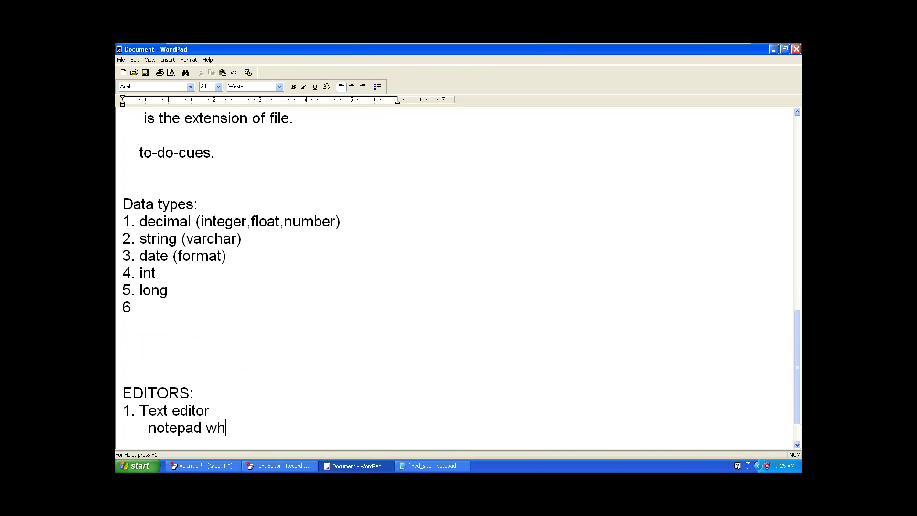
text(ere you can fed)
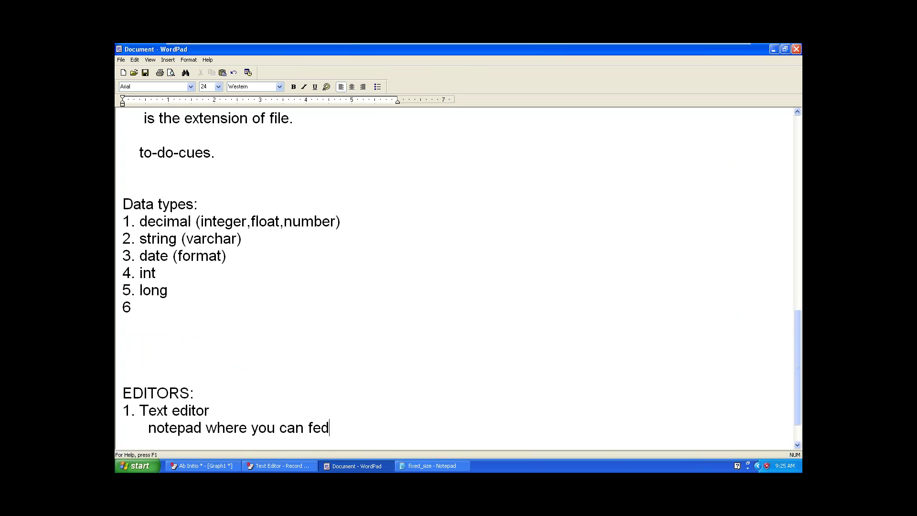
key(BackSpace)
key(BackSpace)
key(BackSpace)
text(define any kind)
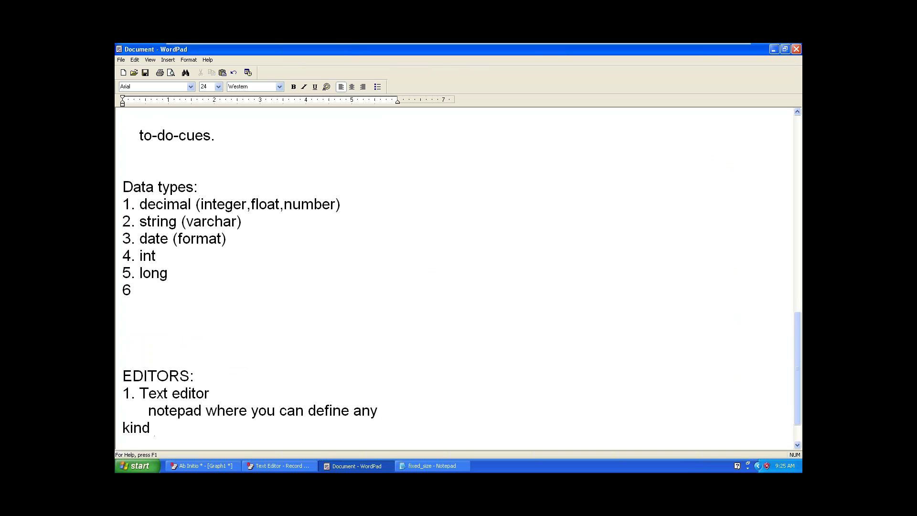
text( of code.)
key(Return)
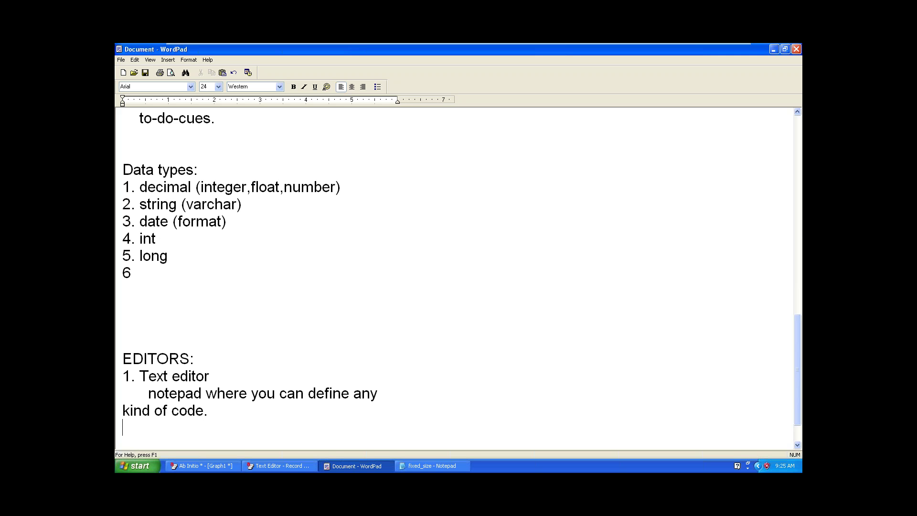
Switch to Ab Initio's text editor and highlight the record keyword, the end keyword and the comment line in the record format template
click(279, 465)
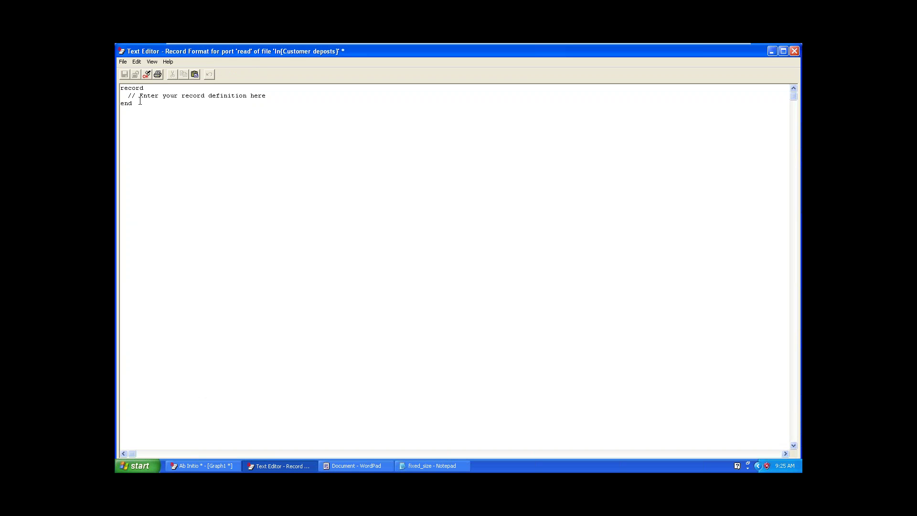
drag(155, 89, 119, 88)
key(ctrl+End)
key(shift+Left)
click(143, 127)
drag(144, 88, 275, 103)
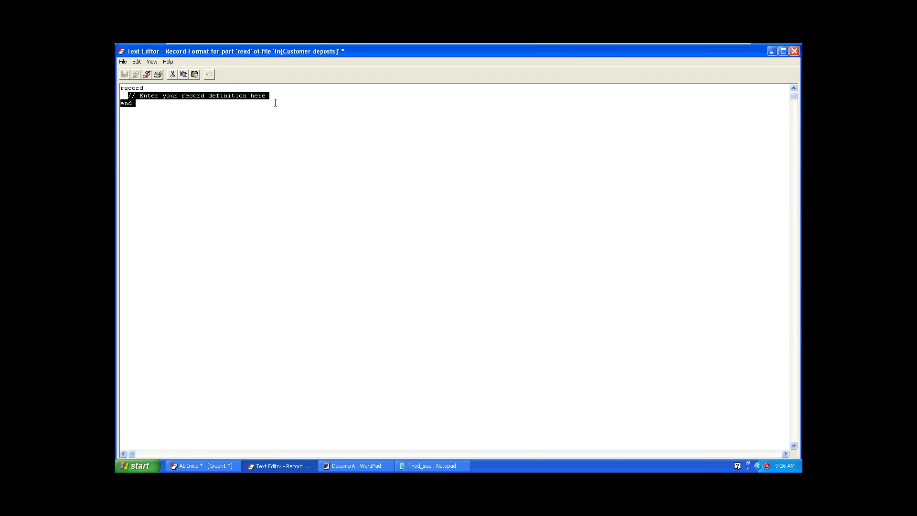
click(288, 101)
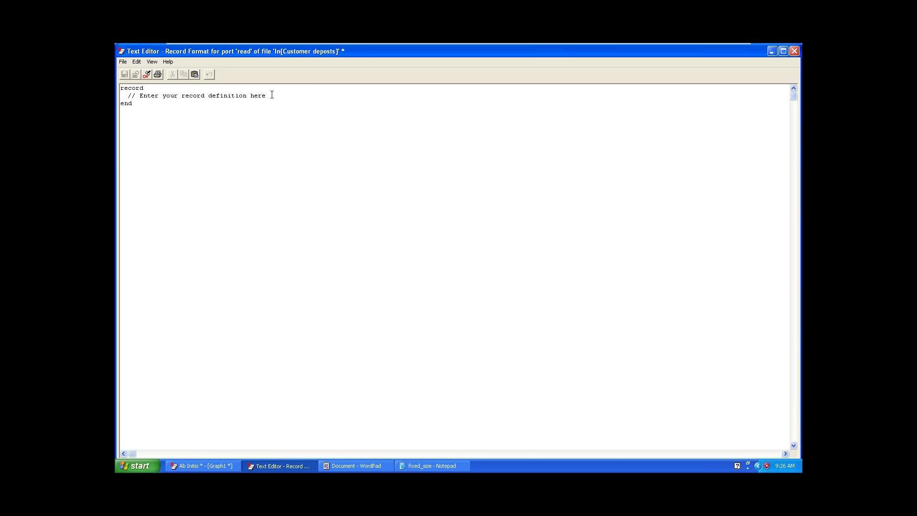
Insert a blank line below the template comment, then check the first record's three-digit ID in the fixed_size file in Notepad
click(273, 94)
key(Return)
click(418, 466)
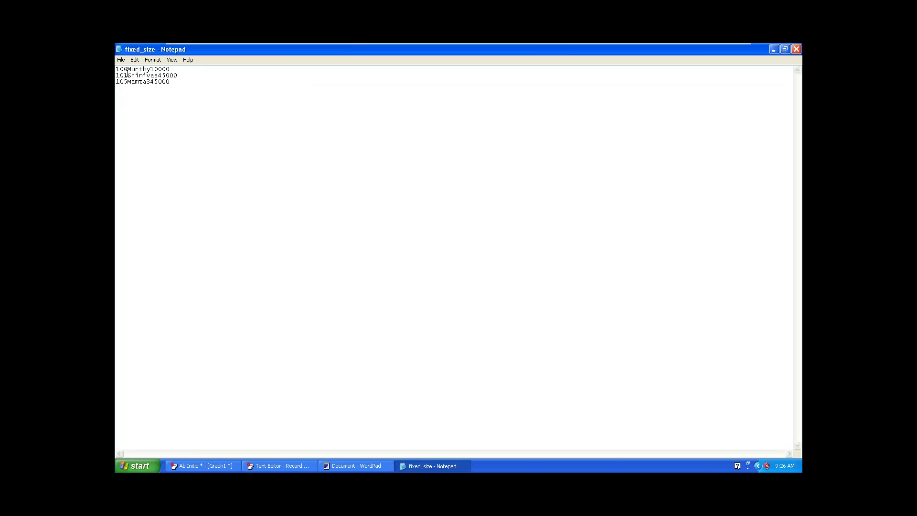
drag(127, 70, 119, 73)
click(774, 49)
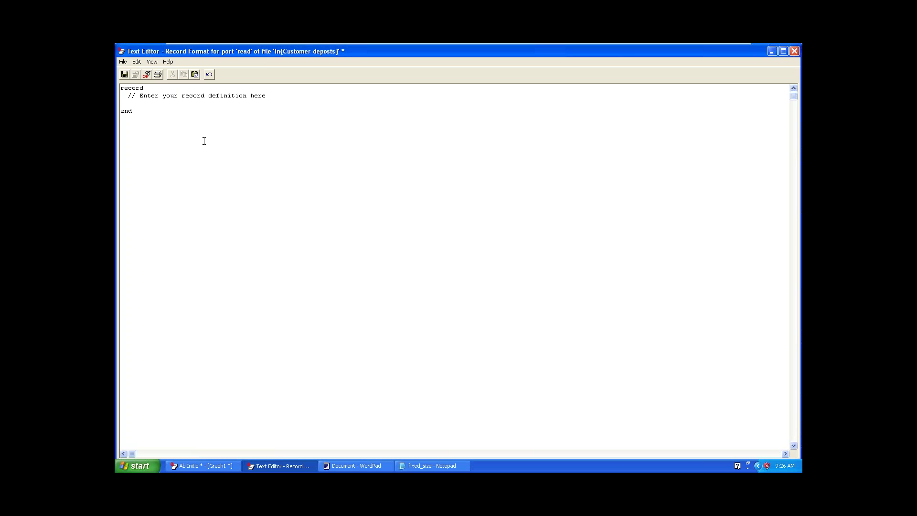
Define the first field as "decimal(3) cid;" on the blank line and highlight it
text(decia)
key(BackSpace)
key(BackSpace)
text(mal)
text((3)
text() cid)
key(Down)
key(Up)
key(shift+Home)
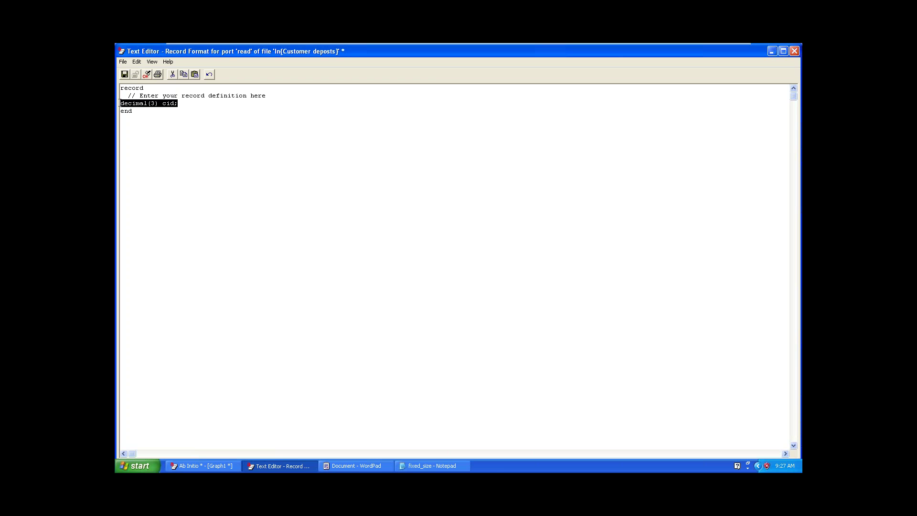
click(190, 104)
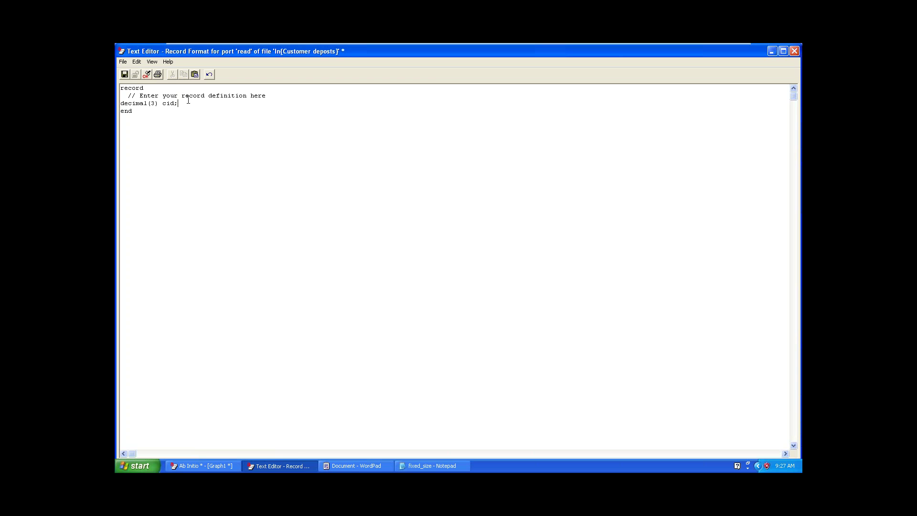
Check the first record's name in the fixed_size file and add the field "string(6) name;" below cid in the record format
key(Return)
click(430, 465)
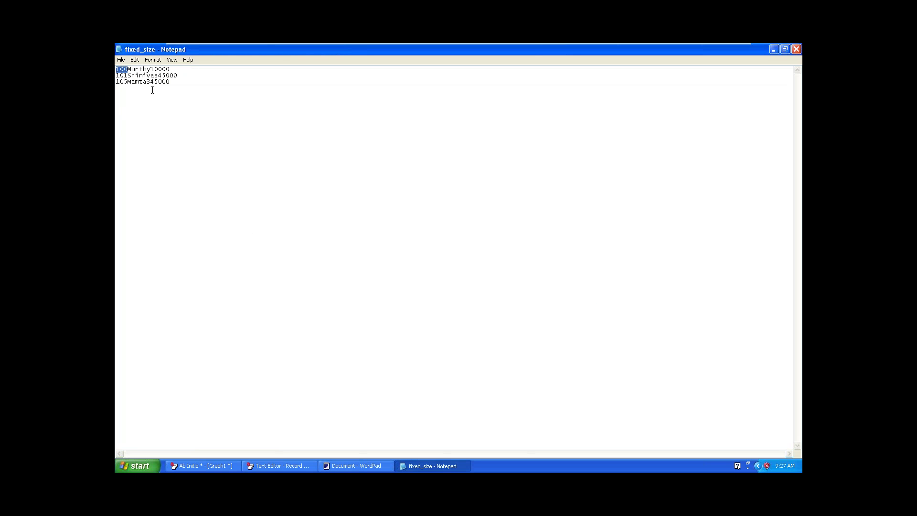
click(131, 70)
double_click(141, 69)
click(771, 52)
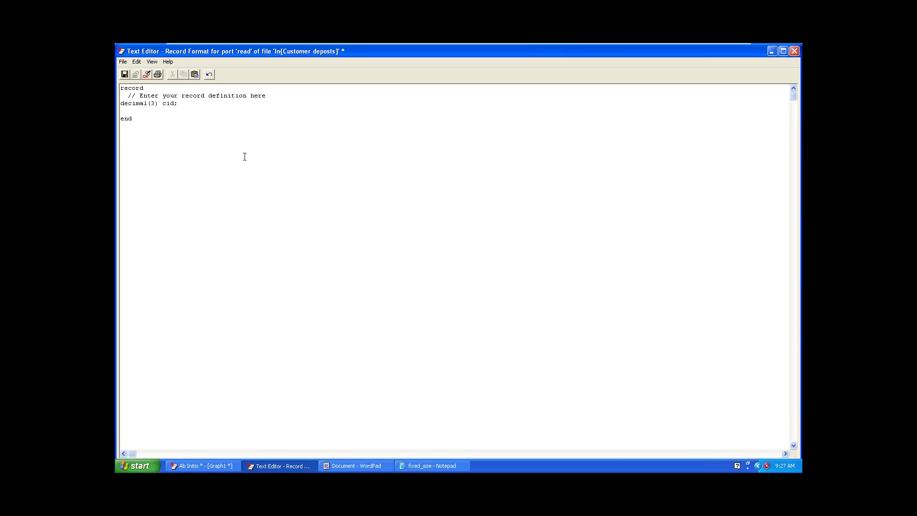
text(string(6) name;)
mouse_move(121, 119)
mouse_down()
mouse_move(137, 139)
mouse_move(178, 111)
mouse_move(120, 109)
mouse_move(120, 102)
mouse_up()
click(174, 123)
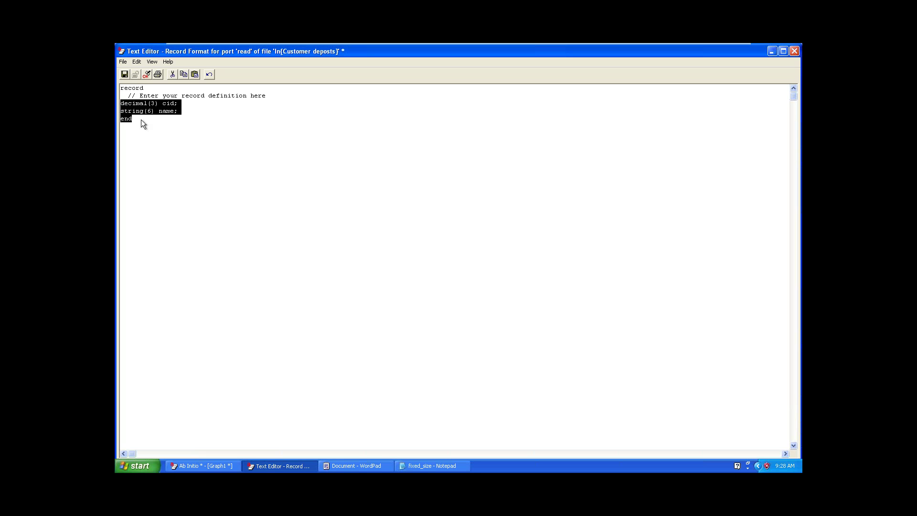
Delete the entire text of the record definition and switch to the grid-based Record Format Editor
click(197, 145)
key(ctrl+a)
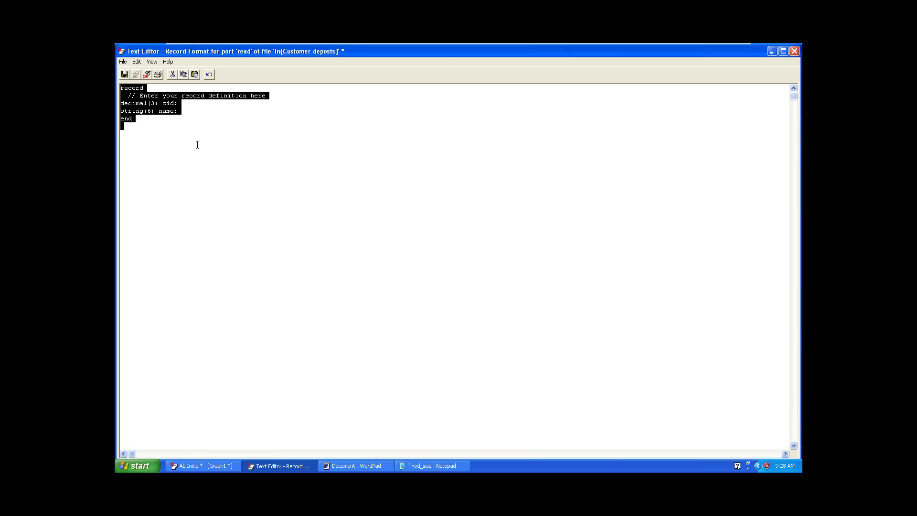
key(Delete)
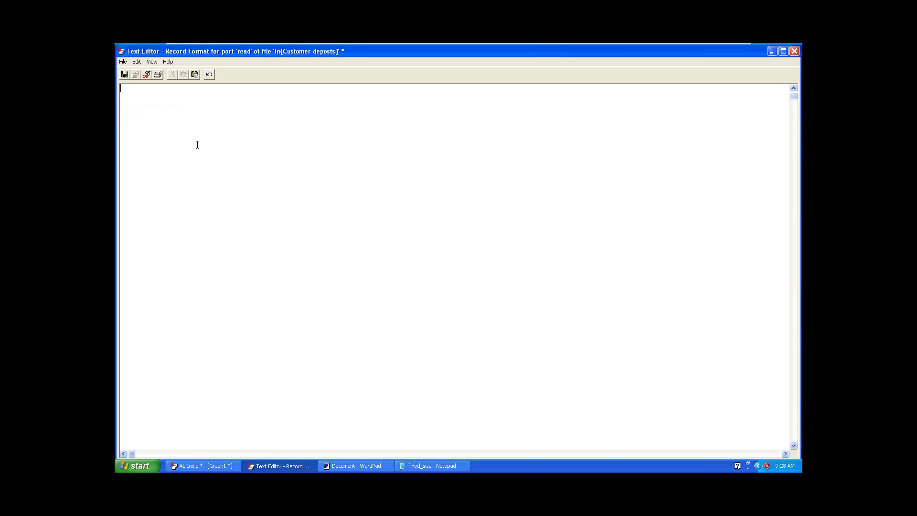
click(152, 62)
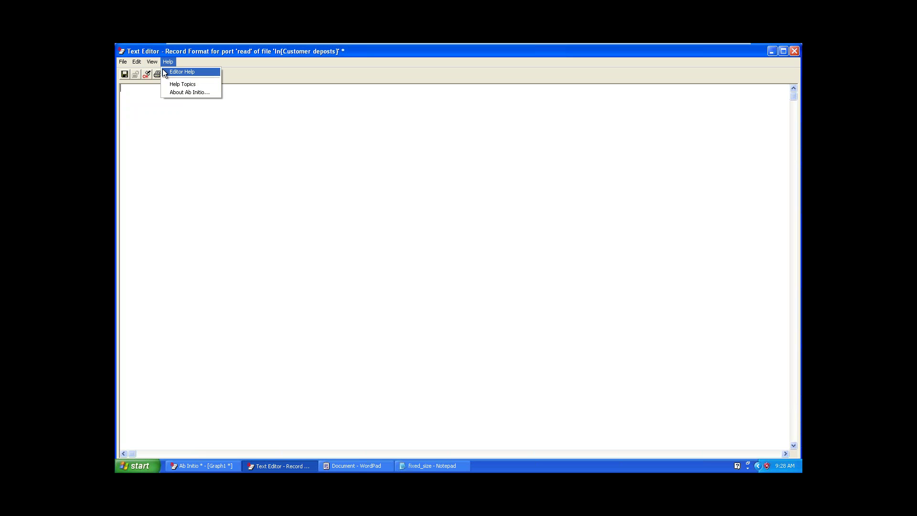
click(158, 71)
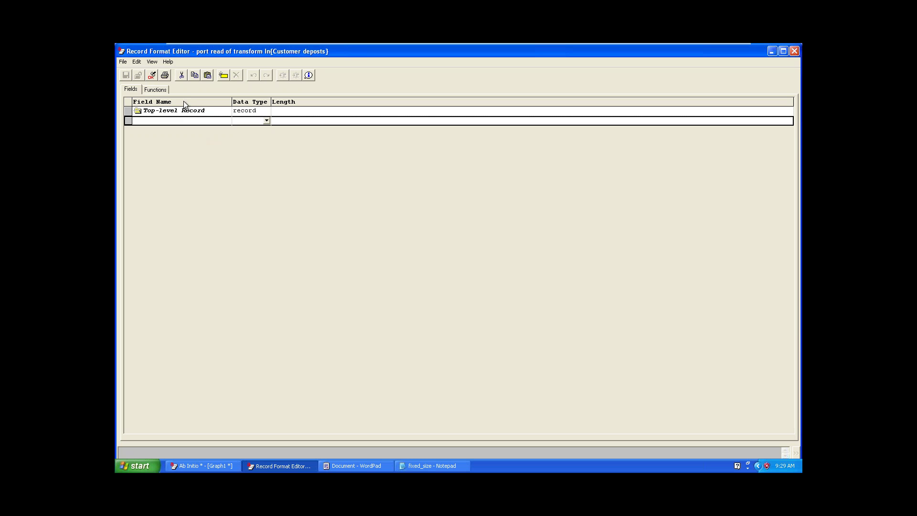
Enter cid as the field name in the empty row below the Top-level Record
click(181, 113)
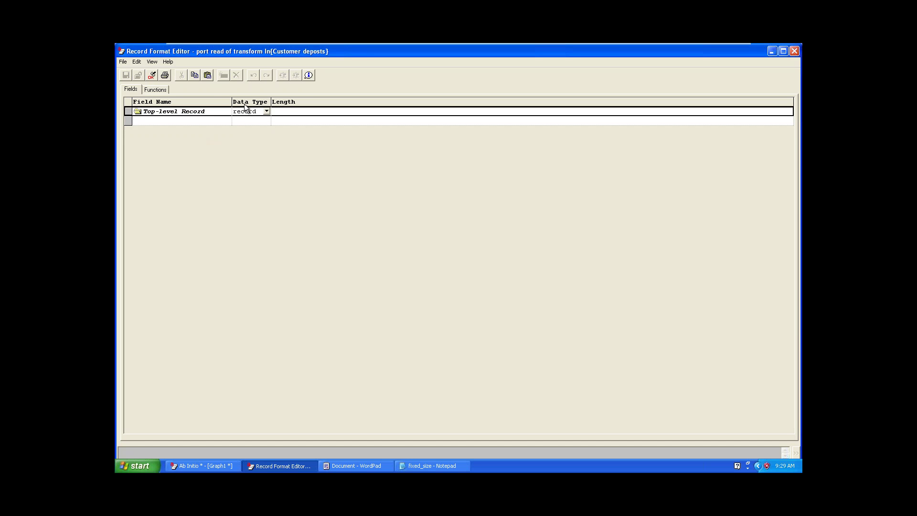
click(277, 111)
click(202, 120)
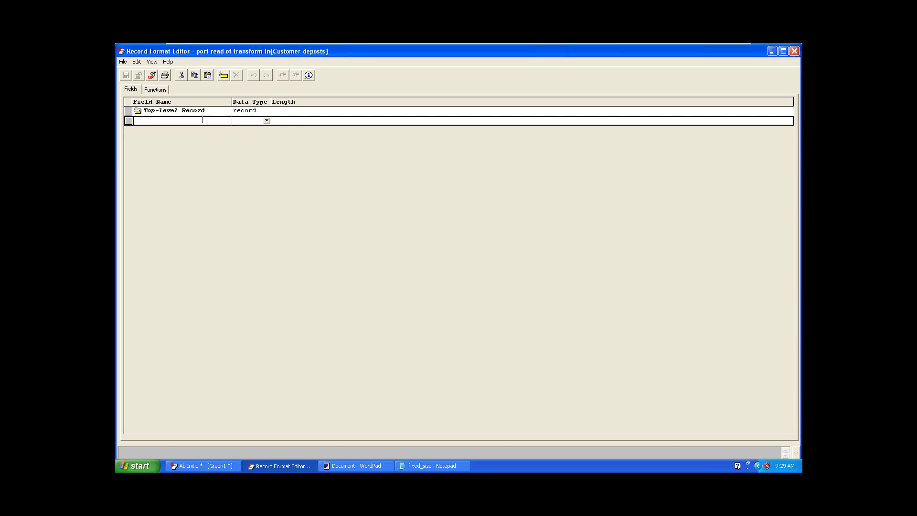
text(cid)
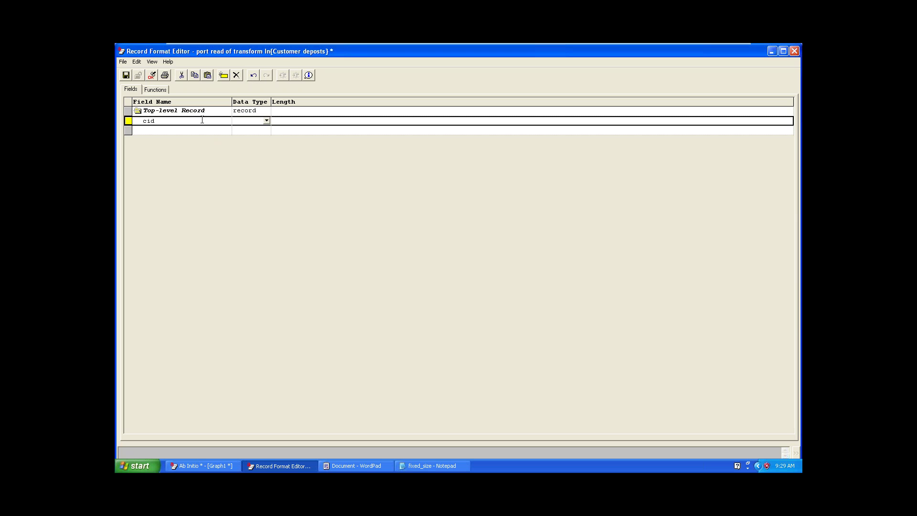
key(Return)
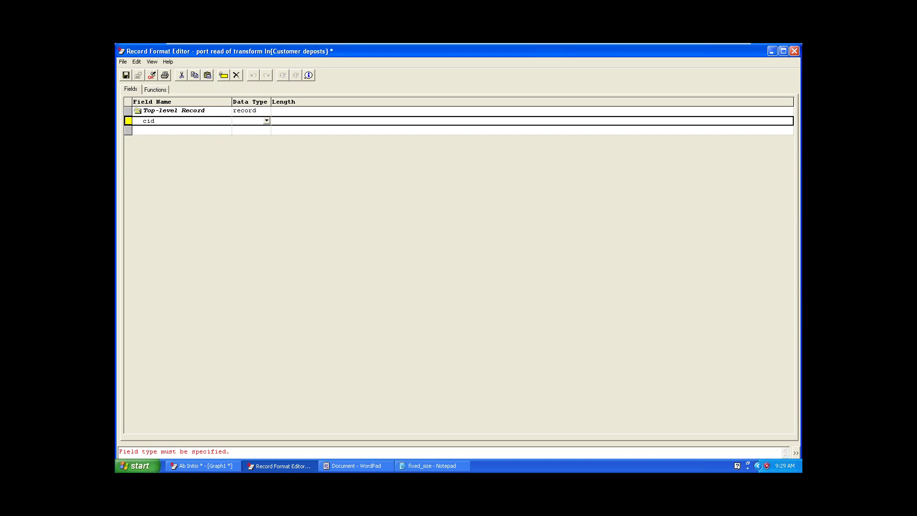
Browse the available data types for cid, then set its data type to decimal and its length to 3
click(267, 120)
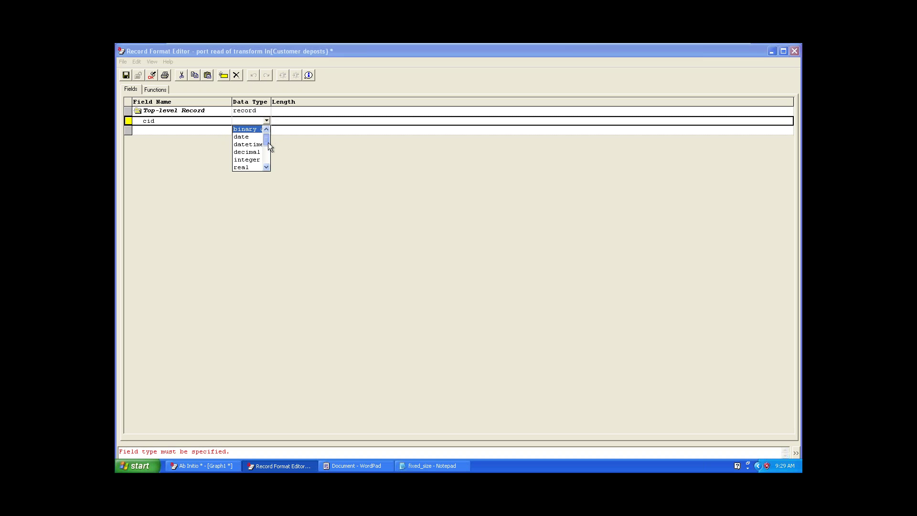
drag(268, 142, 263, 160)
scroll(265, 144, up, 1)
drag(266, 146, 265, 158)
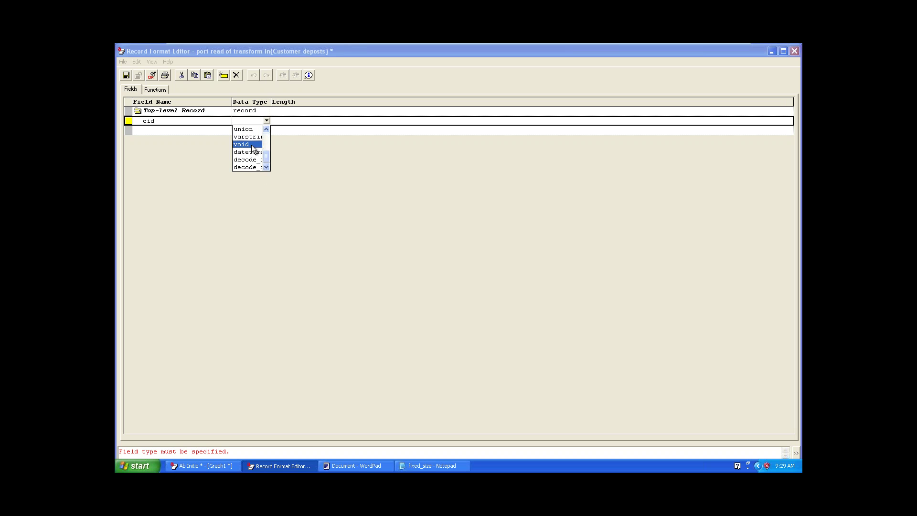
click(252, 145)
text(decimal)
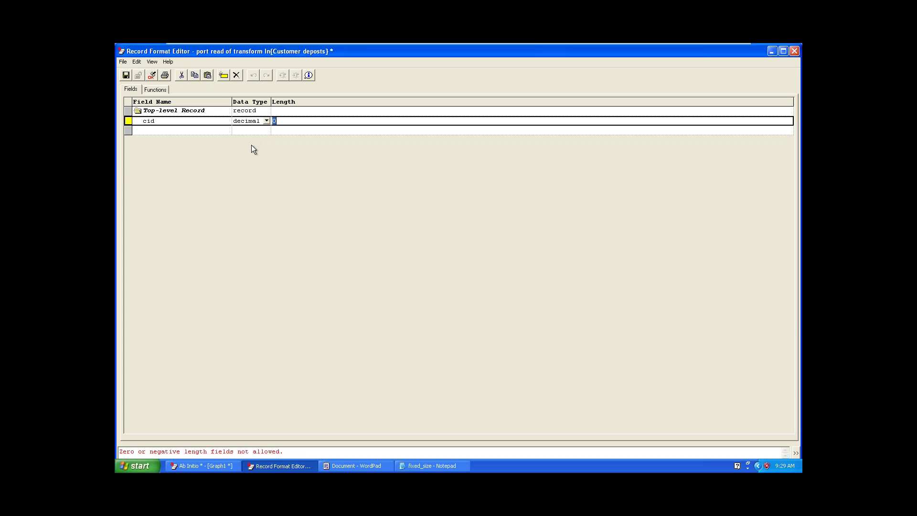
key(Return)
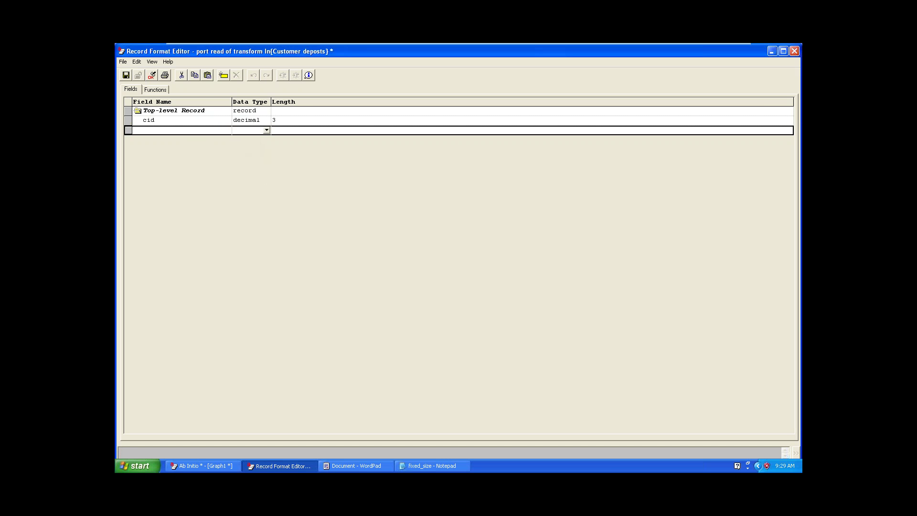
Add a second field called name with data type string and length 6
text(name)
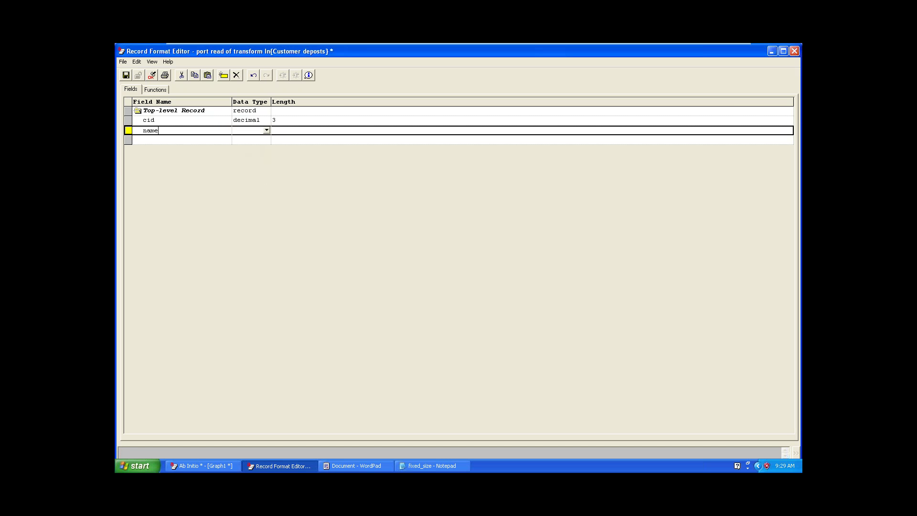
key(Tab)
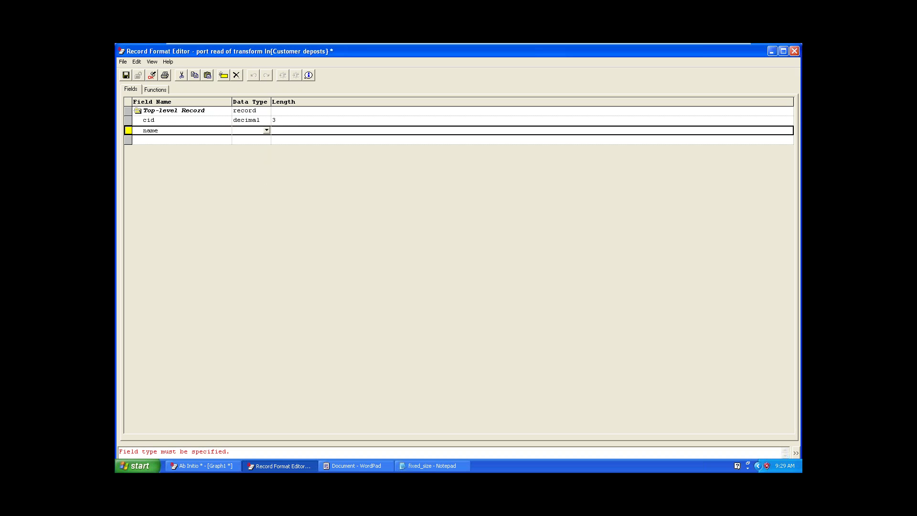
click(266, 130)
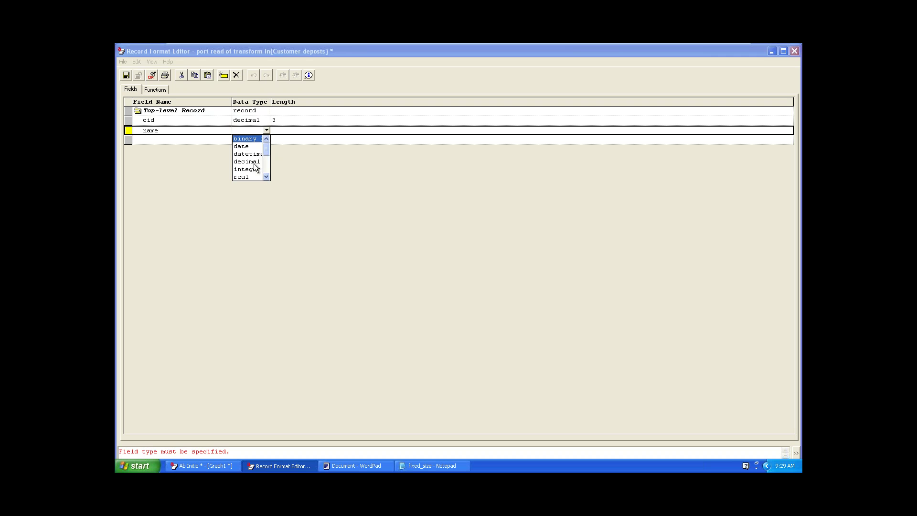
key(s)
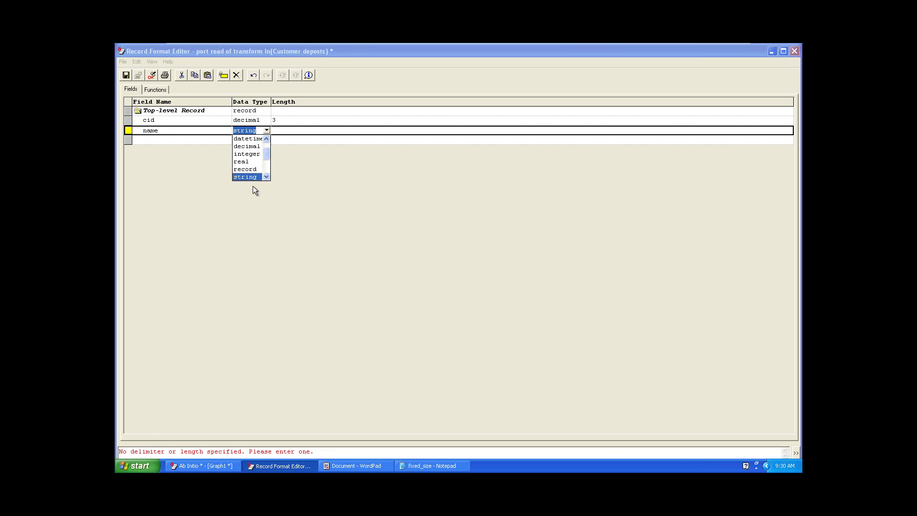
click(252, 169)
text(st)
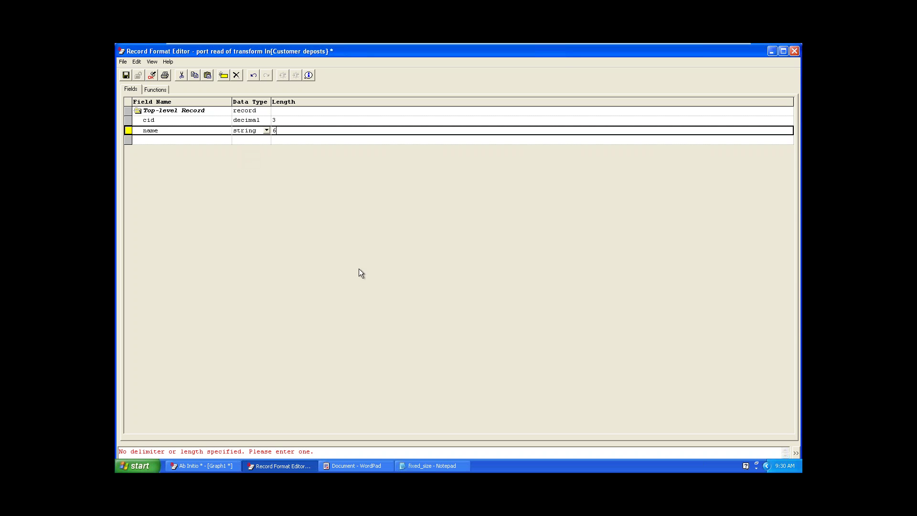
click(212, 141)
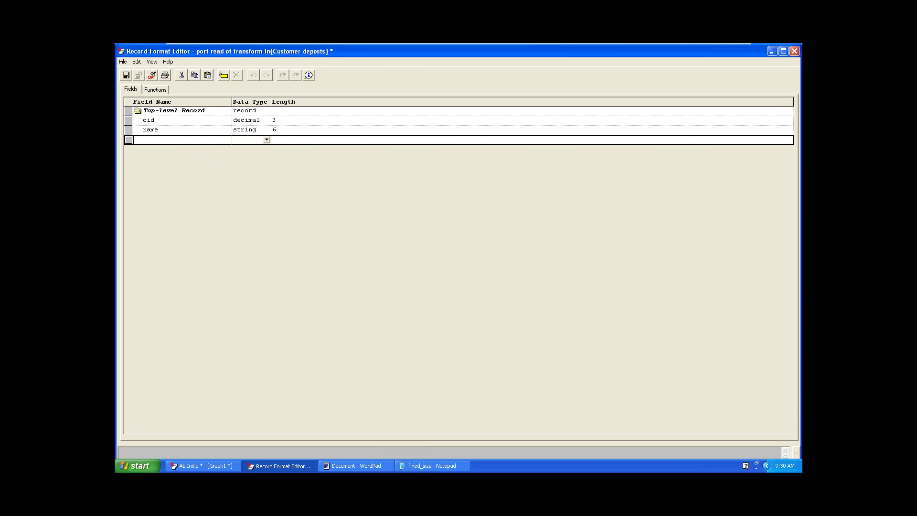
Check the fixed_size records in Notepad, and add a third field called deposit with data type decimal
click(409, 470)
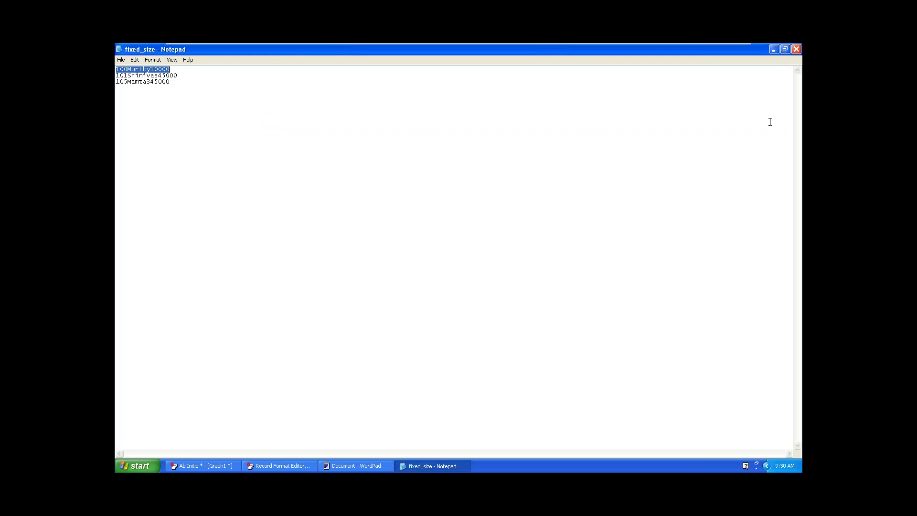
click(773, 50)
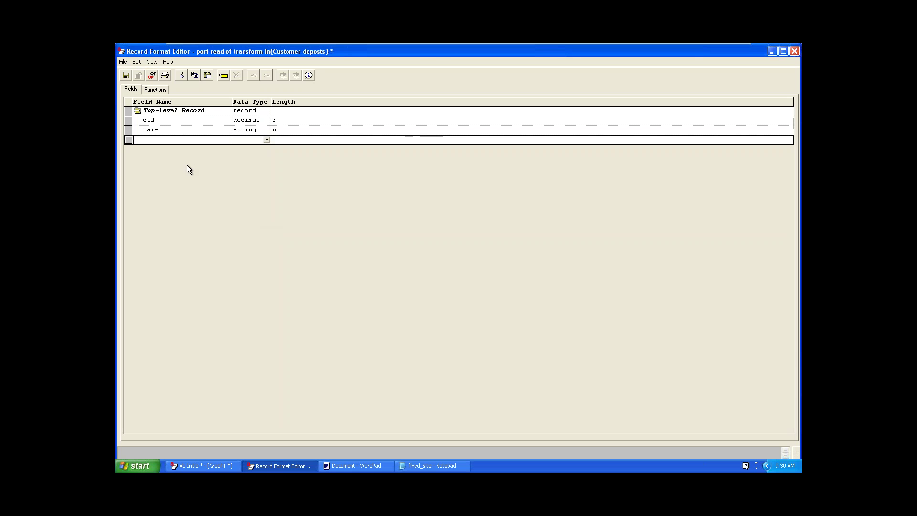
text(deposit)
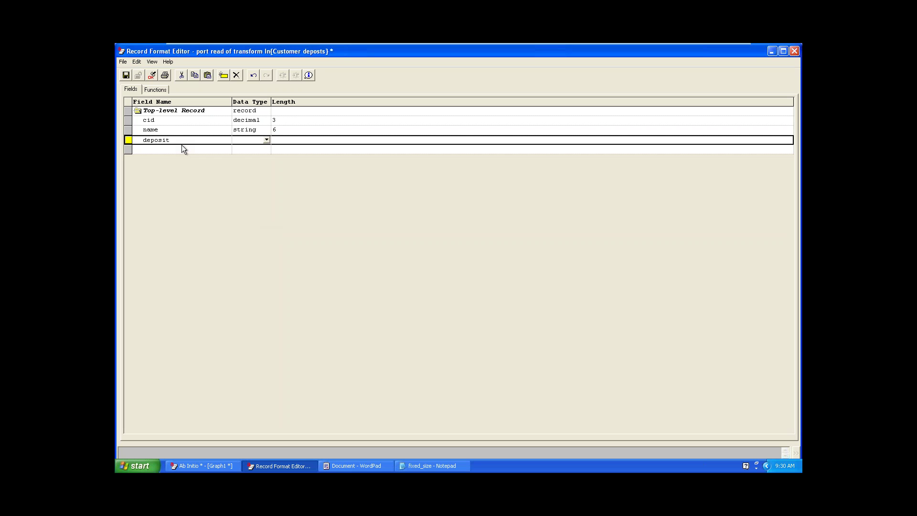
key(Return)
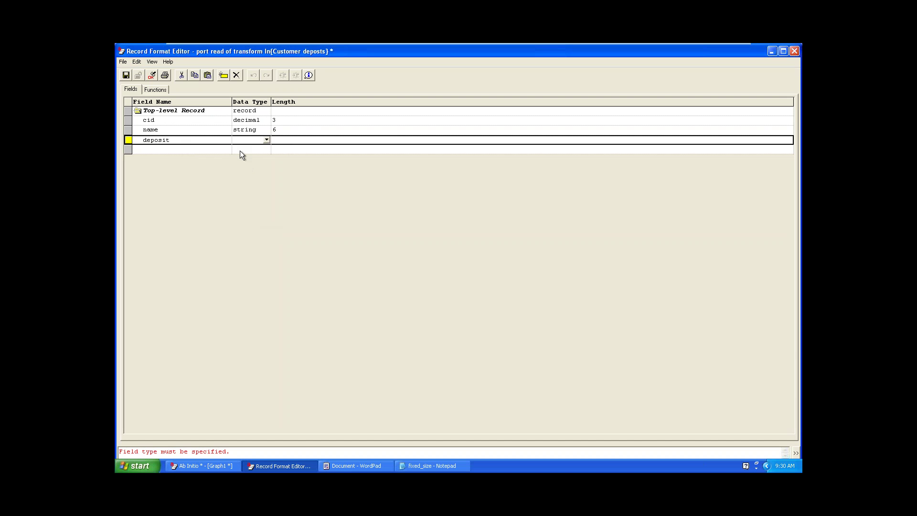
text(de)
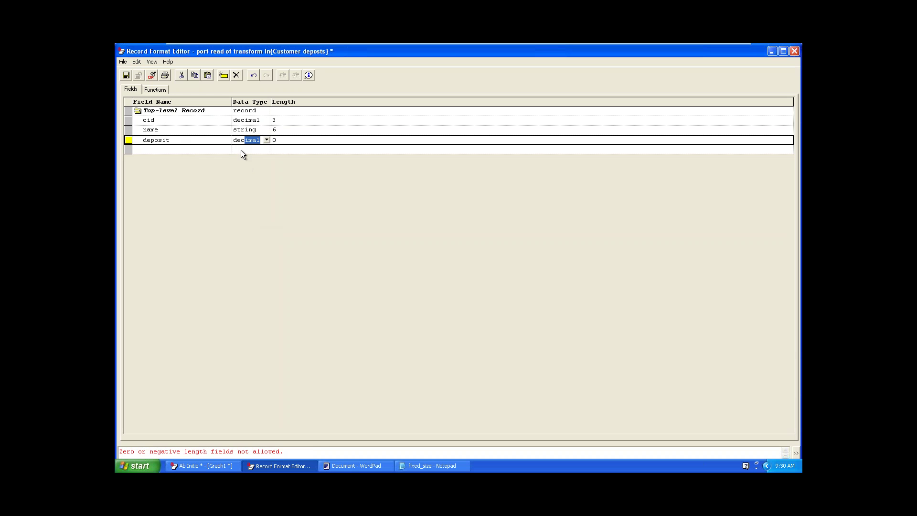
text(c)
key(Tab)
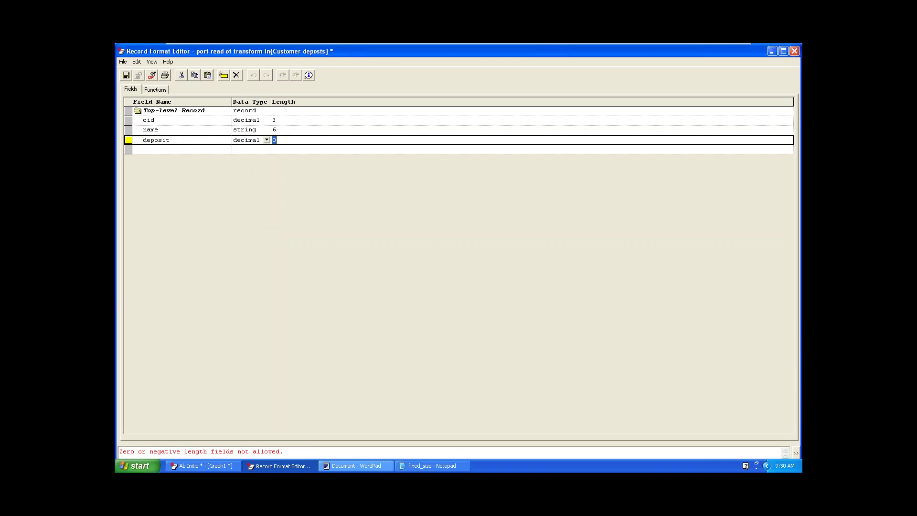
Examine the deposit digits at the end of the first fixed_size record in Notepad, and return to the Record Format Editor
click(418, 462)
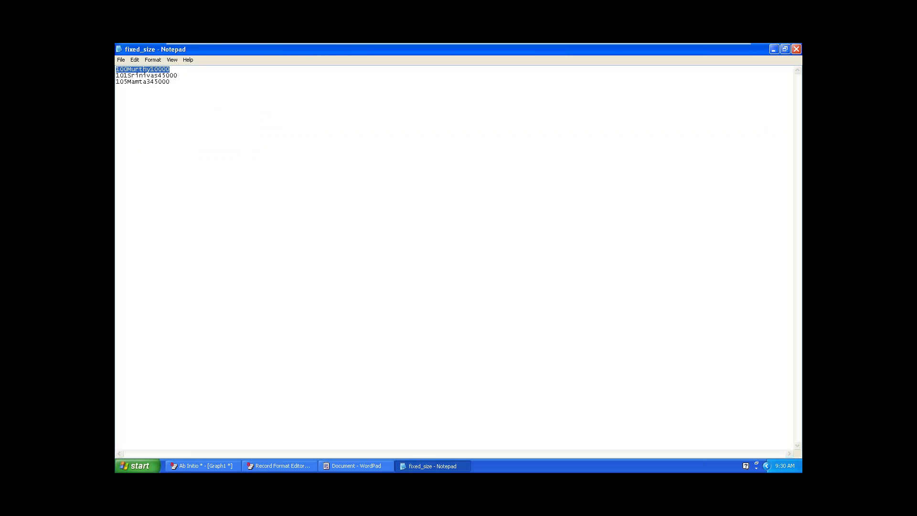
click(217, 190)
drag(165, 70, 151, 70)
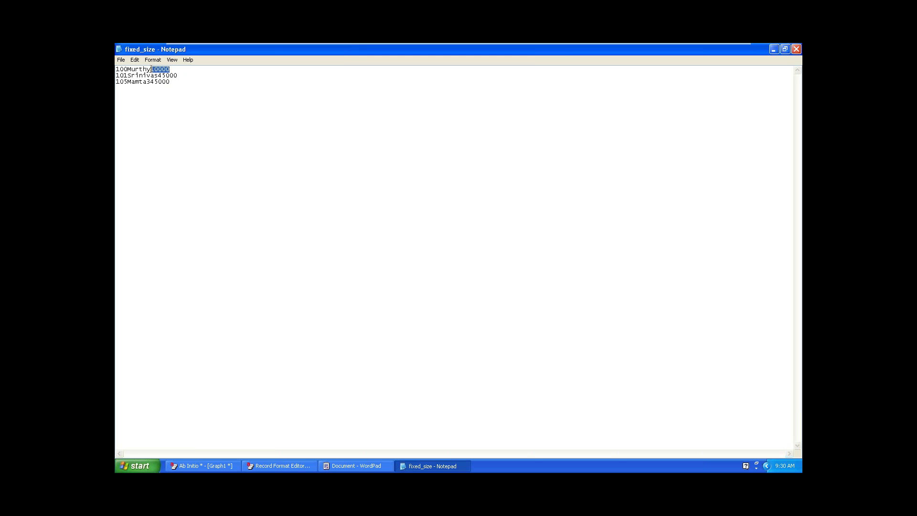
click(151, 70)
click(772, 51)
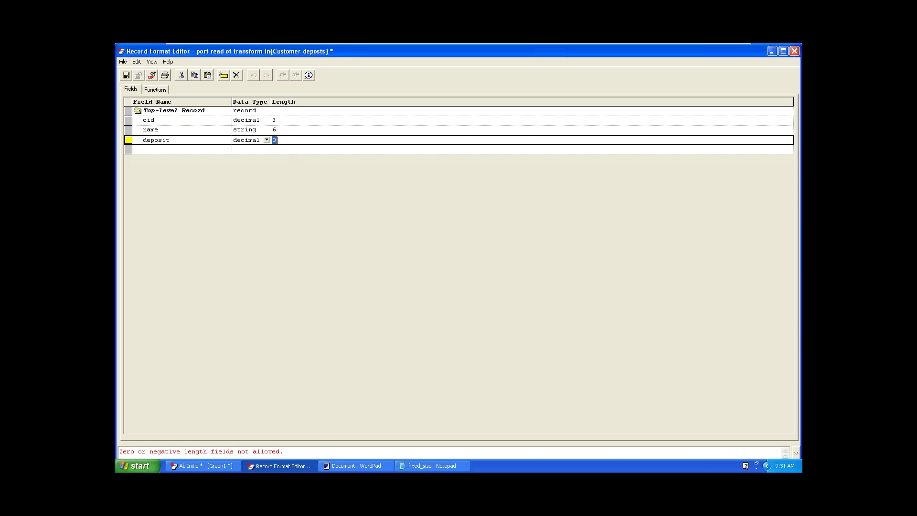
Try adding a fourth field called new_line with data type string, and delete that row
key(Return)
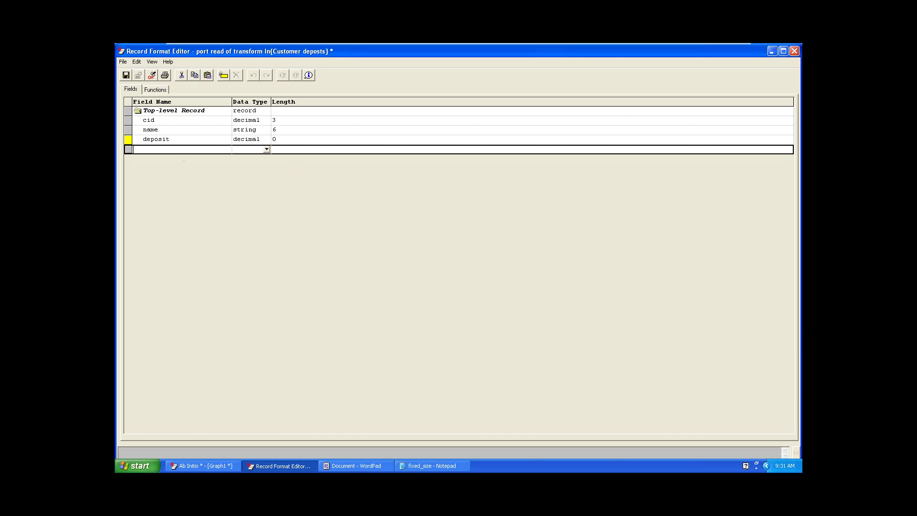
text(new)
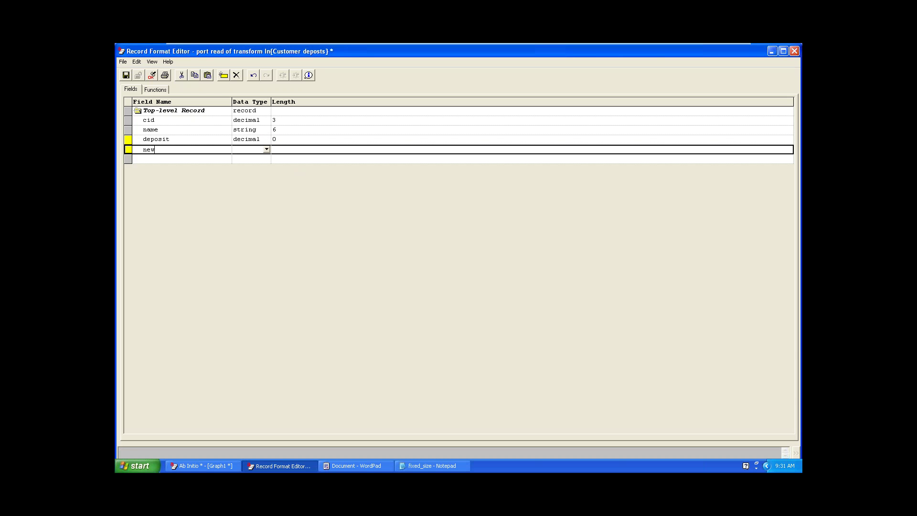
text(3_1)
text(ine)
key(Tab)
text(st)
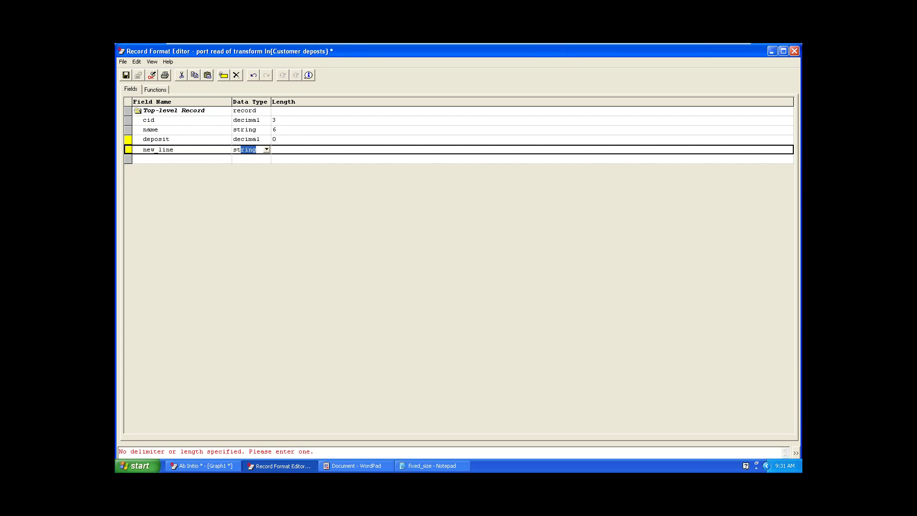
key(Tab)
key(Return)
click(237, 76)
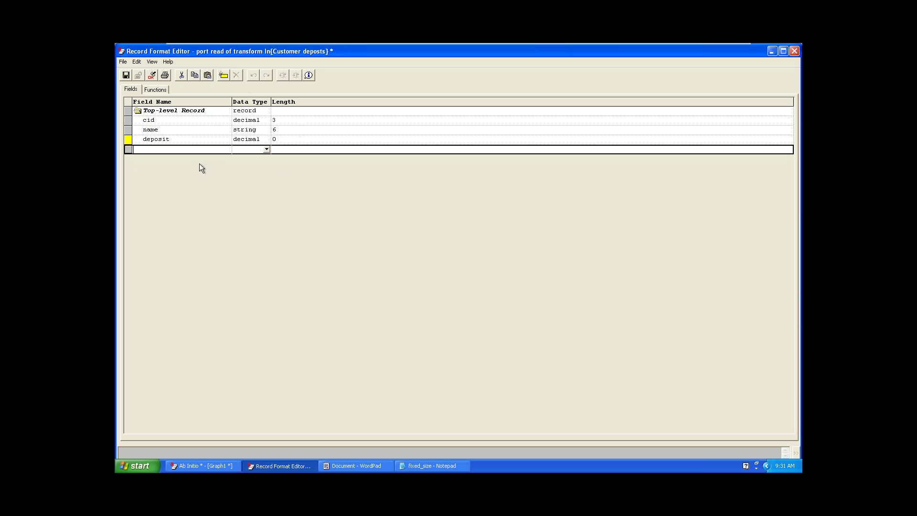
Switch to WordPad and start a note below the Text editor entry reading "window,the new line char indicated by"
click(279, 139)
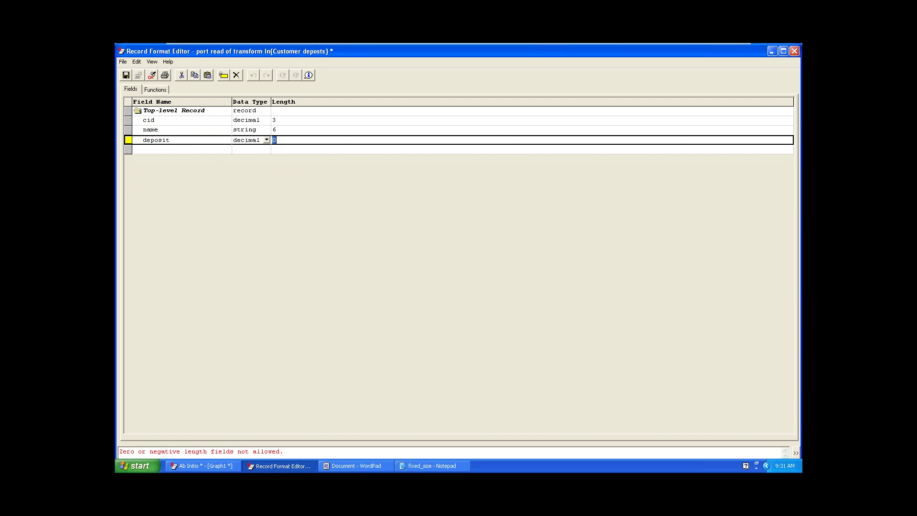
click(430, 465)
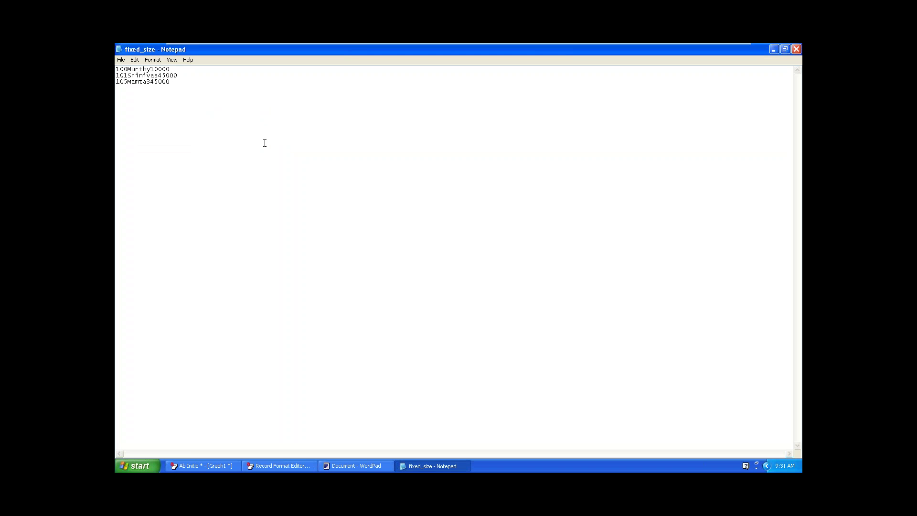
click(362, 461)
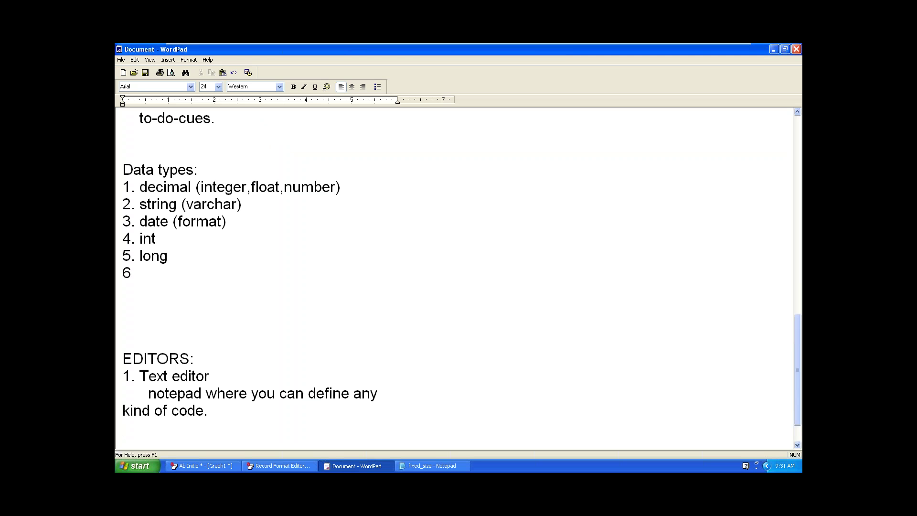
key(Return)
key(Return)
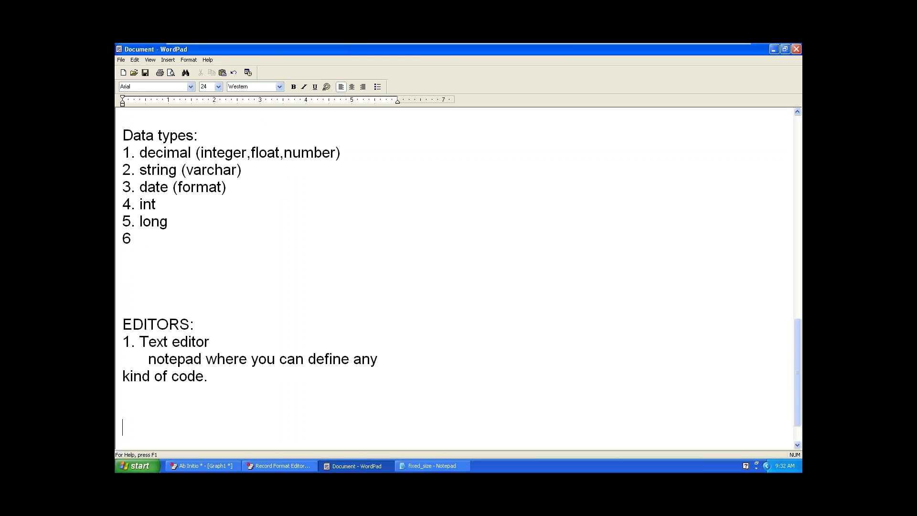
text(windws)
key(BackSpace)
key(BackSpace)
text(ow,the new line)
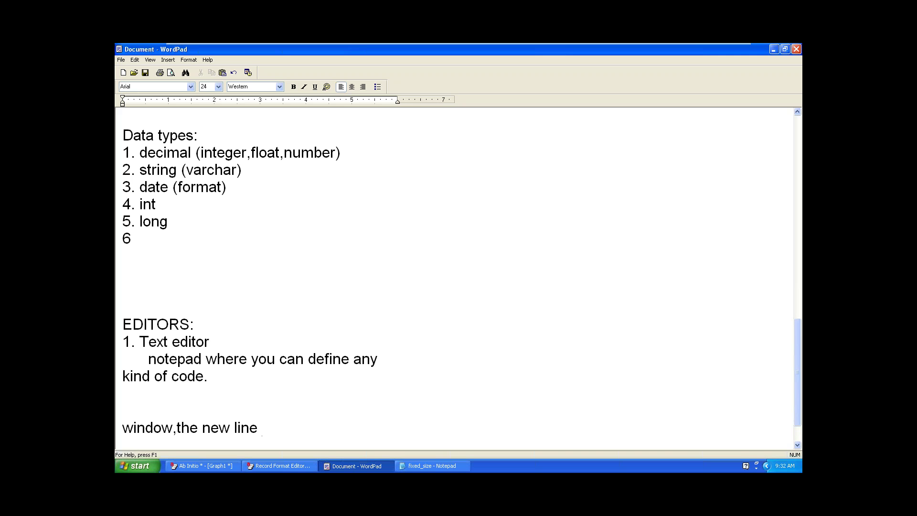
text( chare)
key(BackSpace)
text(indicated by)
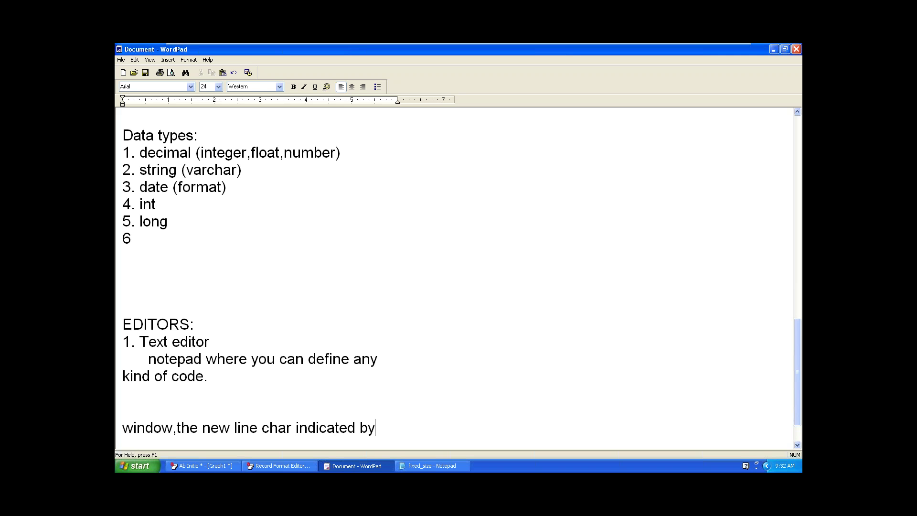
Complete the WordPad note with \r\n and remove the word "by" so the characters fit on the same line
text(\r\)
key(BackSpace)
key(BackSpace)
key(BackSpace)
text(\r\)
text(n)
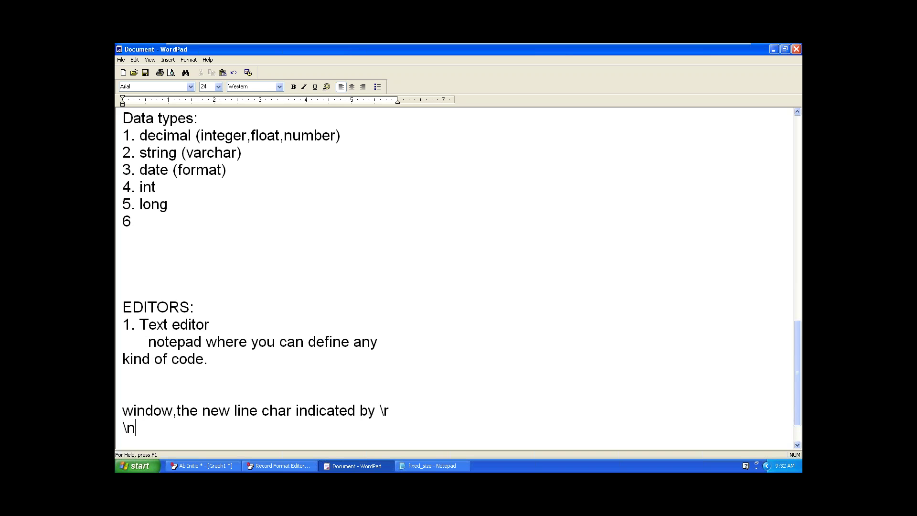
click(374, 419)
key(BackSpace)
key(BackSpace)
drag(385, 412, 364, 410)
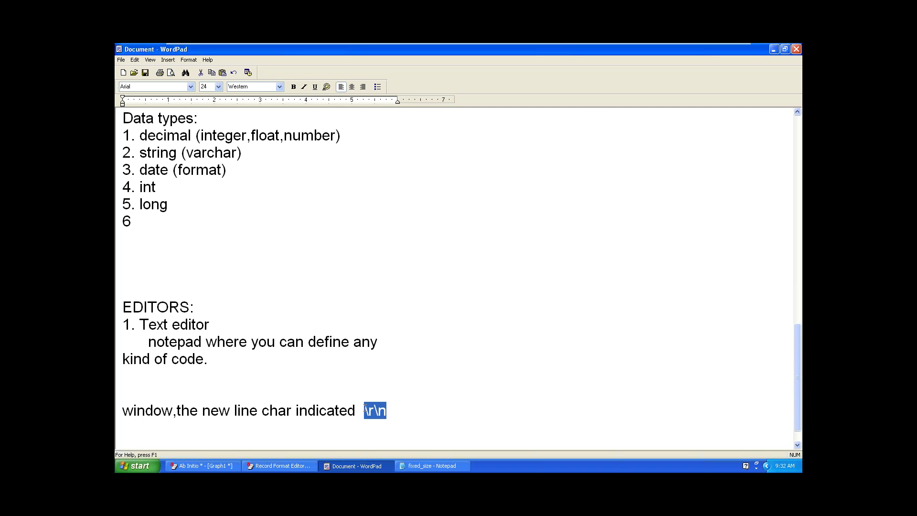
click(364, 409)
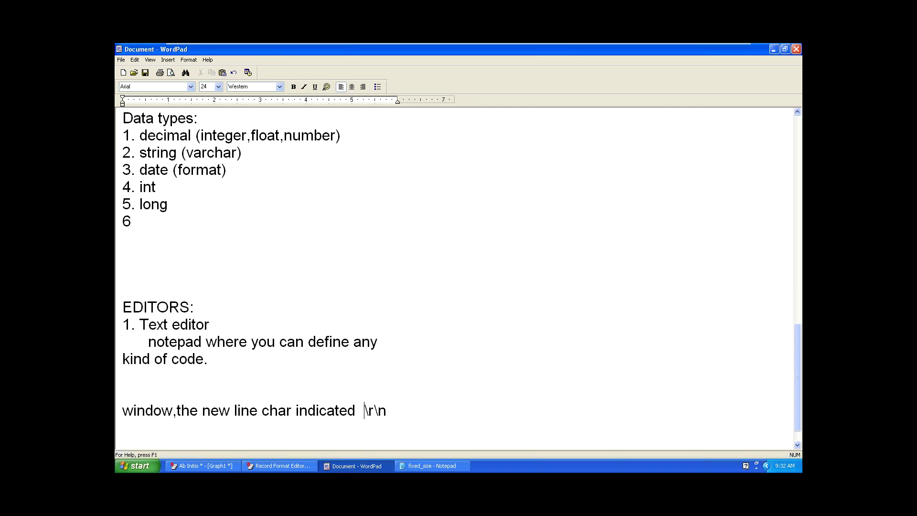
Add a line containing \n below the window newline note in WordPad
click(439, 471)
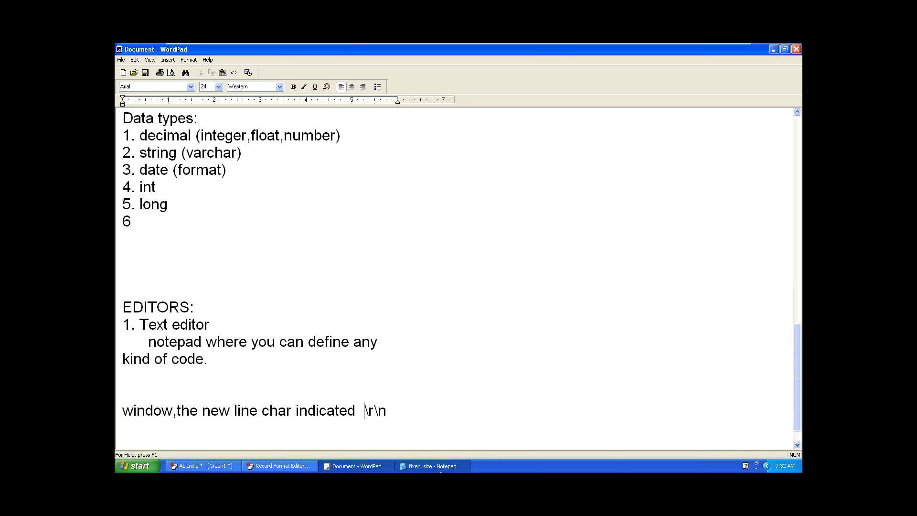
click(356, 465)
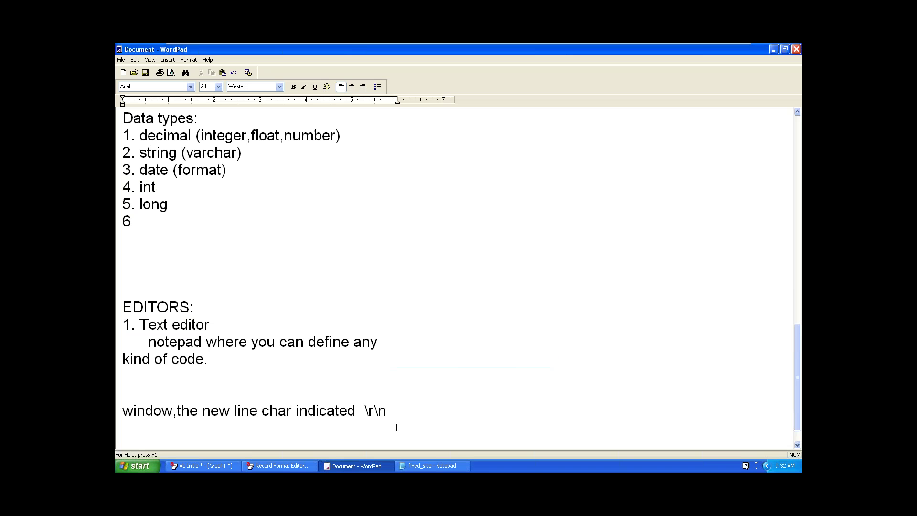
click(393, 416)
drag(393, 416, 364, 410)
click(391, 411)
click(390, 410)
key(Return)
text(\n)
drag(141, 433, 124, 429)
click(126, 428)
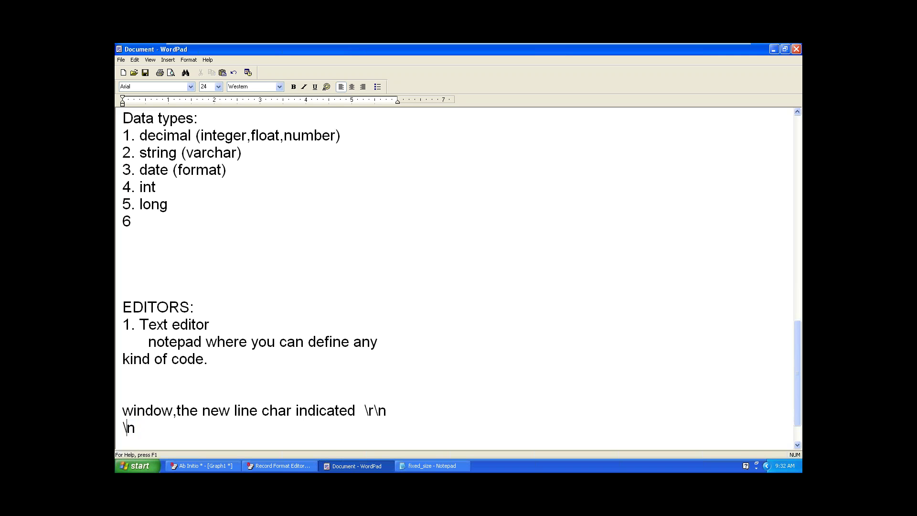
Set the deposit field's length to \r\n in the Record Format Editor, and check the line ends of the fixed_size records
drag(391, 412, 296, 411)
click(361, 411)
drag(393, 412, 366, 410)
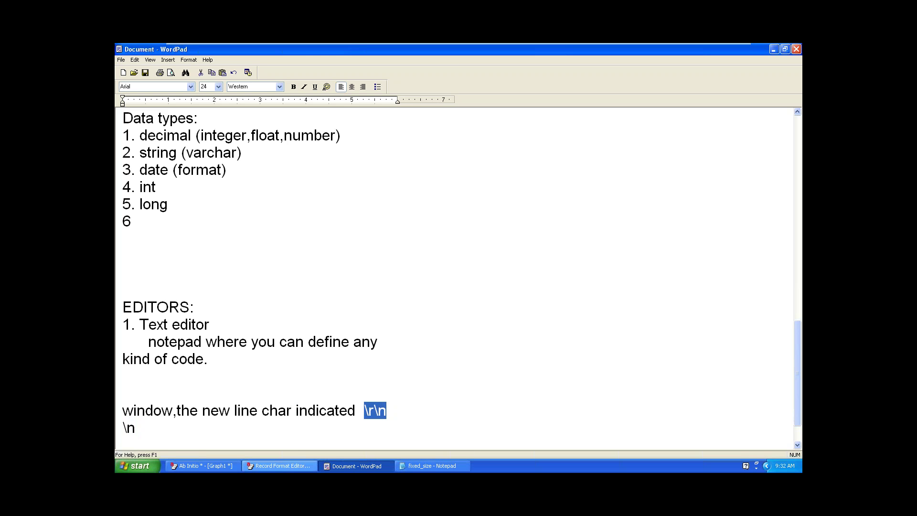
click(279, 465)
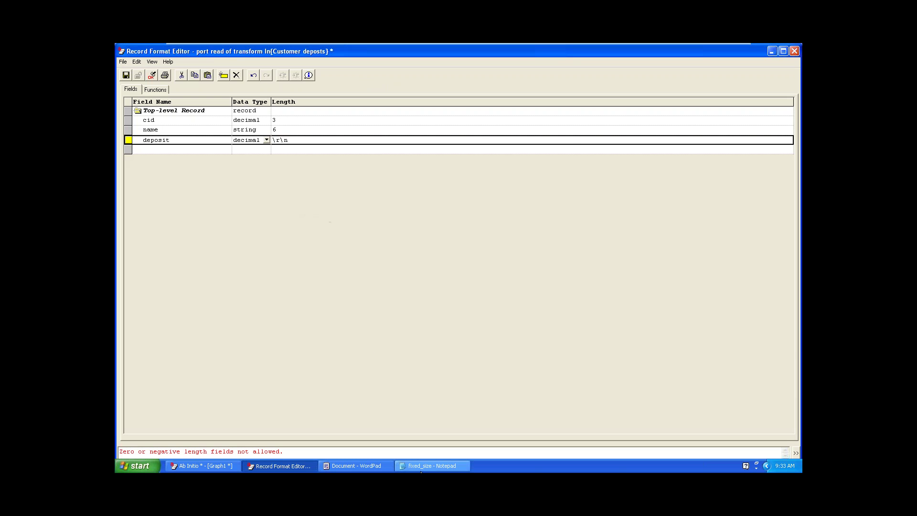
key(alt+Tab)
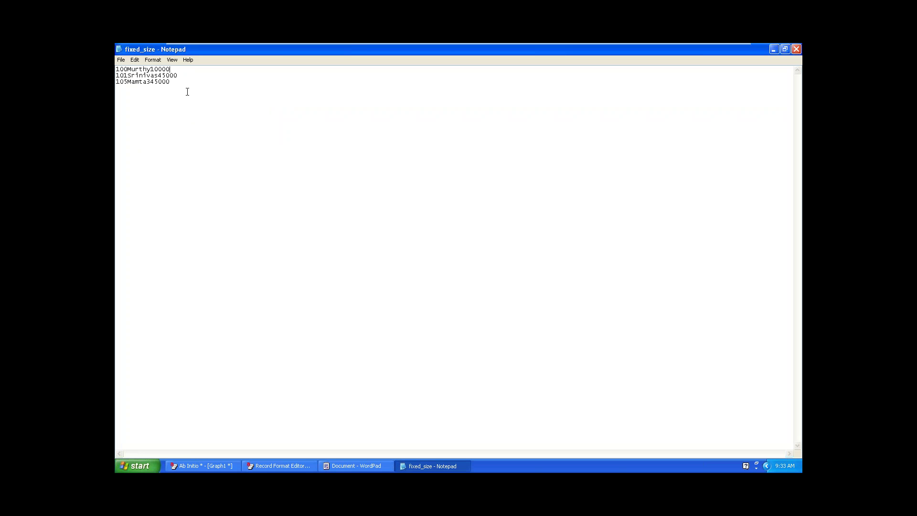
click(774, 49)
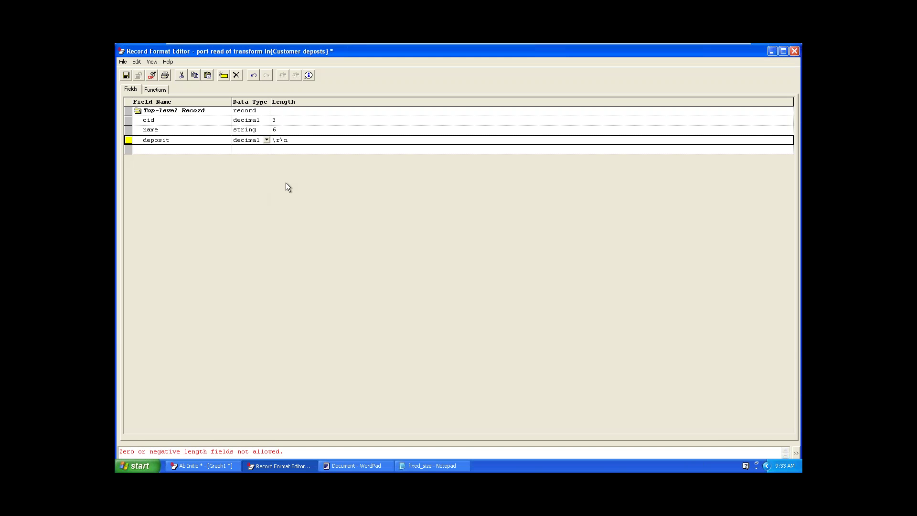
Enclose the deposit field's \r\n delimiter in single quotes
click(281, 140)
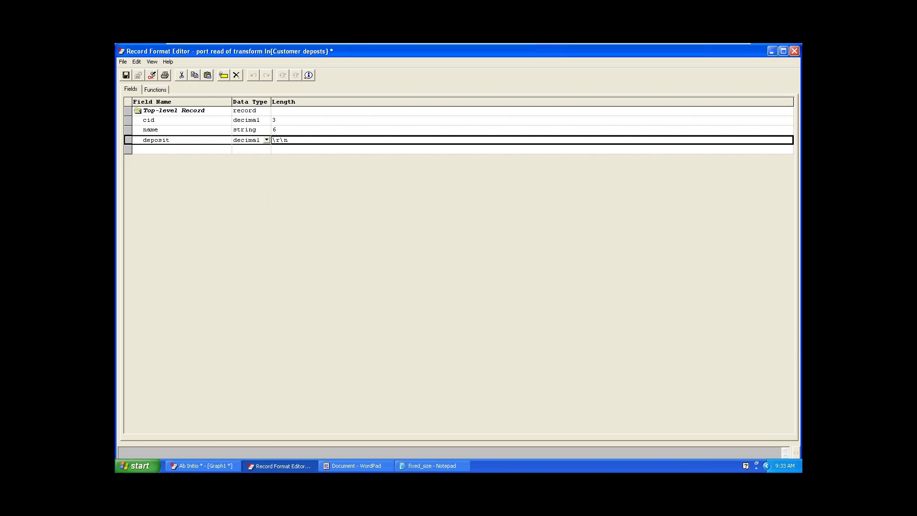
click(276, 140)
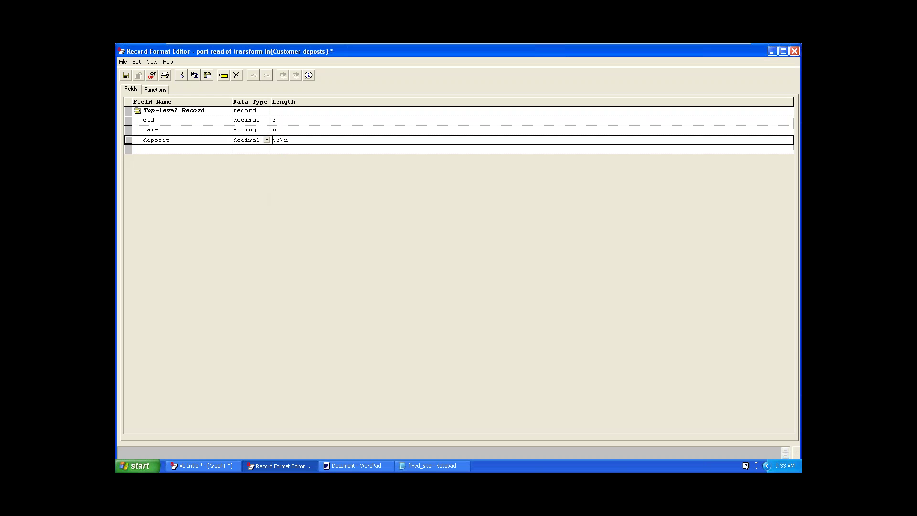
text(')
click(298, 147)
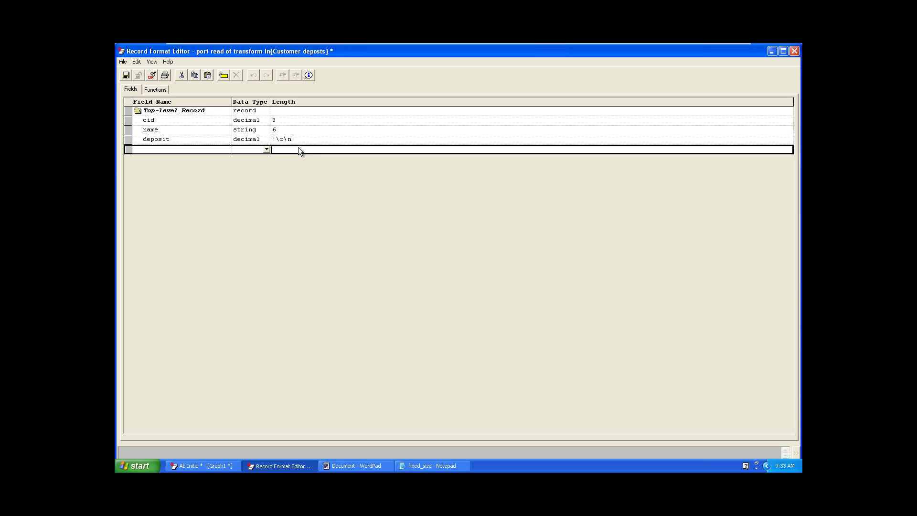
click(297, 141)
click(298, 148)
click(297, 141)
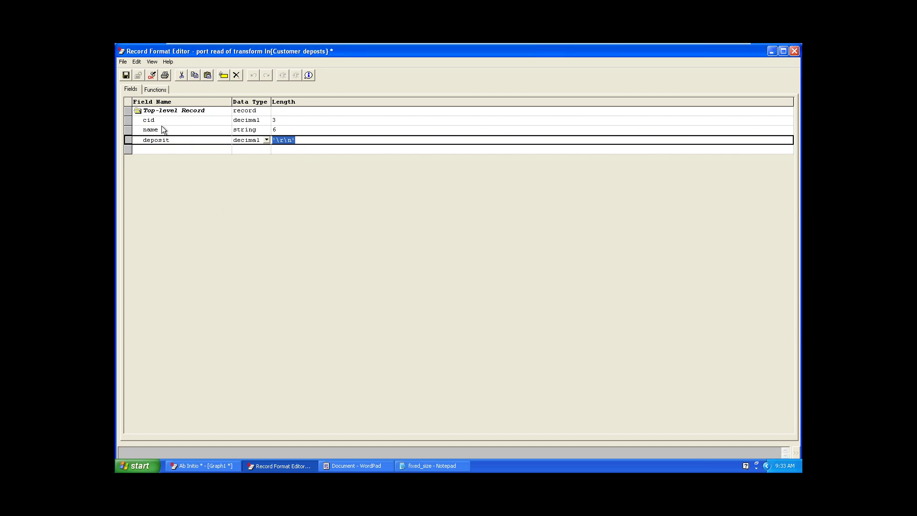
Save the record format with the '\r\n' deposit delimiter, switch it to text mode, and review the record block
click(125, 75)
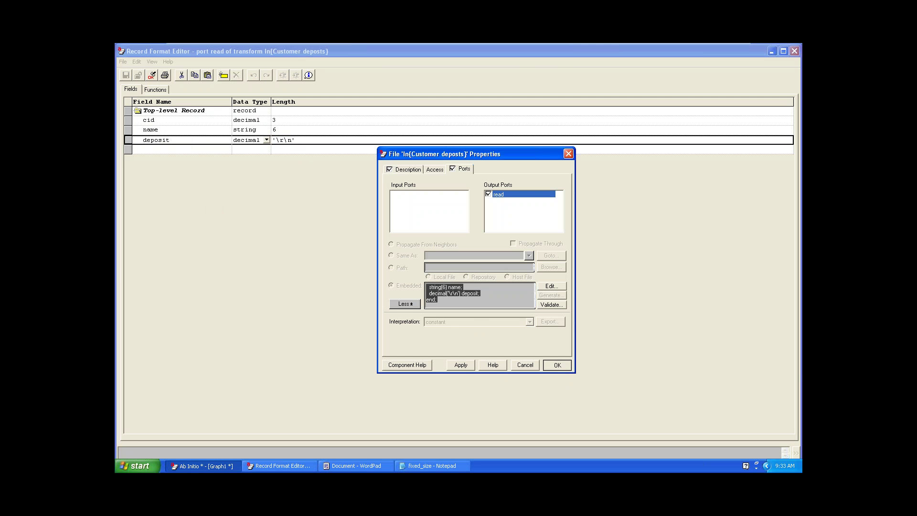
click(559, 367)
click(152, 61)
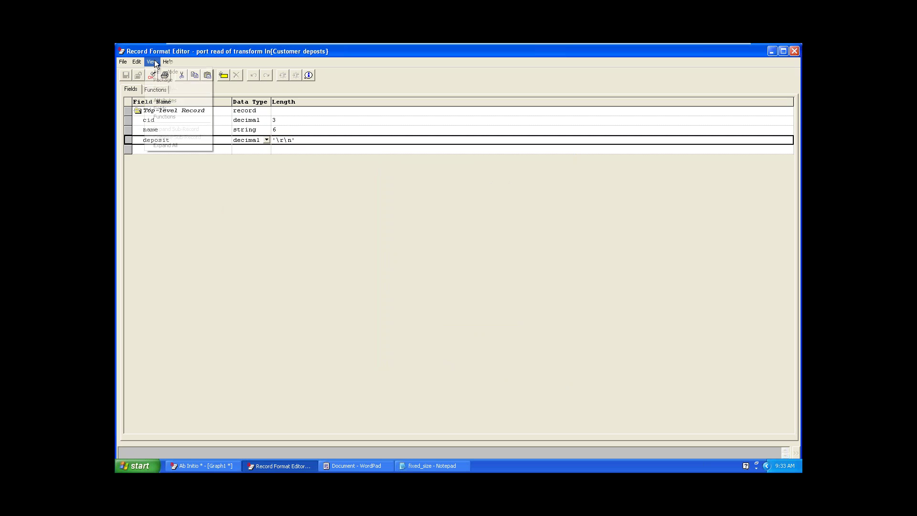
mouse_move(167, 62)
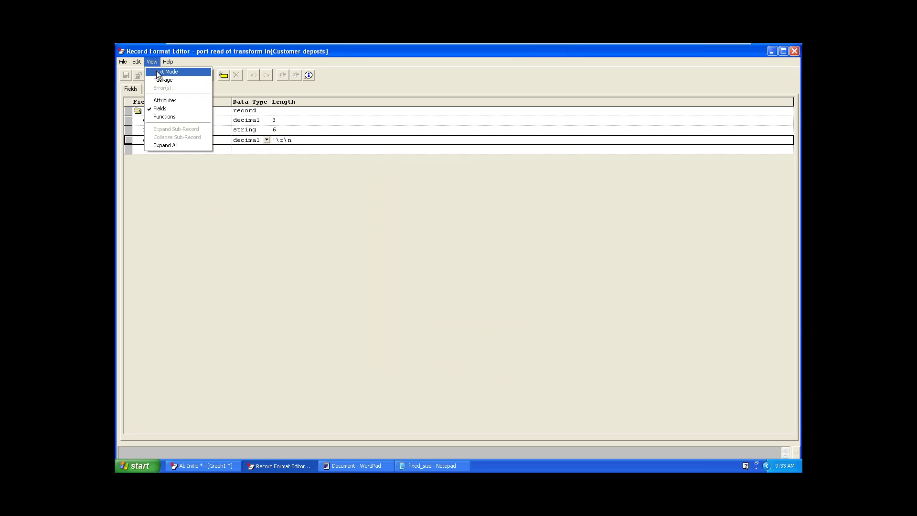
click(158, 74)
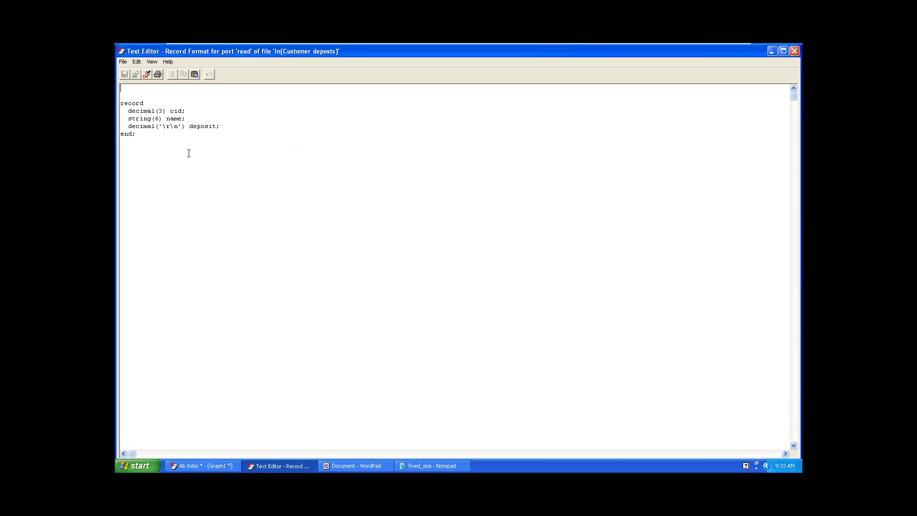
drag(168, 148, 131, 98)
click(131, 97)
drag(122, 141, 119, 104)
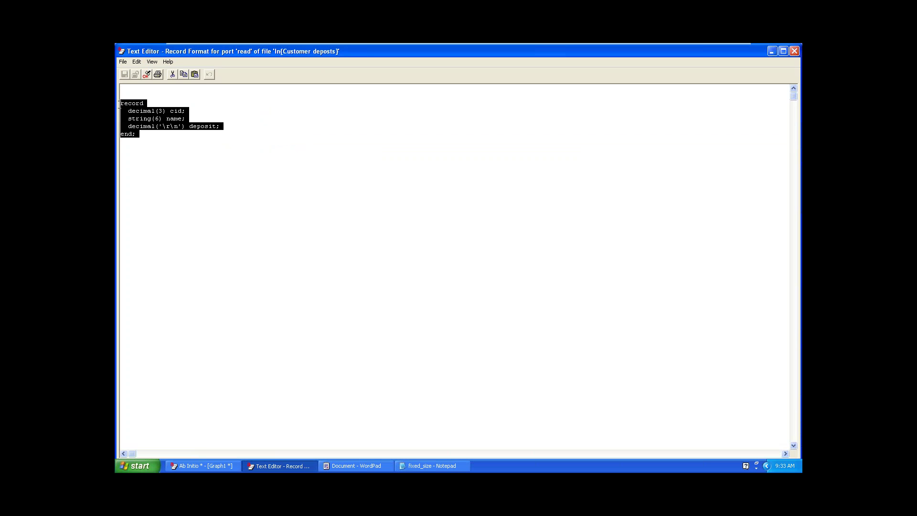
click(150, 150)
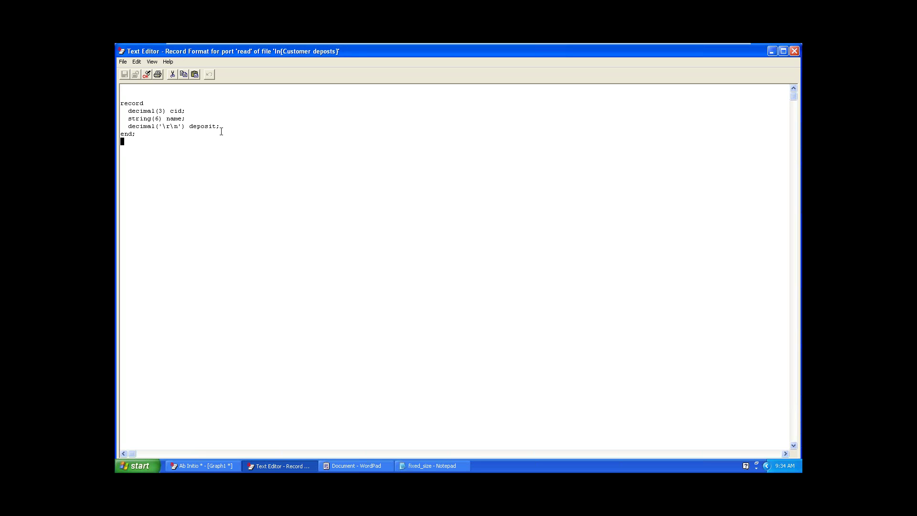
click(224, 128)
key(Return)
text(st)
key(BackSpace)
key(BackSpace)
key(Delete)
key(BackSpace)
Review the cid, name and deposit lines, and close the text editor to return to the graph
click(175, 111)
drag(185, 111, 120, 119)
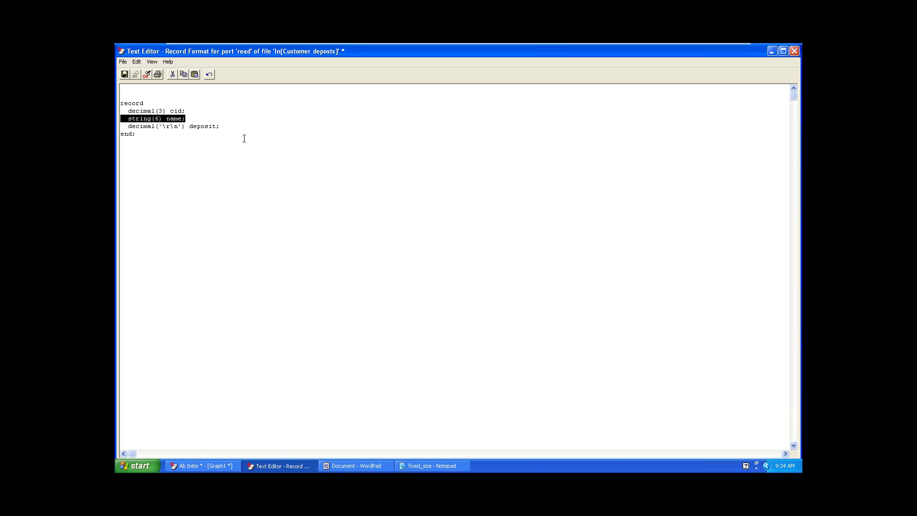
drag(220, 127, 121, 110)
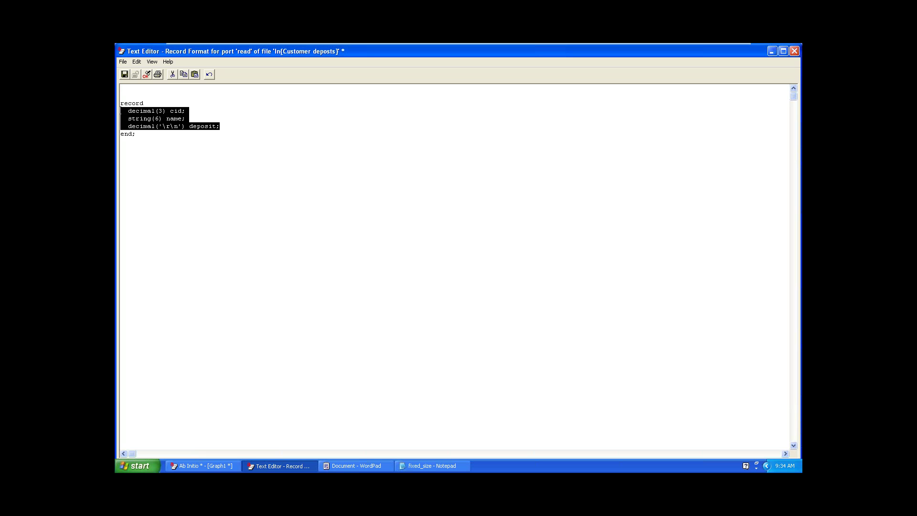
click(175, 142)
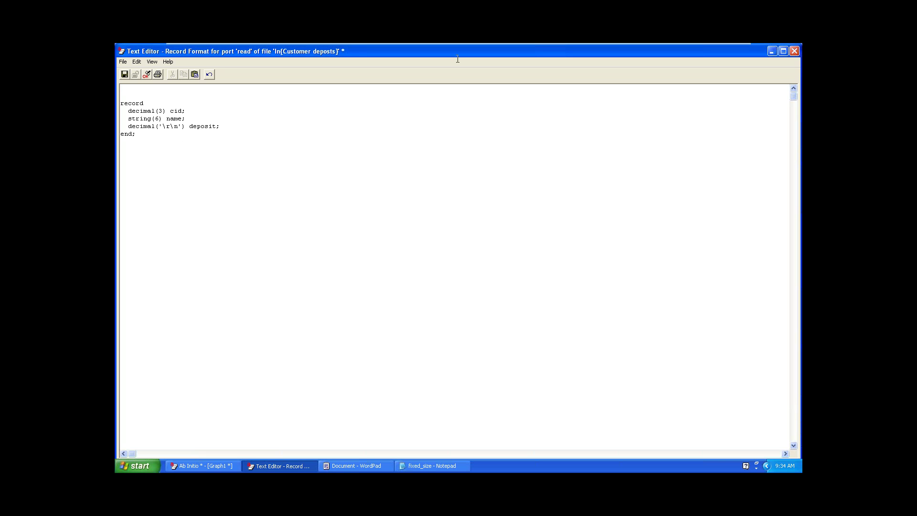
click(795, 54)
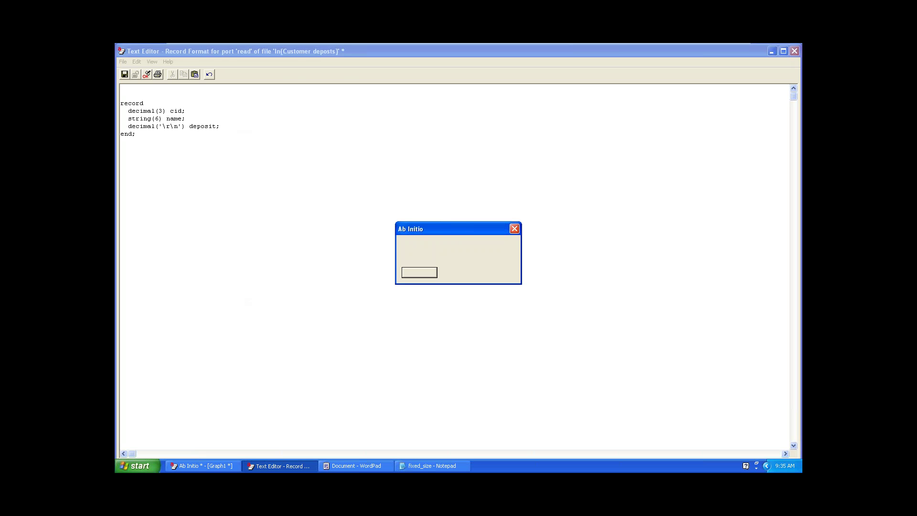
click(419, 273)
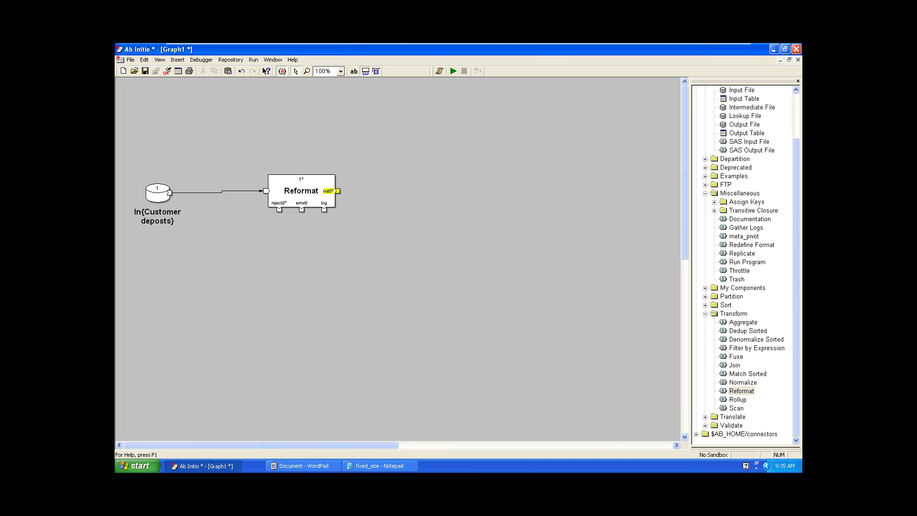
Reopen the embedded record format of the input file's read port and switch it from text to grid mode
double_click(165, 198)
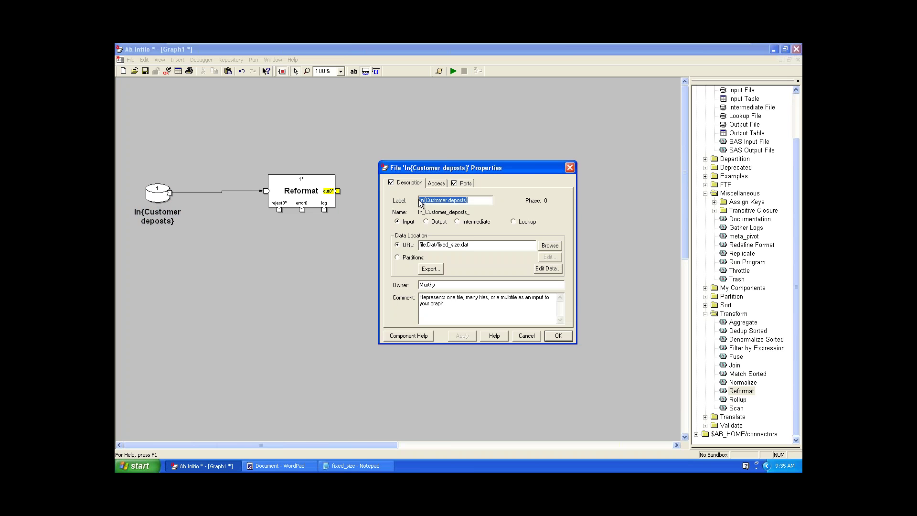
click(464, 182)
click(496, 308)
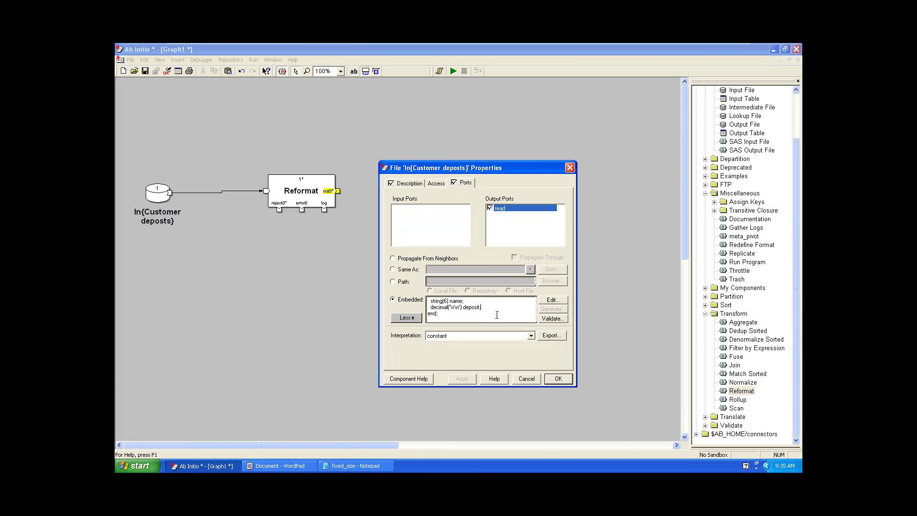
click(552, 301)
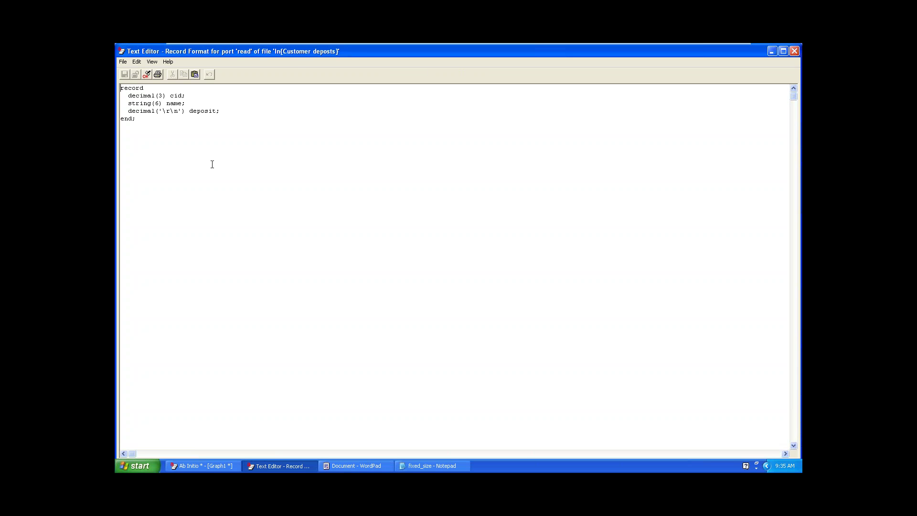
drag(180, 110, 137, 118)
click(165, 109)
click(157, 63)
click(159, 72)
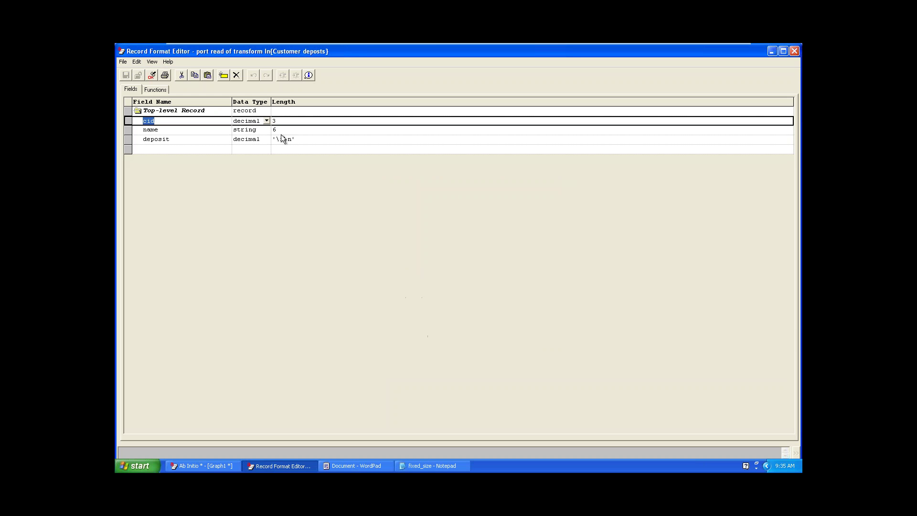
Compare the deposit field's '\r\n' delimiter with the newline note in WordPad and the fixed_size records in Notepad
click(285, 140)
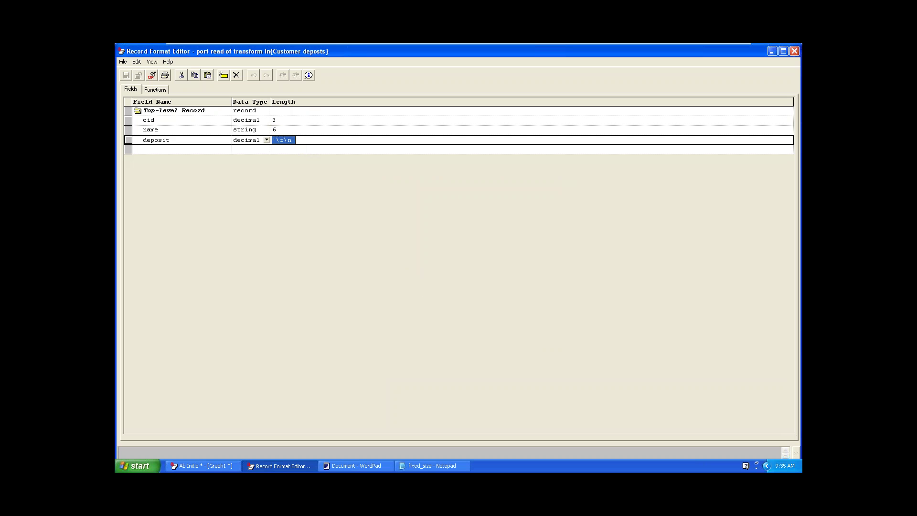
click(288, 140)
double_click(282, 140)
click(281, 140)
click(340, 467)
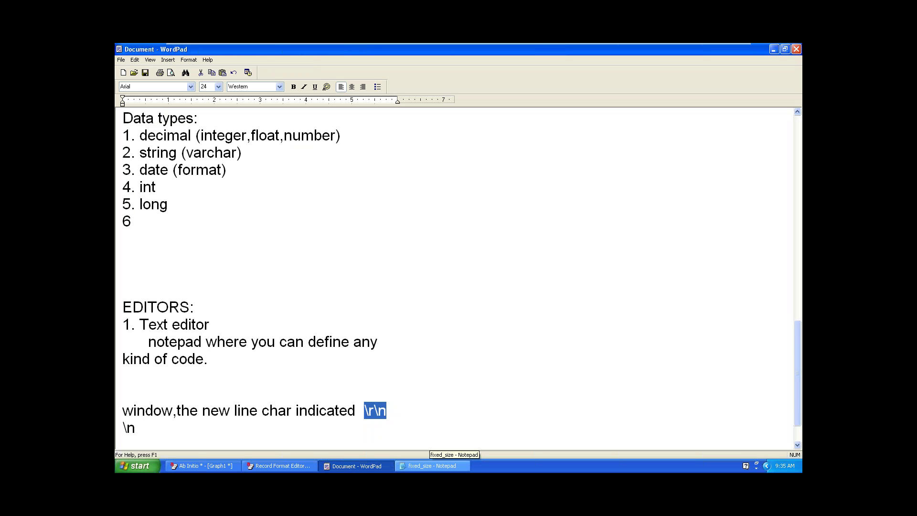
click(431, 466)
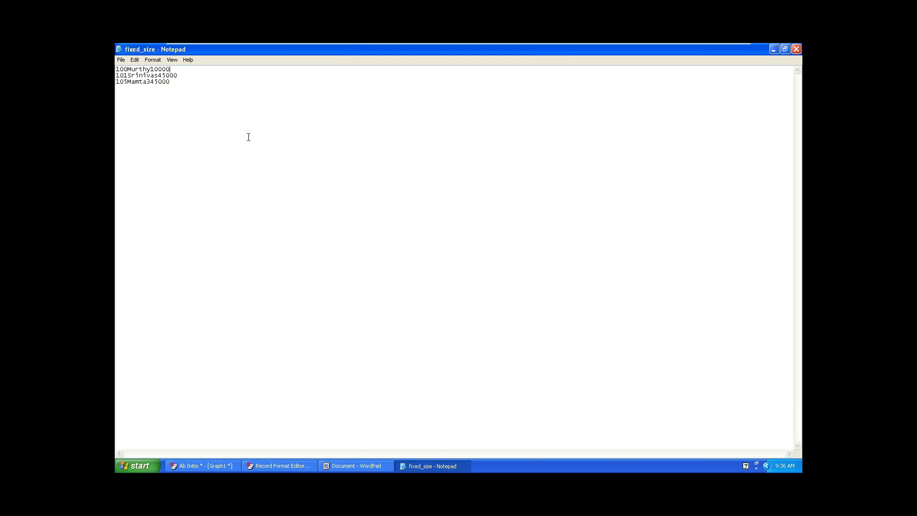
click(180, 74)
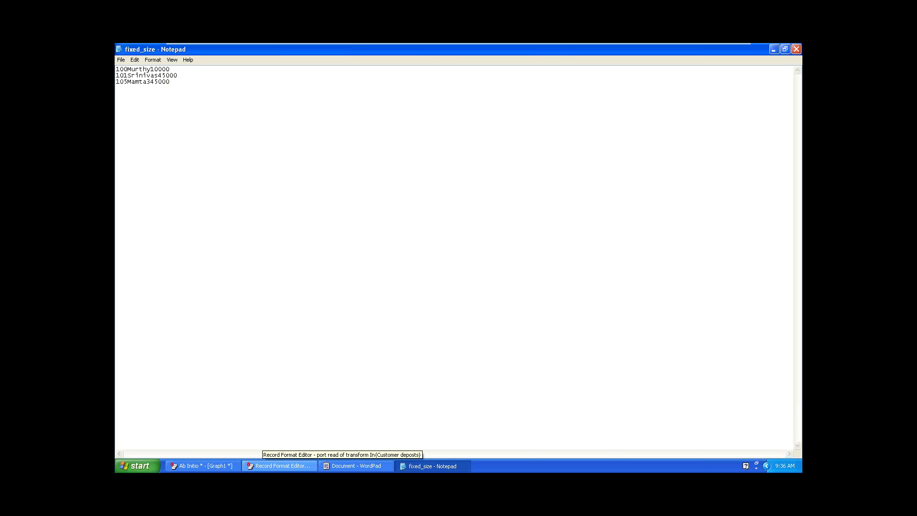
click(300, 465)
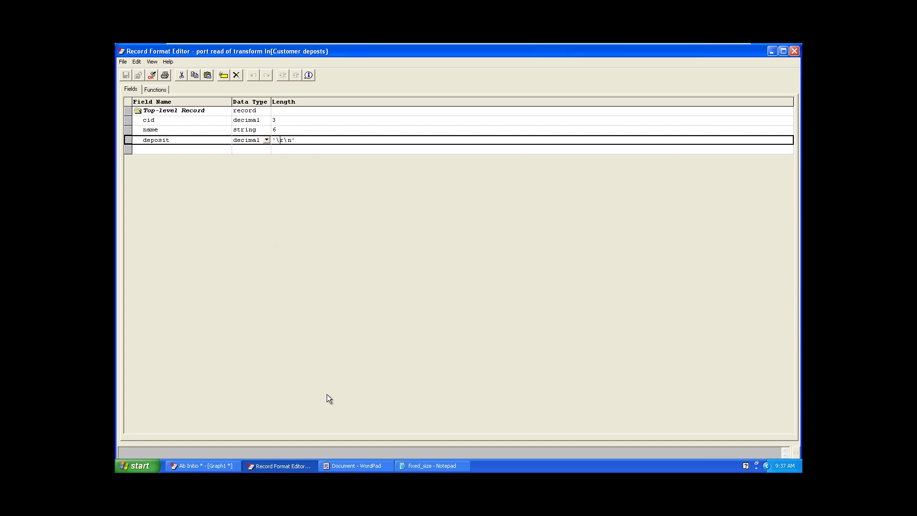
Close the record format grid, check the embedded definition, and accept the input file's properties
click(794, 50)
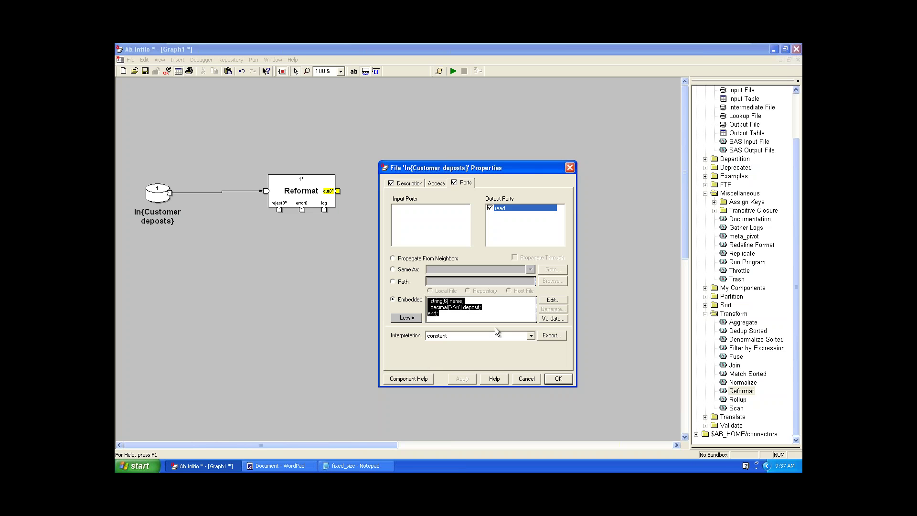
click(502, 312)
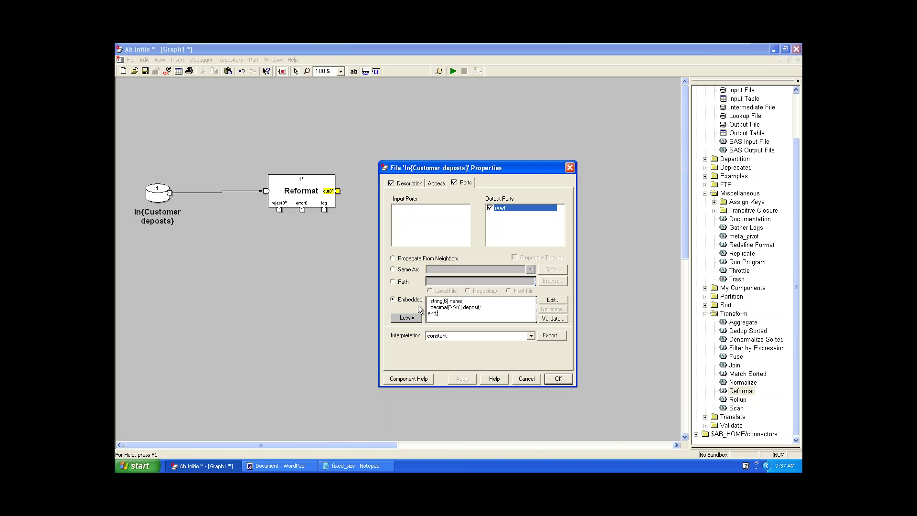
scroll(466, 317, up, 2)
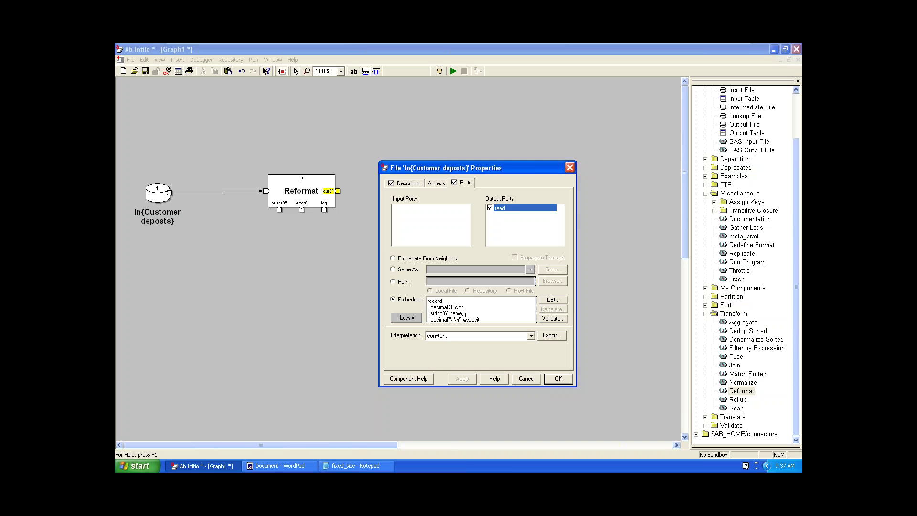
click(556, 377)
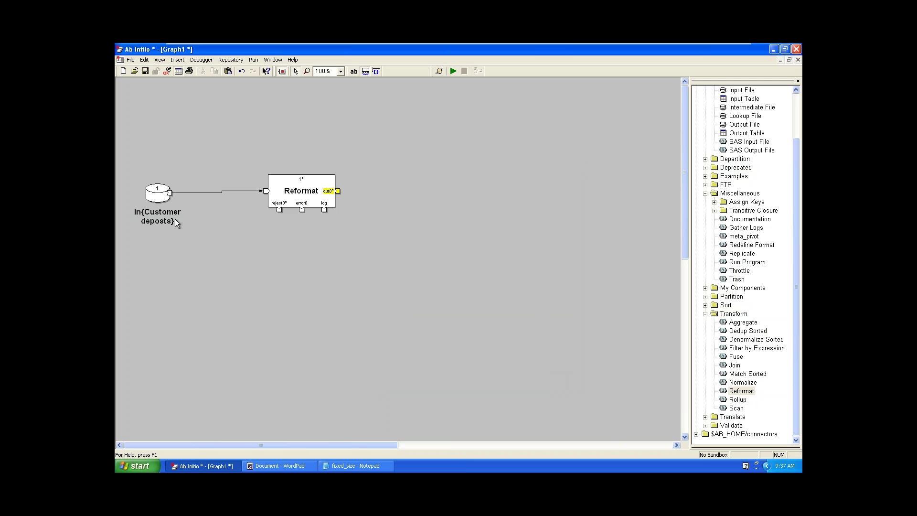
Open the View Data settings for the input file and set the record range to 1 through 10
click(162, 199)
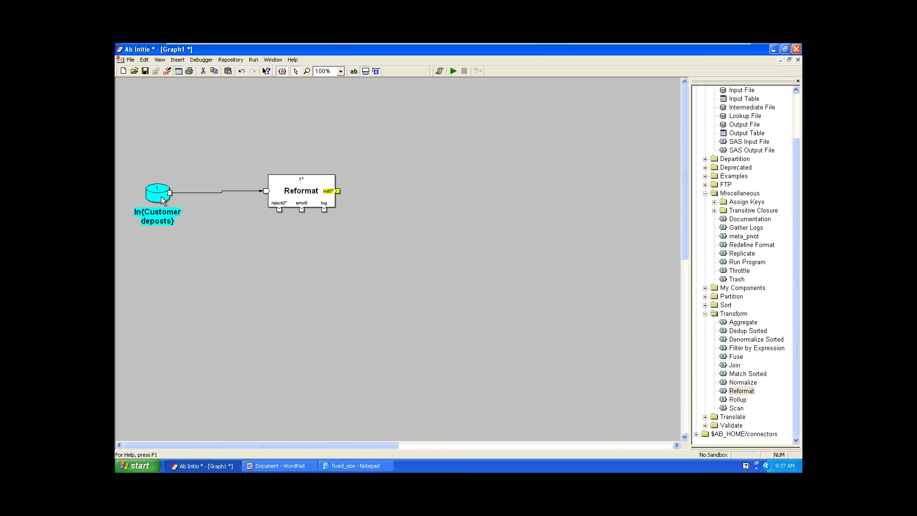
right_click(163, 199)
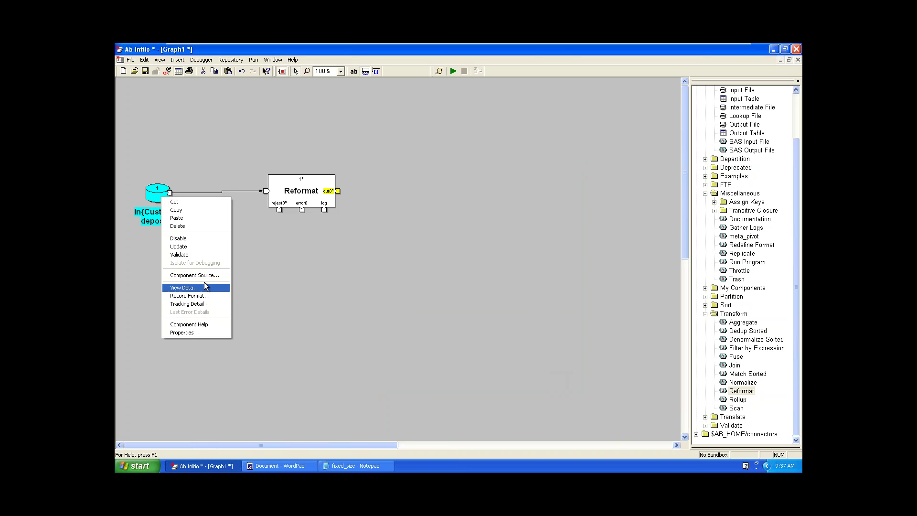
click(220, 288)
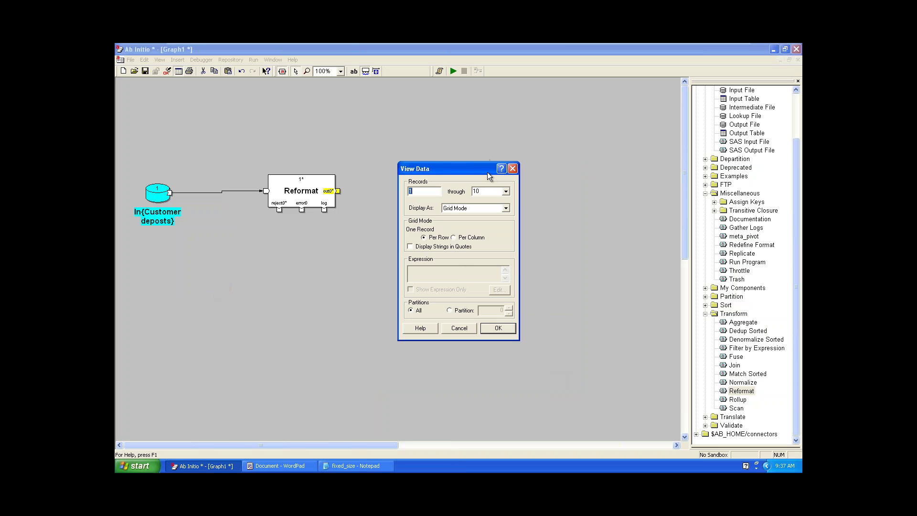
drag(487, 172, 454, 143)
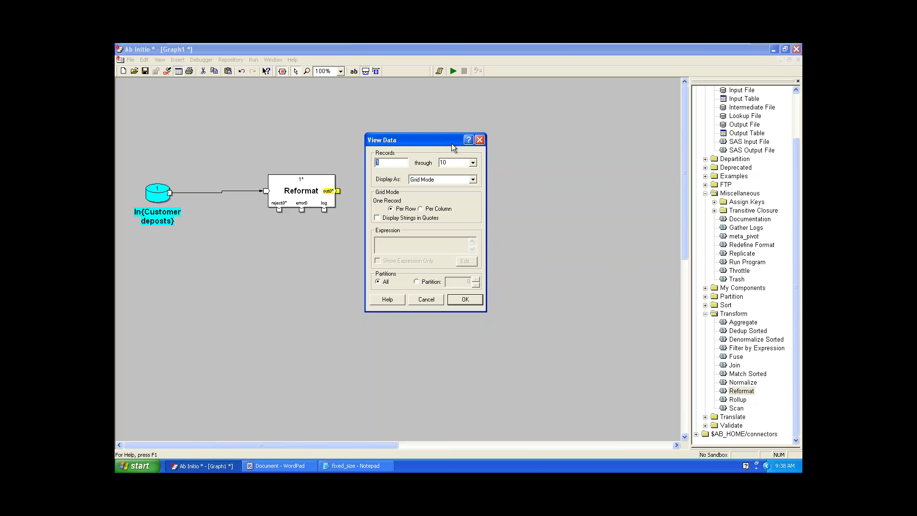
click(473, 163)
click(475, 164)
click(474, 164)
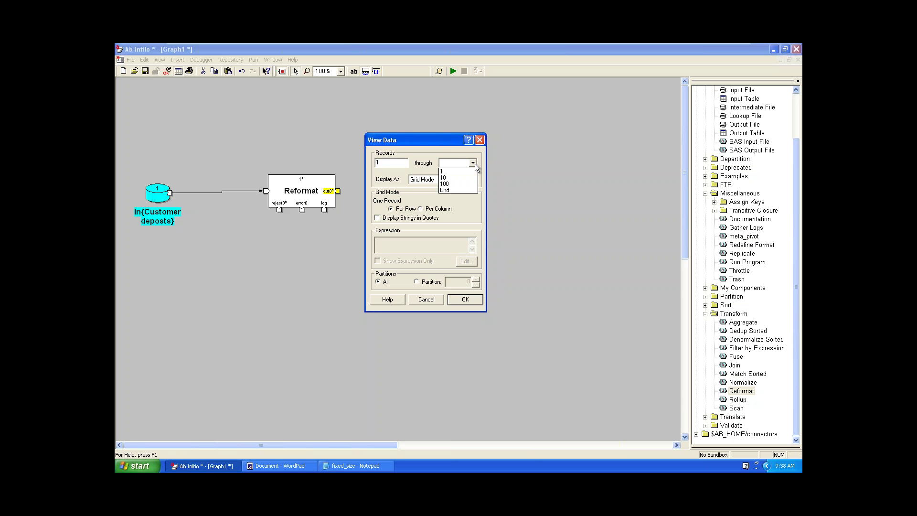
click(474, 163)
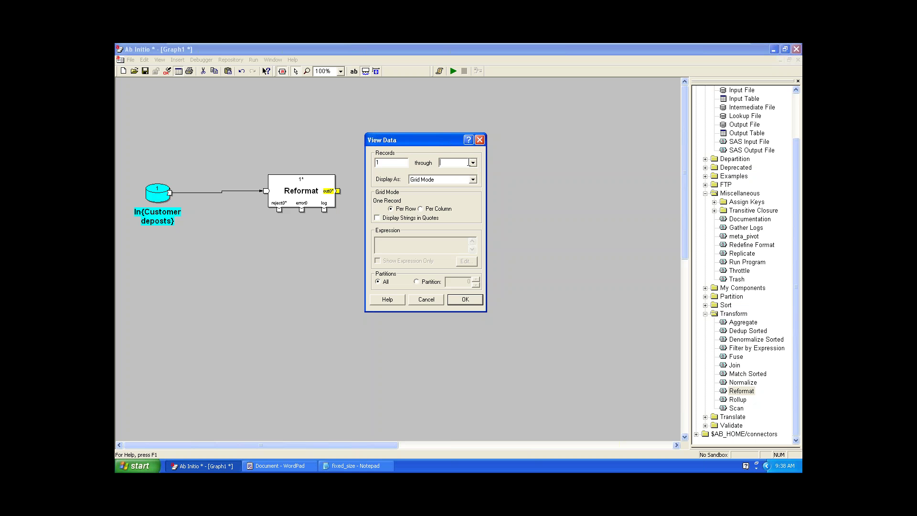
click(473, 163)
click(454, 177)
Keep the display in Grid Mode after checking the other display formats, and view records 1 through 10 of the input file
click(454, 181)
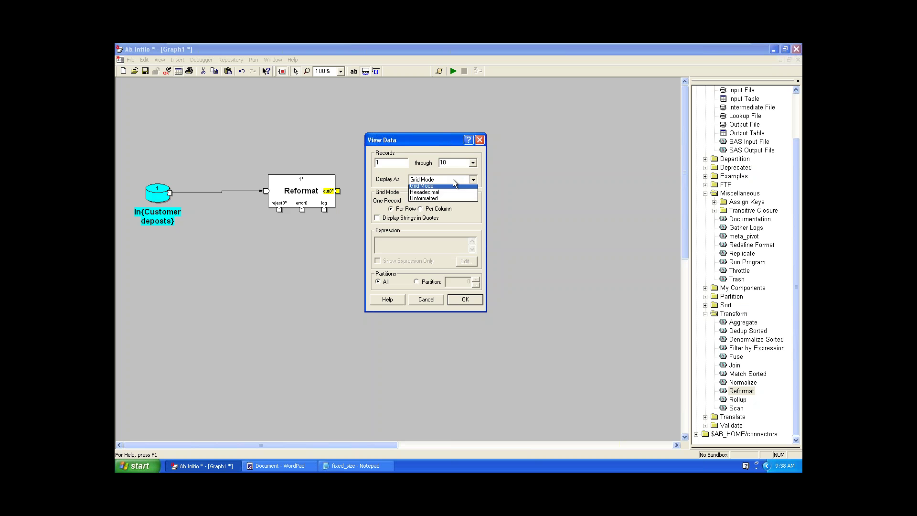
click(453, 180)
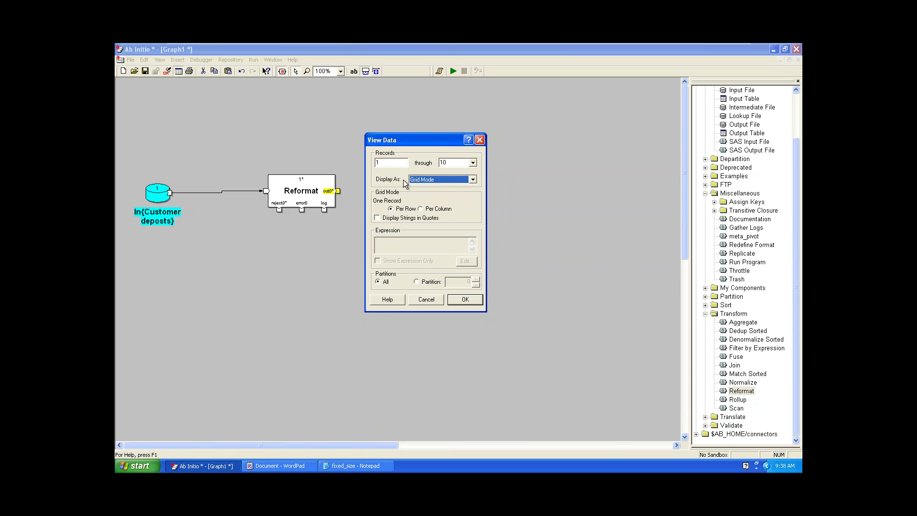
click(475, 181)
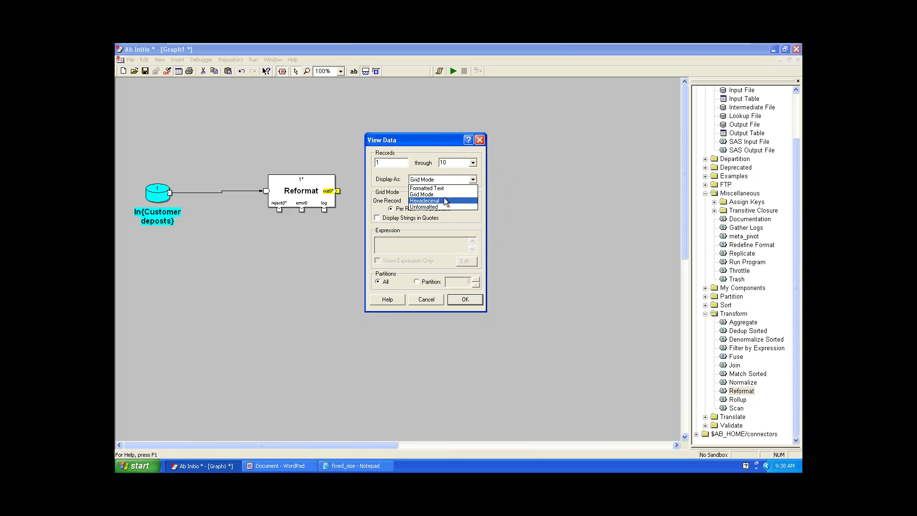
click(433, 196)
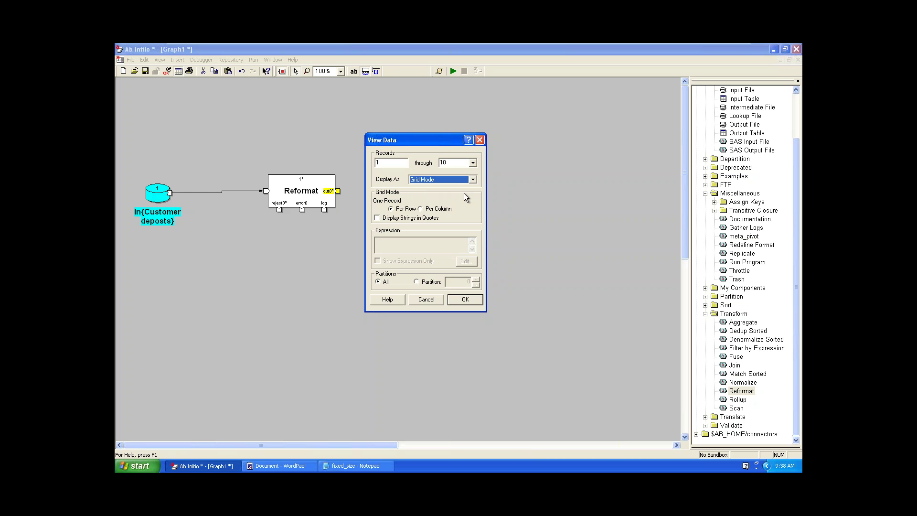
click(473, 182)
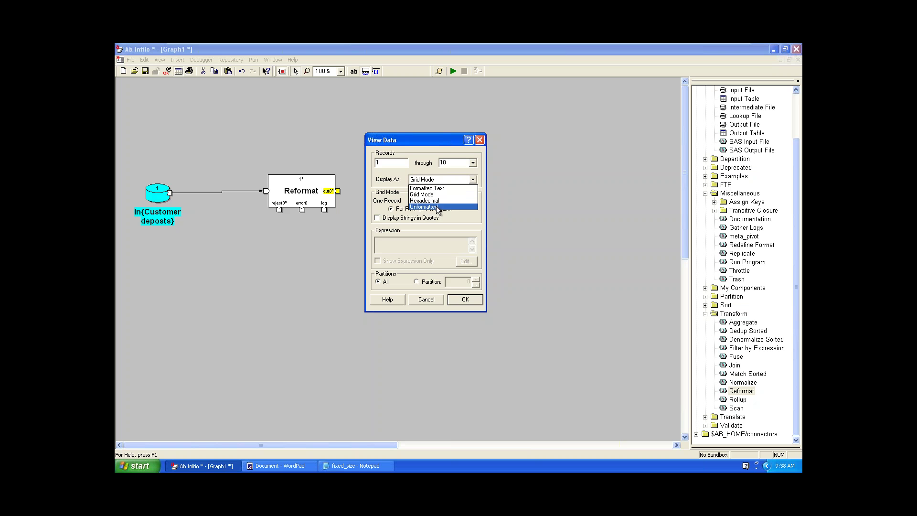
click(432, 195)
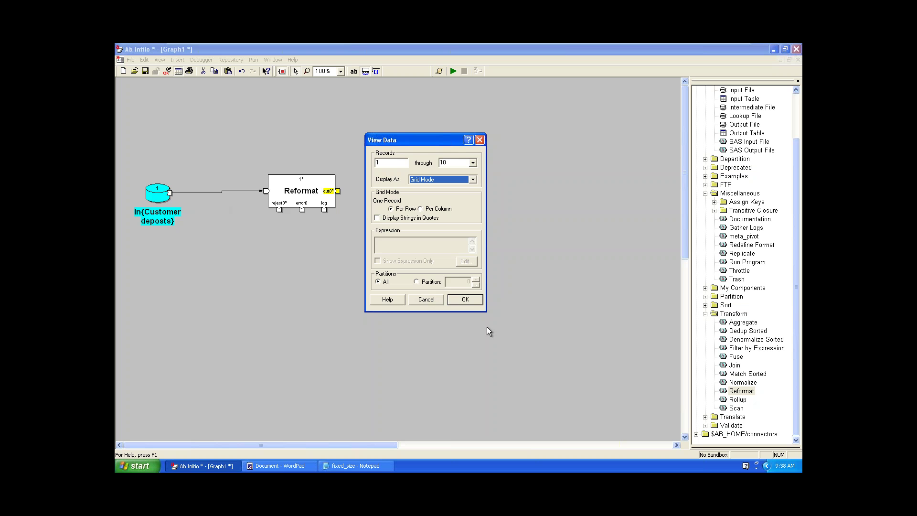
click(465, 300)
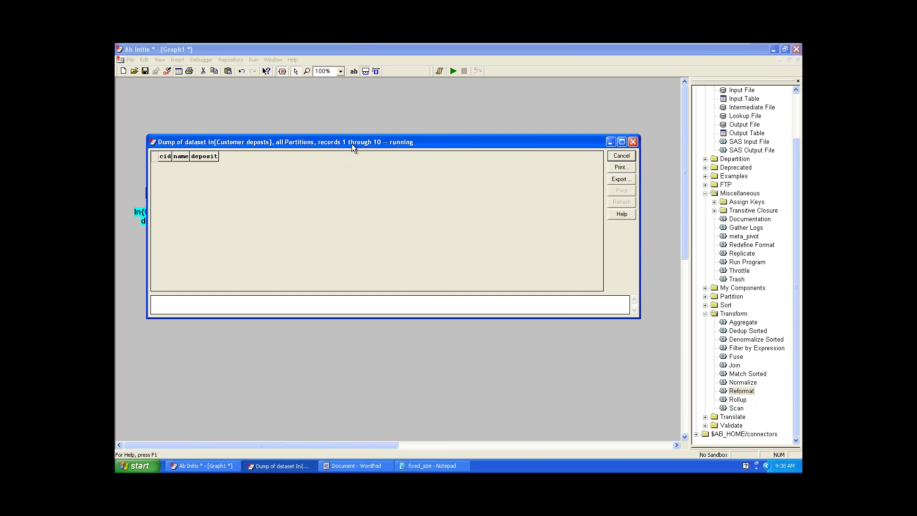
drag(351, 145, 371, 119)
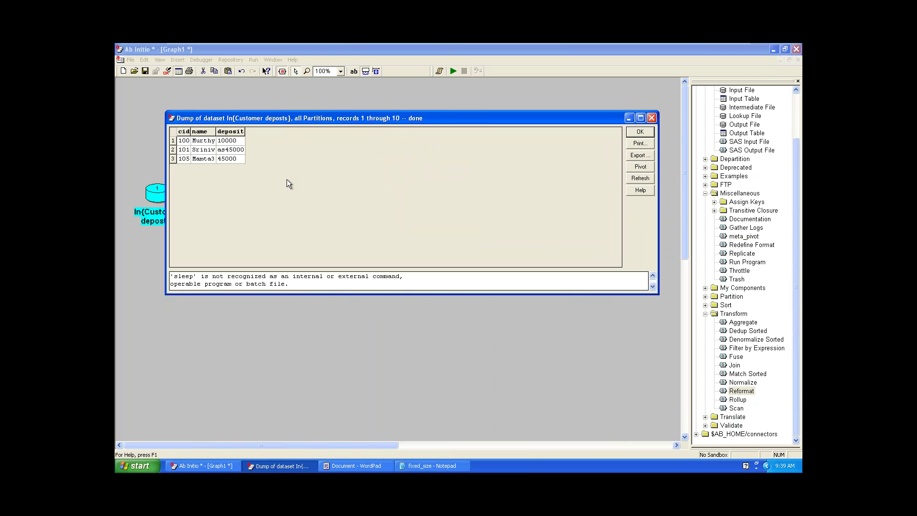
Compare the first dumped record with the fixed_size records in Notepad, checking which characters belong to cid, name and deposit
click(174, 140)
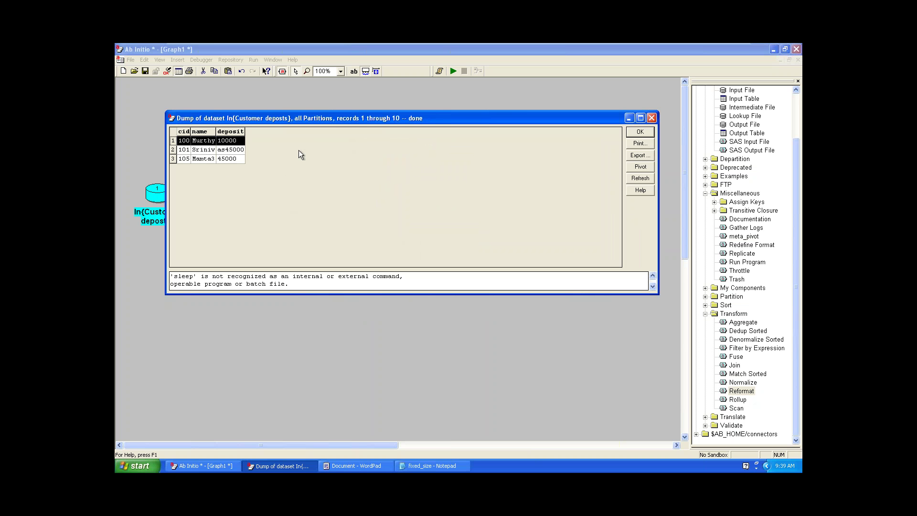
click(442, 463)
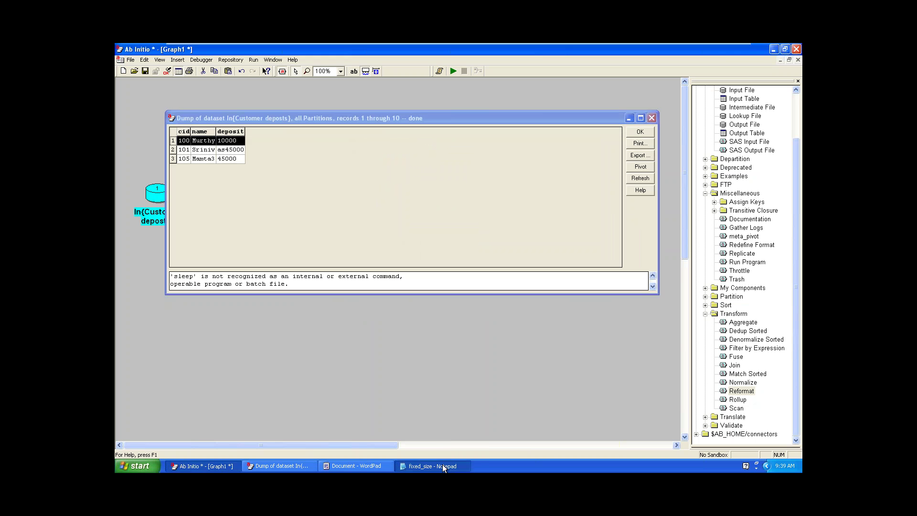
double_click(722, 52)
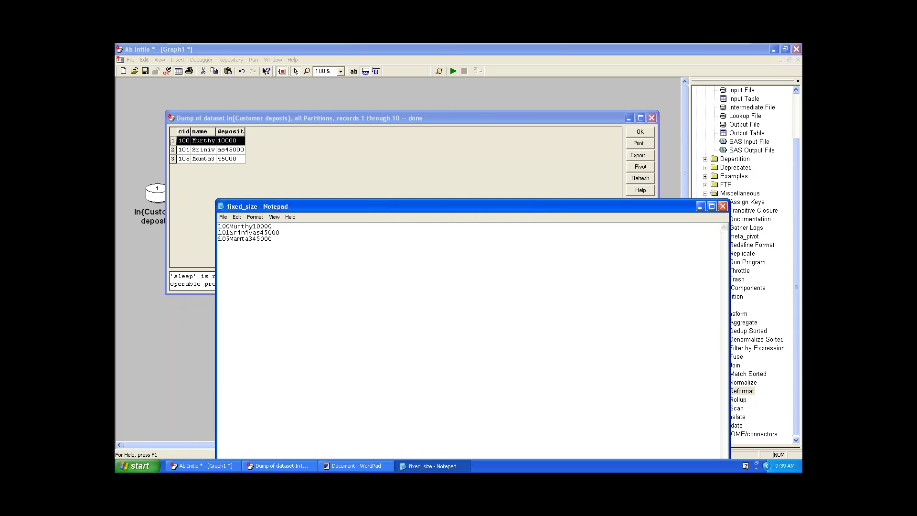
drag(233, 226, 212, 222)
click(266, 233)
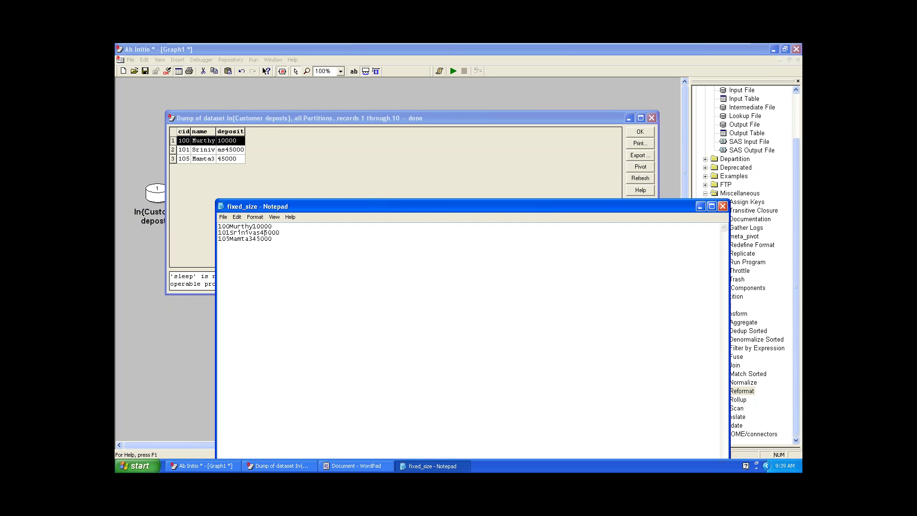
click(253, 240)
drag(230, 226, 265, 226)
click(265, 226)
double_click(226, 233)
drag(227, 233, 223, 233)
click(700, 206)
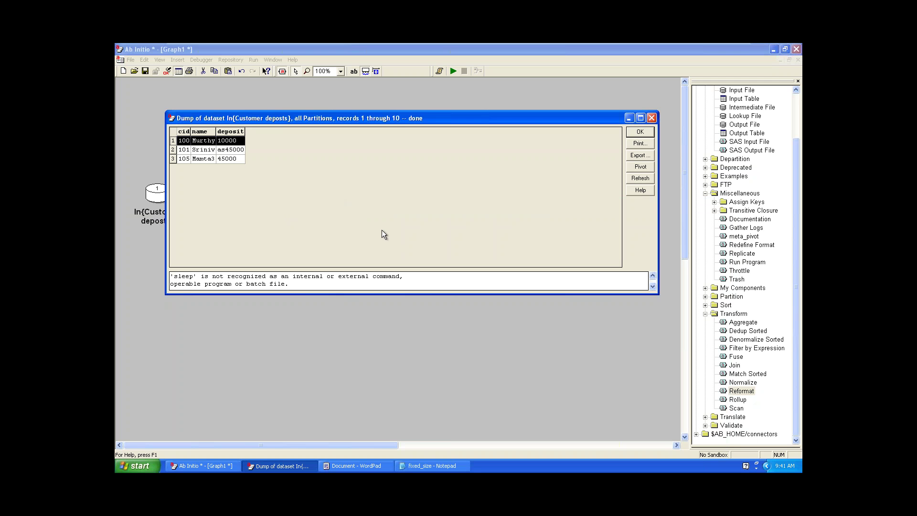
Inspect the second record's deposit value in the data dump and close the dump
click(239, 153)
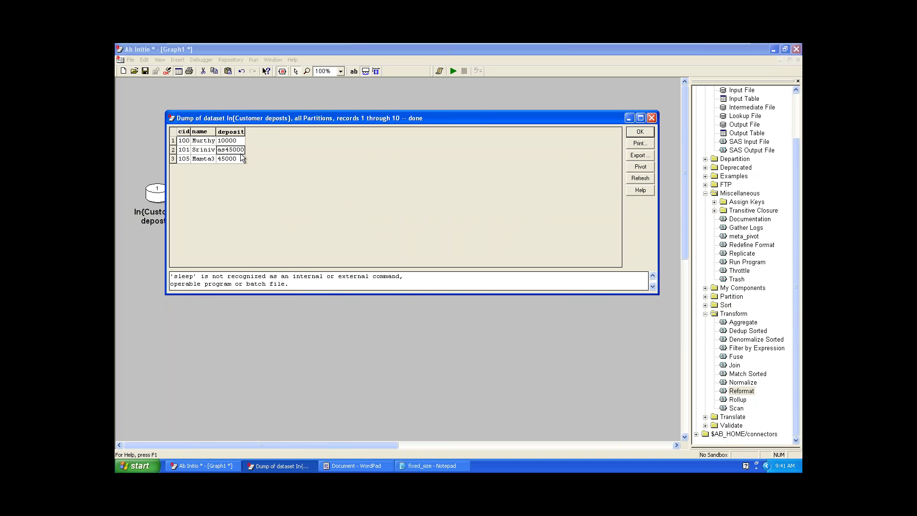
click(649, 136)
click(377, 263)
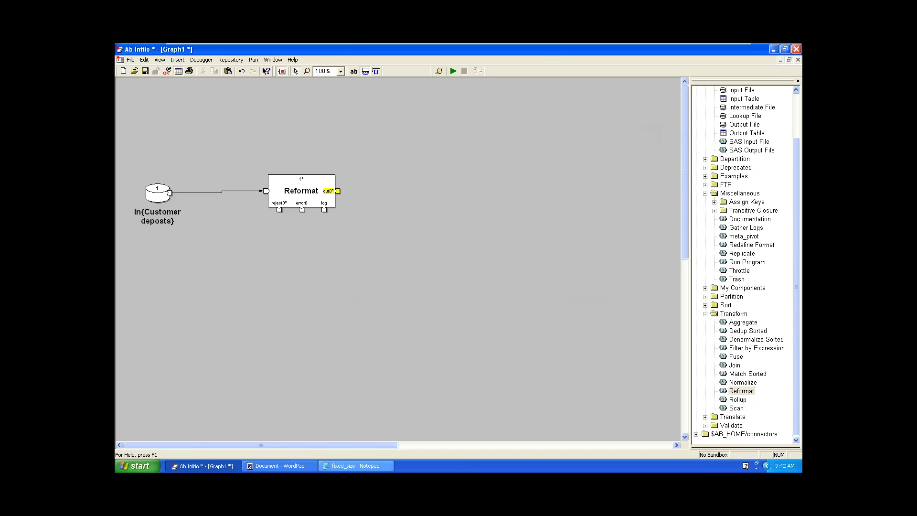
Switch to fixed_size in Notepad and insert commas between the cid, name and deposit values of all three records
click(375, 466)
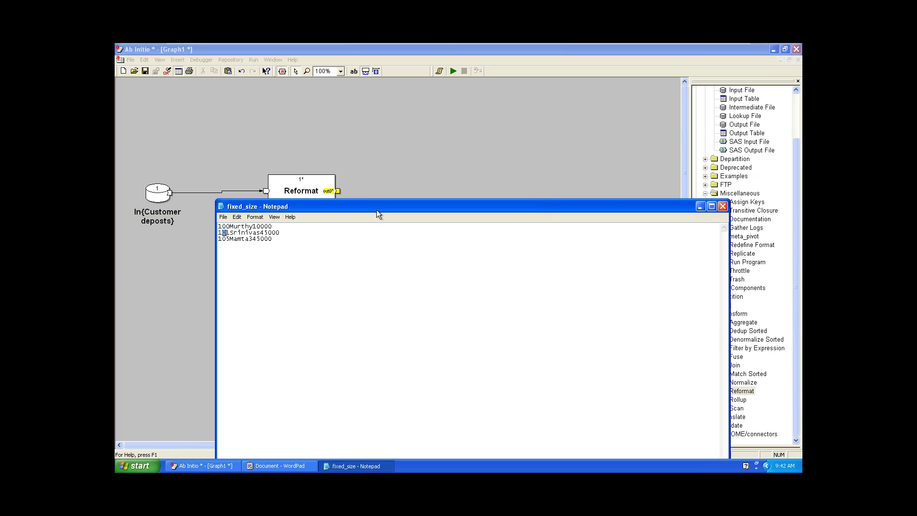
drag(376, 211, 362, 173)
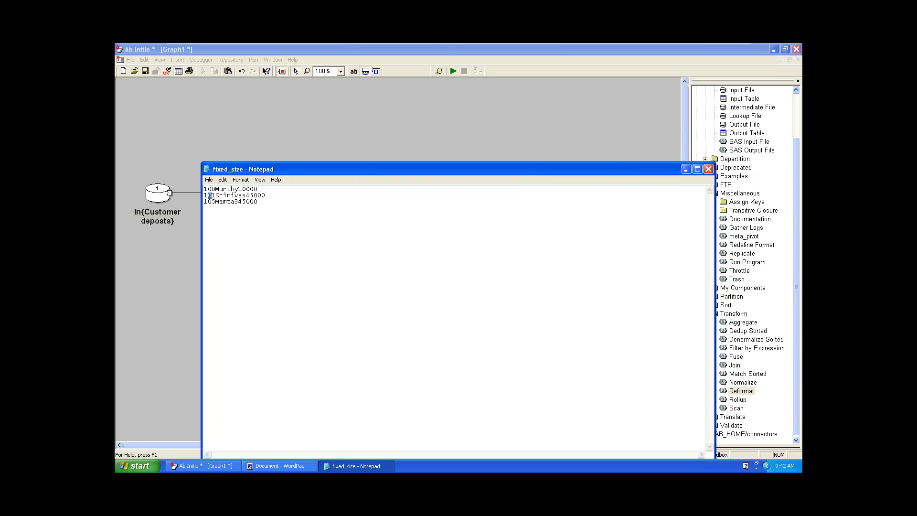
click(697, 169)
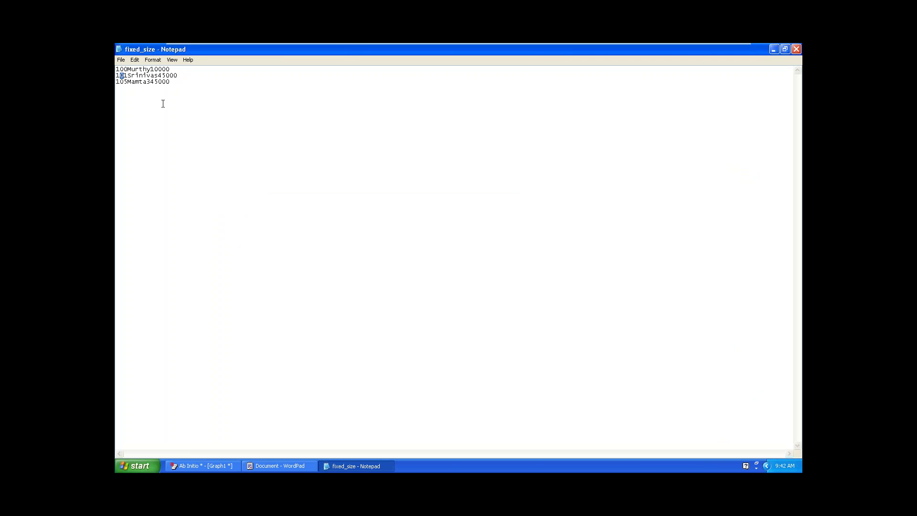
click(127, 70)
text(,)
text(,)
click(128, 74)
text(,)
click(163, 75)
text(,)
text(,)
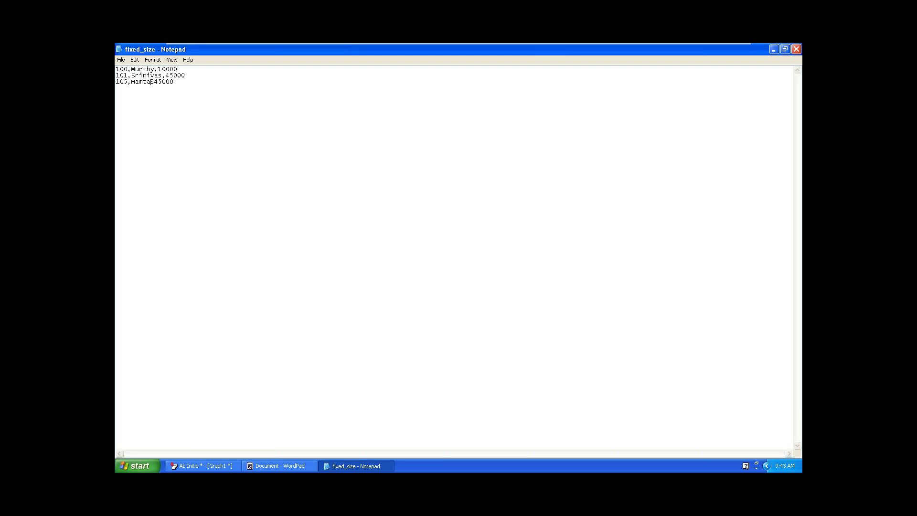
text(,)
click(773, 50)
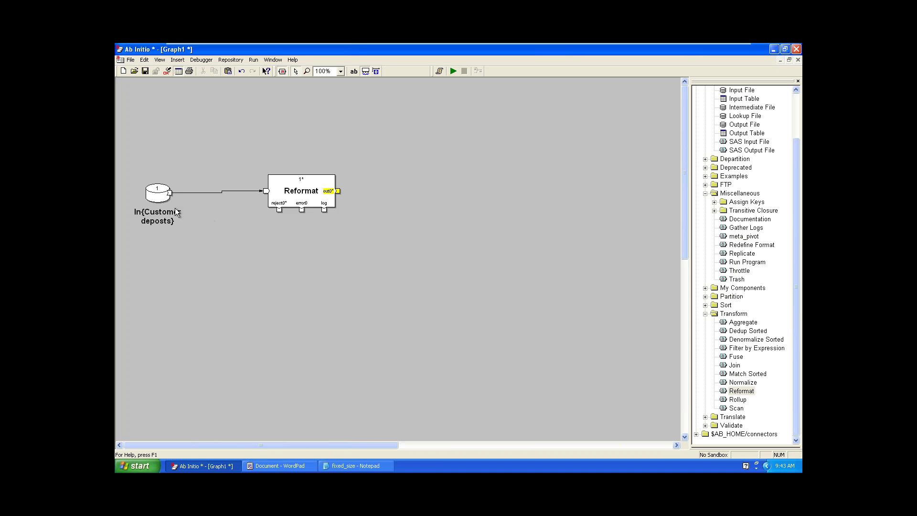
Reopen the embedded record format of the input file's read port and set the cid field's length to the delimiter ','
double_click(156, 199)
click(461, 184)
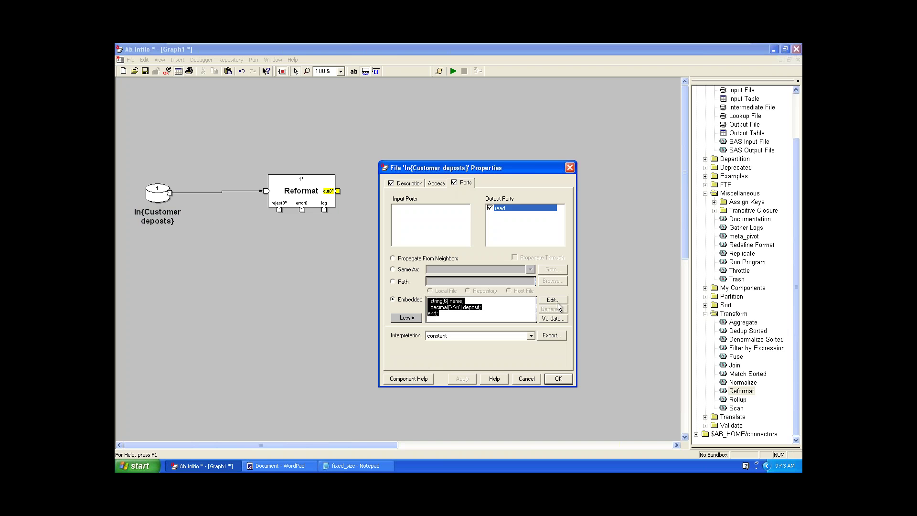
click(551, 299)
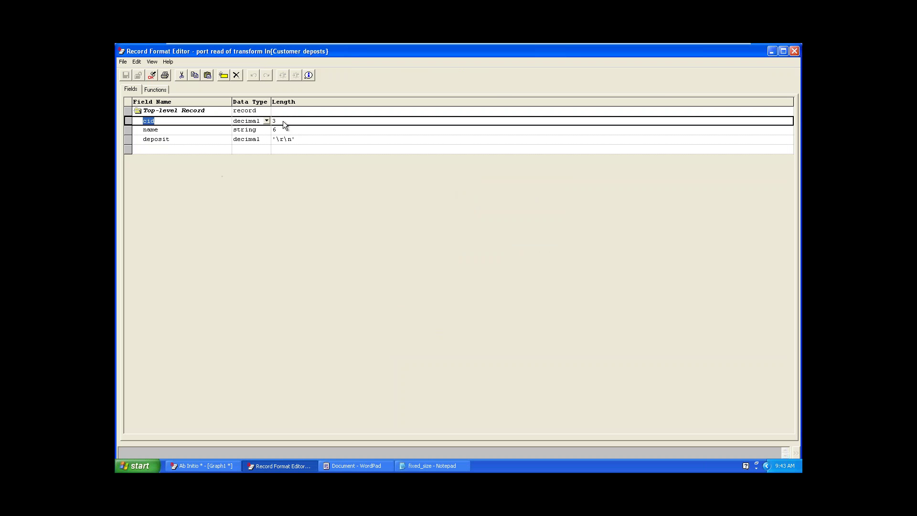
click(282, 122)
text(,)
click(284, 140)
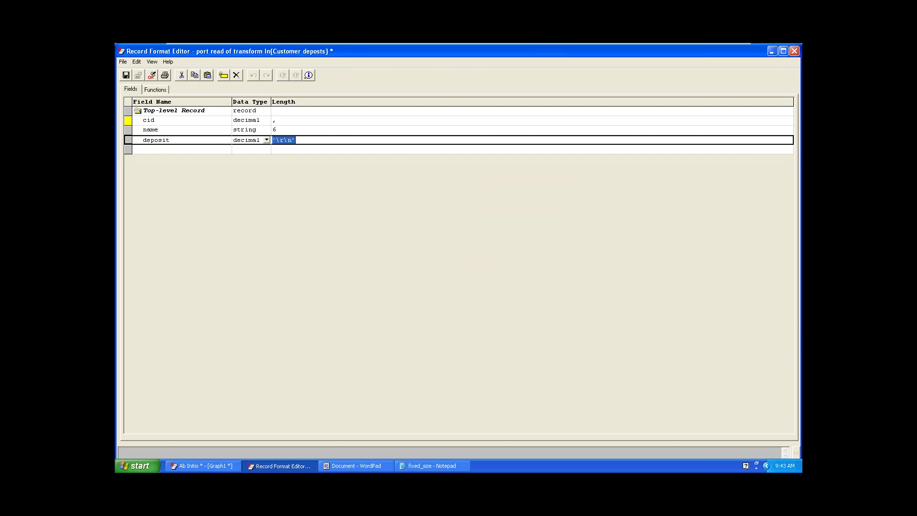
click(283, 121)
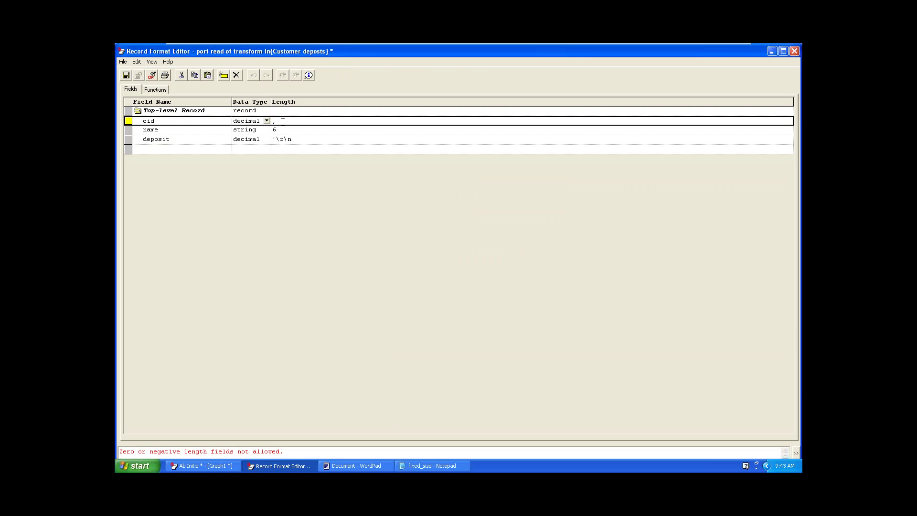
text(')
key(Down)
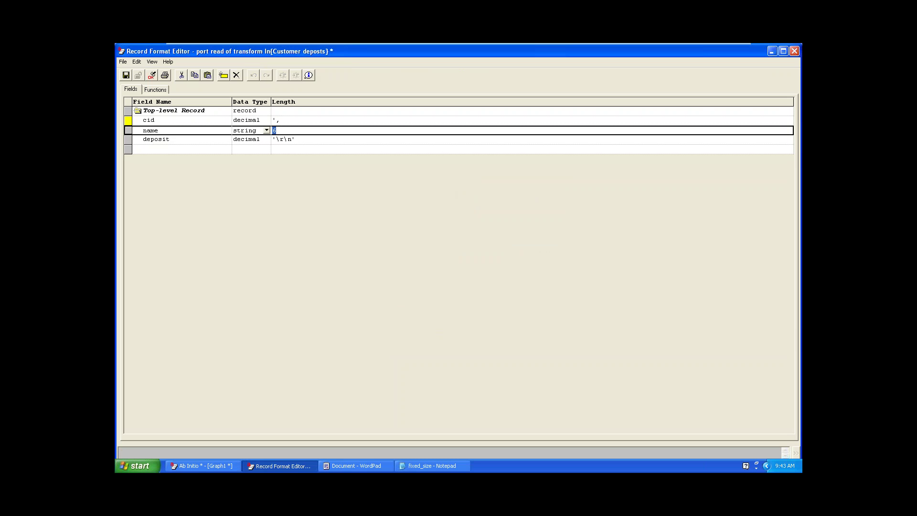
click(288, 122)
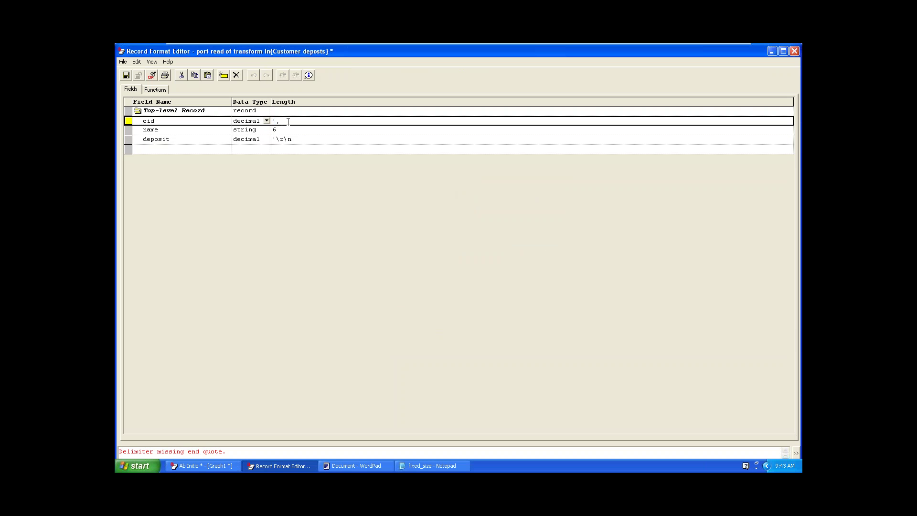
Set the name field's length to the delimiter ',' and check the delimiters of all three fields
click(285, 131)
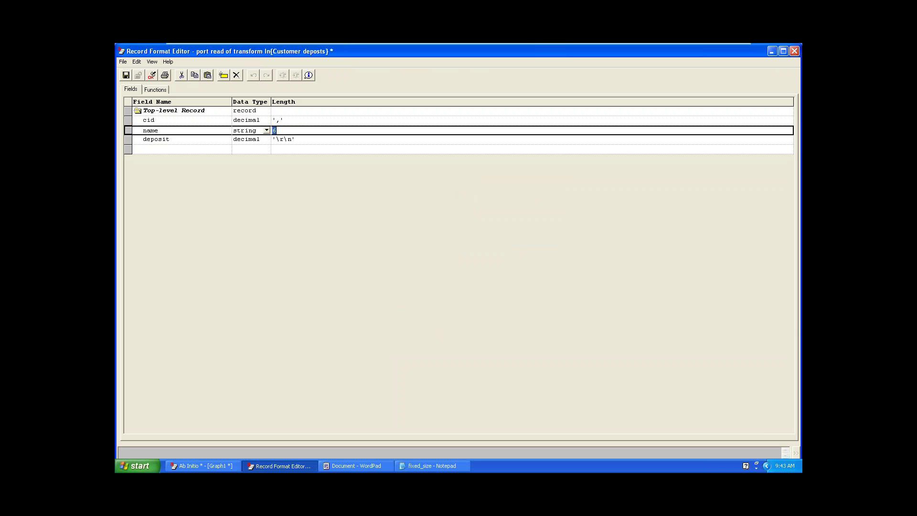
click(276, 130)
text(',)
click(305, 141)
click(306, 130)
click(305, 112)
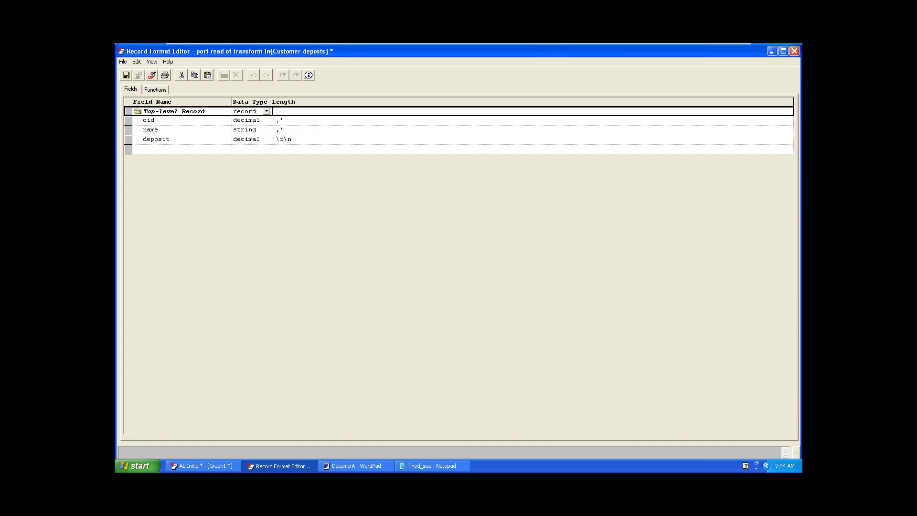
key(Down)
click(297, 138)
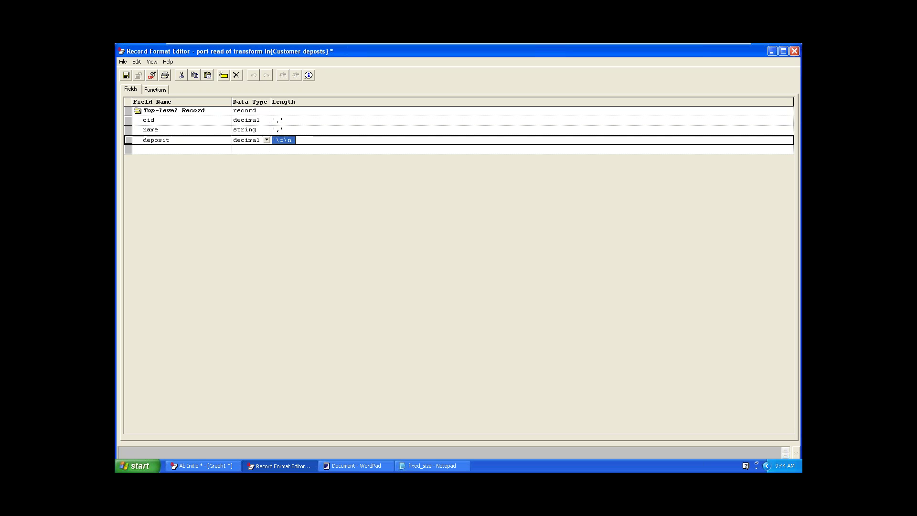
key(Up)
key(Up)
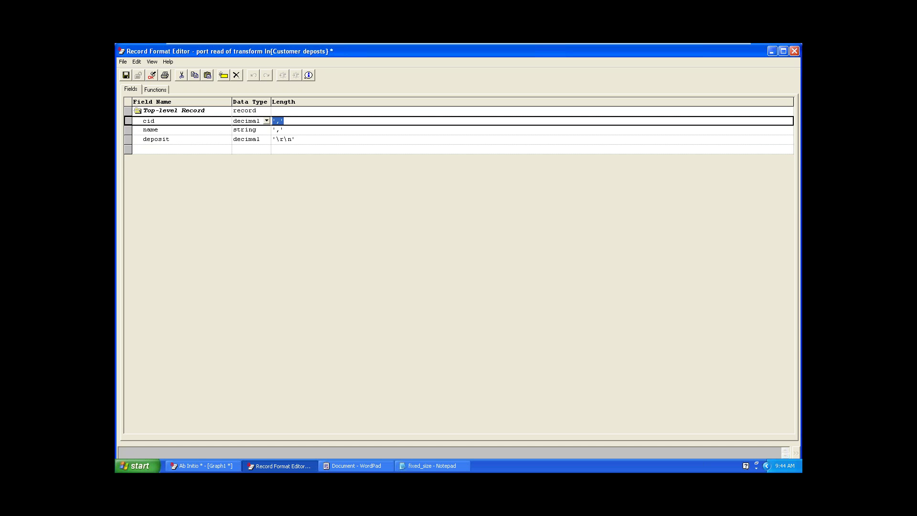
Validate and save the record format, accept the input file's properties, and close the record format editor
click(152, 75)
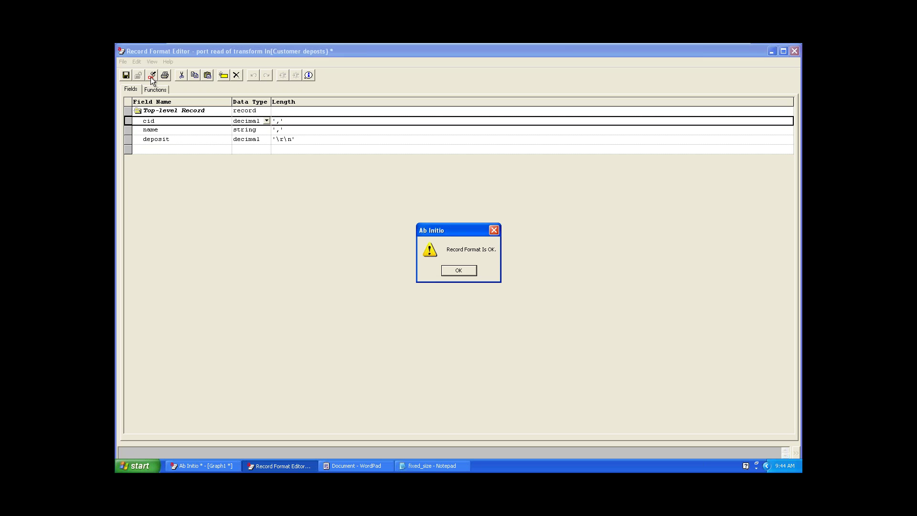
click(468, 270)
click(127, 78)
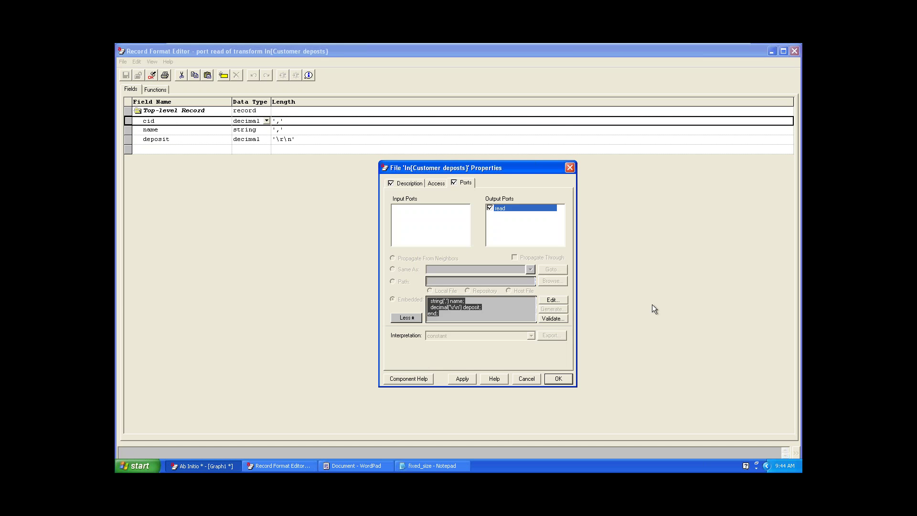
click(471, 380)
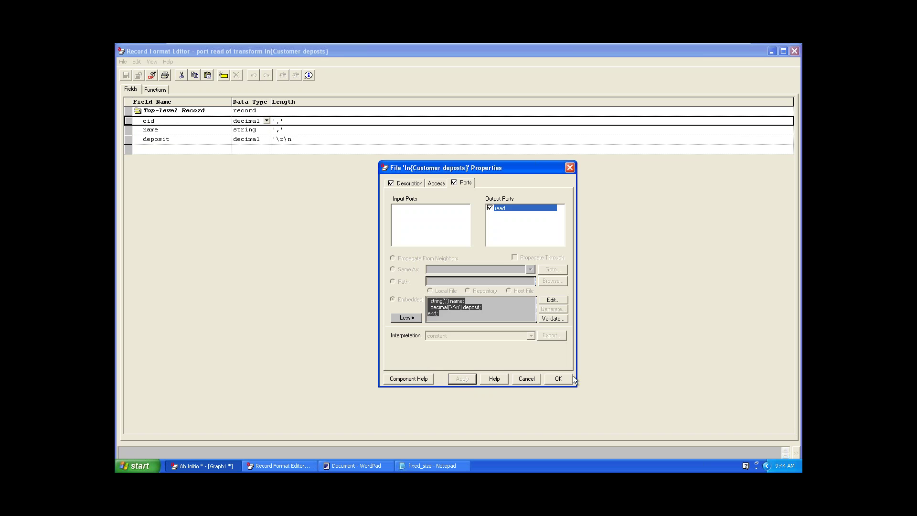
click(557, 379)
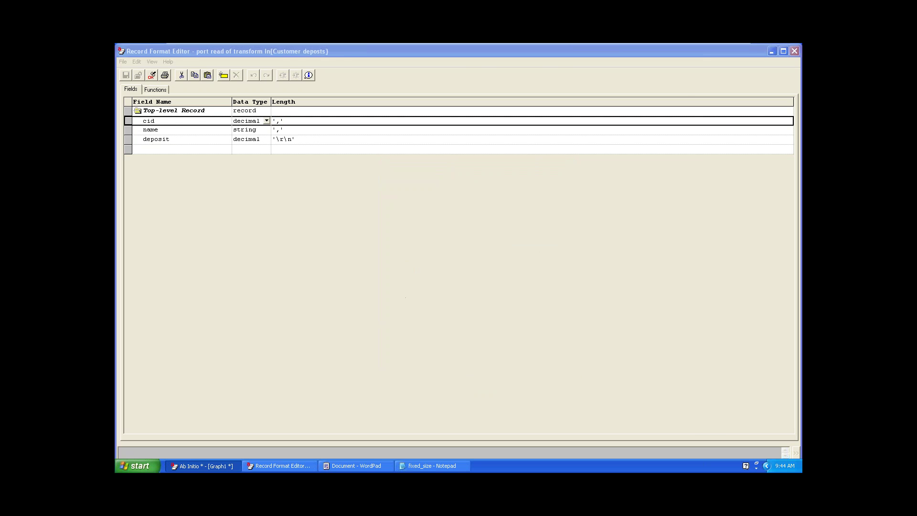
click(795, 55)
View records 1 through 10 of the Customer deposts input file in Grid Mode and examine the name and deposit values
click(157, 197)
right_click(157, 196)
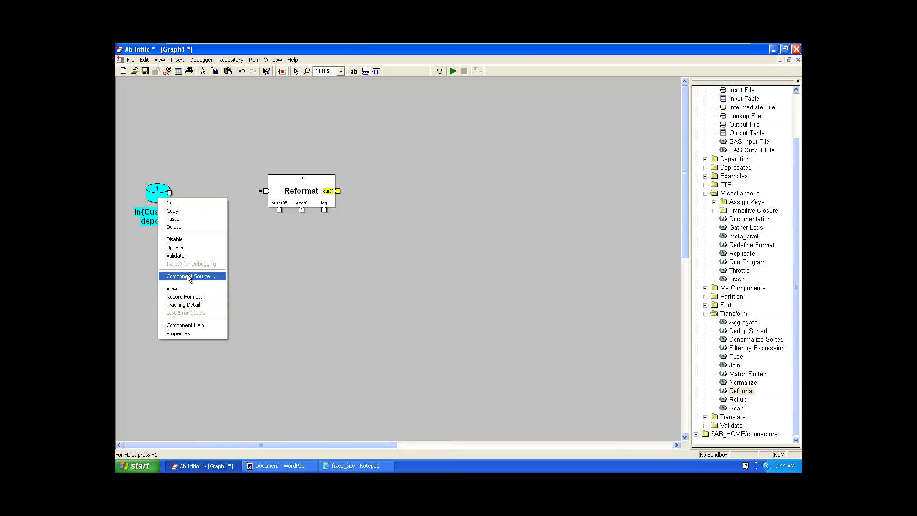
click(186, 288)
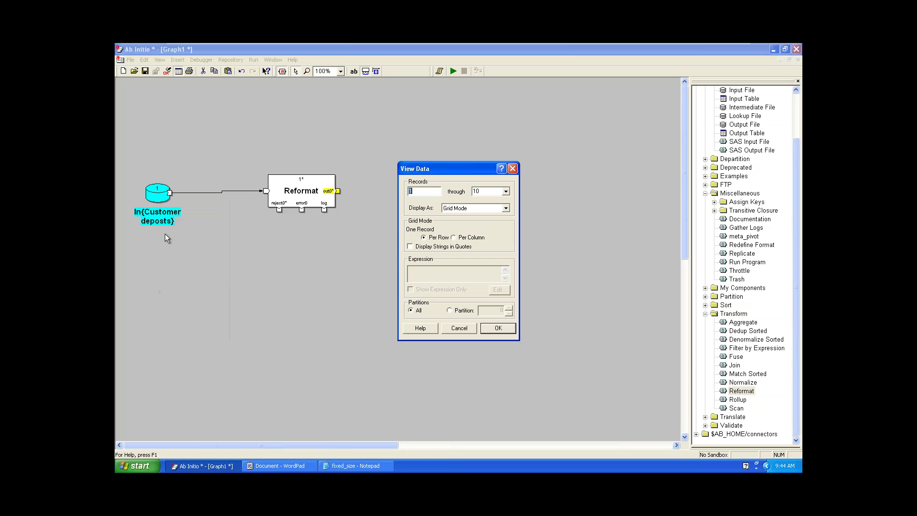
click(509, 334)
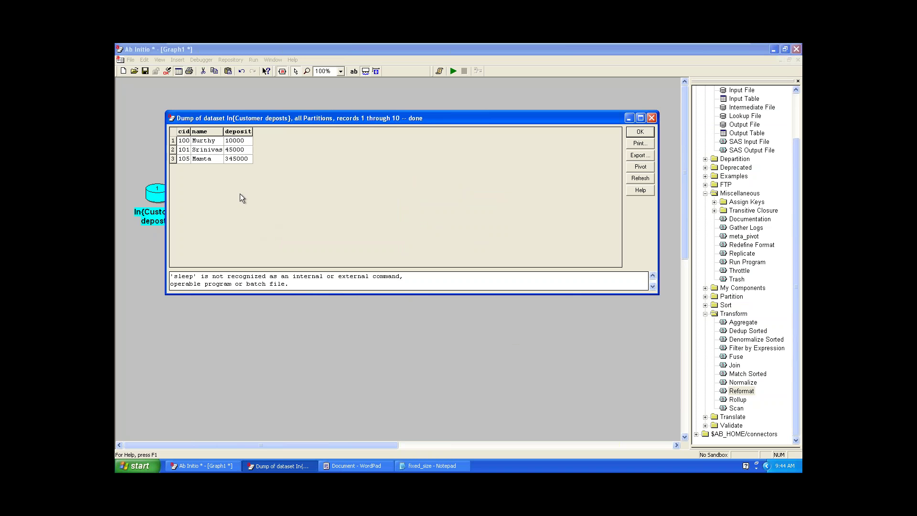
click(222, 156)
click(223, 149)
click(238, 145)
drag(308, 120, 299, 293)
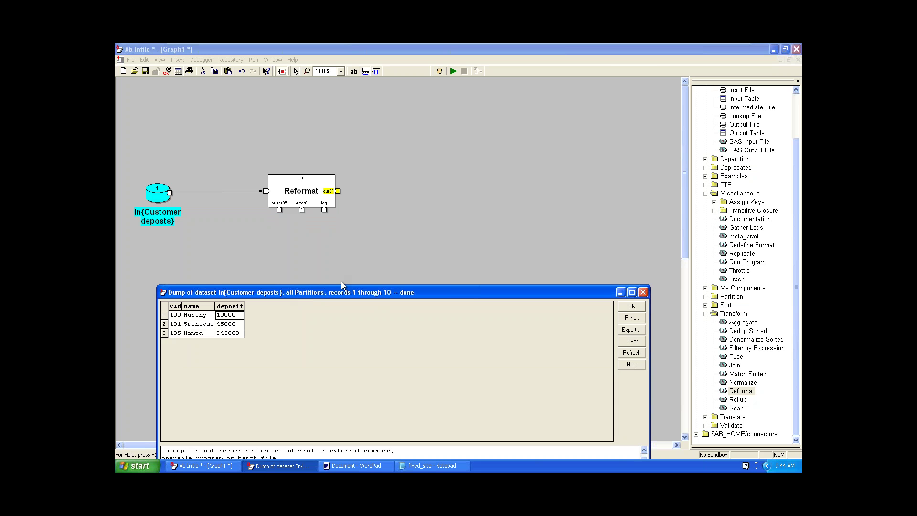
drag(324, 297, 393, 188)
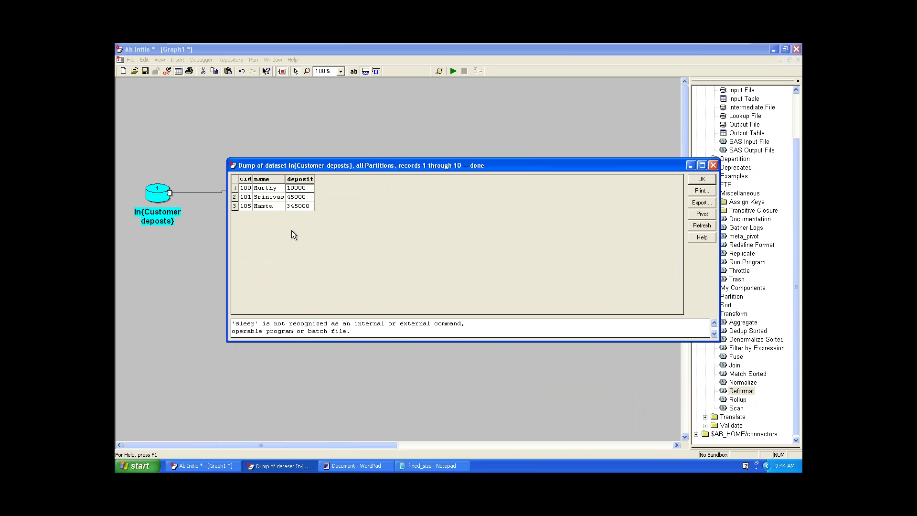
drag(635, 166, 585, 133)
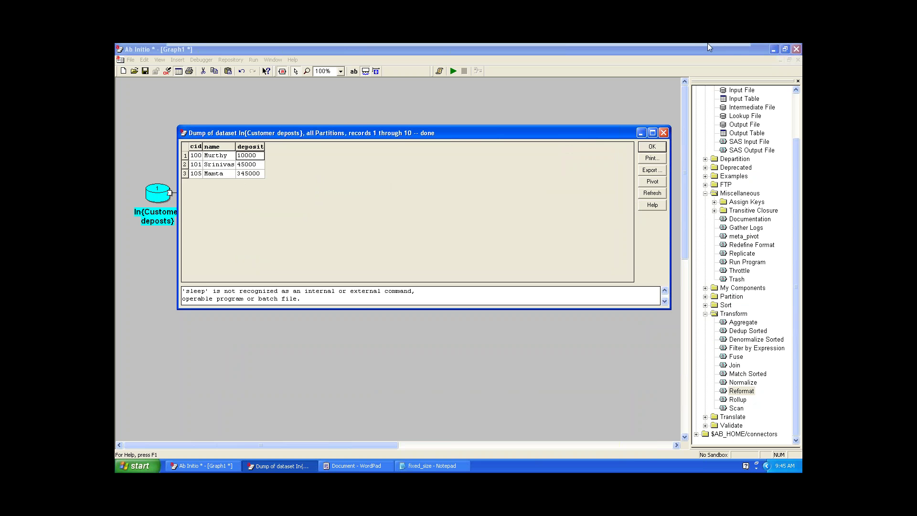
Switch to the untitled Notepad note on the host desktop, review its list of weekdays, and minimize it
mouse_move(706, 44)
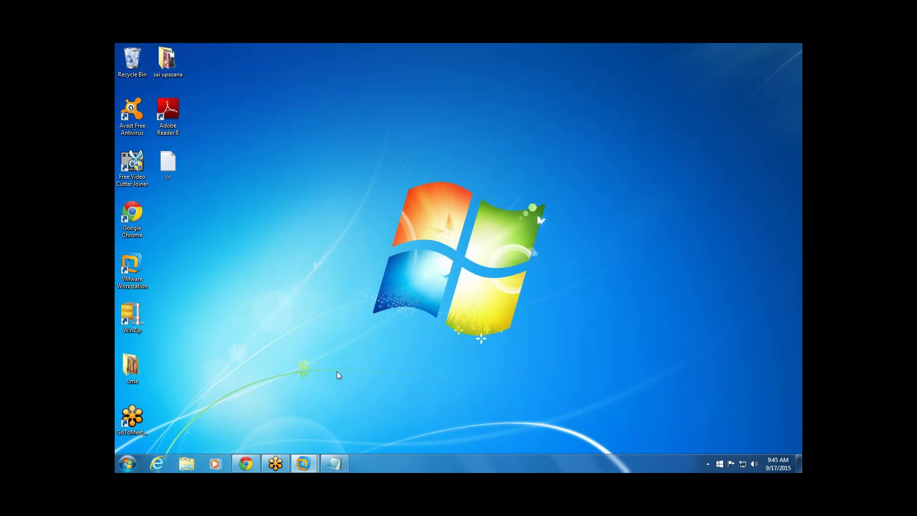
click(342, 468)
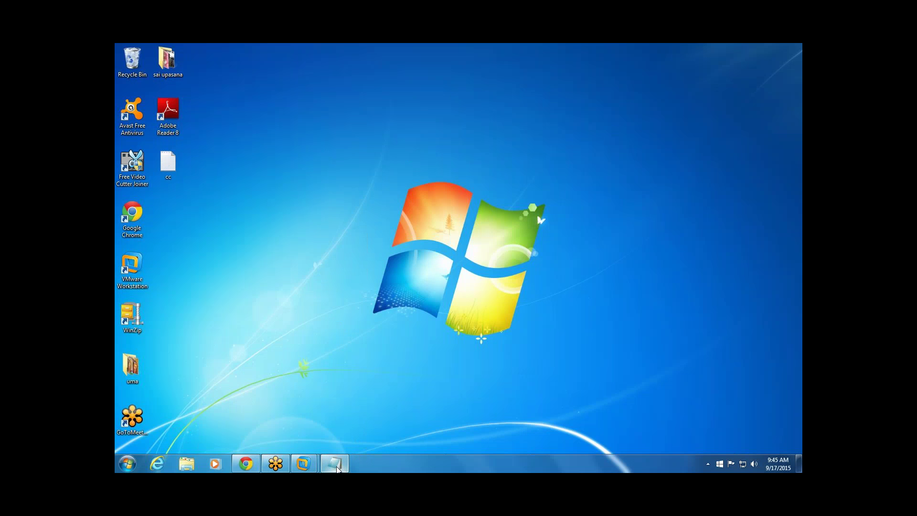
click(344, 467)
click(351, 465)
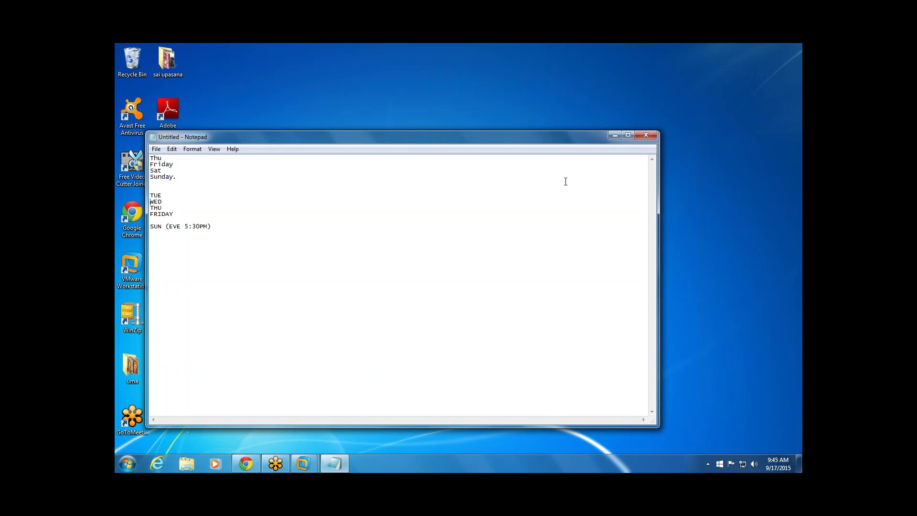
click(616, 136)
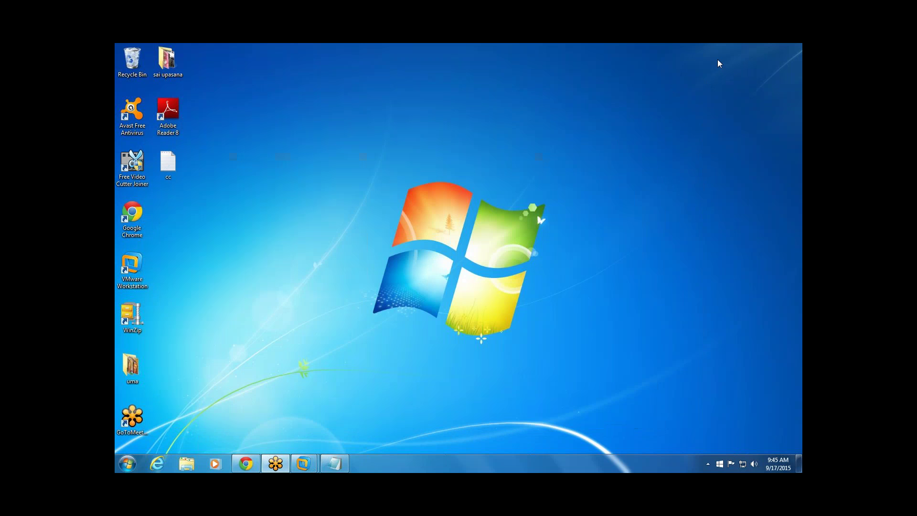